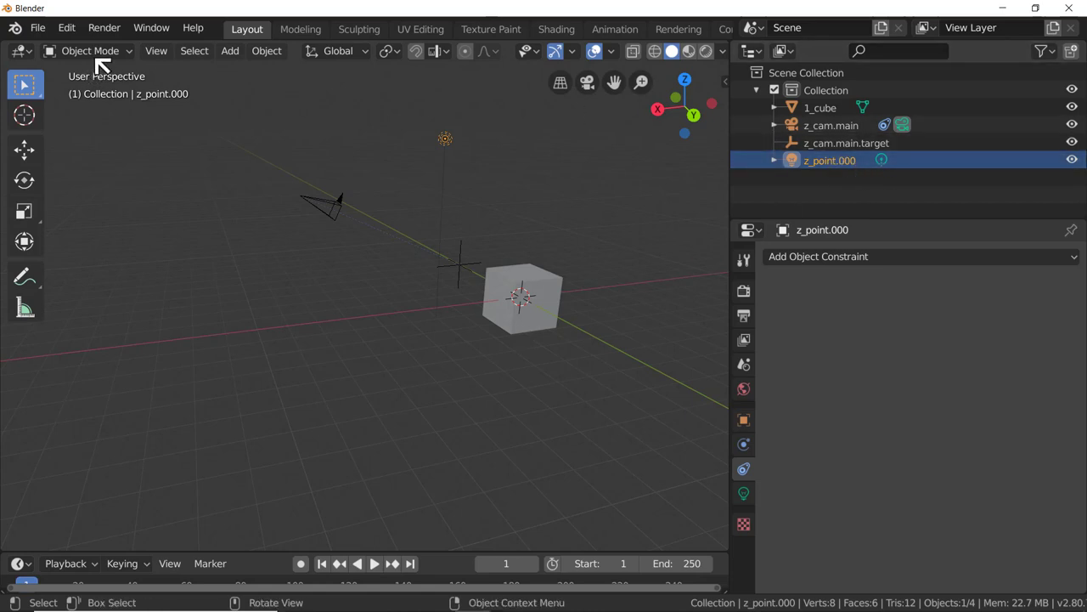
click(44, 27)
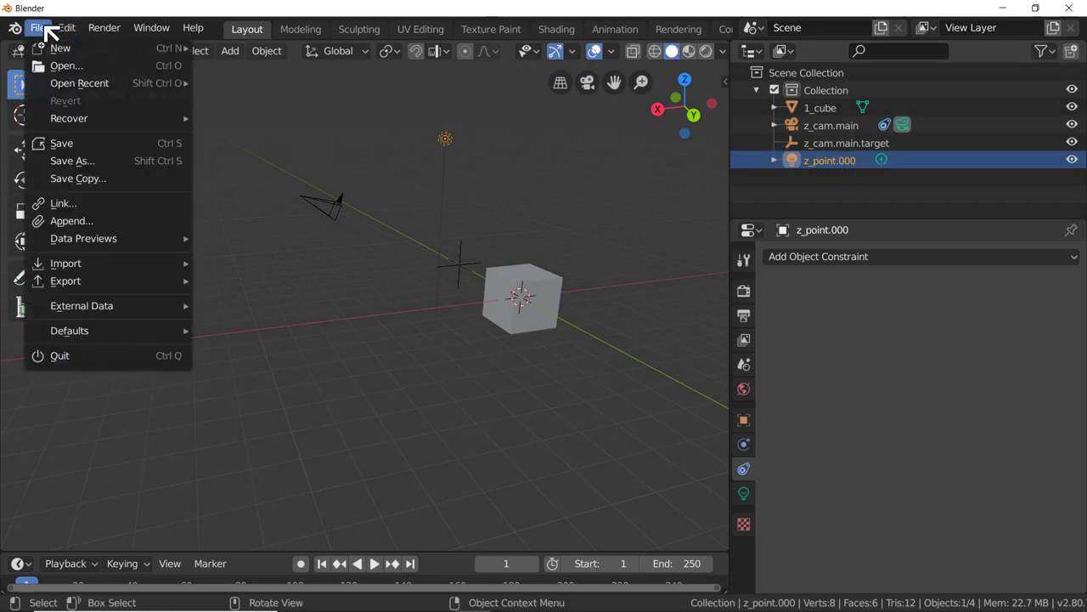
mouse_move(85, 333)
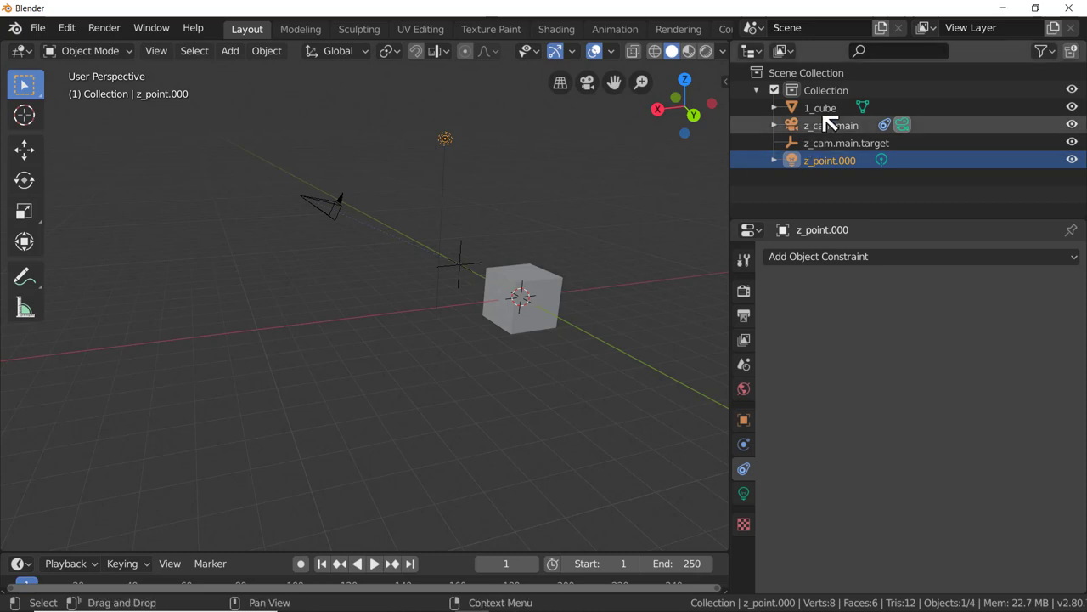
click(1072, 126)
drag(1073, 129, 1075, 161)
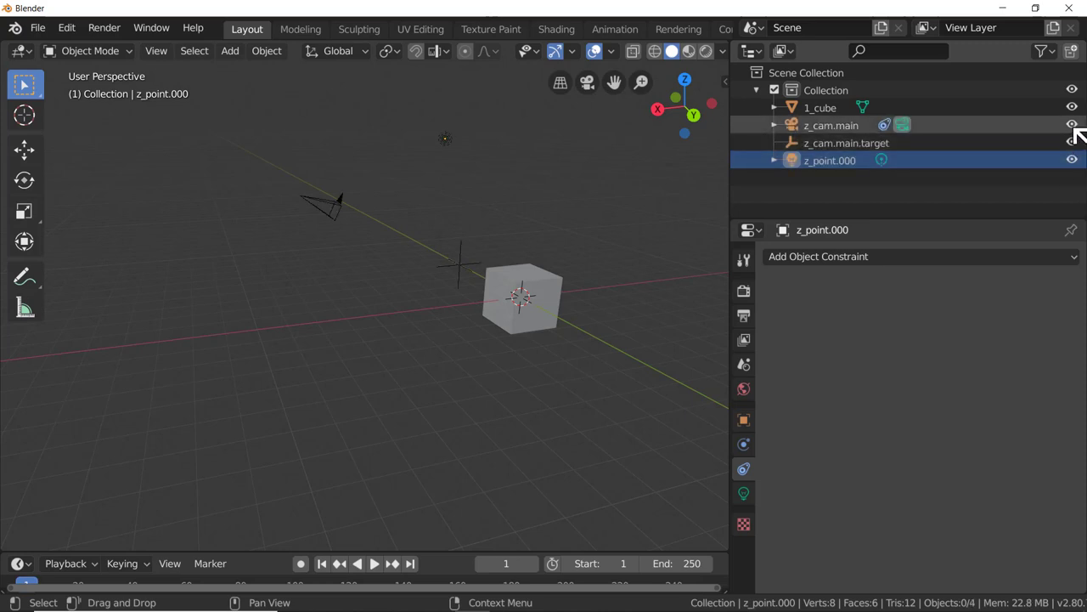
click(1073, 127)
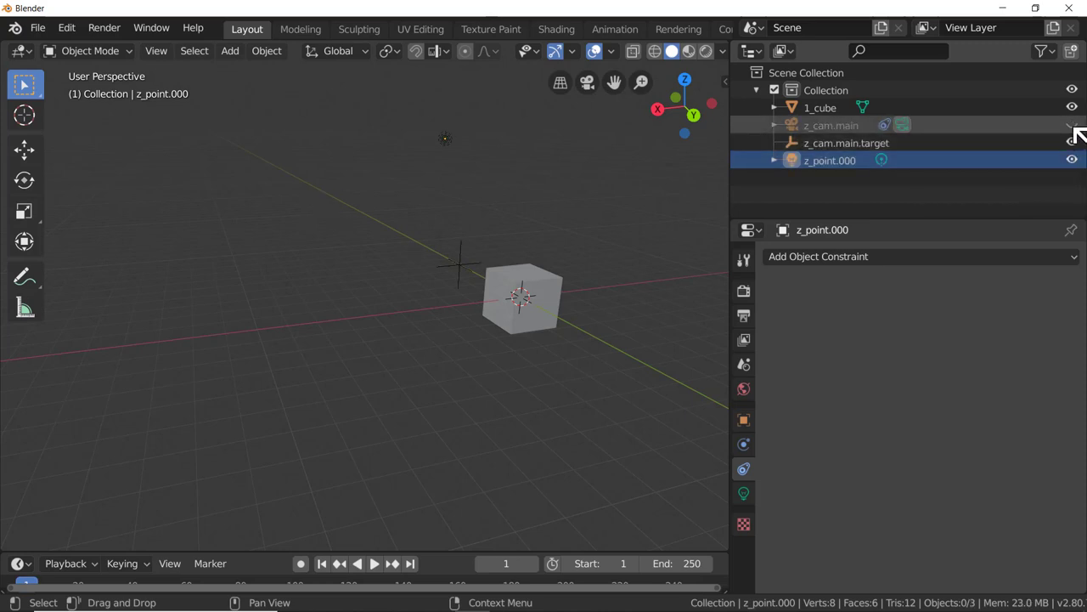
drag(1074, 132, 1074, 194)
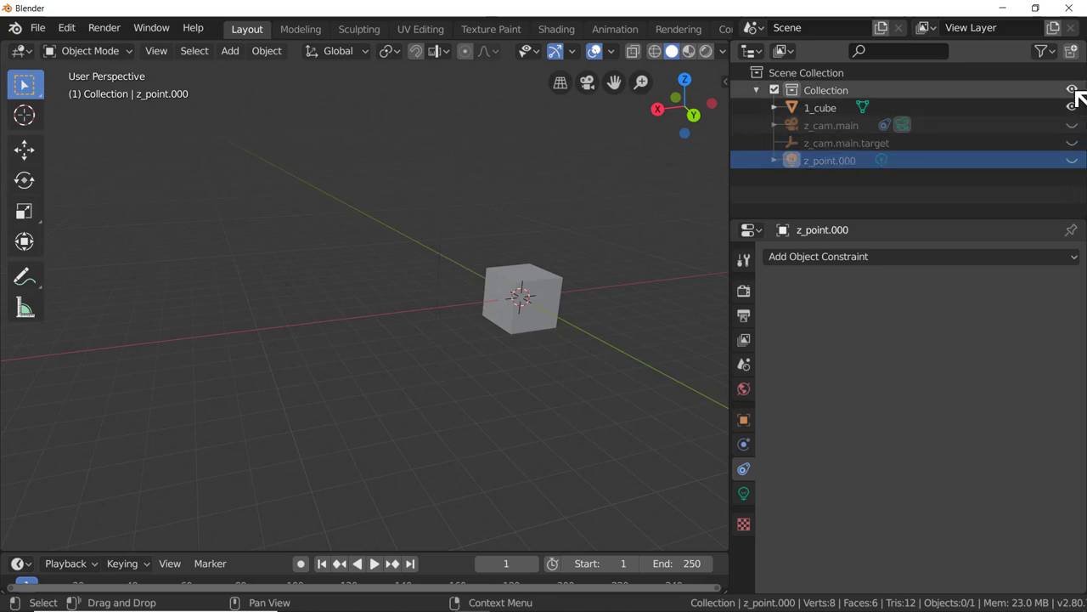
drag(1073, 90, 1072, 201)
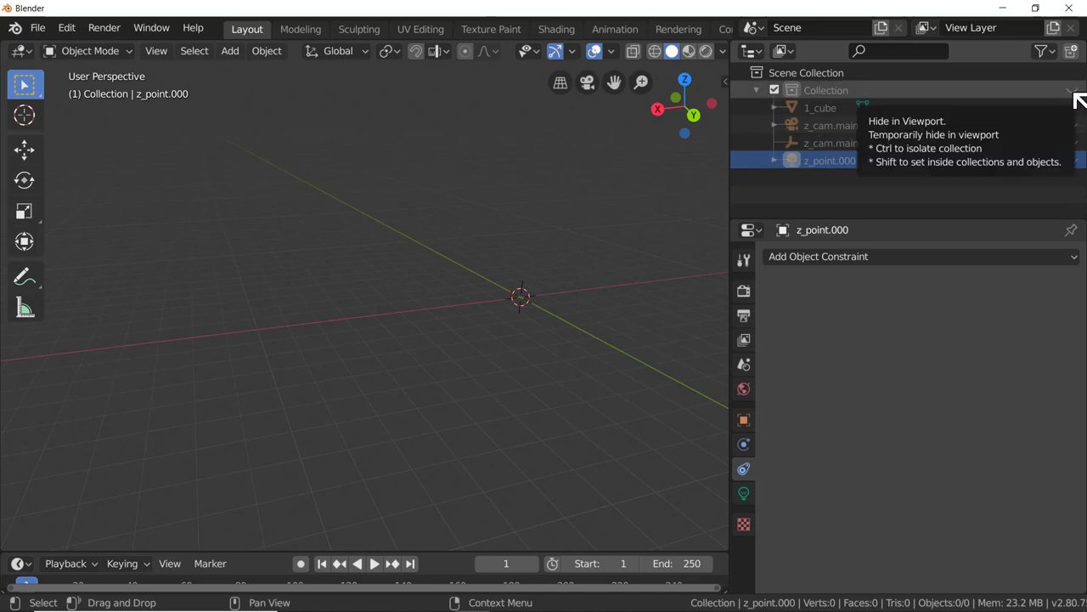
drag(1075, 94, 1053, 185)
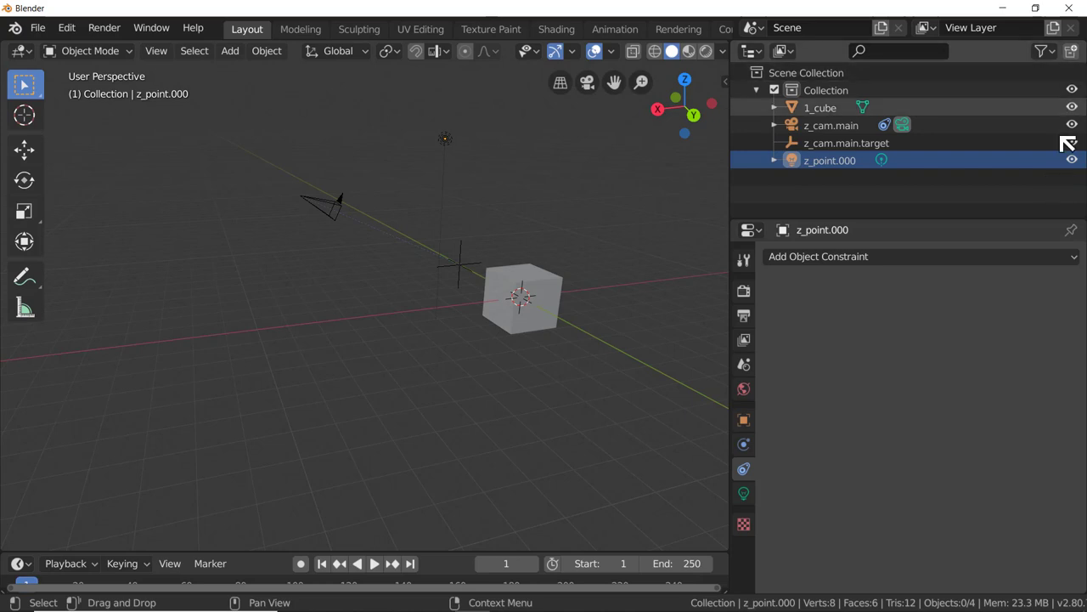
Step: Hide z_cam.main, z_cam.main.target and z_point.000 in the viewport, and delete 1_cube from the scene
drag(1072, 125, 1072, 190)
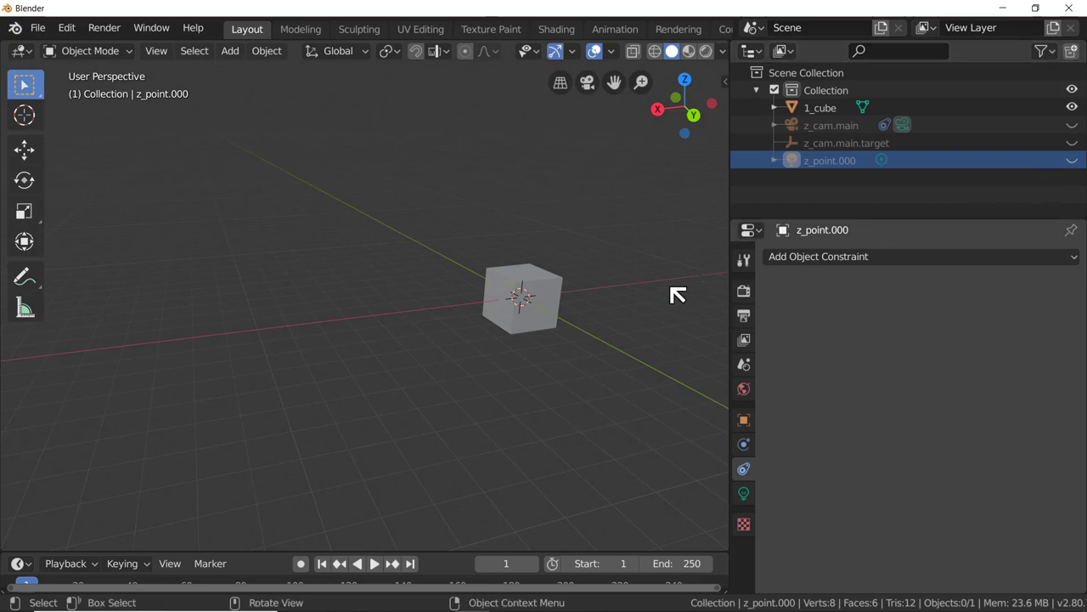
click(563, 312)
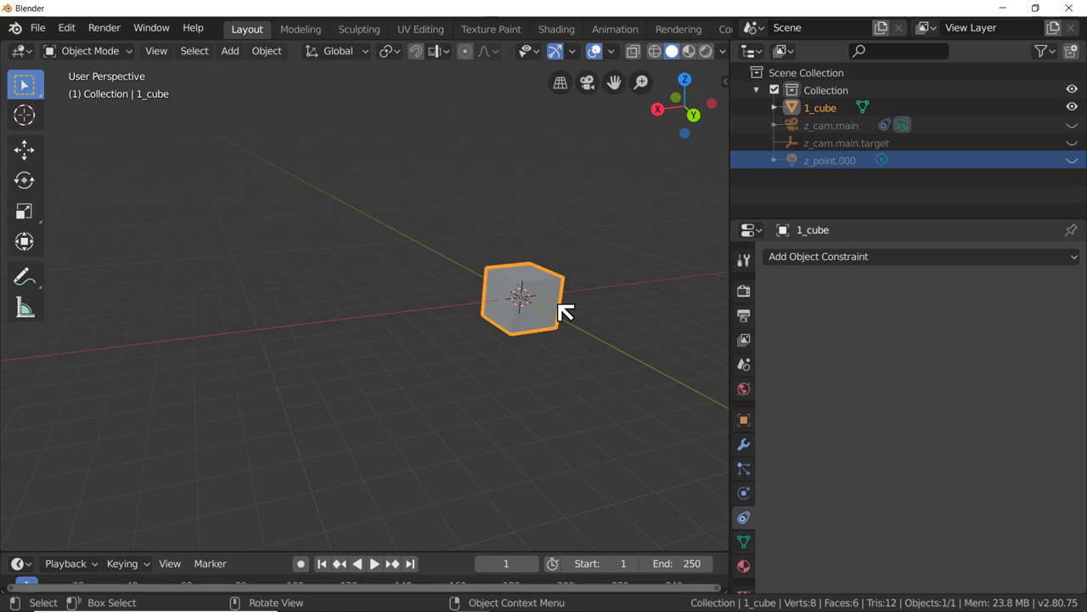
key(Delete)
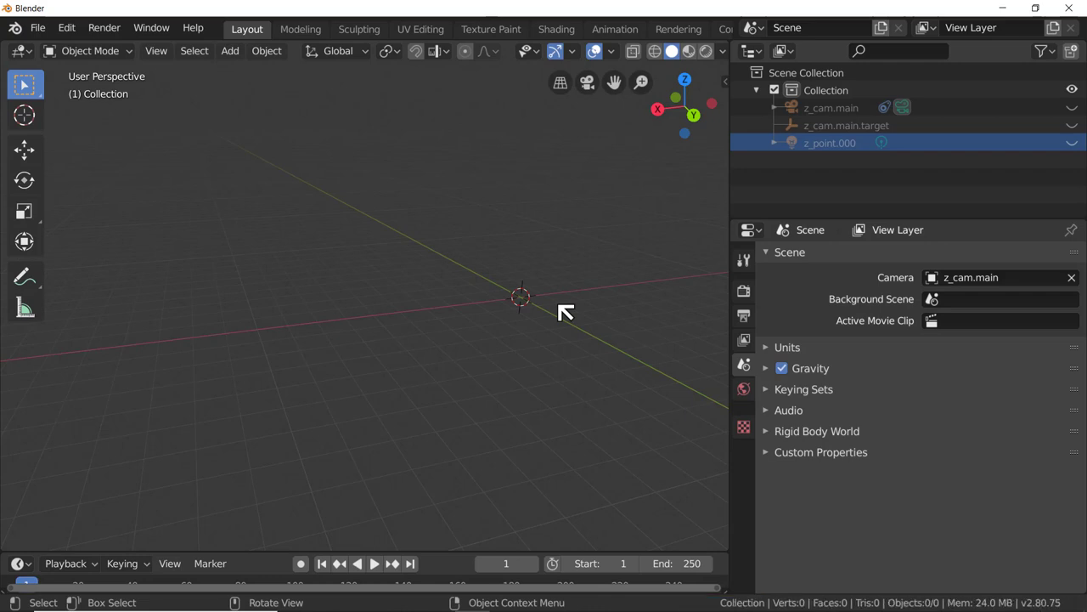
Step: Add an ico sphere mesh at the world origin with 6 subdivisions
key(shift)
key(shift+a)
mouse_move(559, 304)
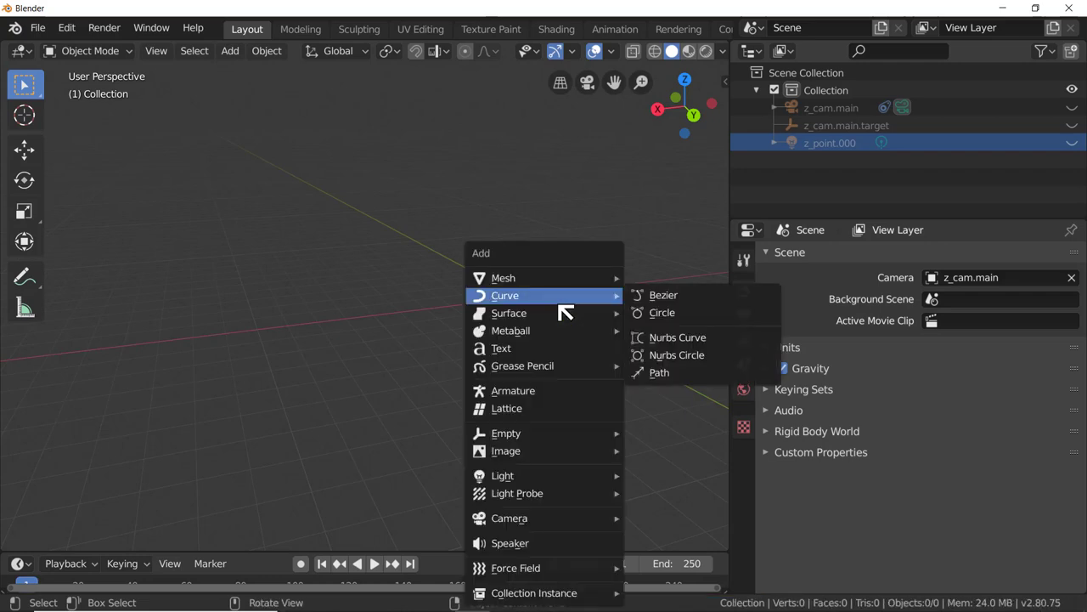
mouse_move(572, 283)
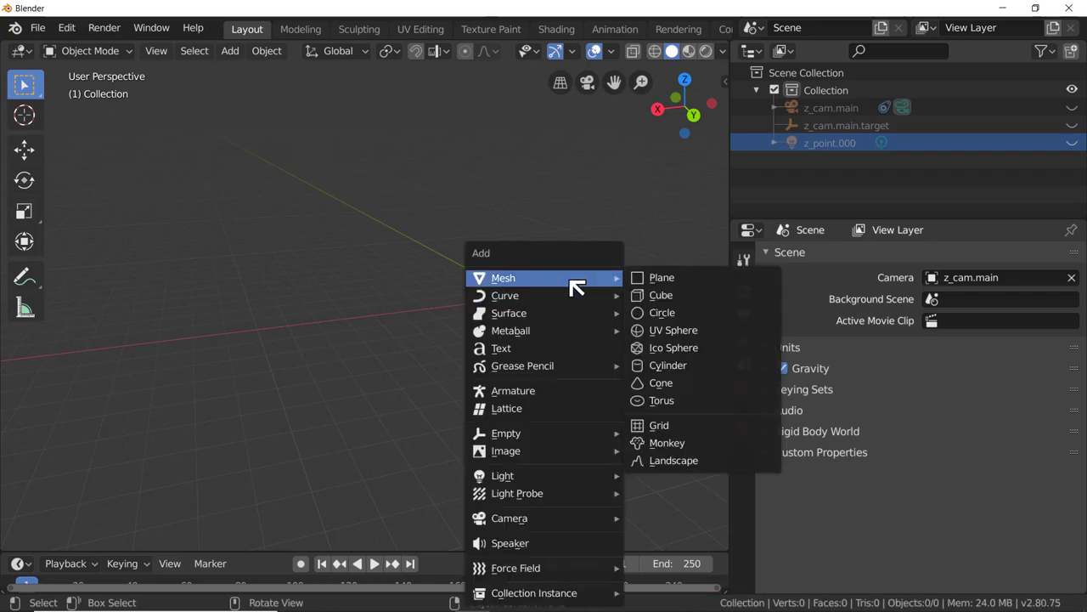
click(693, 348)
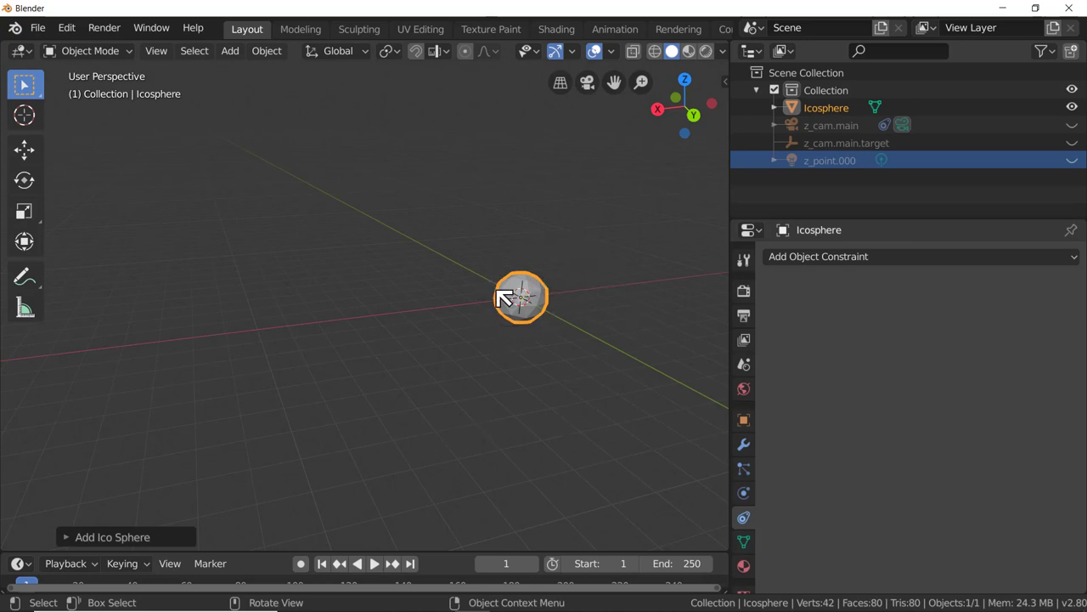
click(71, 540)
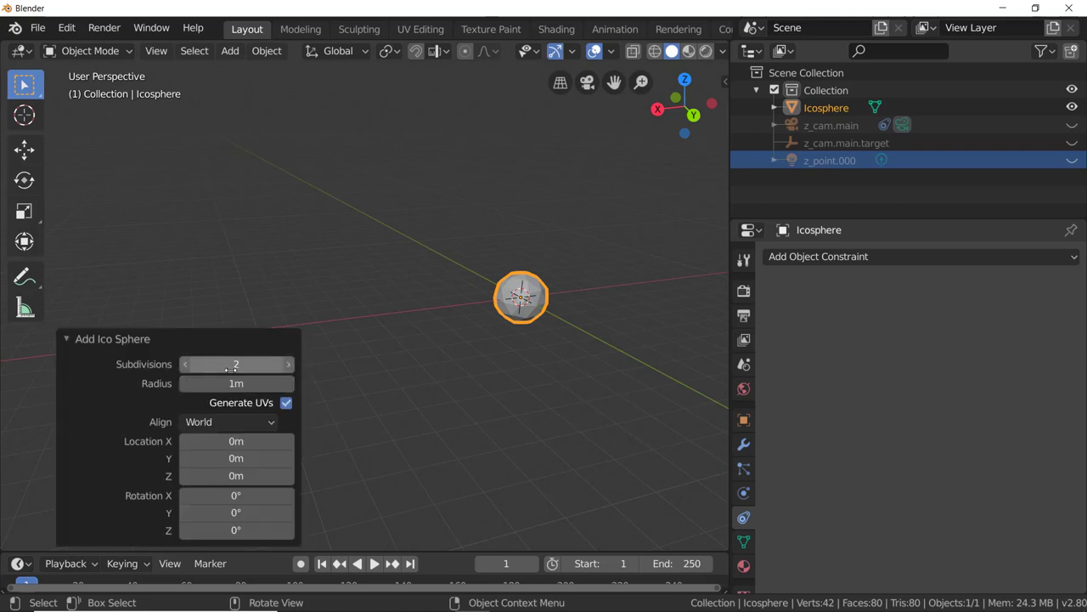
click(285, 364)
click(286, 363)
click(286, 364)
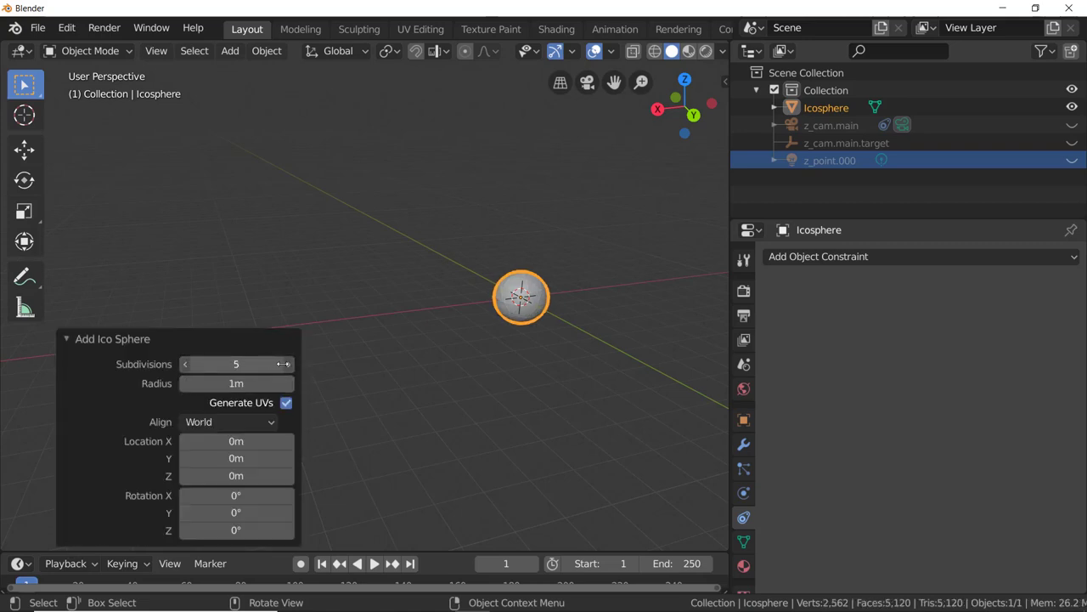
click(286, 364)
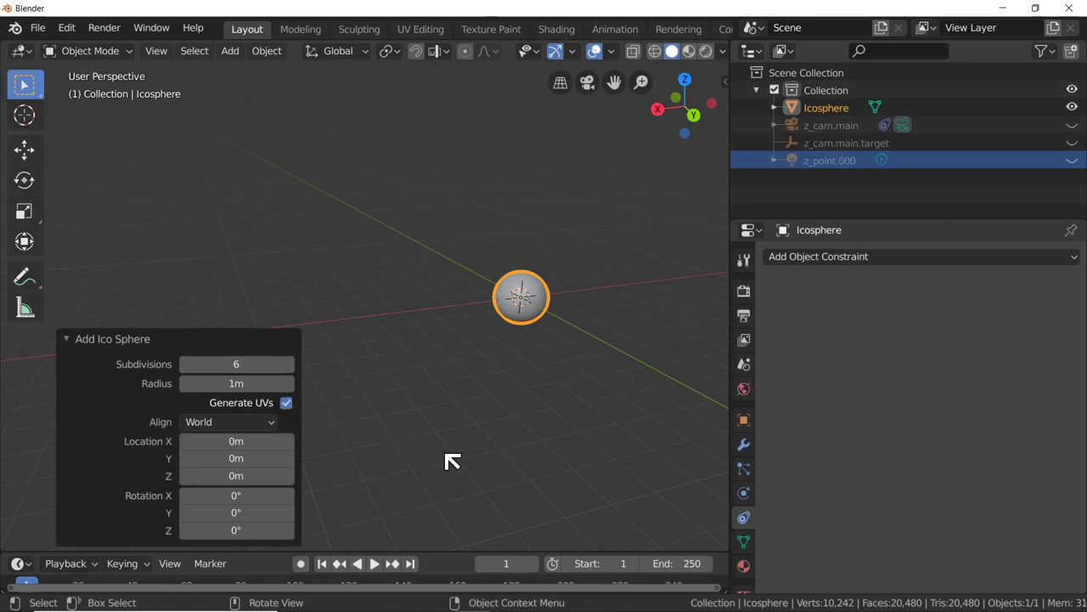
scroll(543, 309, up, 4)
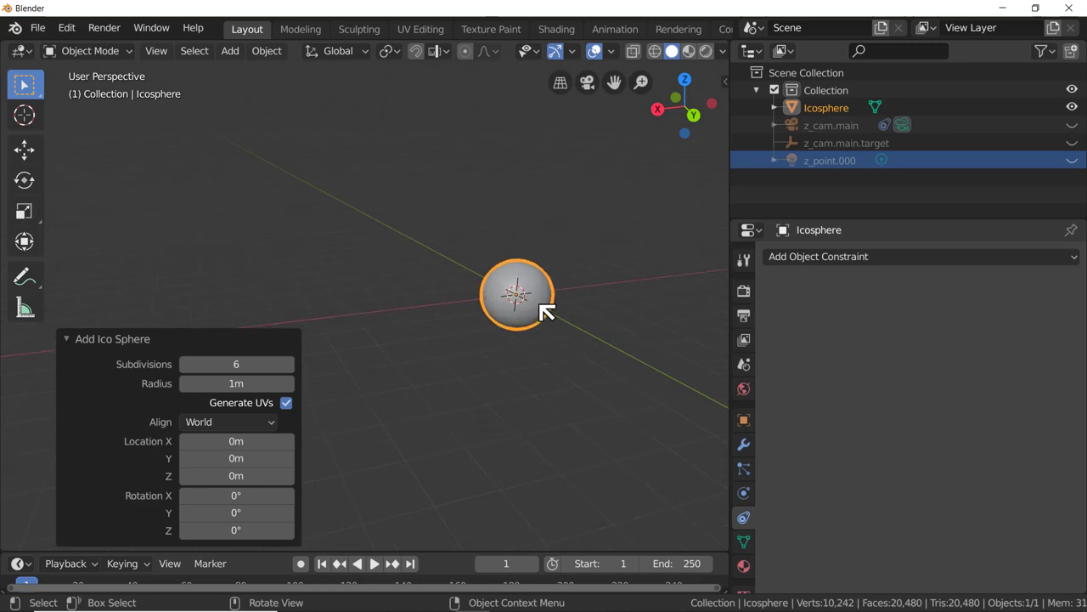
scroll(548, 304, up, 5)
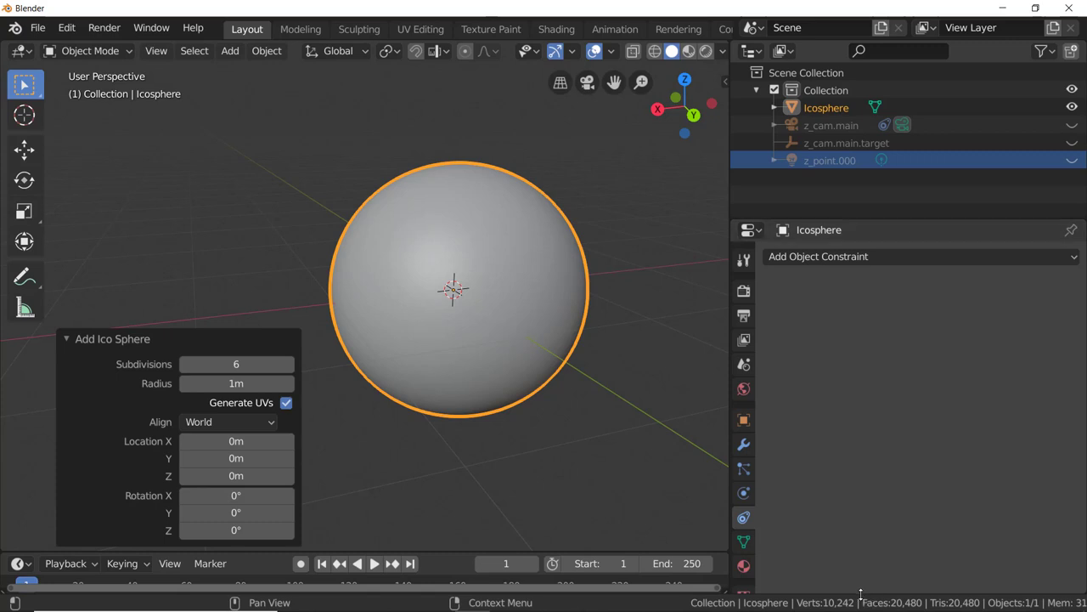
drag(871, 601, 865, 610)
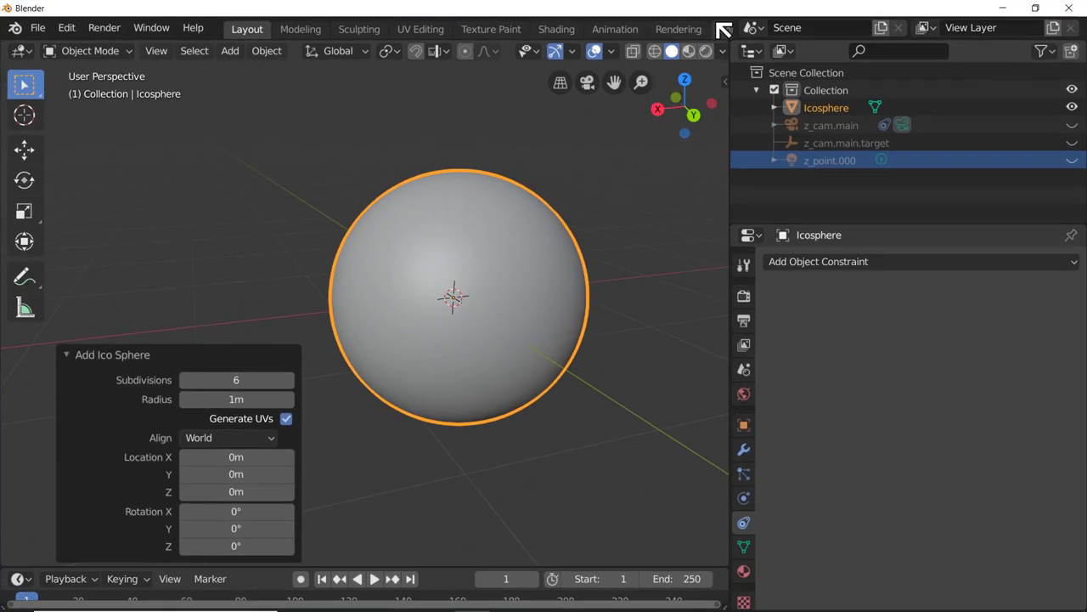
drag(729, 10, 875, 78)
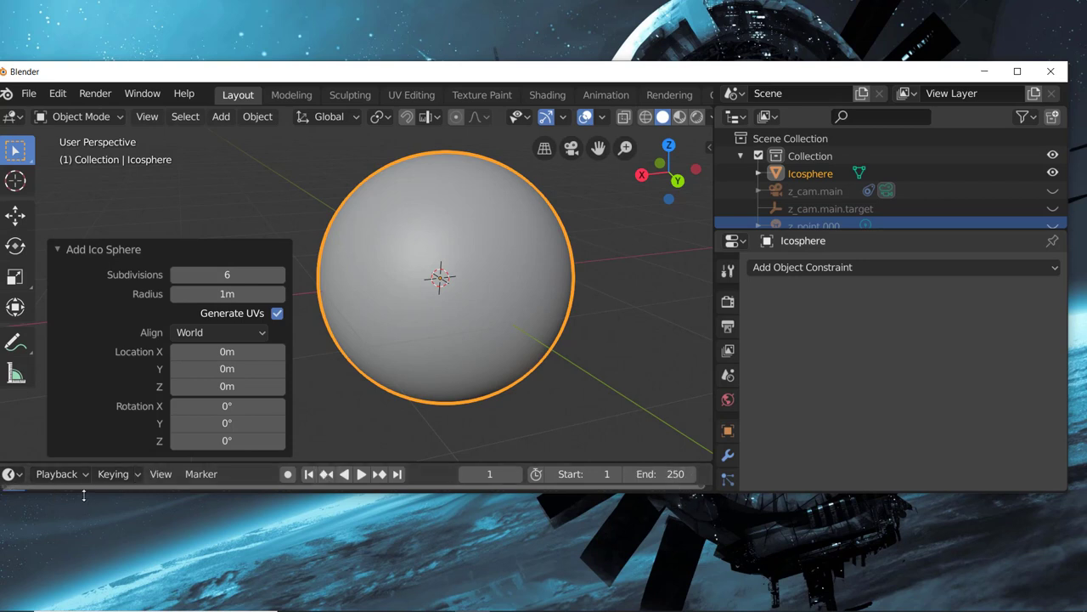
mouse_move(83, 495)
mouse_down()
mouse_move(111, 441)
mouse_move(99, 501)
mouse_up()
mouse_move(106, 495)
mouse_down()
mouse_move(104, 392)
mouse_move(103, 501)
mouse_up()
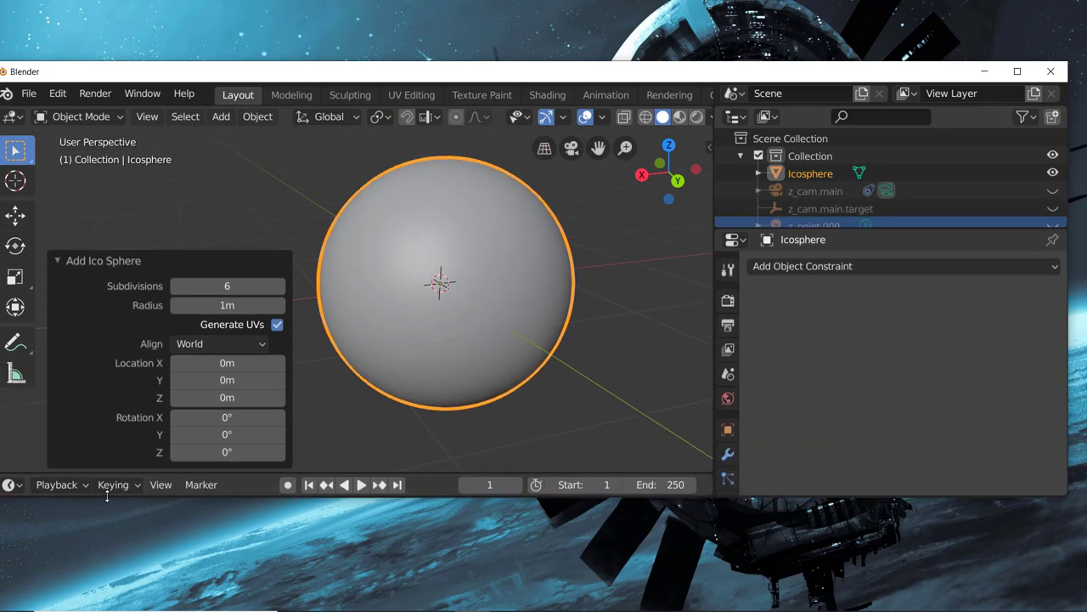
drag(112, 484, 96, 507)
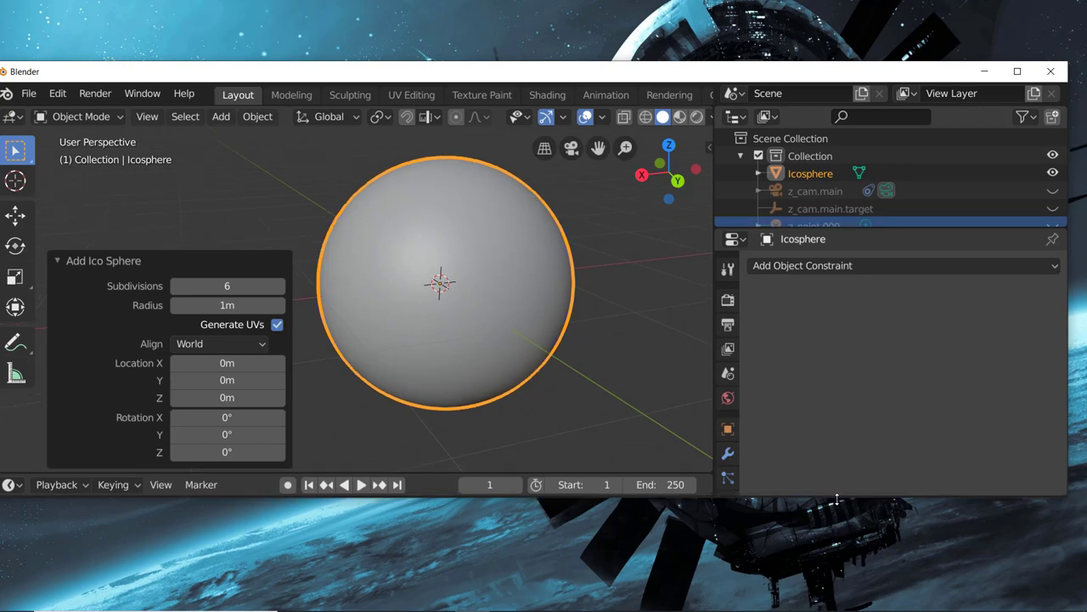
mouse_move(837, 499)
mouse_down()
mouse_move(838, 463)
mouse_move(833, 482)
mouse_up()
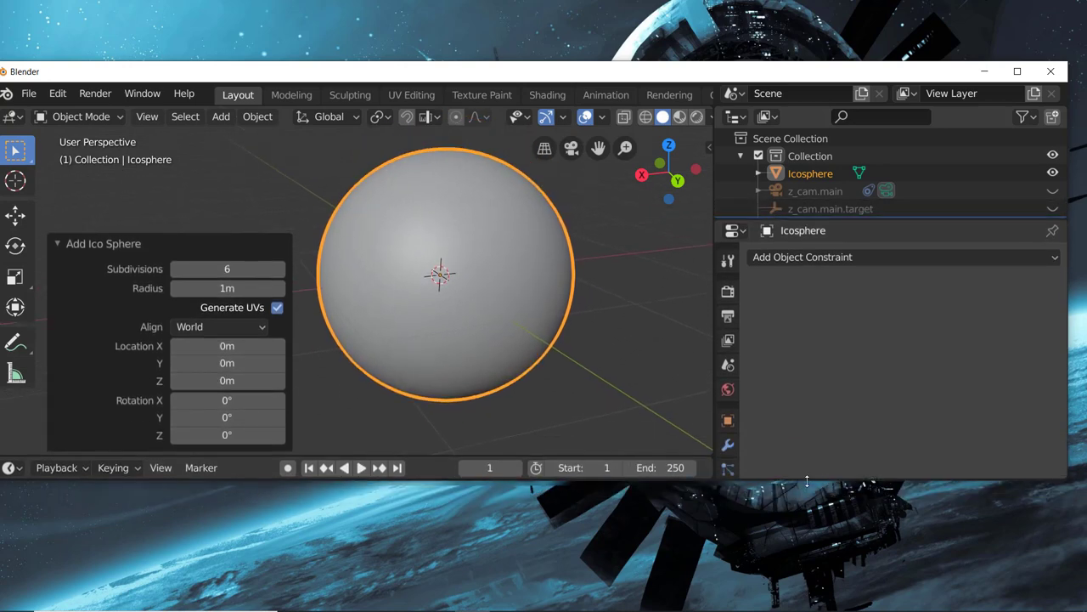
mouse_move(811, 468)
mouse_down()
mouse_move(816, 439)
mouse_move(807, 463)
mouse_move(803, 436)
mouse_move(778, 515)
mouse_move(808, 395)
mouse_move(825, 394)
mouse_move(816, 492)
mouse_move(815, 481)
mouse_up()
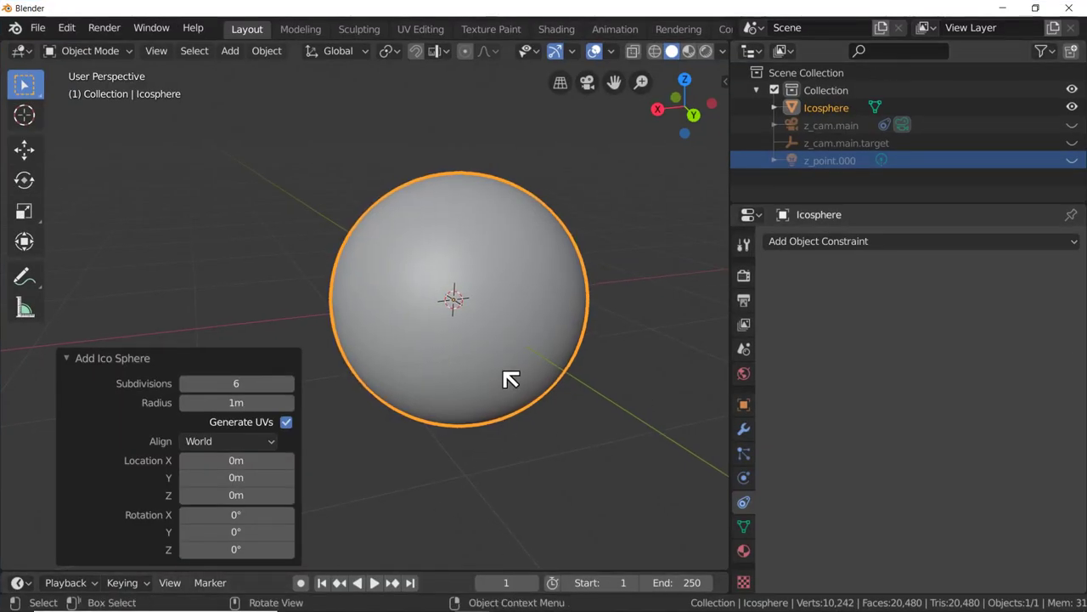
Step: Show the sphere in wireframe shading and collapse the Add Ico Sphere settings
key(z)
click(397, 382)
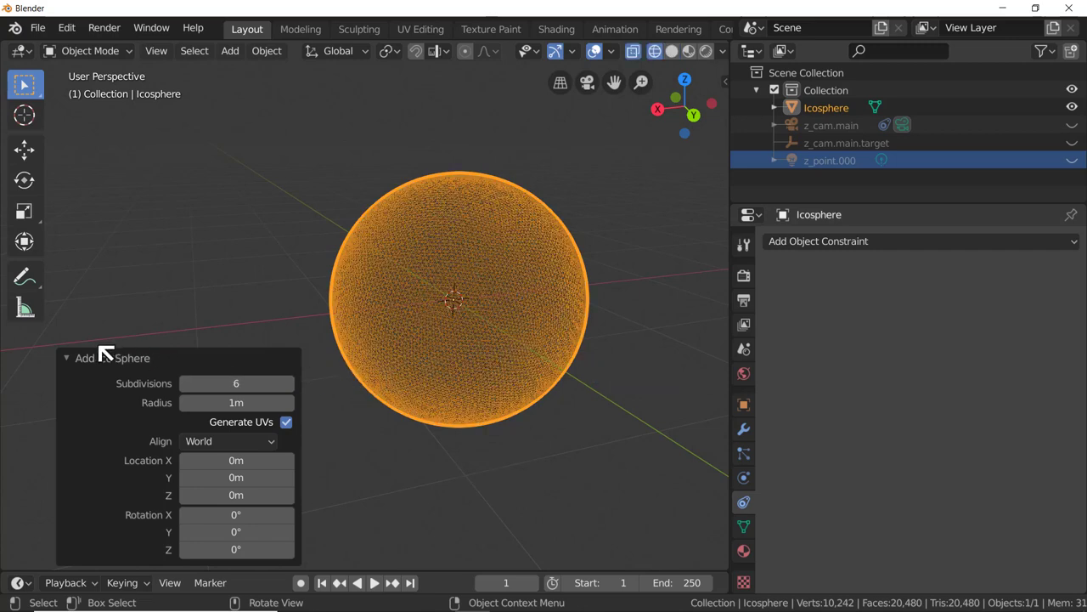
click(68, 357)
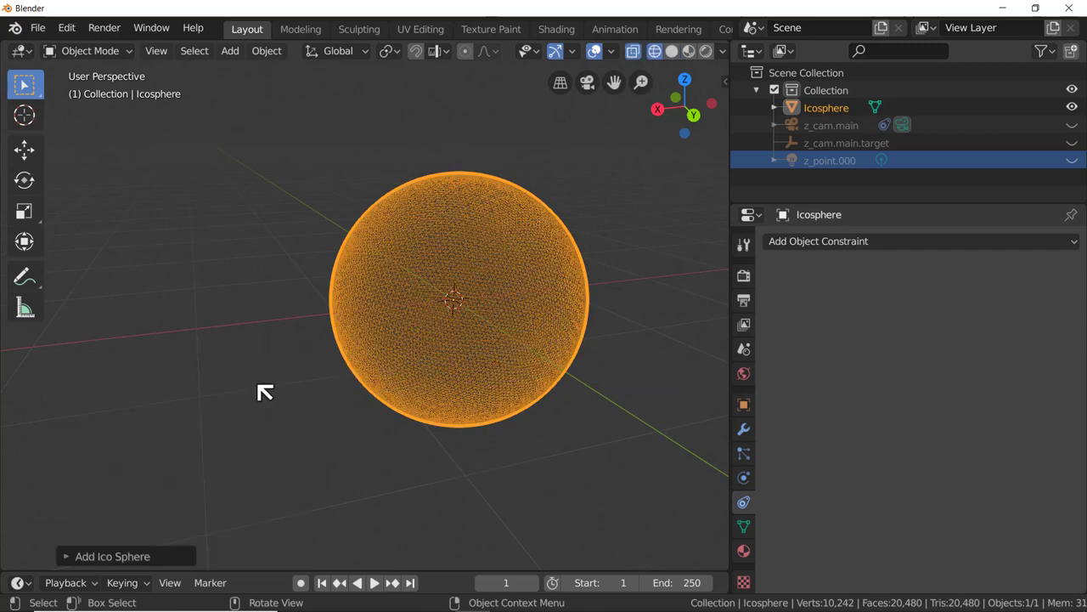
Step: Rename the Icosphere object to 1_rock
double_click(825, 108)
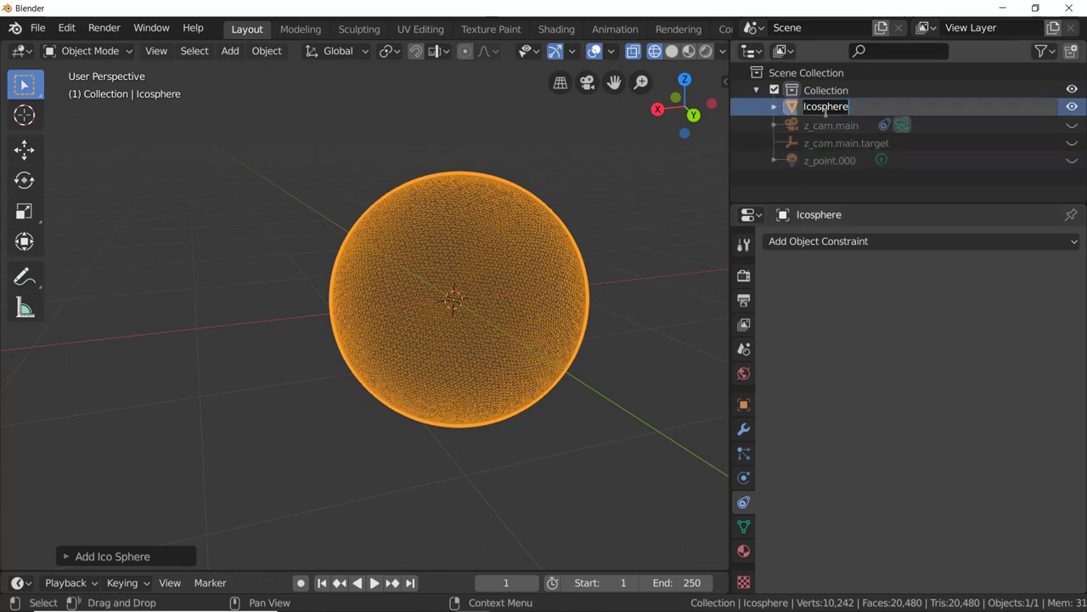
text(1_)
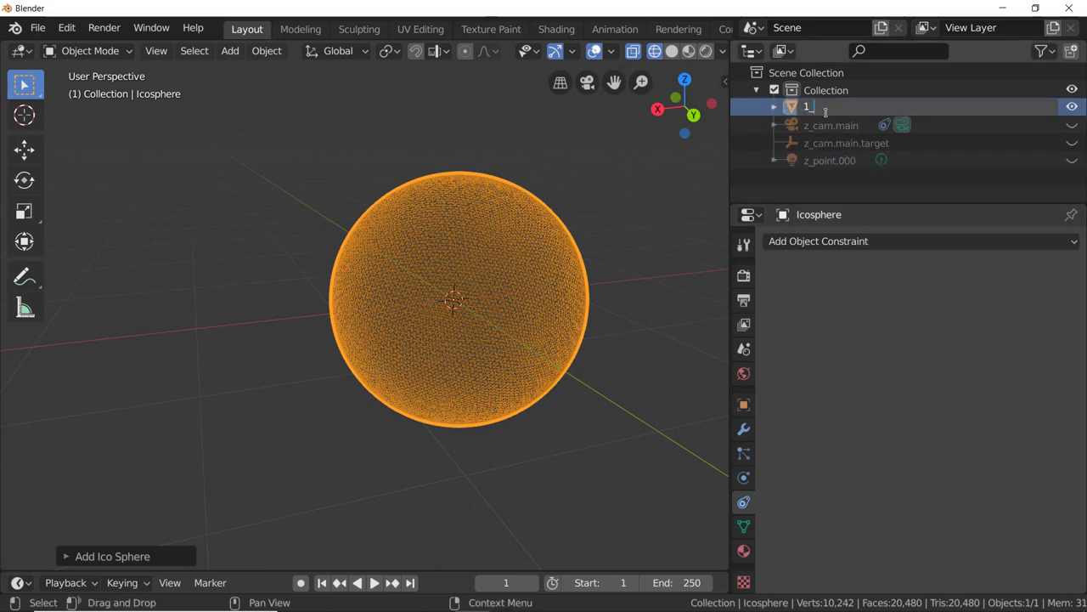
text(rock)
key(Return)
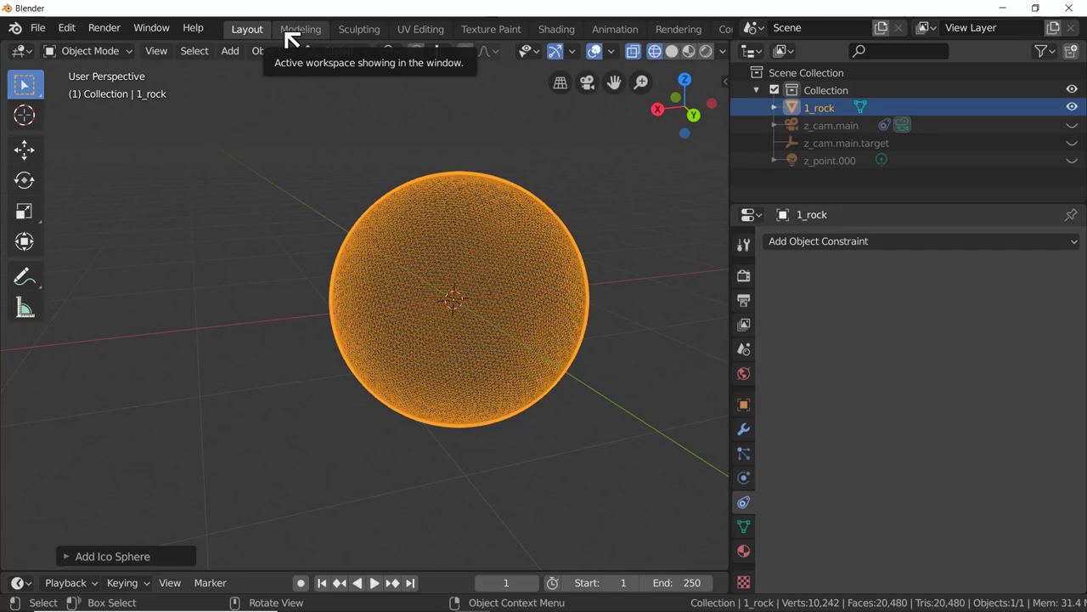
Step: Switch to the Sculpting workspace and choose the Flatten brush for 1_rock
click(360, 29)
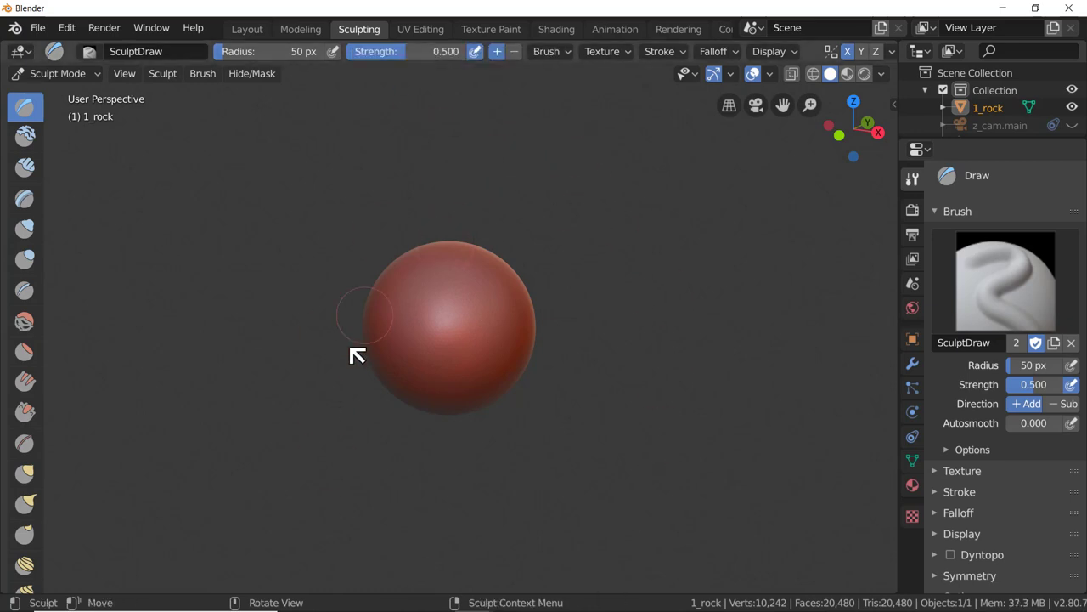
scroll(497, 420, up, 2)
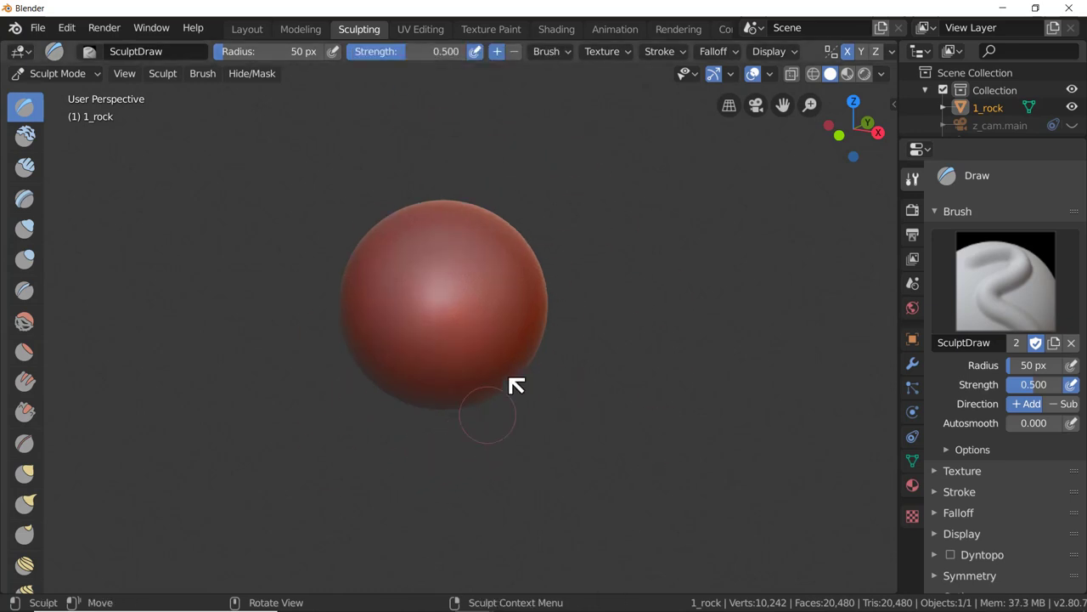
scroll(530, 316, up, 1)
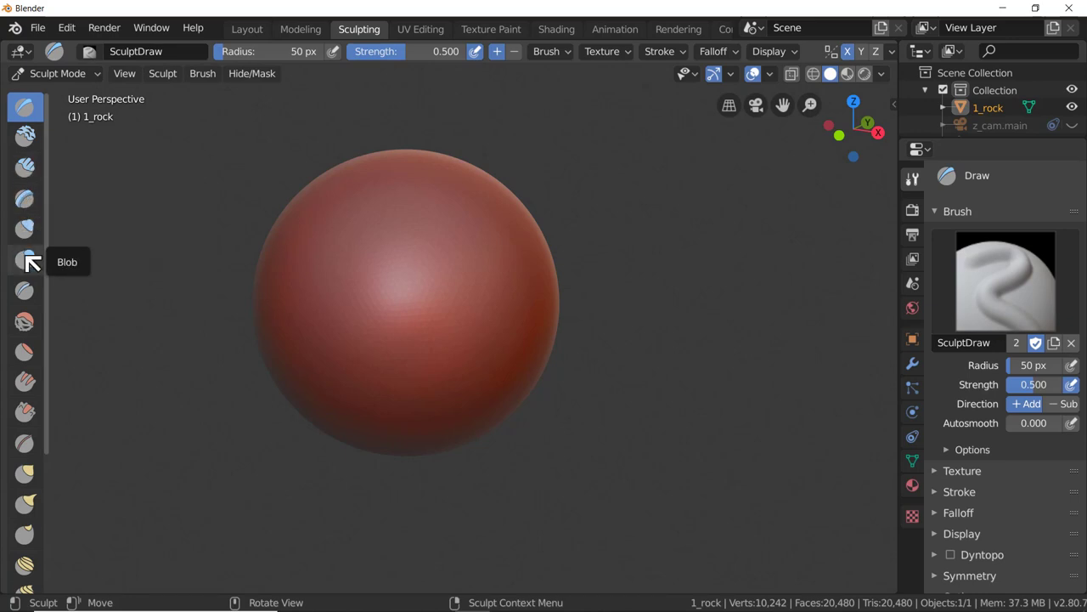
click(26, 351)
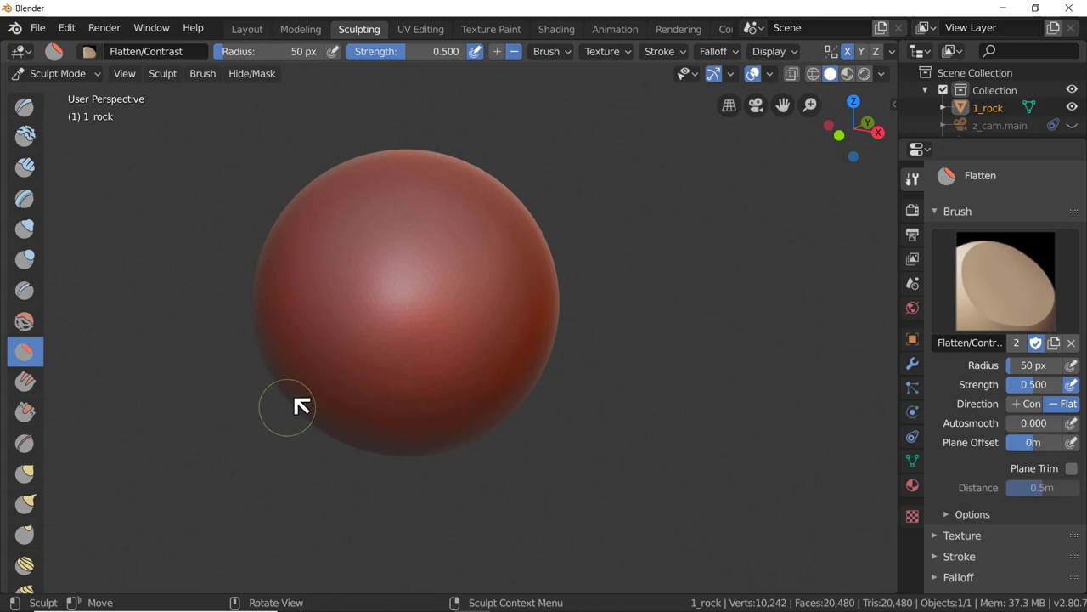
Step: Try a Flatten stroke across the sphere, turn off X-axis symmetry, and undo the stroke
mouse_move(481, 213)
mouse_down()
mouse_move(447, 313)
mouse_move(458, 278)
mouse_move(439, 304)
mouse_move(480, 248)
mouse_move(412, 344)
mouse_move(462, 237)
mouse_move(439, 242)
mouse_move(375, 330)
mouse_move(376, 360)
mouse_move(489, 206)
mouse_move(441, 237)
mouse_move(389, 342)
mouse_move(469, 241)
mouse_move(457, 271)
mouse_move(467, 253)
mouse_move(431, 277)
mouse_move(507, 236)
mouse_move(468, 258)
mouse_move(366, 377)
mouse_move(432, 321)
mouse_up()
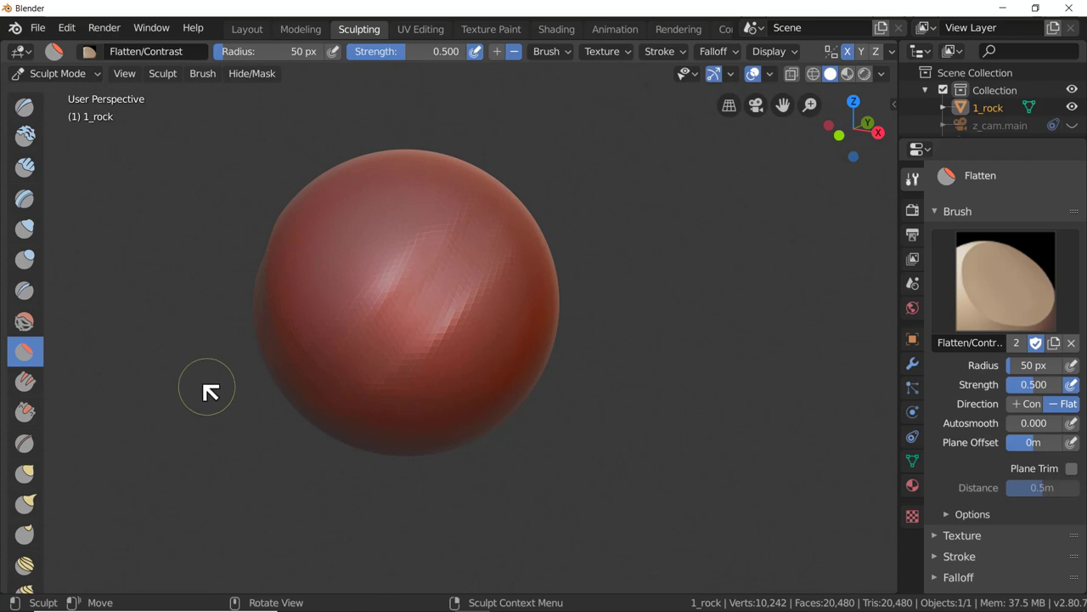
mouse_move(188, 307)
middle_down()
mouse_move(246, 325)
mouse_move(266, 304)
mouse_move(209, 335)
mouse_move(218, 311)
middle_up()
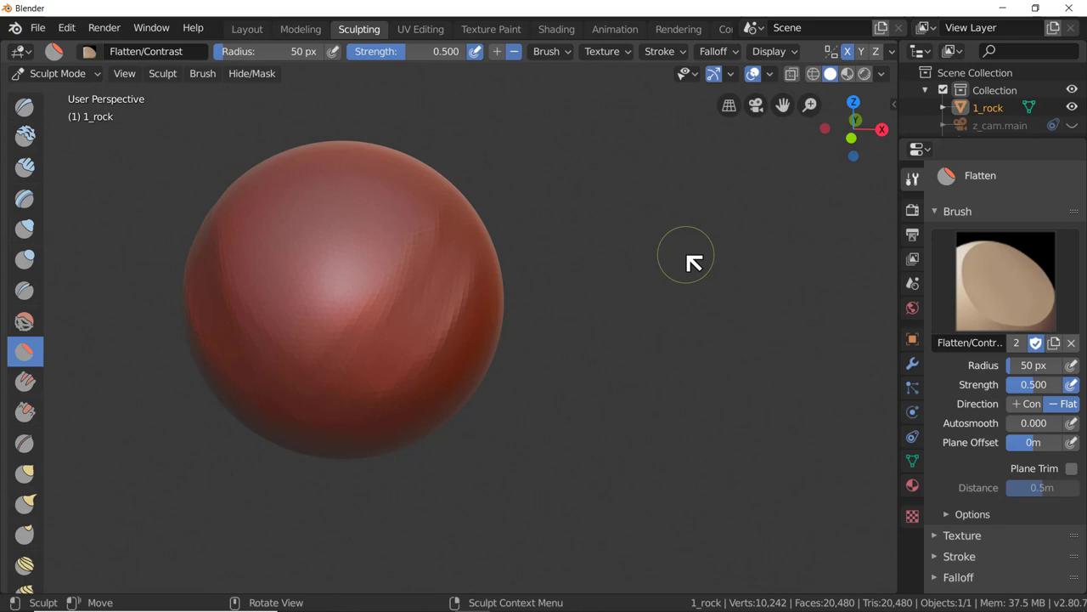
click(846, 51)
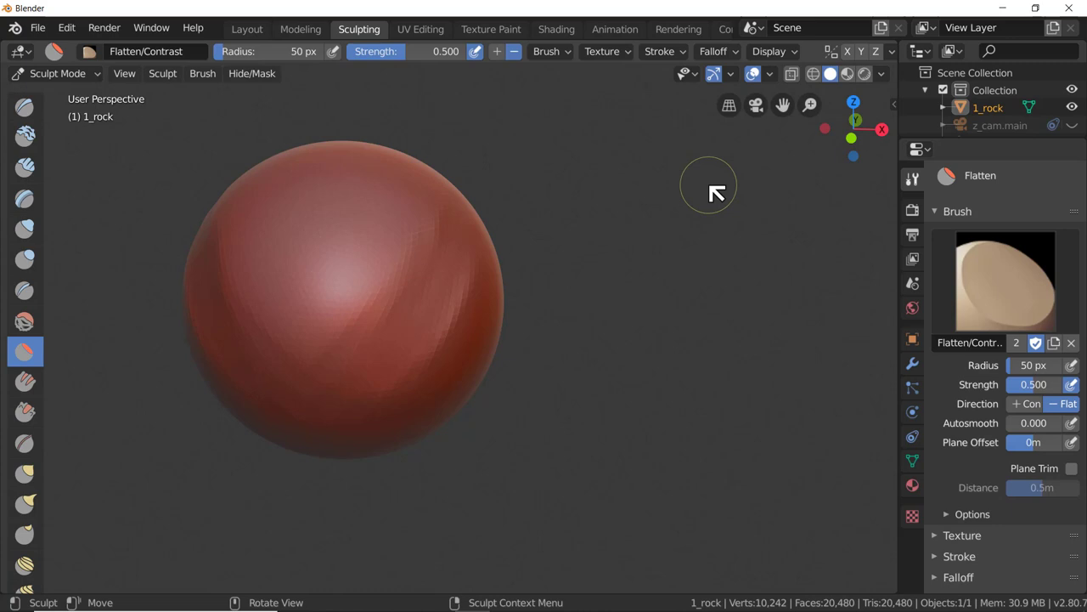
key(ctrl+z)
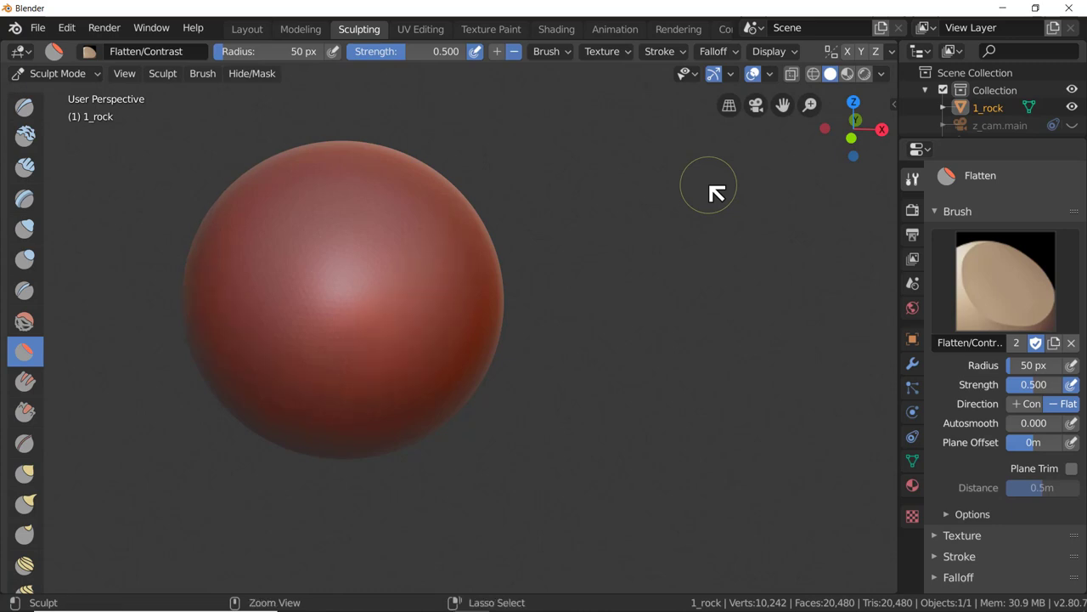
Step: Examine how large the 50 px brush is relative to the sphere at different zoom levels
scroll(704, 213, down, 3)
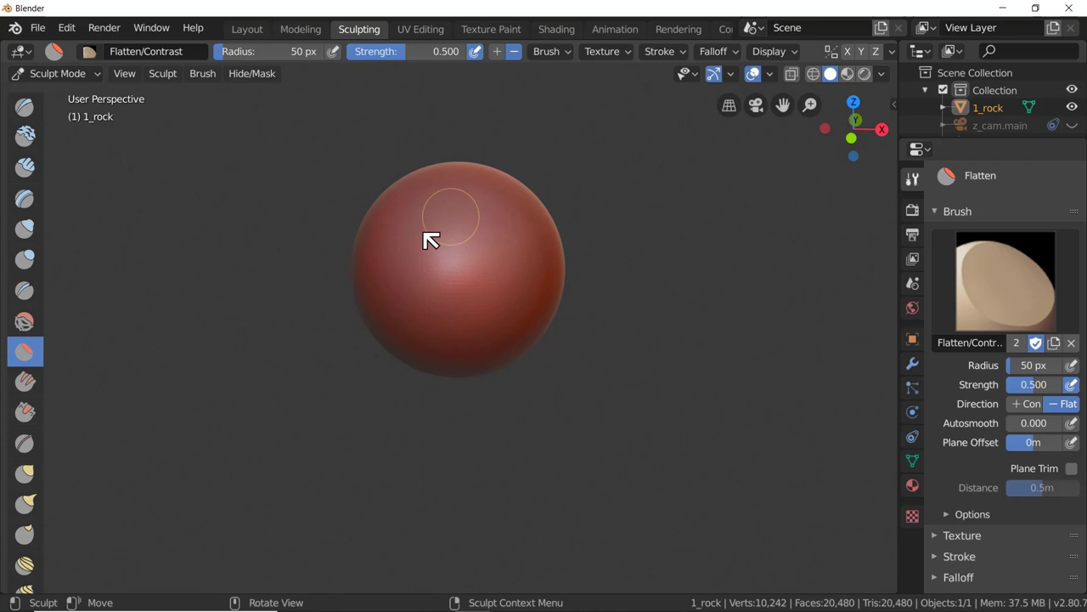
scroll(472, 272, up, 2)
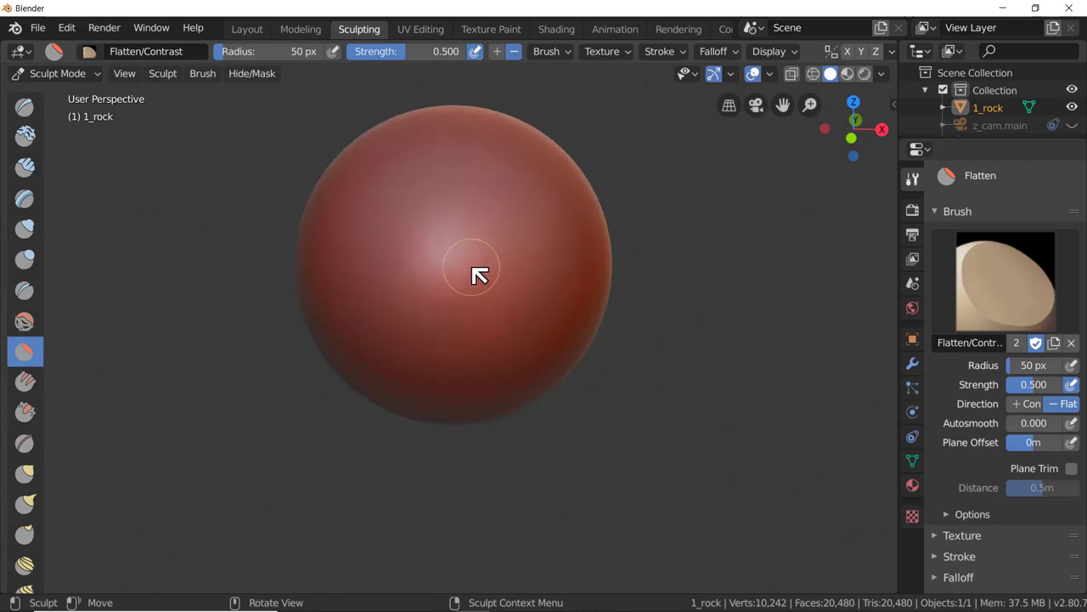
scroll(474, 273, down, 8)
scroll(523, 294, up, 2)
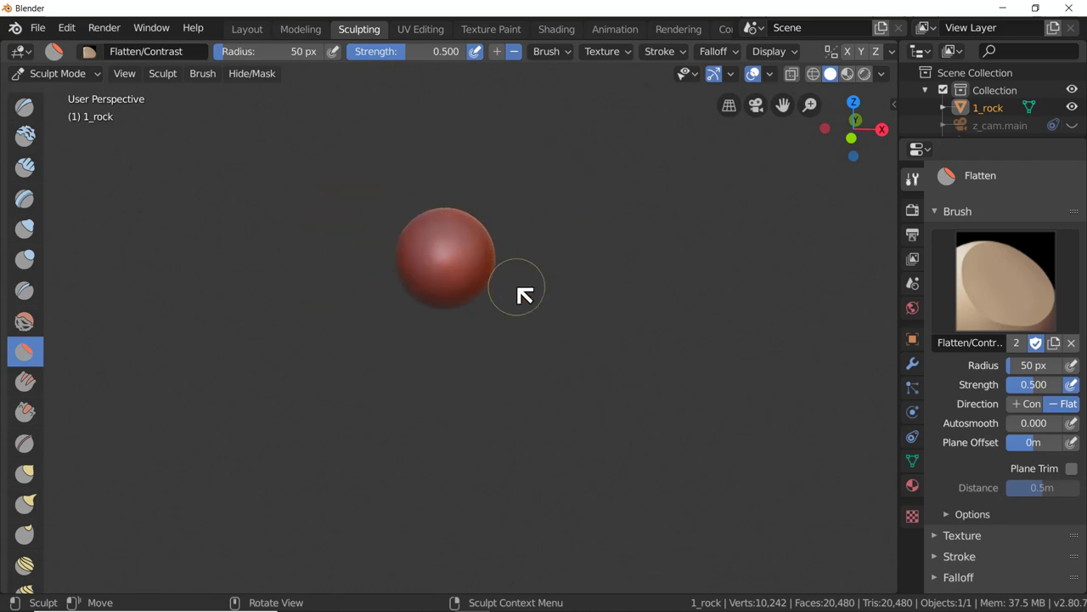
scroll(449, 260, up, 10)
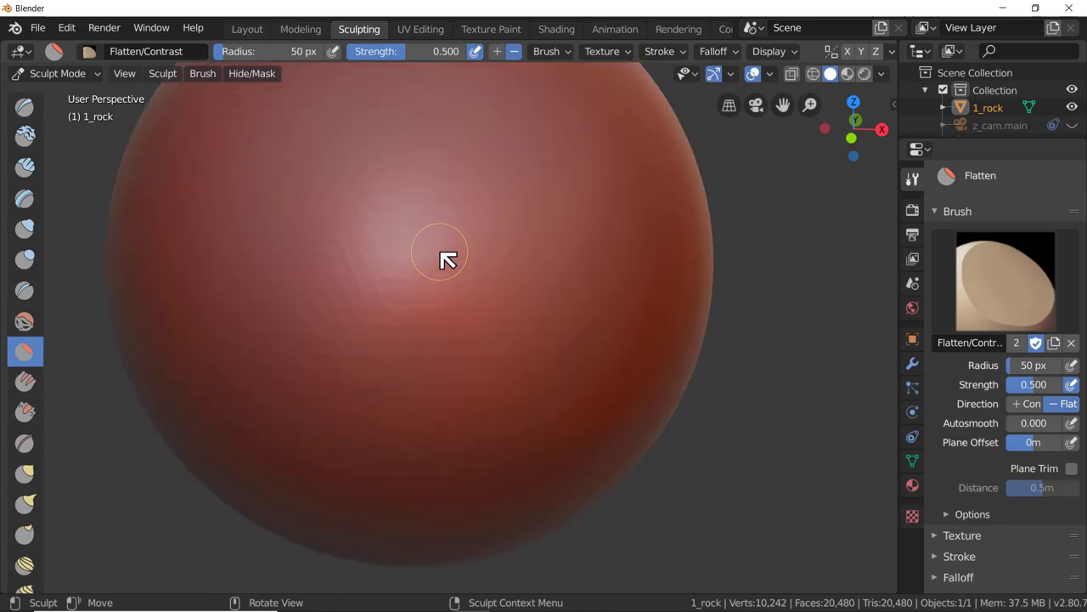
scroll(448, 259, up, 1)
scroll(447, 260, down, 10)
scroll(448, 259, down, 3)
scroll(448, 260, up, 8)
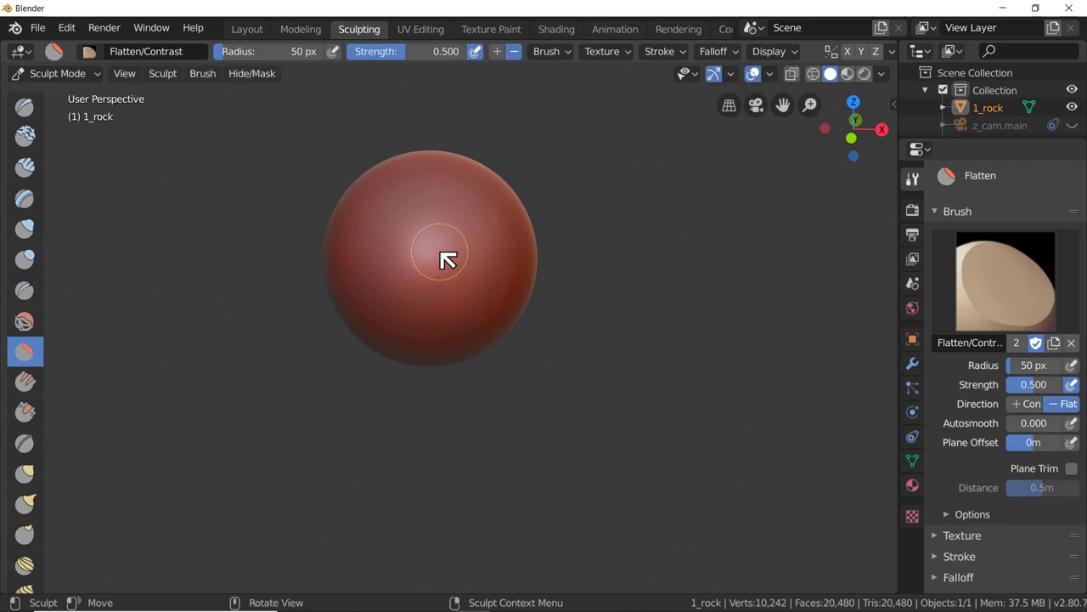
scroll(448, 260, up, 2)
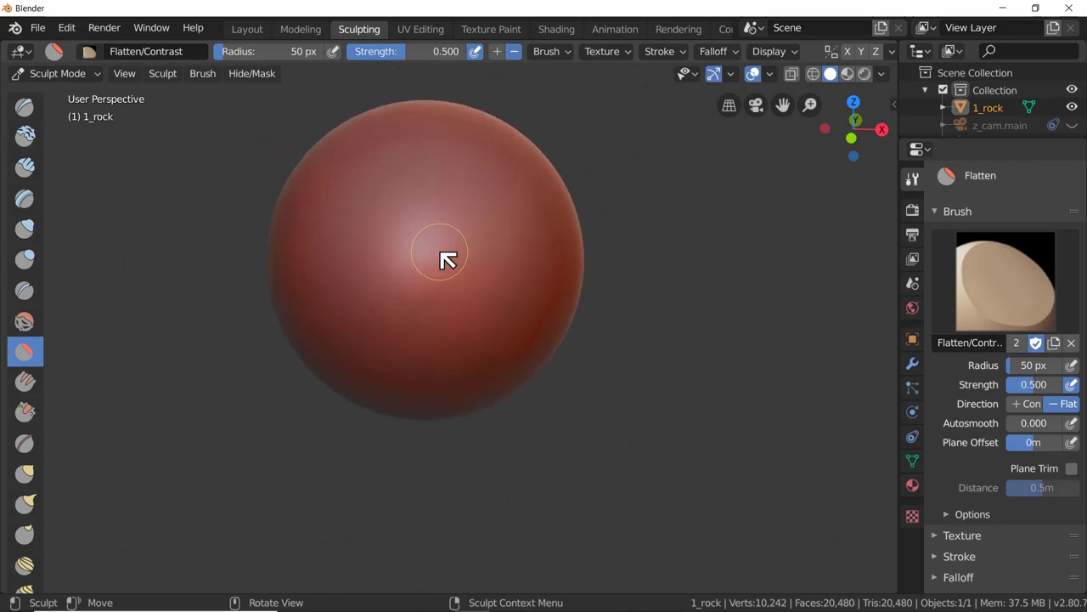
scroll(447, 260, down, 1)
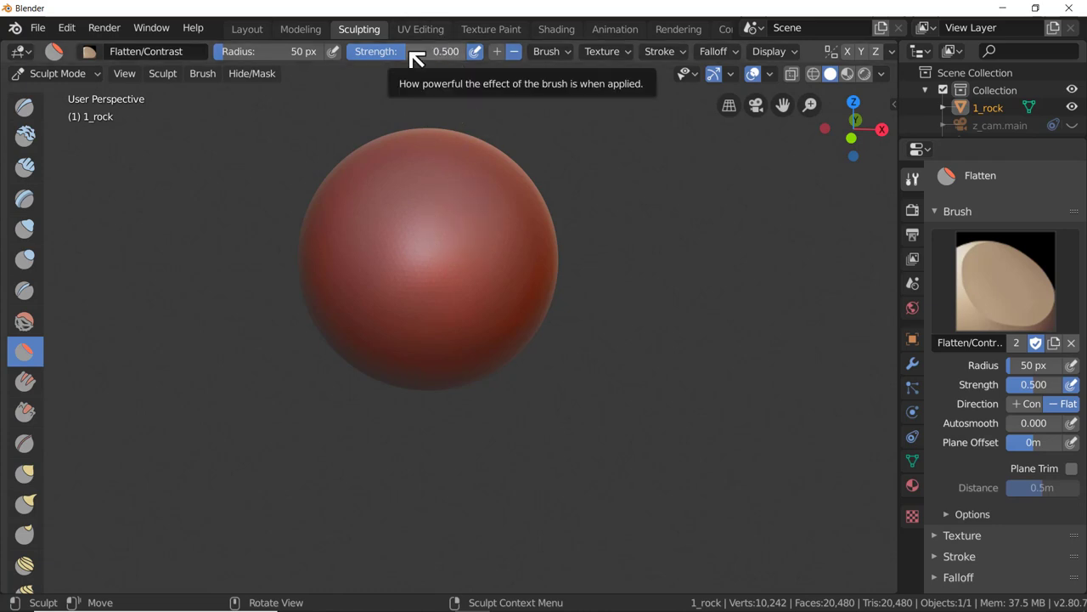
Step: Set the Flatten brush strength to 1.000, try a stroke on the sphere, and undo it
drag(411, 51, 465, 51)
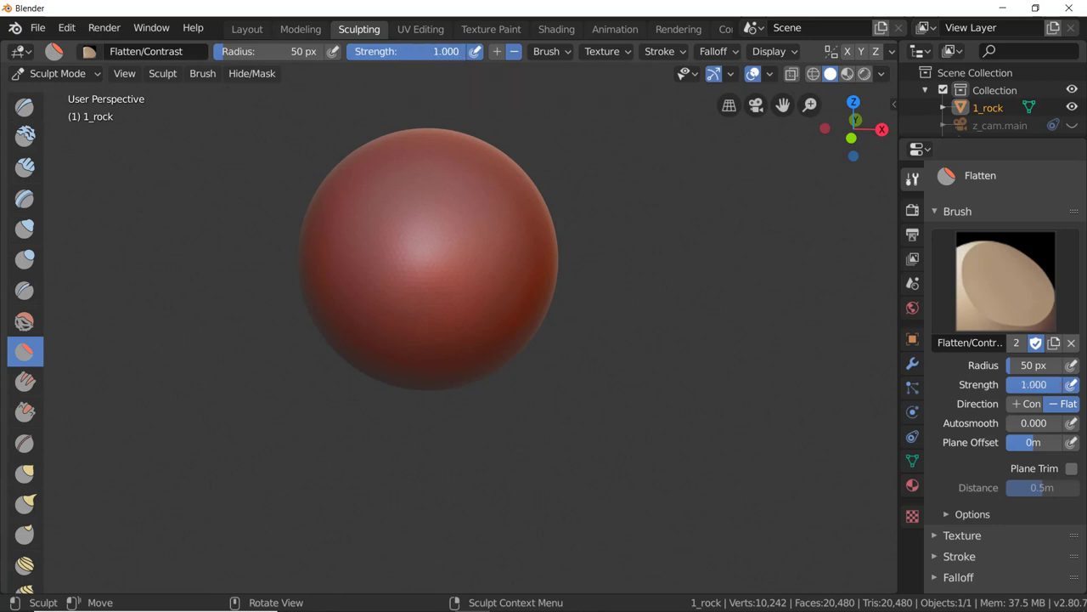
mouse_move(454, 215)
mouse_down()
mouse_move(487, 192)
mouse_move(452, 235)
mouse_move(465, 205)
mouse_move(438, 259)
mouse_move(488, 209)
mouse_up()
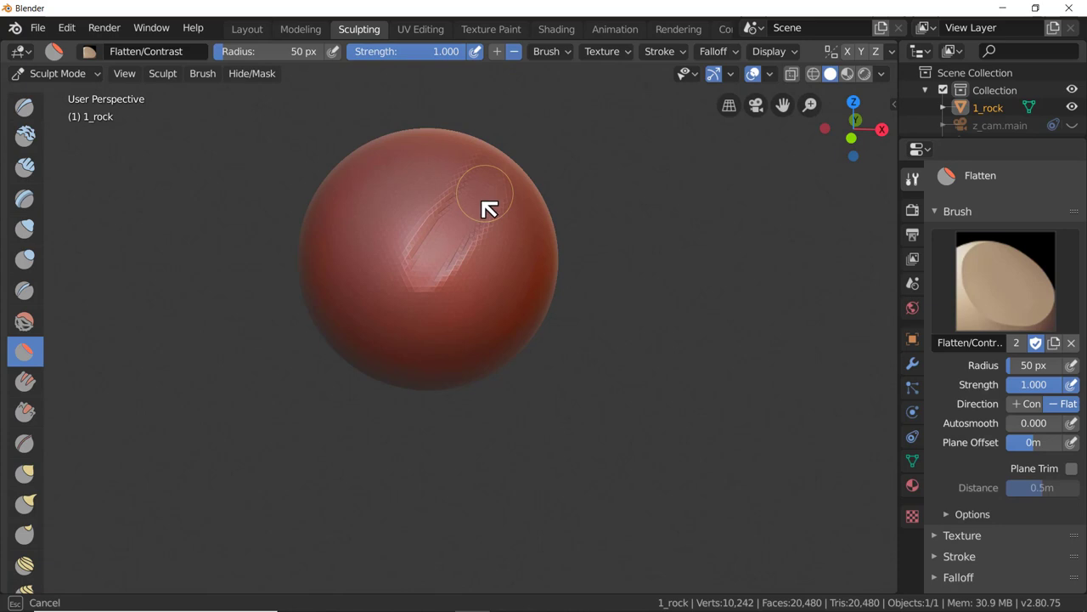
mouse_move(552, 405)
middle_down()
mouse_move(599, 330)
mouse_move(559, 383)
middle_up()
key(ctrl+z)
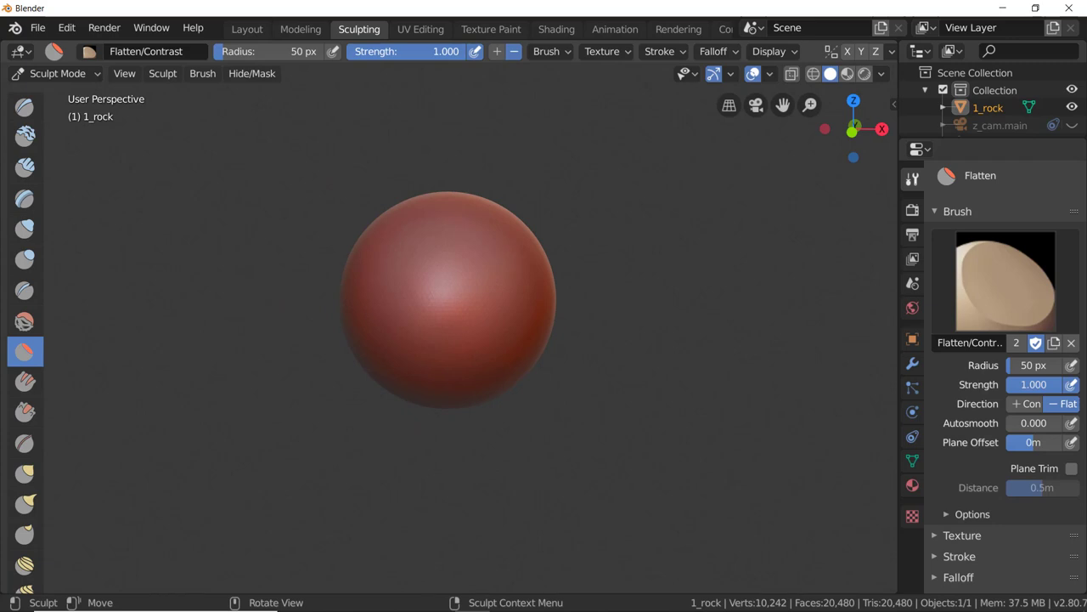
Step: Set the Flatten brush strength to 10, try a stroke on the sphere, and undo it
click(412, 52)
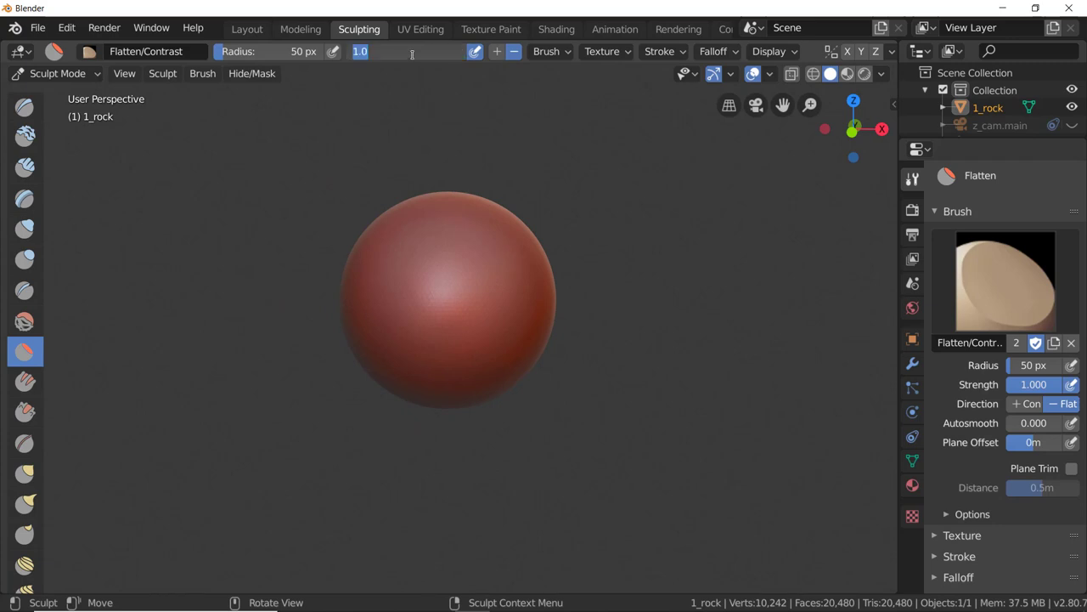
text(10)
key(Return)
drag(474, 217, 438, 350)
middle_drag(595, 430, 653, 395)
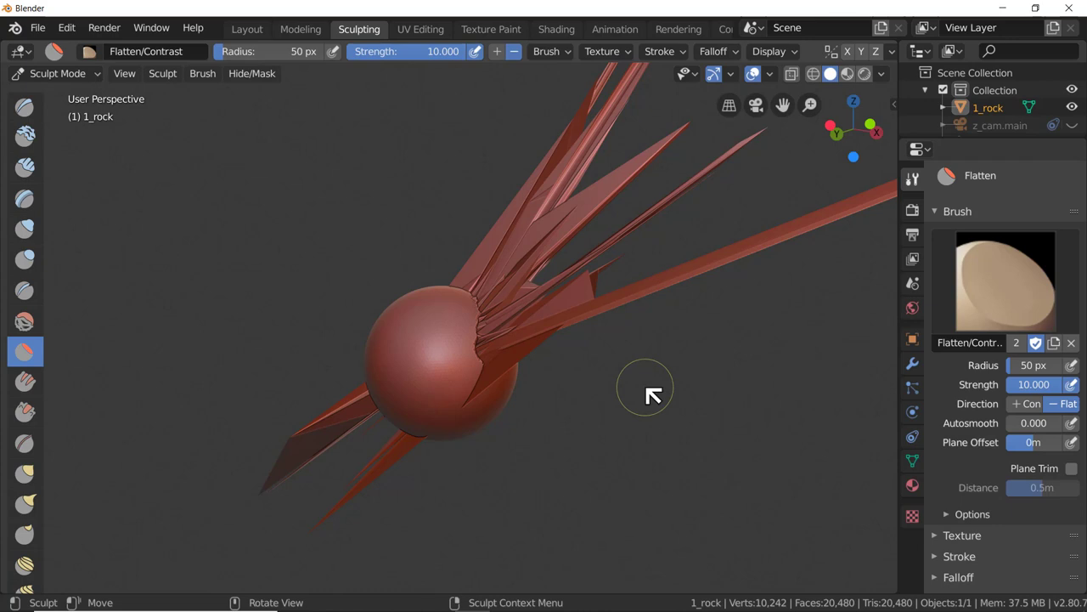
key(ctrl+z)
Step: Set the Flatten brush strength to 2 and test it with one stroke on the sphere, undoing the stroke
double_click(380, 51)
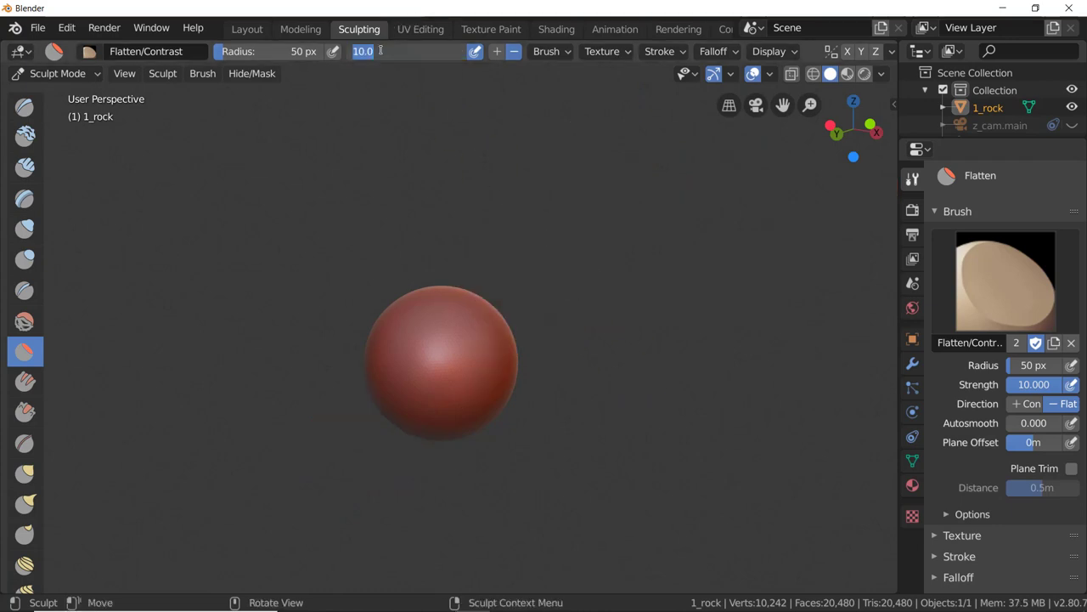
text(2)
key(Return)
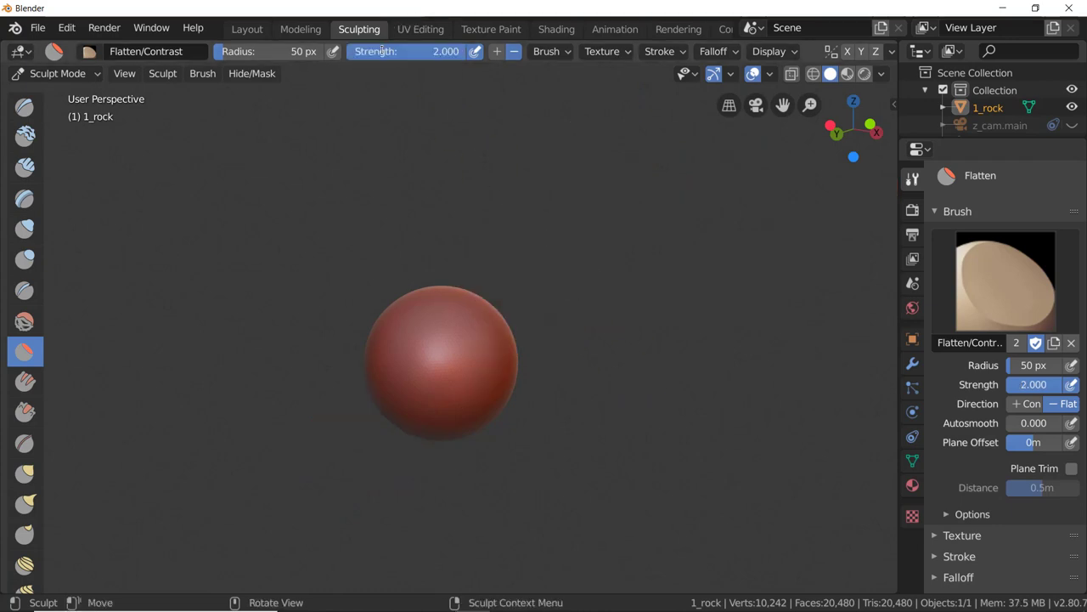
mouse_move(469, 293)
mouse_down()
mouse_move(460, 339)
mouse_move(485, 334)
mouse_up()
mouse_move(504, 442)
middle_down()
mouse_move(505, 426)
mouse_move(427, 456)
mouse_move(518, 431)
mouse_move(462, 407)
middle_up()
key(ctrl+z)
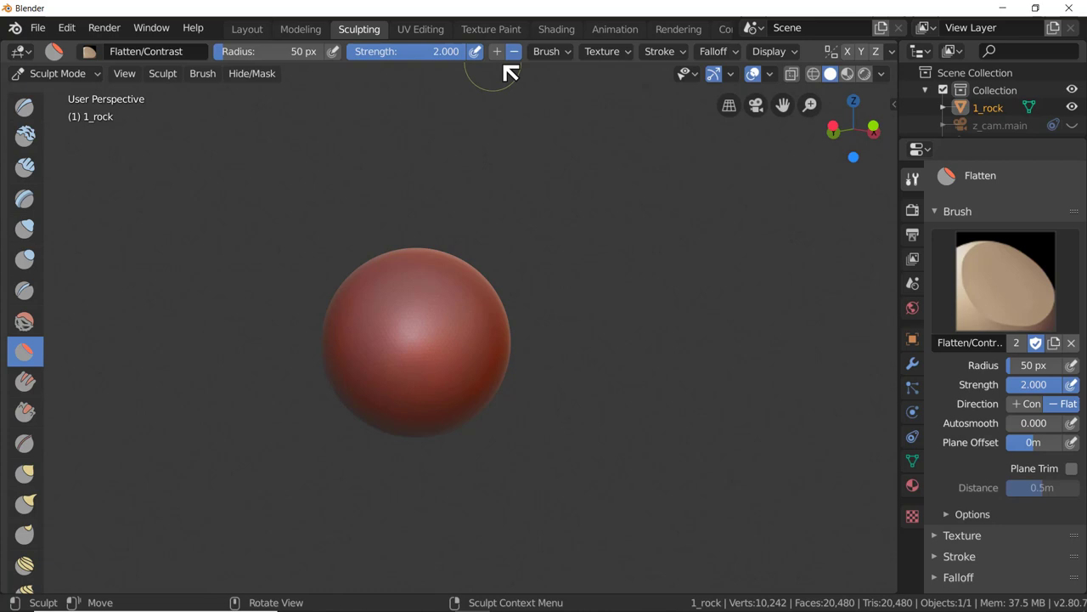
Step: Try another Flatten stroke from the sphere's upper edge to its middle at the same strength, and undo it
scroll(510, 75, up, 1)
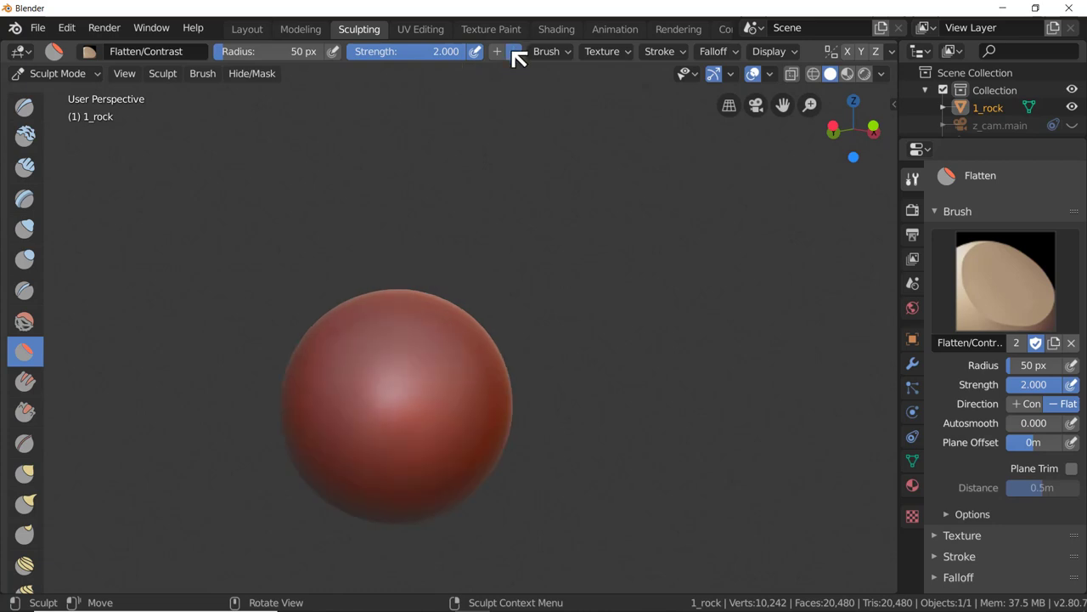
mouse_move(418, 303)
mouse_down()
mouse_move(374, 393)
mouse_move(401, 400)
mouse_up()
mouse_move(400, 400)
middle_down()
mouse_move(447, 407)
mouse_move(485, 343)
middle_up()
key(ctrl+z)
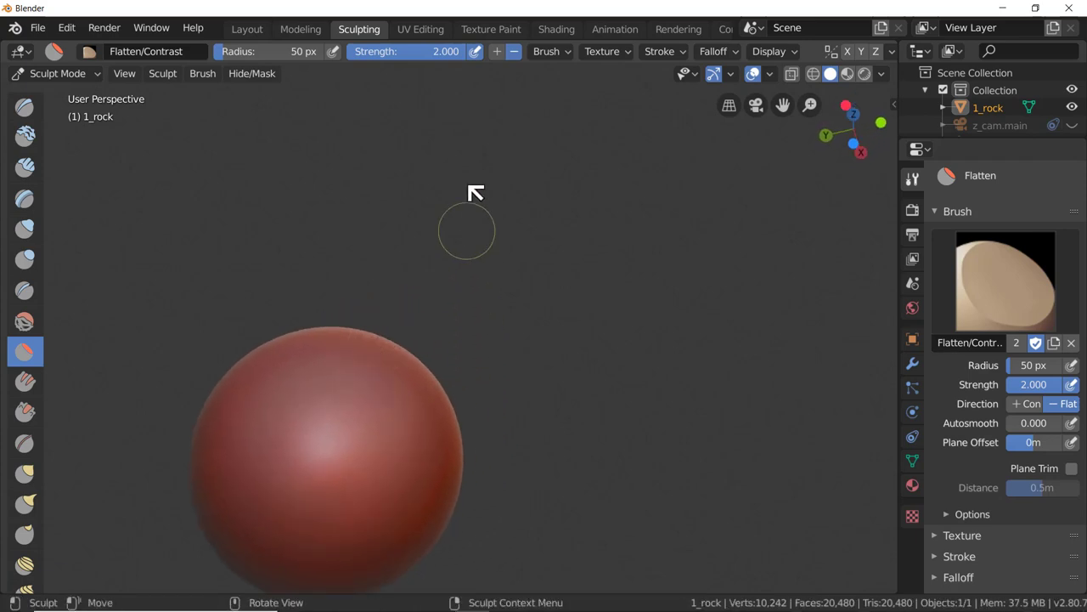
Step: Try a stroke on the sphere with the brush direction set to Contrast, and return the direction to Flatten
click(497, 51)
drag(423, 364, 327, 485)
mouse_move(522, 498)
middle_down()
mouse_move(564, 451)
mouse_move(613, 450)
mouse_move(719, 502)
mouse_move(626, 369)
mouse_move(577, 204)
middle_up()
click(514, 52)
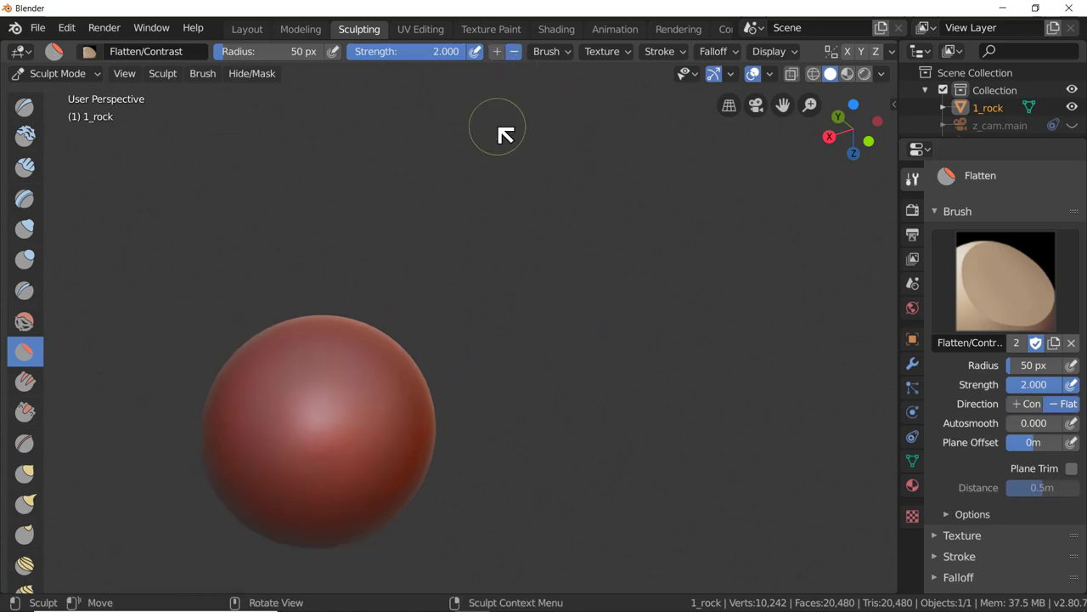
Step: Set the Flatten brush's Plane Offset to -0.105 m
click(566, 56)
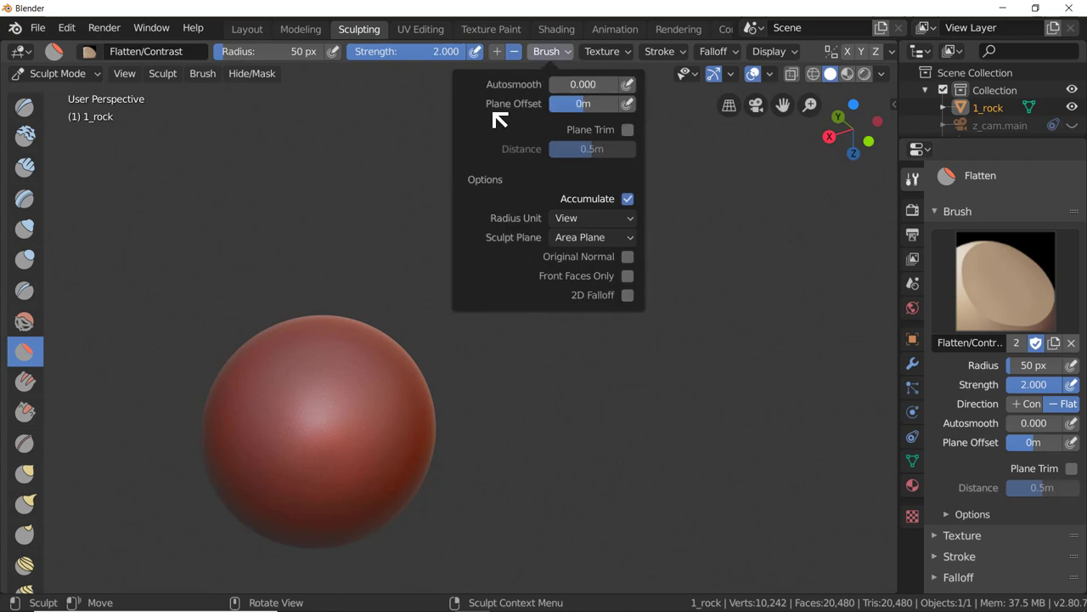
click(570, 53)
mouse_move(588, 104)
mouse_down()
mouse_move(562, 103)
mouse_move(576, 106)
mouse_up()
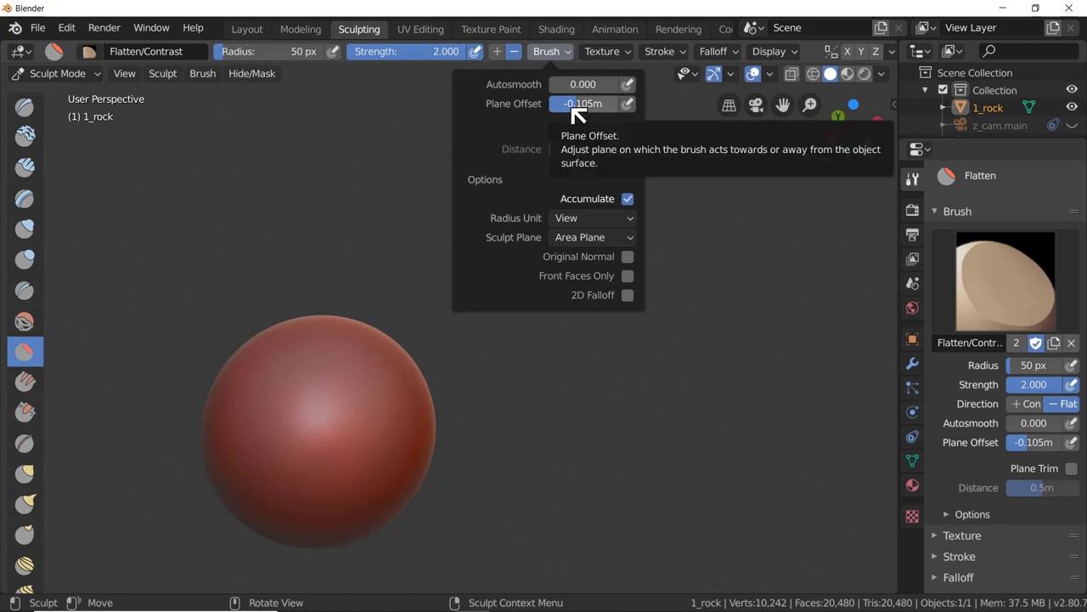
click(568, 52)
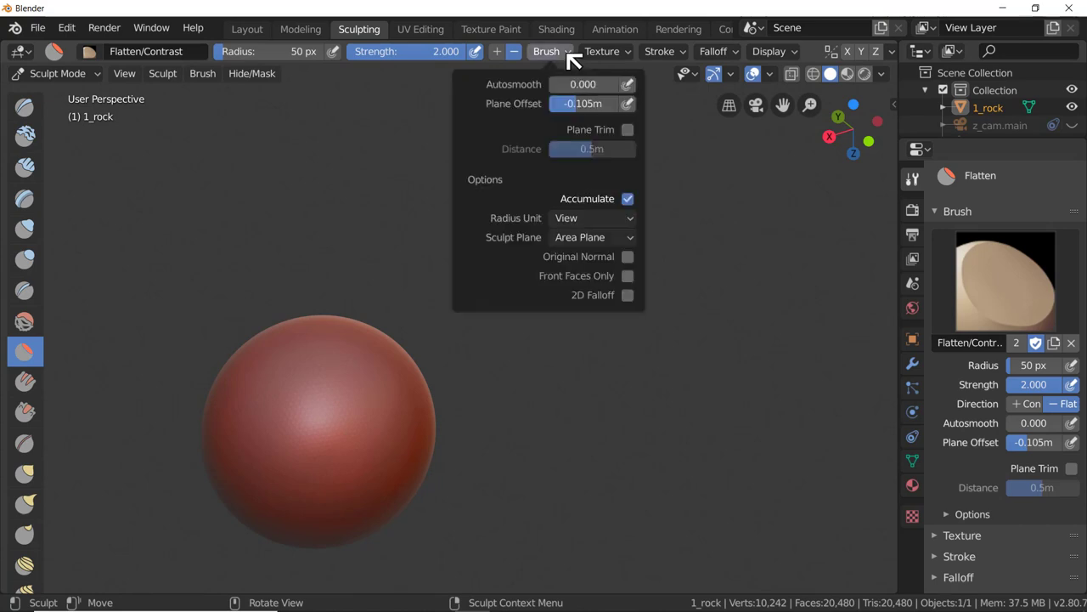
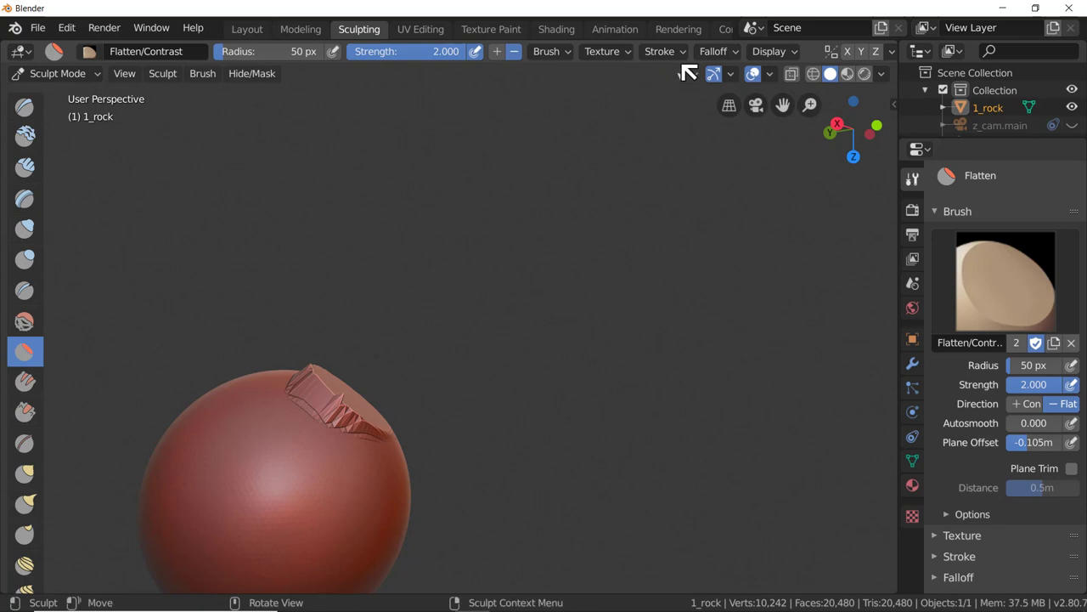
Step: Turn off Smooth Stroke for the Flatten brush and inspect the flattened cut on the sphere
click(679, 52)
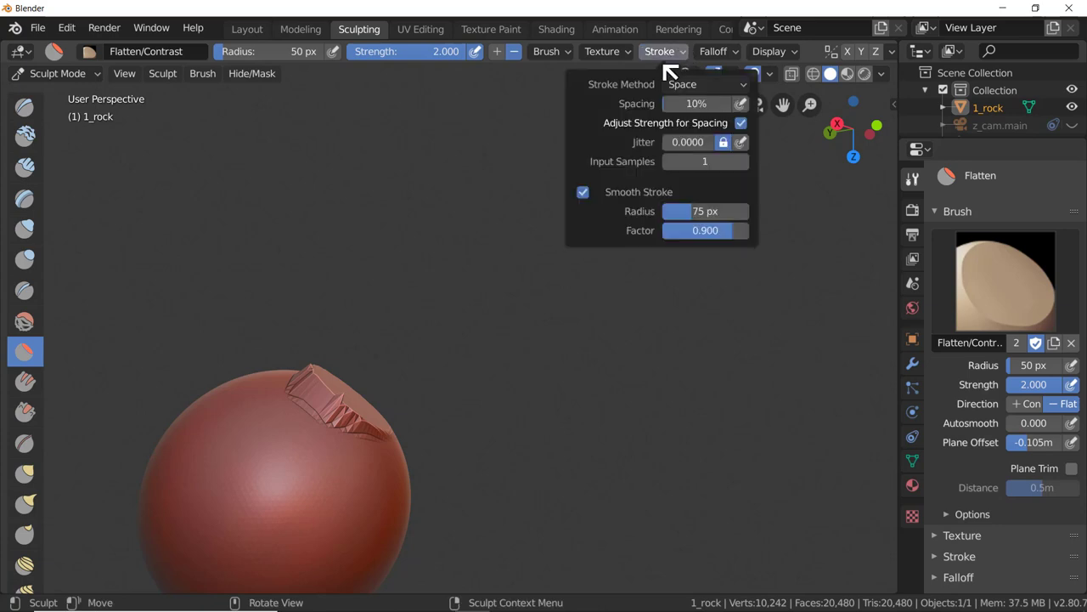
click(583, 193)
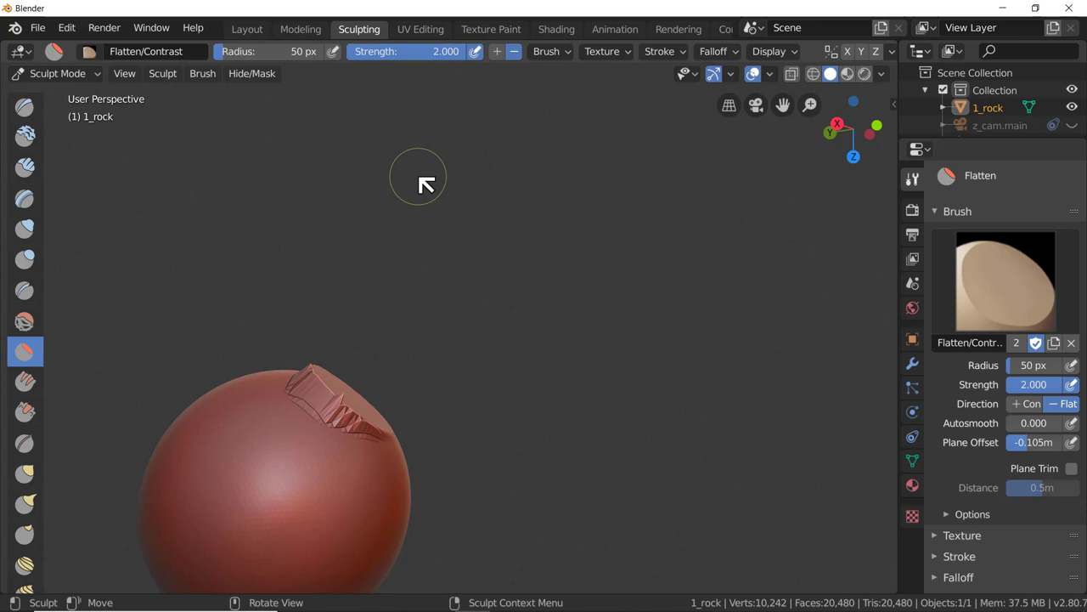
mouse_move(362, 374)
middle_down()
mouse_move(334, 417)
mouse_move(394, 377)
mouse_move(379, 393)
mouse_move(399, 389)
mouse_move(392, 395)
middle_up()
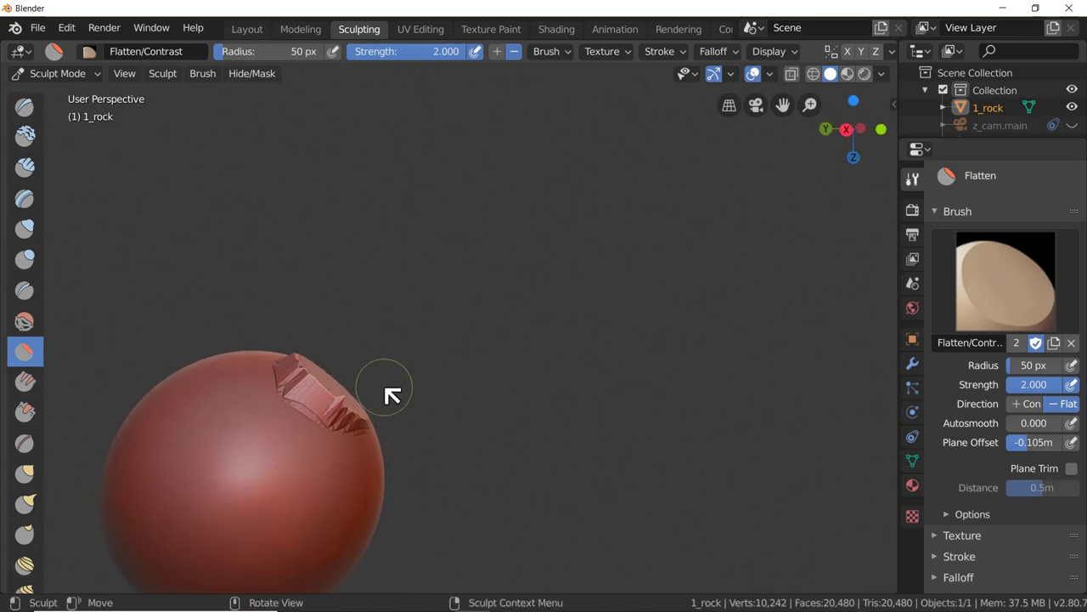
scroll(392, 395, down, 3)
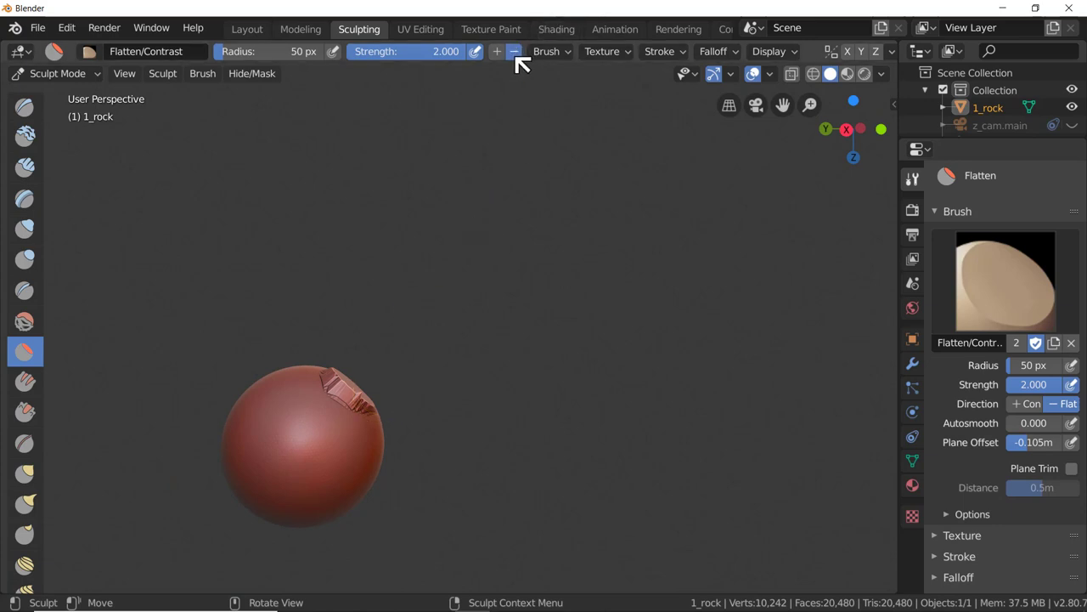
middle_drag(512, 291, 501, 306)
middle_drag(389, 473, 348, 475)
scroll(339, 483, up, 2)
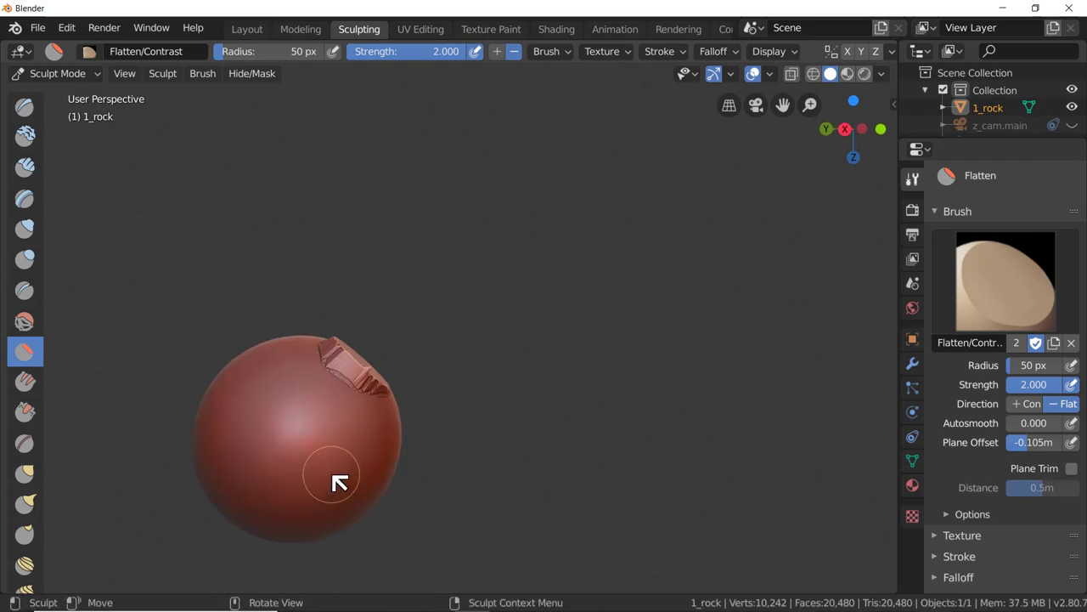
Step: Flatten two adjoining facets into the smooth side of the sphere with the brush at strength 2
mouse_move(325, 434)
mouse_down()
mouse_move(376, 442)
mouse_move(260, 417)
mouse_move(352, 468)
mouse_move(299, 402)
mouse_move(281, 433)
mouse_move(357, 441)
mouse_up()
mouse_move(373, 446)
middle_down()
mouse_move(388, 451)
mouse_move(330, 460)
middle_up()
mouse_move(330, 459)
mouse_down()
mouse_move(364, 398)
mouse_move(381, 413)
mouse_move(372, 388)
mouse_move(352, 397)
mouse_move(391, 406)
mouse_move(363, 373)
mouse_move(343, 415)
mouse_move(398, 409)
mouse_move(356, 372)
mouse_move(340, 399)
mouse_up()
mouse_move(464, 508)
middle_down()
mouse_move(474, 405)
mouse_move(456, 420)
mouse_move(381, 436)
mouse_move(402, 473)
mouse_move(467, 495)
mouse_move(587, 502)
mouse_move(579, 497)
middle_up()
scroll(544, 458, down, 5)
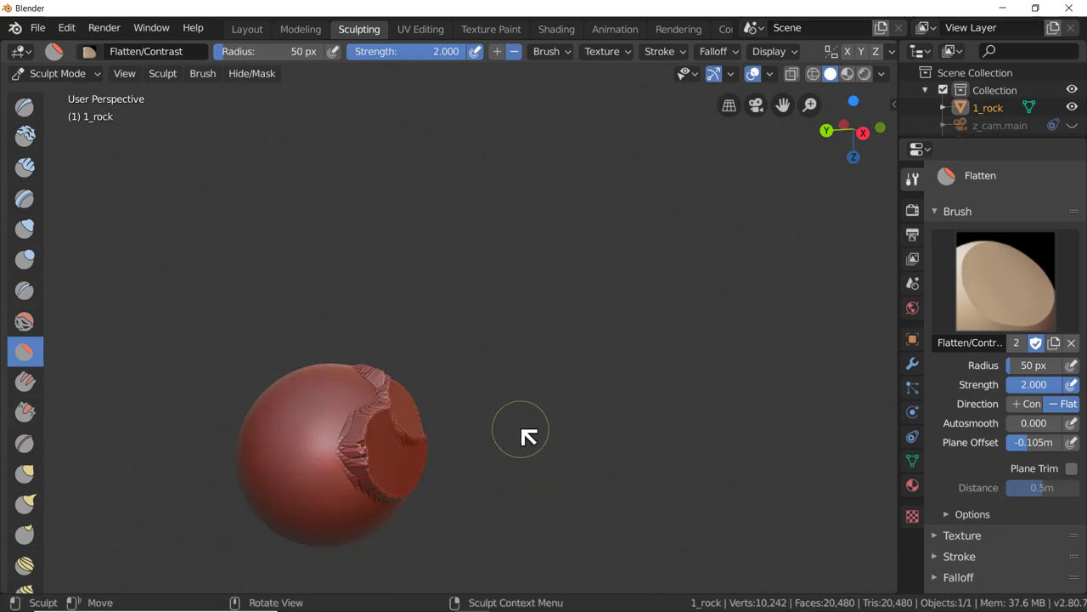
Step: Flatten a facet across the top of the sphere and another on the smooth side just below it
middle_drag(432, 508, 388, 504)
scroll(382, 514, up, 3)
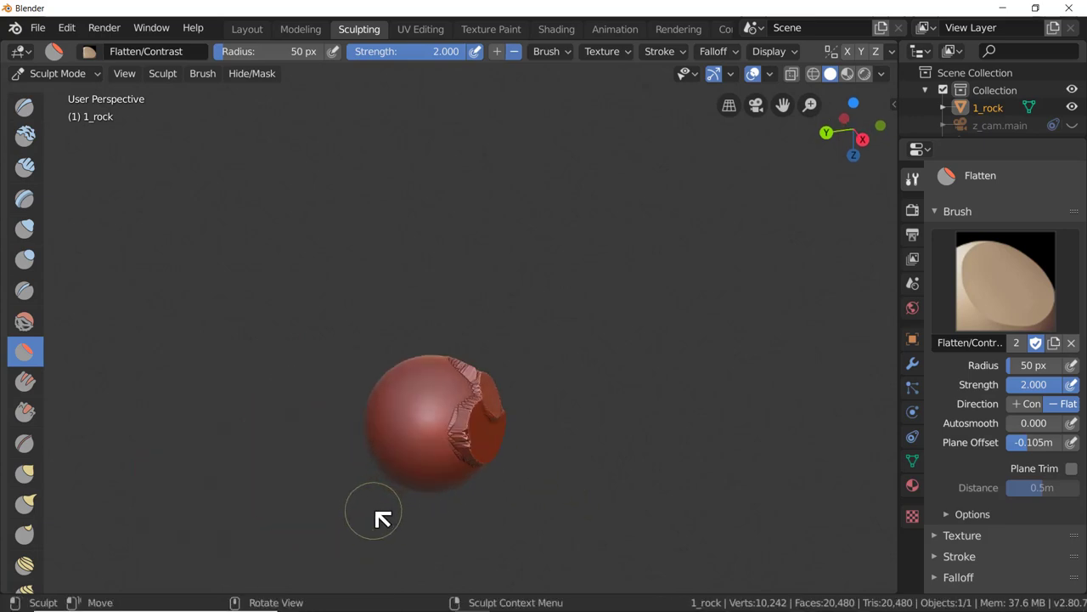
mouse_move(445, 360)
mouse_down()
mouse_move(464, 381)
mouse_move(450, 335)
mouse_move(505, 359)
mouse_move(431, 344)
mouse_move(498, 388)
mouse_up()
mouse_move(497, 388)
middle_down()
mouse_move(502, 444)
mouse_move(512, 396)
mouse_move(467, 432)
middle_up()
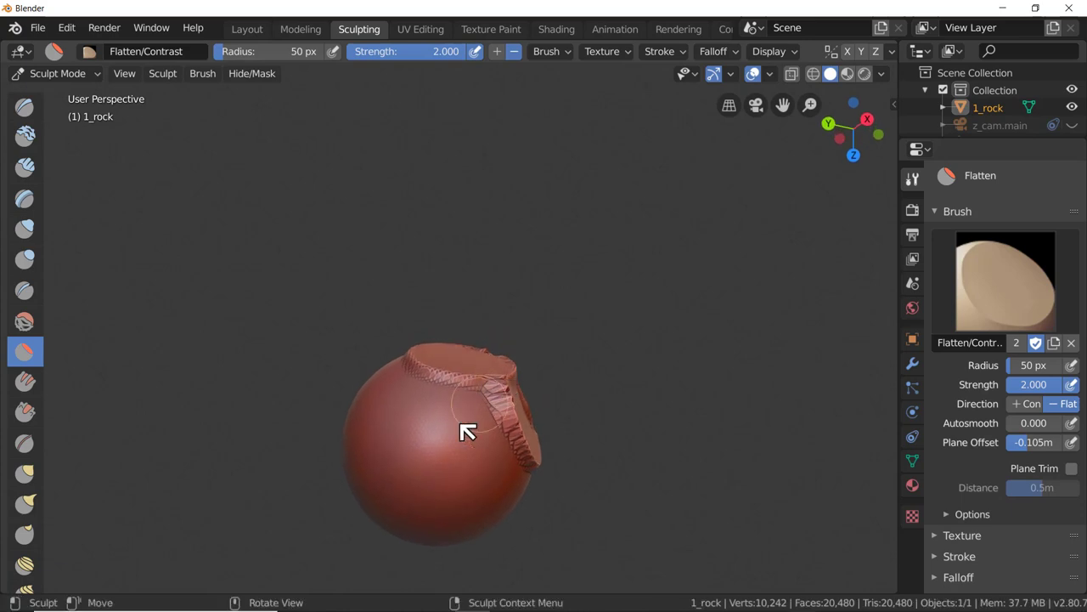
mouse_move(467, 432)
mouse_down()
mouse_move(449, 432)
mouse_move(468, 412)
mouse_move(479, 439)
mouse_move(431, 454)
mouse_move(462, 383)
mouse_move(493, 446)
mouse_move(422, 402)
mouse_move(508, 424)
mouse_move(424, 449)
mouse_move(476, 391)
mouse_move(394, 462)
mouse_up()
scroll(411, 456, down, 3)
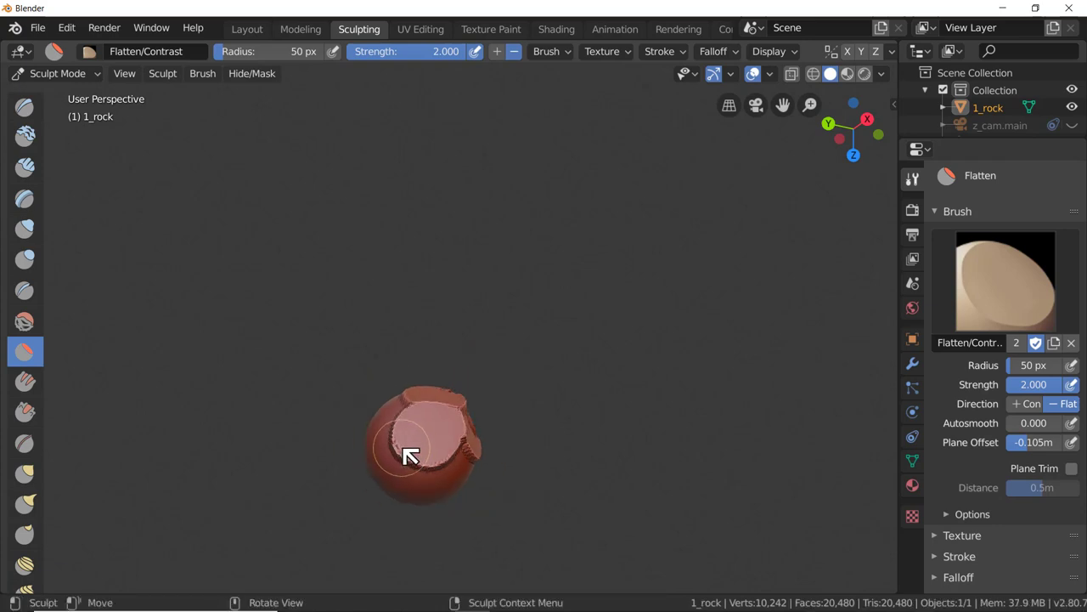
Step: Try further Flatten strokes across the sphere's sides and undo them
mouse_move(411, 456)
middle_down()
mouse_move(345, 454)
mouse_move(408, 456)
middle_up()
mouse_move(400, 427)
mouse_down()
mouse_move(388, 392)
mouse_move(369, 430)
mouse_move(410, 409)
mouse_move(360, 399)
mouse_move(372, 443)
mouse_move(418, 406)
mouse_move(349, 396)
mouse_move(356, 452)
mouse_move(420, 427)
mouse_move(363, 387)
mouse_move(359, 473)
mouse_up()
mouse_move(223, 439)
middle_down()
mouse_move(284, 459)
mouse_move(233, 468)
mouse_move(303, 425)
mouse_move(305, 437)
mouse_move(331, 439)
middle_up()
mouse_move(351, 430)
mouse_down()
mouse_move(372, 447)
mouse_move(399, 455)
mouse_move(403, 431)
mouse_move(411, 464)
mouse_up()
key(ctrl+z)
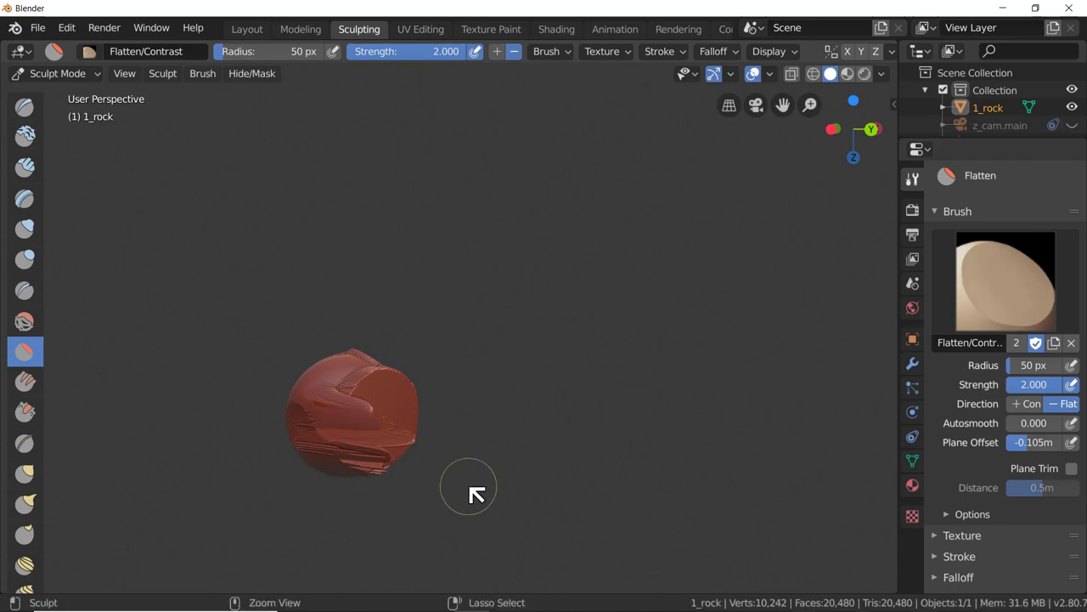
key(ctrl+z)
middle_drag(425, 473, 405, 476)
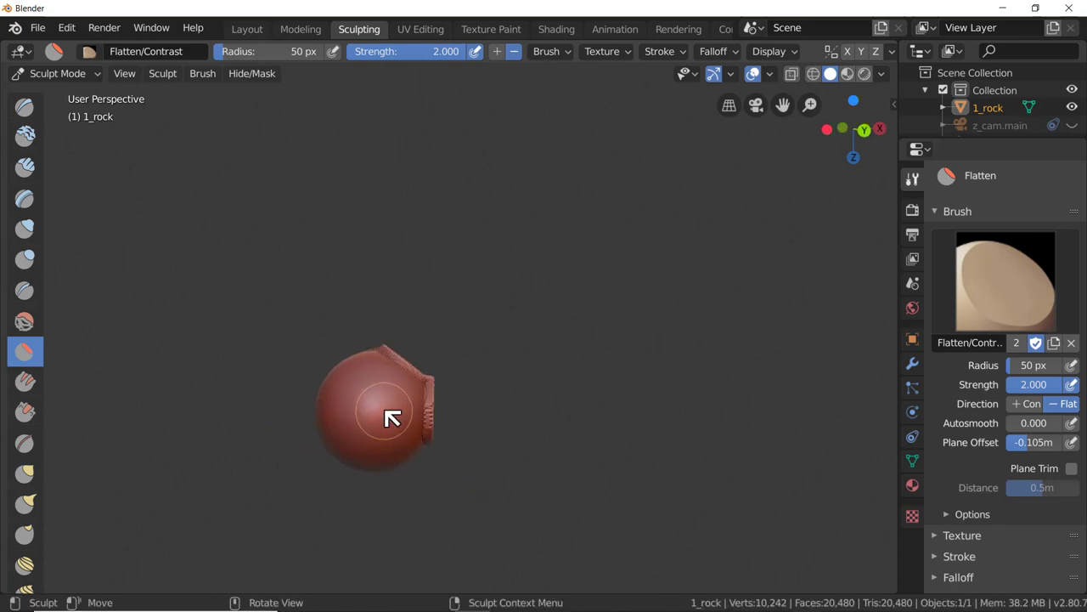
Step: Flatten a round facet into the middle of the sphere's smooth side and set the brush strength to 1.5
mouse_move(388, 417)
mouse_down()
mouse_move(412, 406)
mouse_move(375, 387)
mouse_move(363, 414)
mouse_move(408, 418)
mouse_move(412, 391)
mouse_move(371, 382)
mouse_move(362, 408)
mouse_move(383, 437)
mouse_up()
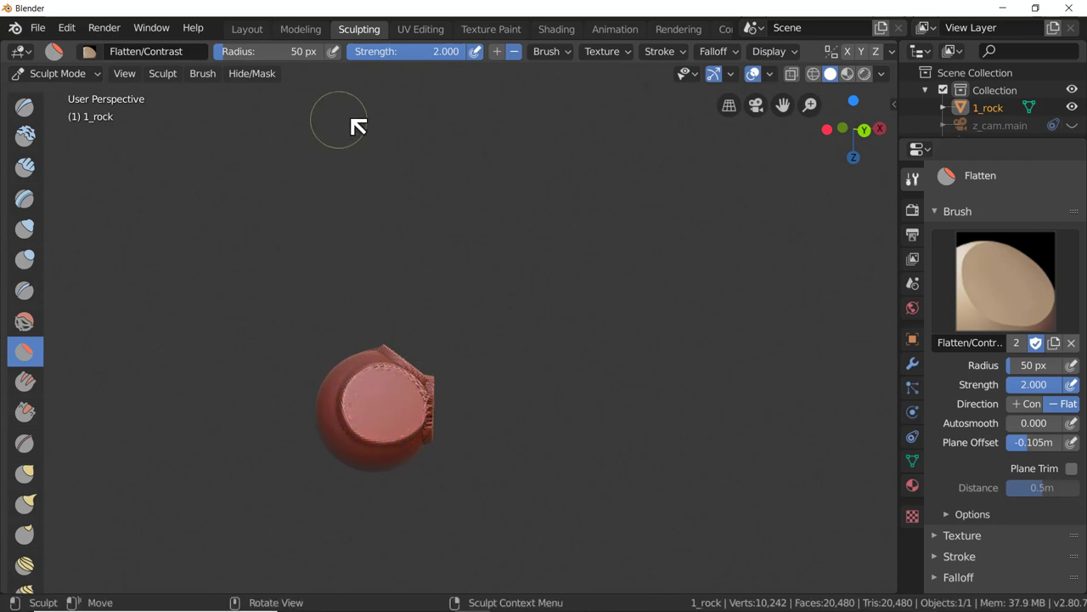
click(405, 56)
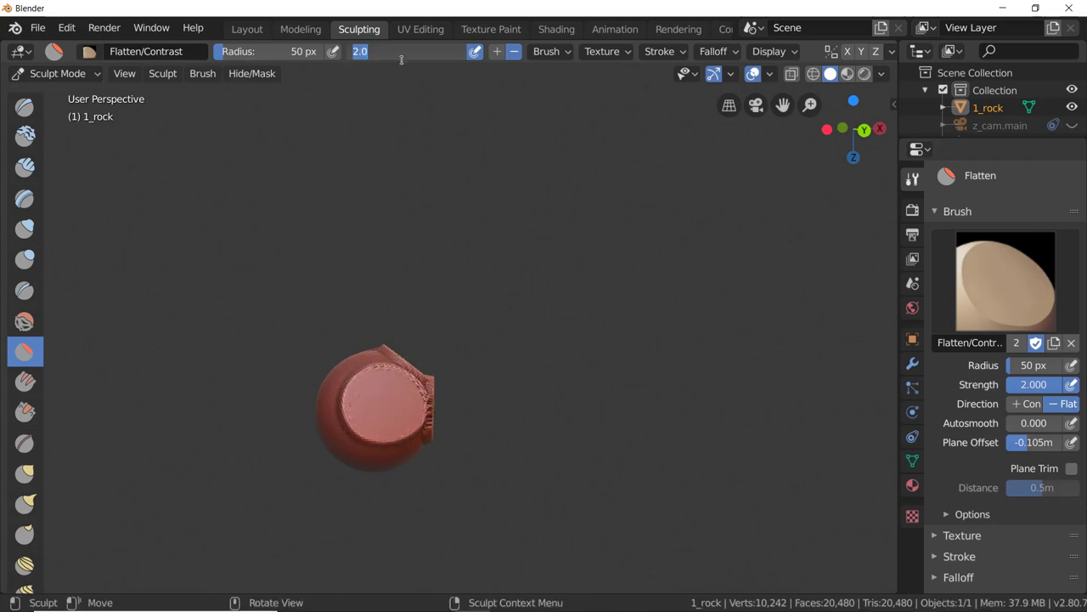
text(1.5)
key(Return)
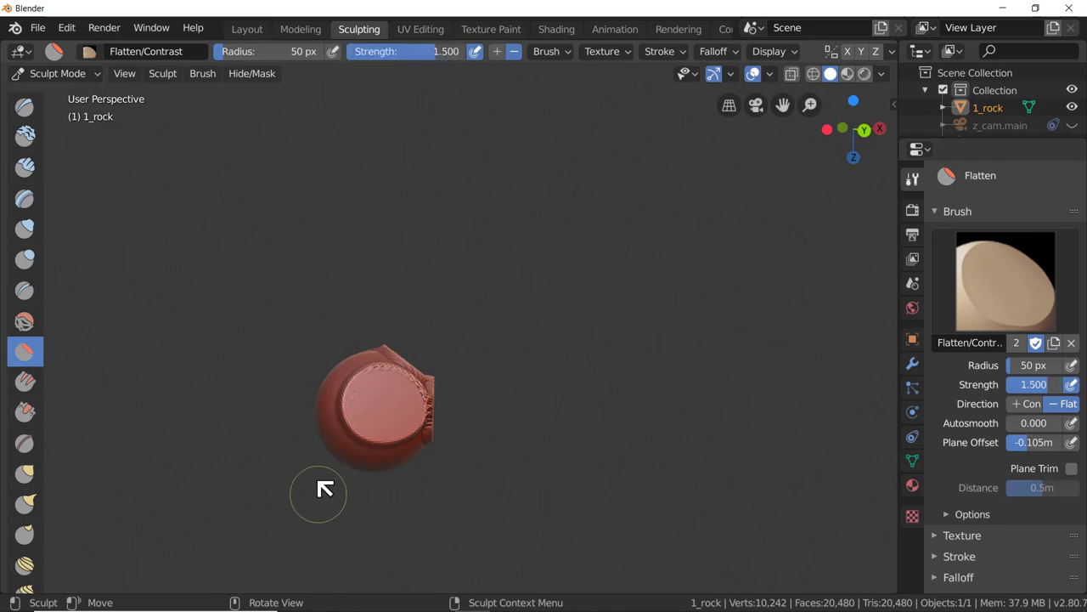
Step: Flatten several adjoining facets on the sphere's upper, side and lower areas at the reduced brush strength
mouse_move(320, 493)
middle_down()
mouse_move(413, 521)
mouse_move(411, 508)
middle_up()
mouse_move(345, 383)
mouse_down()
mouse_move(353, 389)
mouse_move(317, 390)
mouse_move(345, 359)
mouse_move(327, 396)
mouse_move(370, 375)
mouse_move(365, 412)
mouse_up()
mouse_move(359, 450)
mouse_down()
mouse_move(343, 450)
mouse_move(365, 418)
mouse_move(357, 439)
mouse_move(335, 443)
mouse_up()
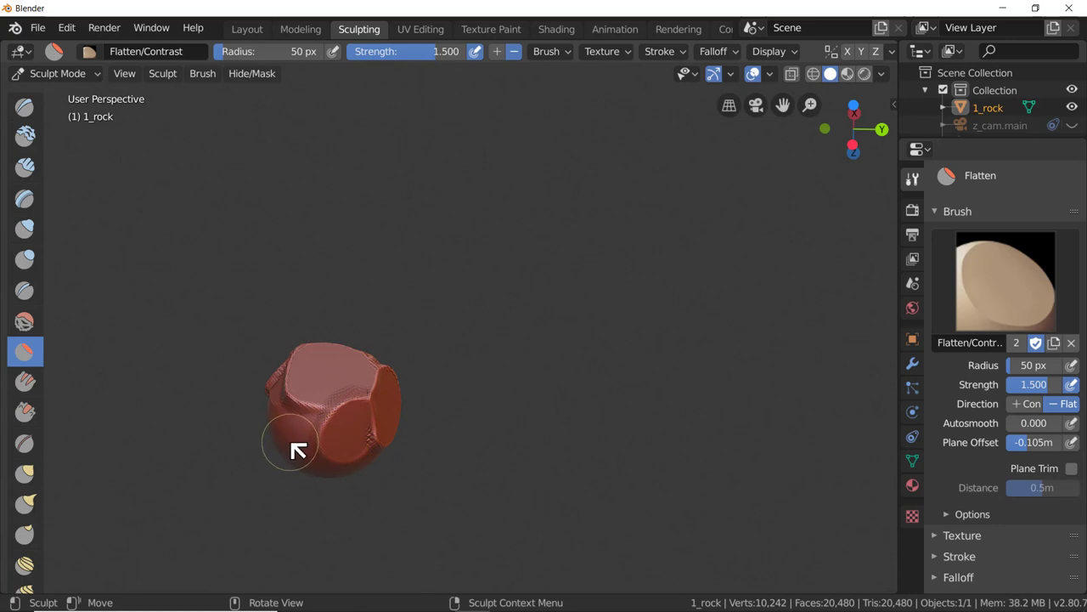
mouse_move(298, 454)
mouse_down()
mouse_move(294, 423)
mouse_move(279, 440)
mouse_move(295, 448)
mouse_move(311, 433)
mouse_move(293, 418)
mouse_move(288, 456)
mouse_up()
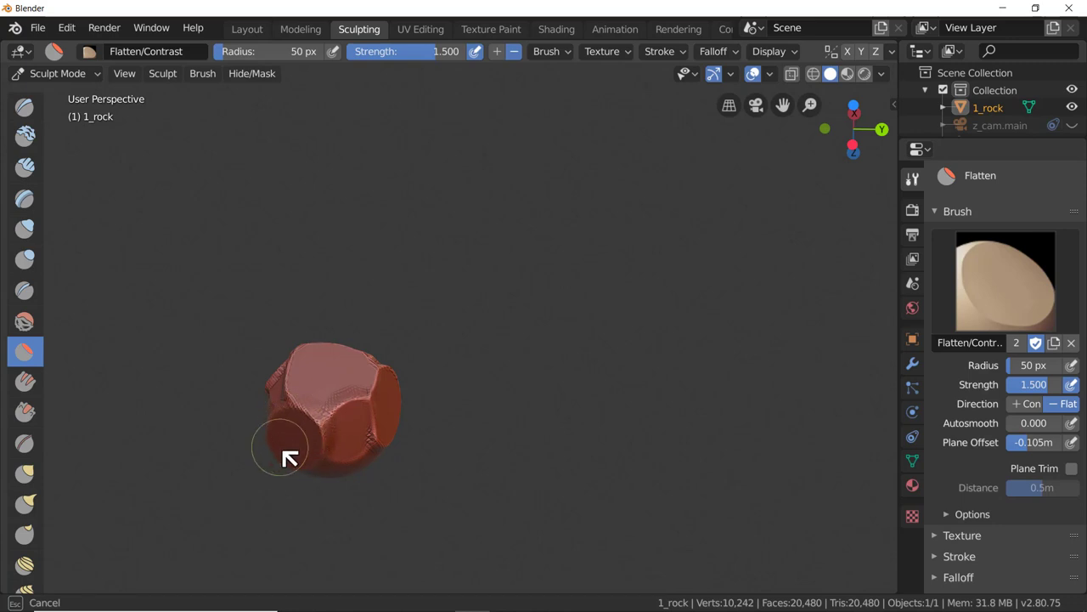
drag(300, 465, 390, 492)
Step: Flatten facets into the still rounded lower part of the rock and blend them with the neighbouring cuts
mouse_move(391, 493)
middle_down()
mouse_move(400, 442)
mouse_move(378, 429)
middle_up()
mouse_move(331, 502)
mouse_down()
mouse_move(324, 458)
mouse_move(314, 488)
mouse_move(335, 466)
mouse_move(316, 471)
mouse_move(382, 493)
mouse_move(372, 491)
mouse_move(382, 505)
mouse_move(388, 477)
mouse_move(363, 505)
mouse_move(395, 484)
mouse_move(364, 462)
mouse_move(355, 502)
mouse_move(379, 462)
mouse_move(363, 513)
mouse_up()
mouse_move(385, 485)
middle_down()
mouse_move(287, 413)
mouse_move(381, 405)
mouse_move(344, 481)
middle_up()
mouse_move(355, 476)
mouse_down()
mouse_move(323, 494)
mouse_move(367, 433)
mouse_move(329, 443)
mouse_move(322, 488)
mouse_move(382, 439)
mouse_move(344, 420)
mouse_up()
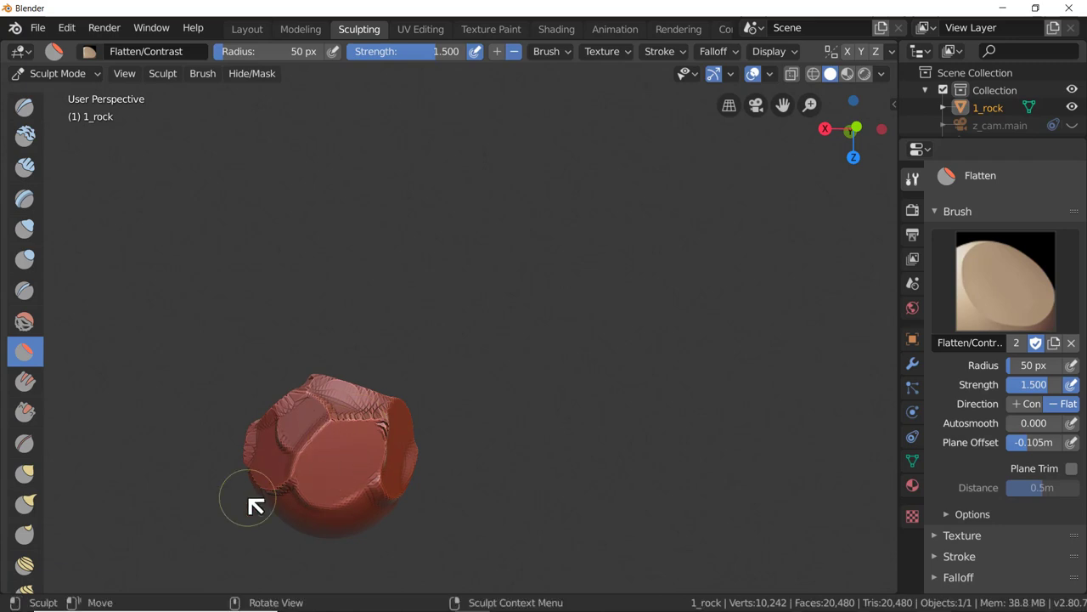
Step: Flatten broad facets over the remaining rounded underside of the rock from a more distant view
middle_drag(252, 504, 310, 400)
scroll(315, 405, down, 3)
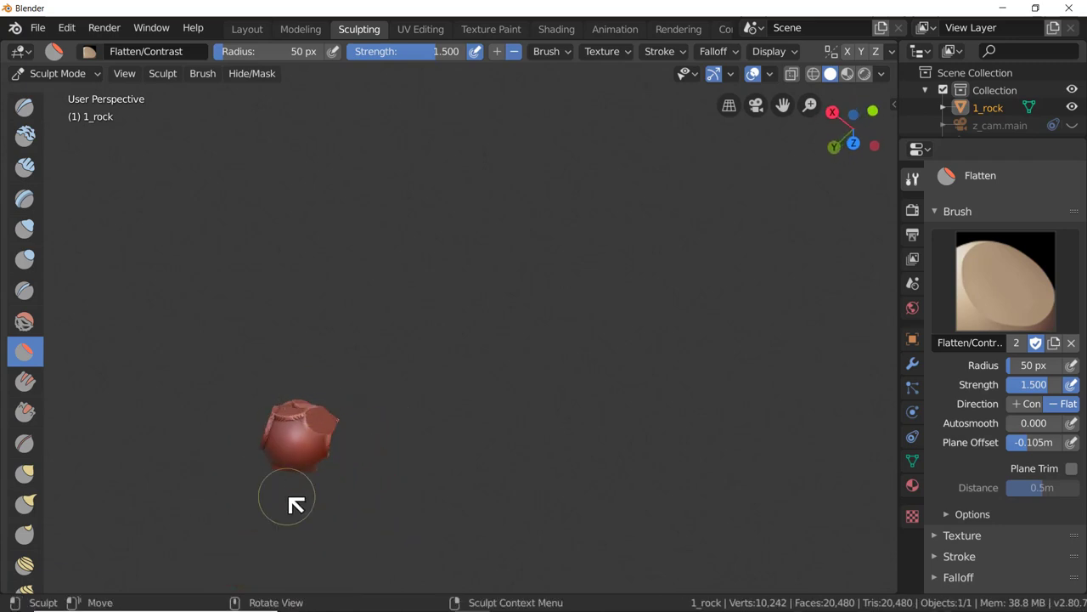
middle_drag(293, 502, 308, 480)
mouse_move(307, 475)
mouse_down()
mouse_move(303, 442)
mouse_move(323, 446)
mouse_move(317, 433)
mouse_move(325, 455)
mouse_move(328, 417)
mouse_move(304, 450)
mouse_move(341, 442)
mouse_move(324, 433)
mouse_move(311, 461)
mouse_move(311, 419)
mouse_move(293, 447)
mouse_up()
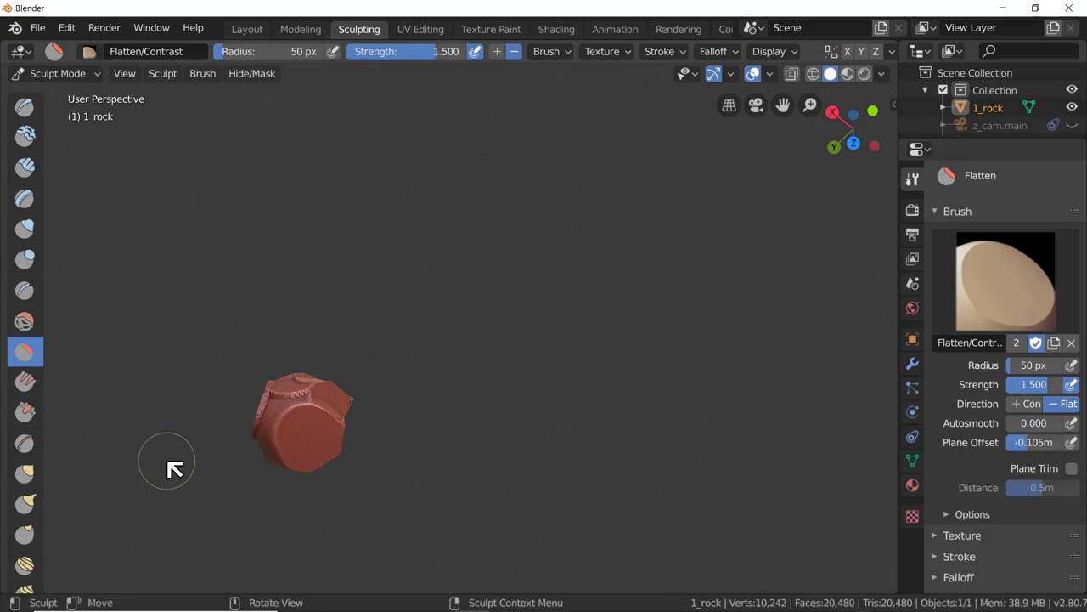
middle_drag(174, 469, 281, 440)
mouse_move(284, 405)
mouse_down()
mouse_move(301, 412)
mouse_move(286, 439)
mouse_move(304, 391)
mouse_up()
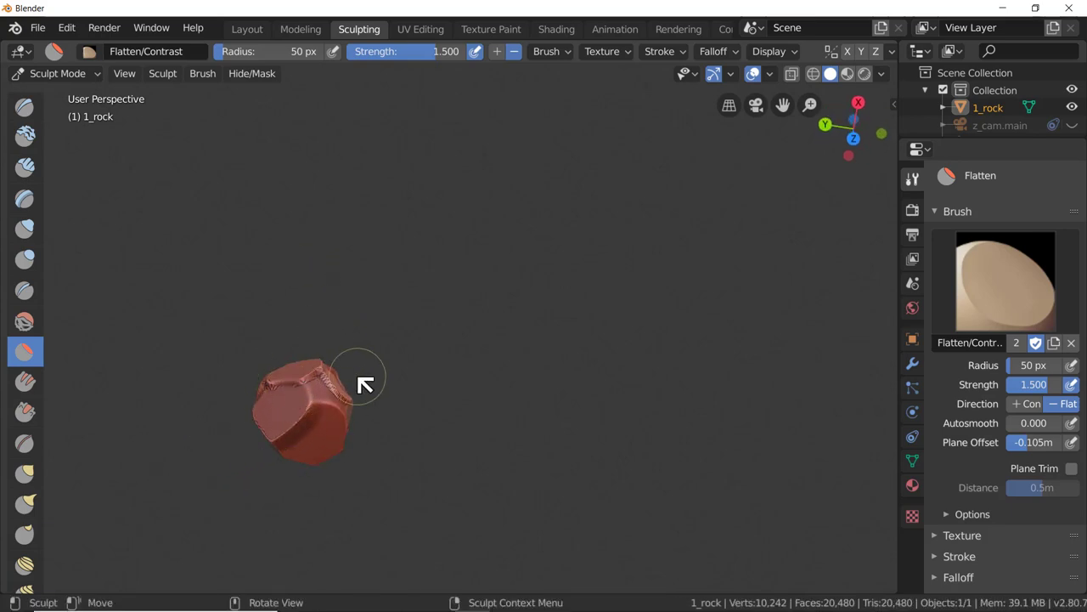
Step: Flatten smaller facets along the ragged edges between the large cuts from a closer view
scroll(361, 387, up, 4)
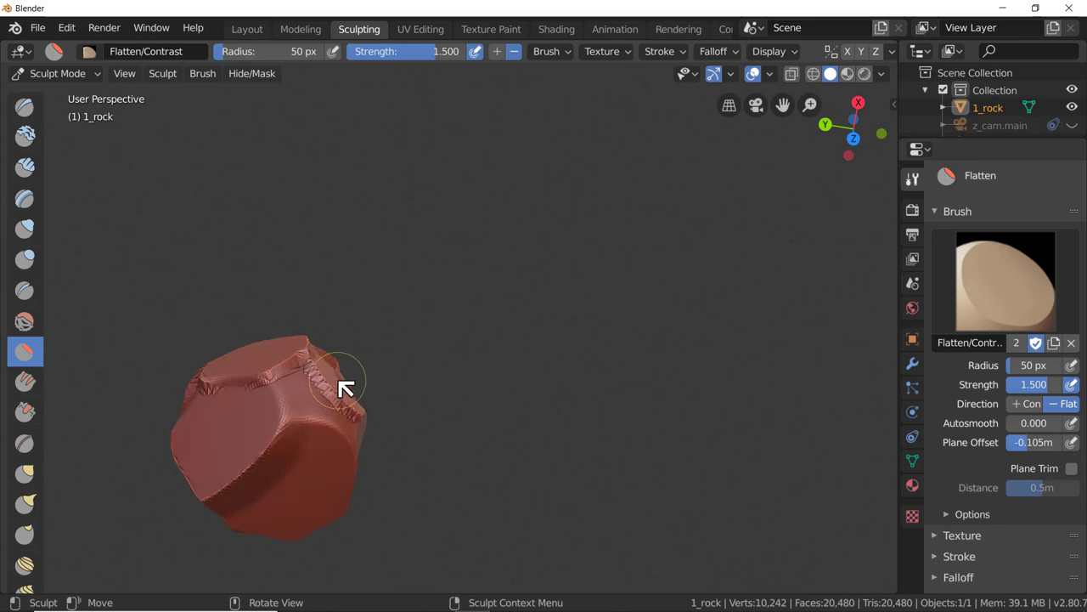
mouse_move(300, 394)
mouse_down()
mouse_move(320, 366)
mouse_move(287, 408)
mouse_move(352, 388)
mouse_move(279, 374)
mouse_move(300, 422)
mouse_move(334, 369)
mouse_move(268, 401)
mouse_move(328, 395)
mouse_move(317, 356)
mouse_move(337, 401)
mouse_up()
mouse_move(423, 416)
middle_down()
mouse_move(360, 461)
mouse_move(383, 493)
middle_up()
mouse_move(336, 335)
mouse_down()
mouse_move(327, 311)
mouse_move(314, 320)
mouse_move(339, 333)
mouse_up()
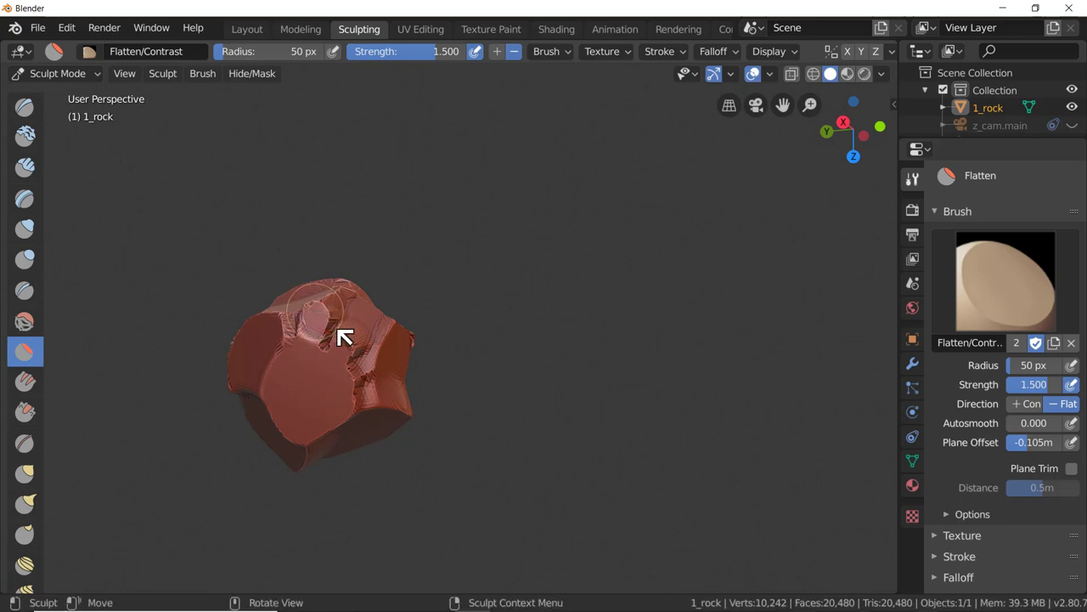
Step: Flatten the jagged ridges between the facets on the rock's roughest side
scroll(414, 375, down, 2)
middle_drag(417, 375, 311, 405)
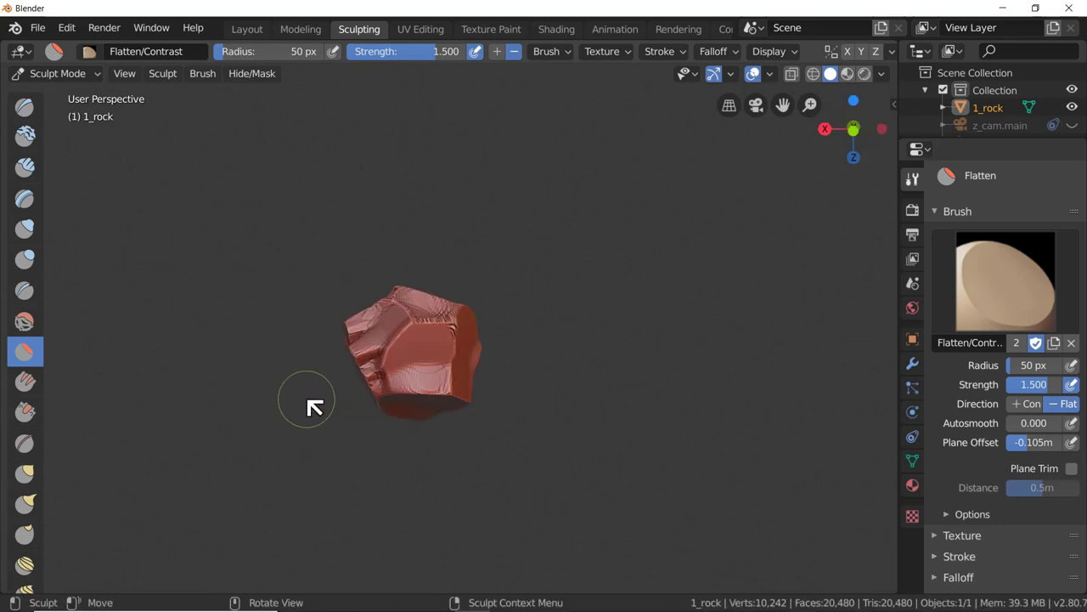
middle_drag(354, 376, 417, 359)
scroll(379, 362, up, 3)
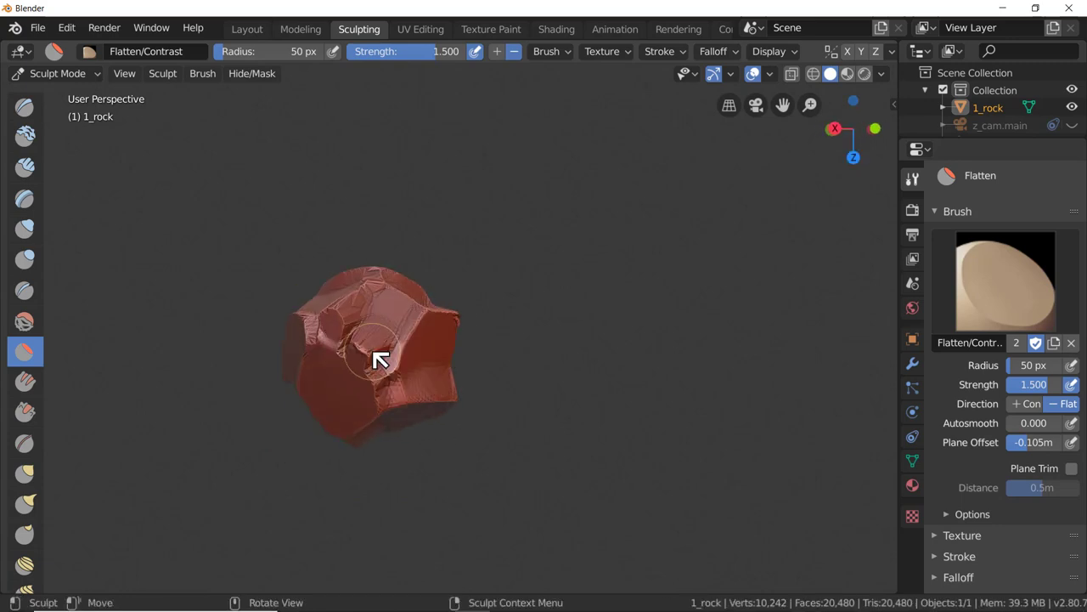
mouse_move(362, 360)
mouse_down()
mouse_move(382, 371)
mouse_move(401, 340)
mouse_up()
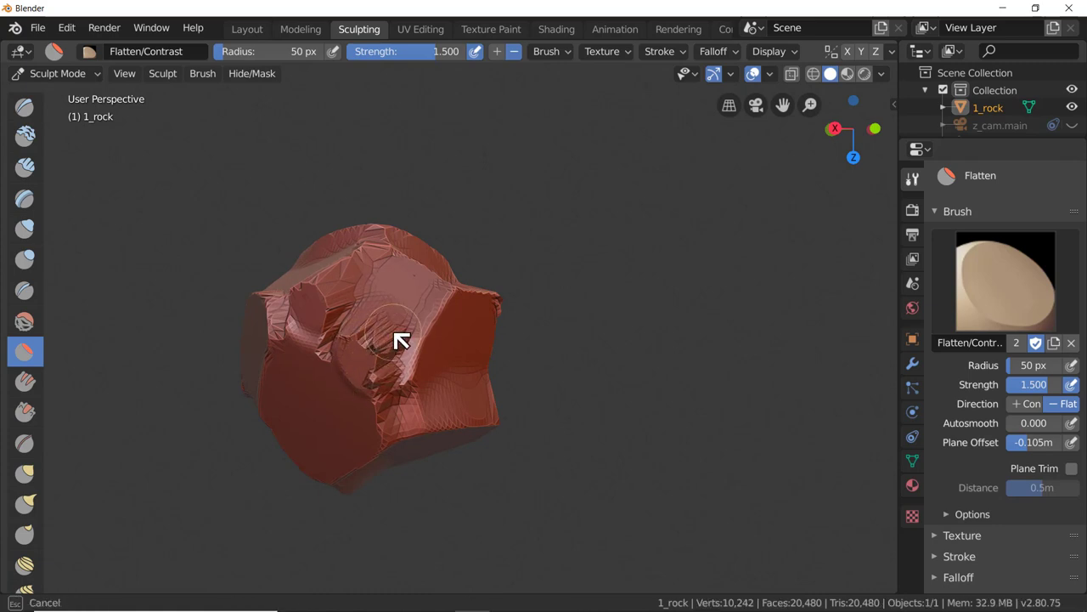
middle_drag(450, 374, 386, 394)
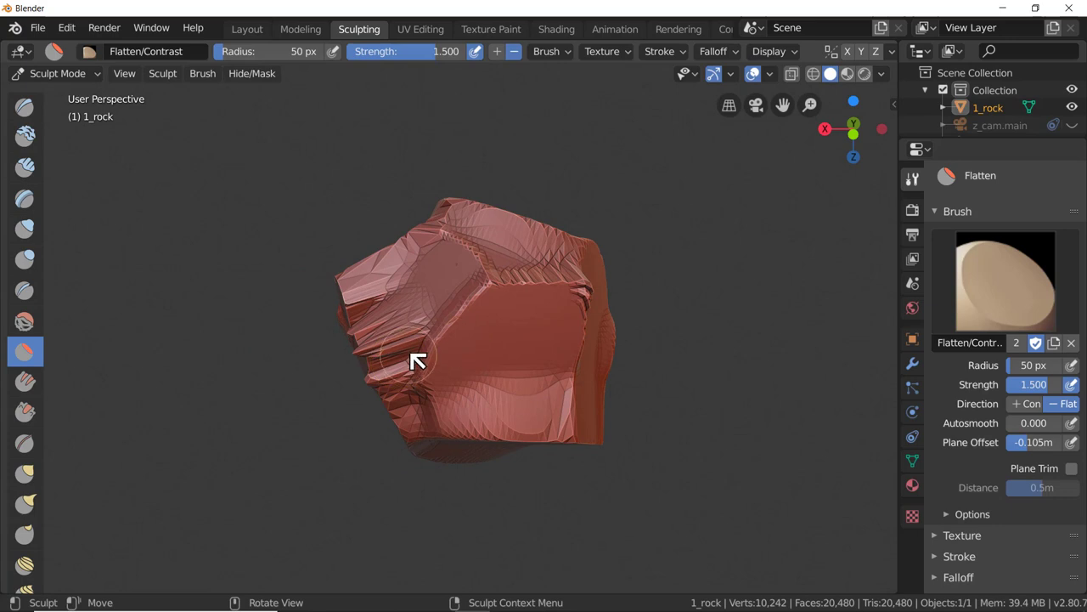
Step: Flatten the rock's rough side with a broad stroke from a distant view and inspect the overall shape
scroll(416, 359, down, 5)
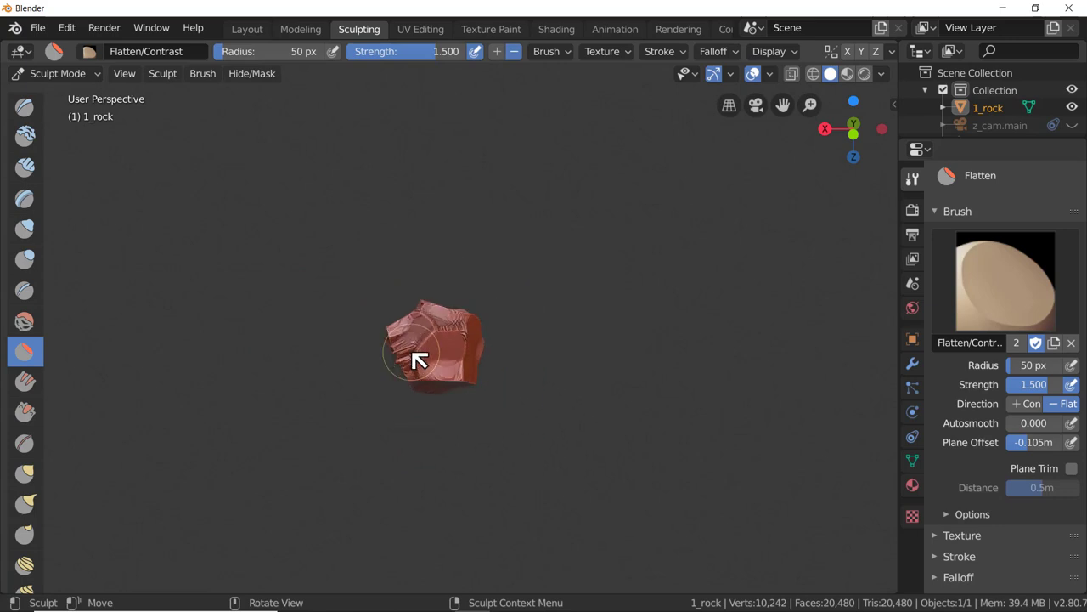
mouse_move(419, 360)
mouse_down()
mouse_move(441, 339)
mouse_move(439, 381)
mouse_up()
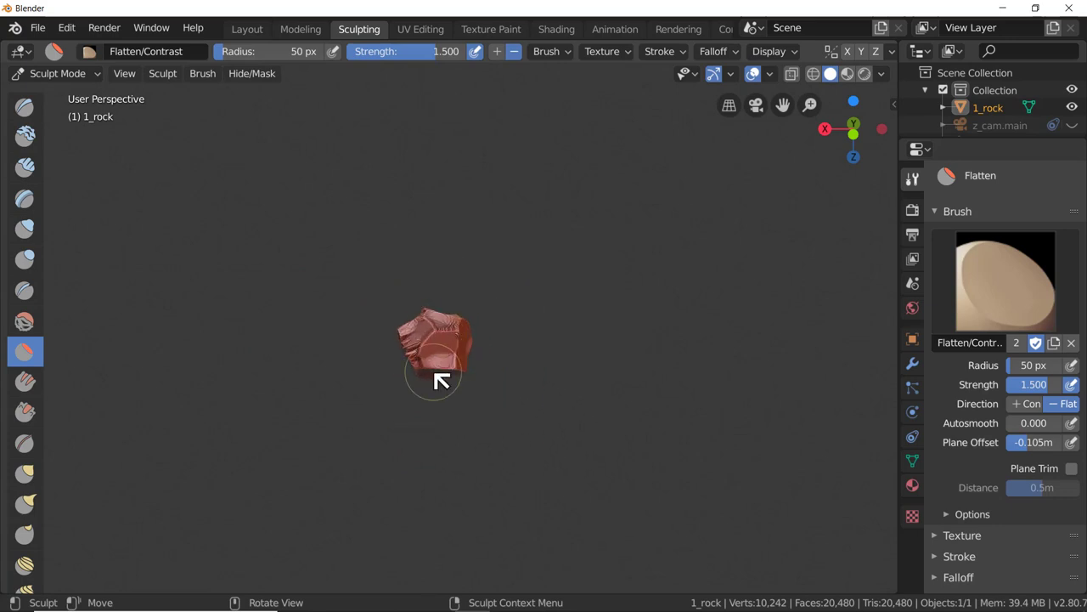
mouse_move(439, 382)
middle_down()
mouse_move(470, 326)
mouse_move(557, 363)
mouse_move(544, 365)
middle_up()
middle_drag(365, 381, 485, 393)
scroll(394, 405, up, 6)
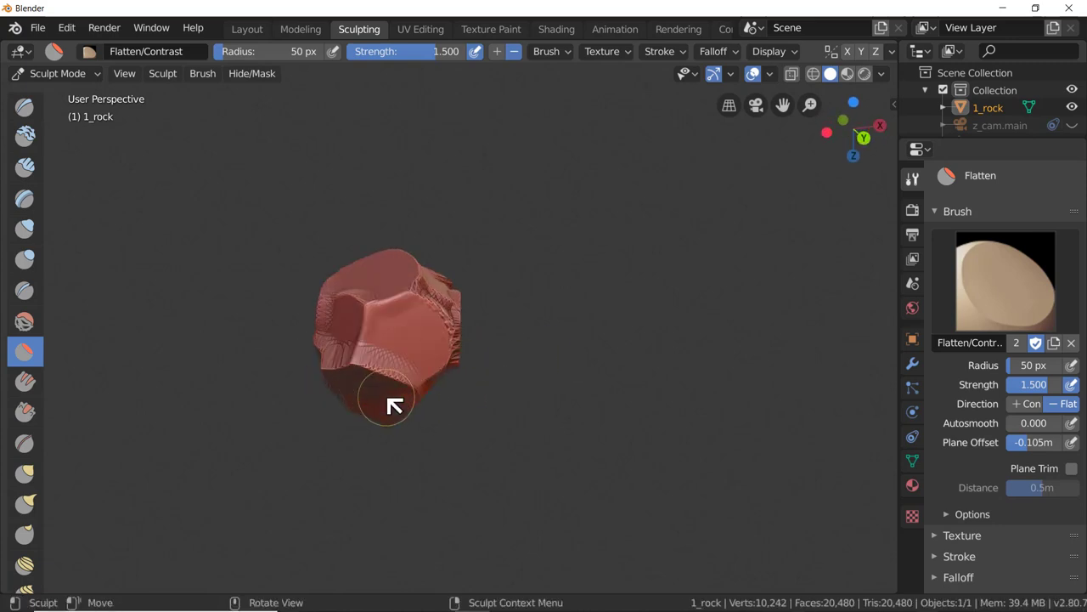
scroll(402, 391, down, 3)
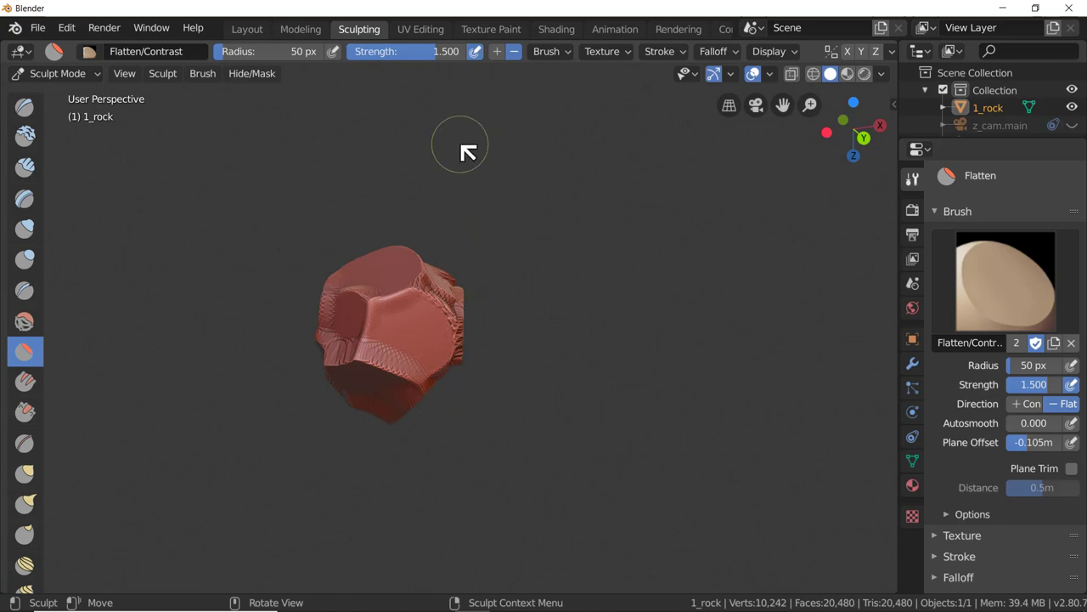
Step: Switch to the Layout workspace and inspect the sculpted rock's dense wireframe
click(262, 34)
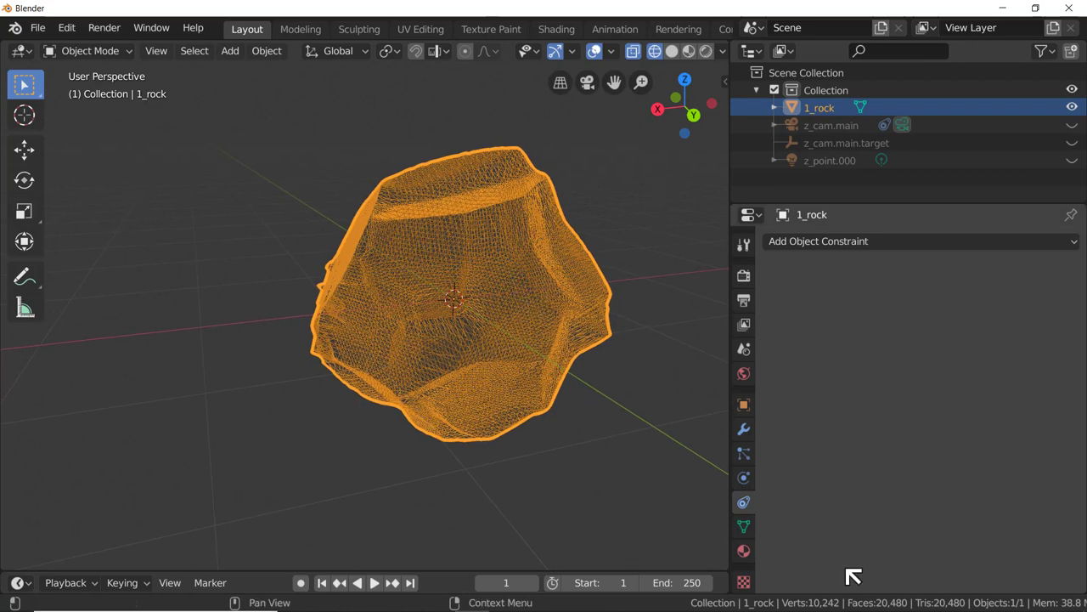
mouse_move(892, 608)
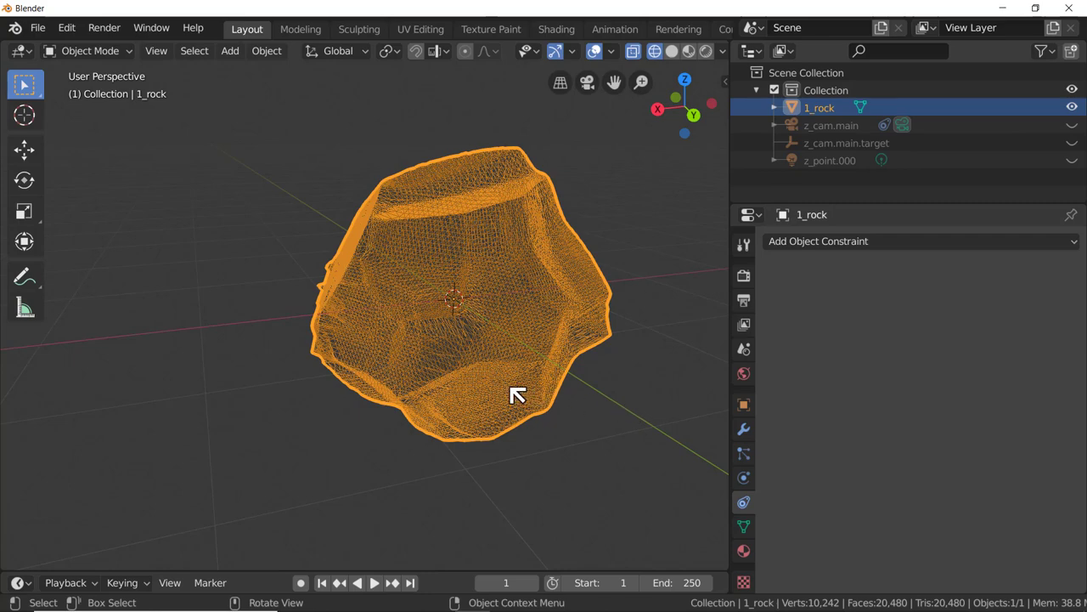
scroll(517, 395, down, 5)
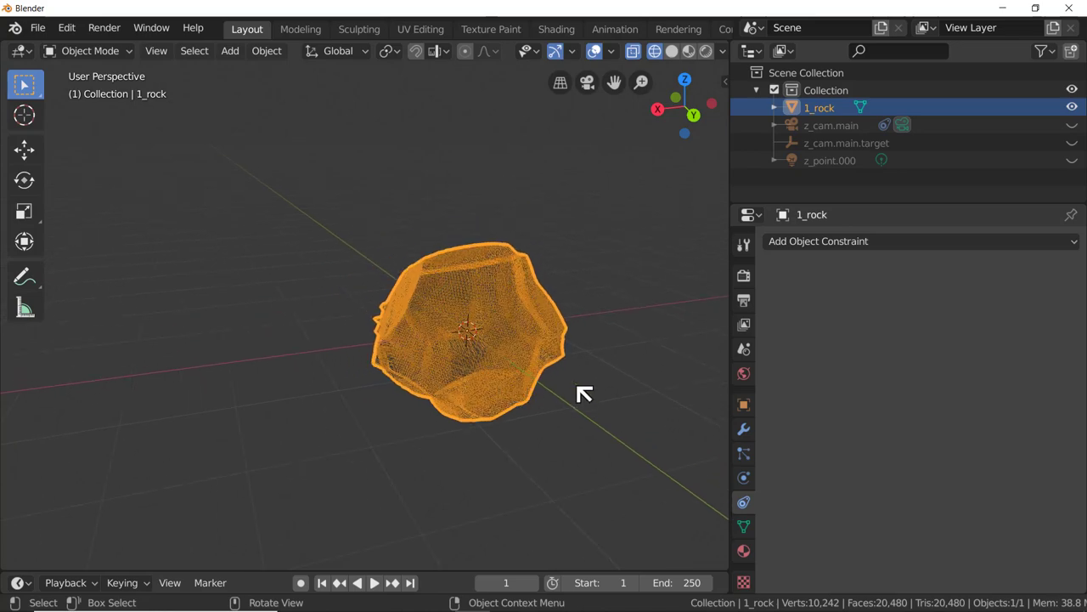
middle_drag(584, 393, 569, 397)
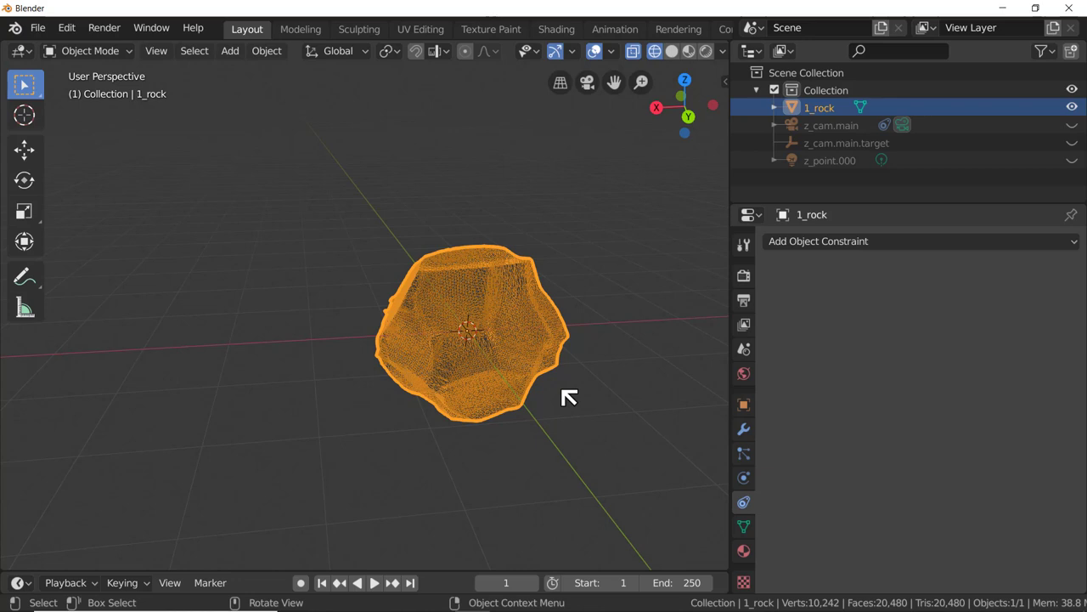
scroll(569, 397, up, 2)
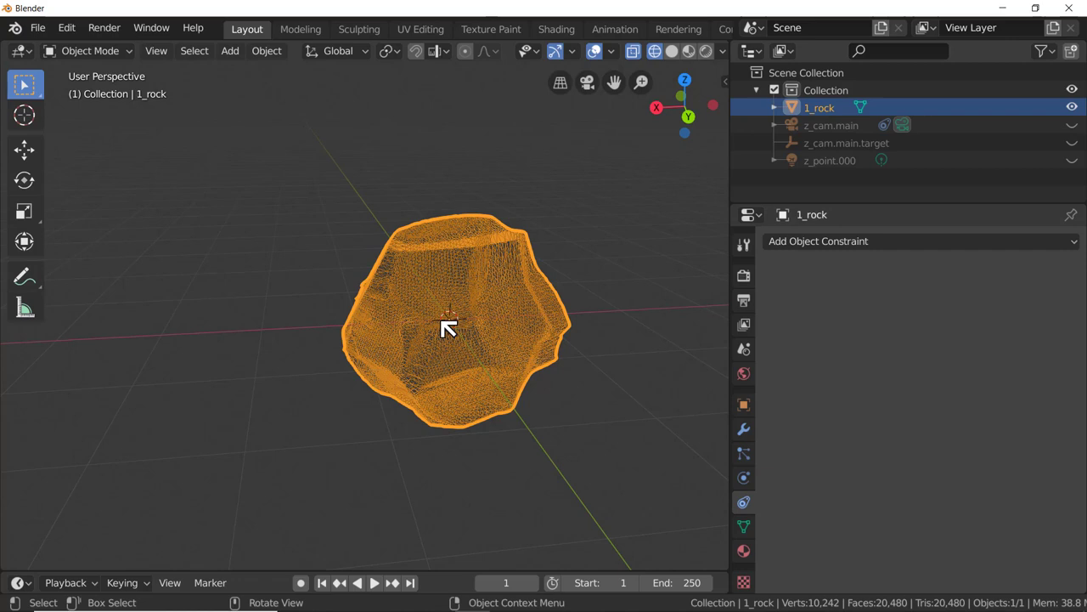
Step: Add a new ico sphere mesh at the rock's location with 3 subdivisions
key(shift+a)
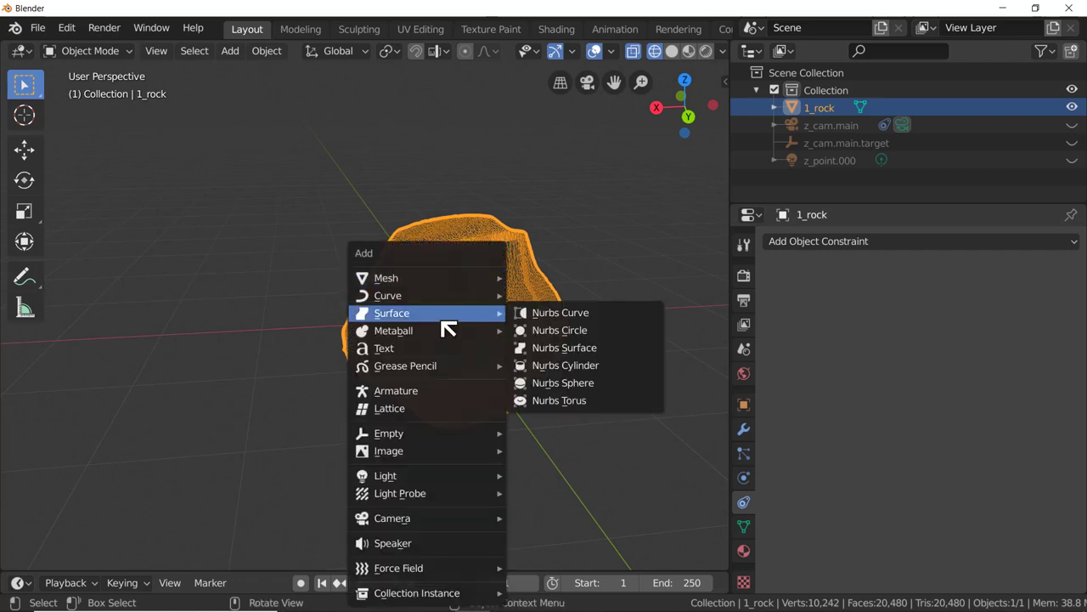
mouse_move(468, 289)
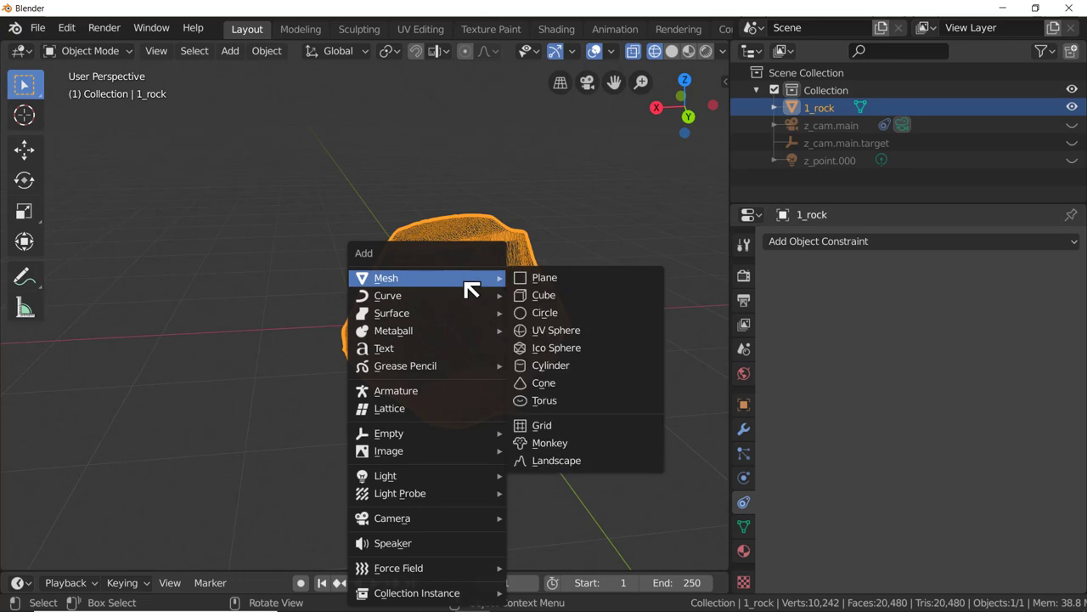
click(541, 351)
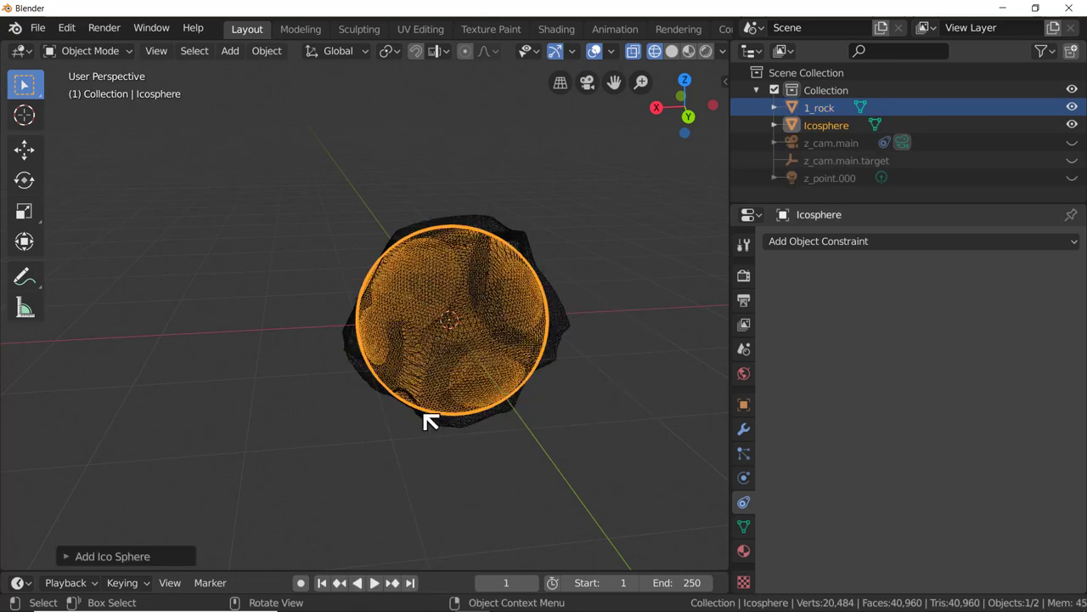
click(73, 557)
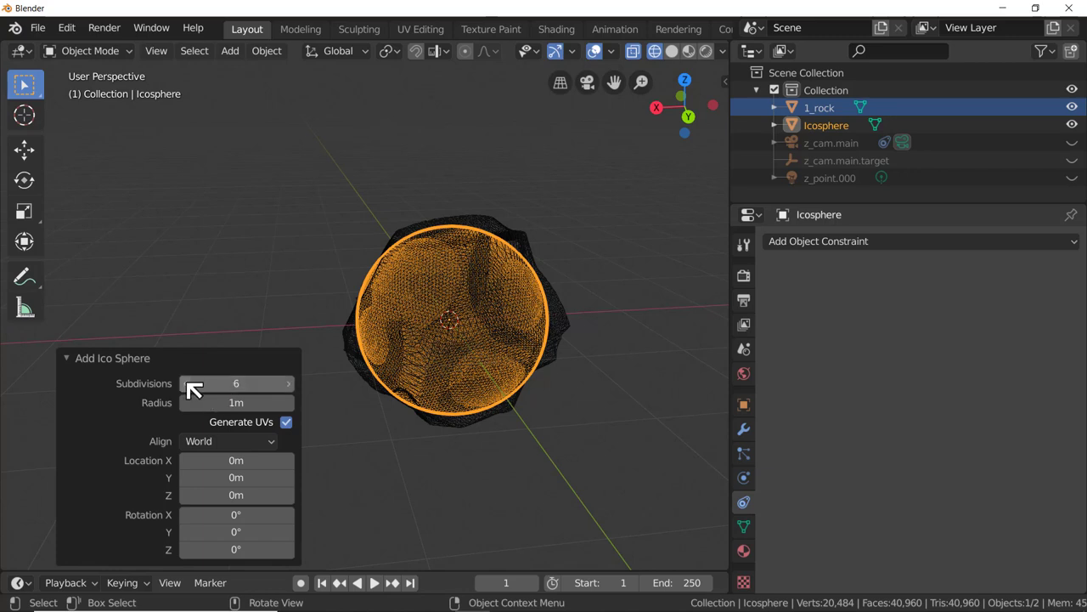
click(186, 383)
click(185, 383)
click(186, 383)
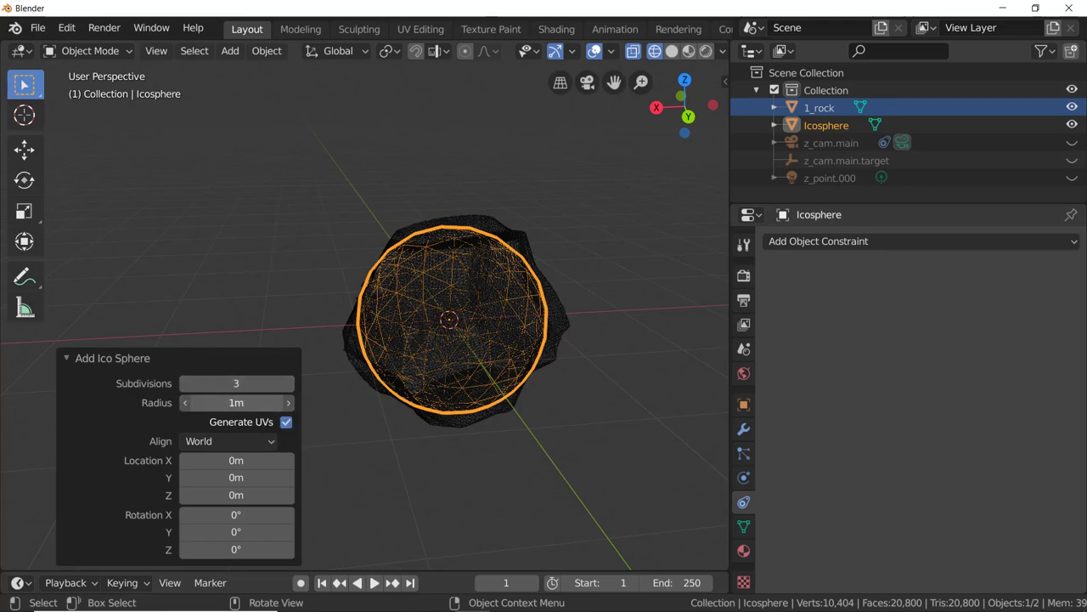
Step: Enlarge the new ico sphere's radius to 1.58 m so that it fully encloses the sculpted rock
drag(270, 403, 294, 401)
middle_drag(436, 437, 381, 403)
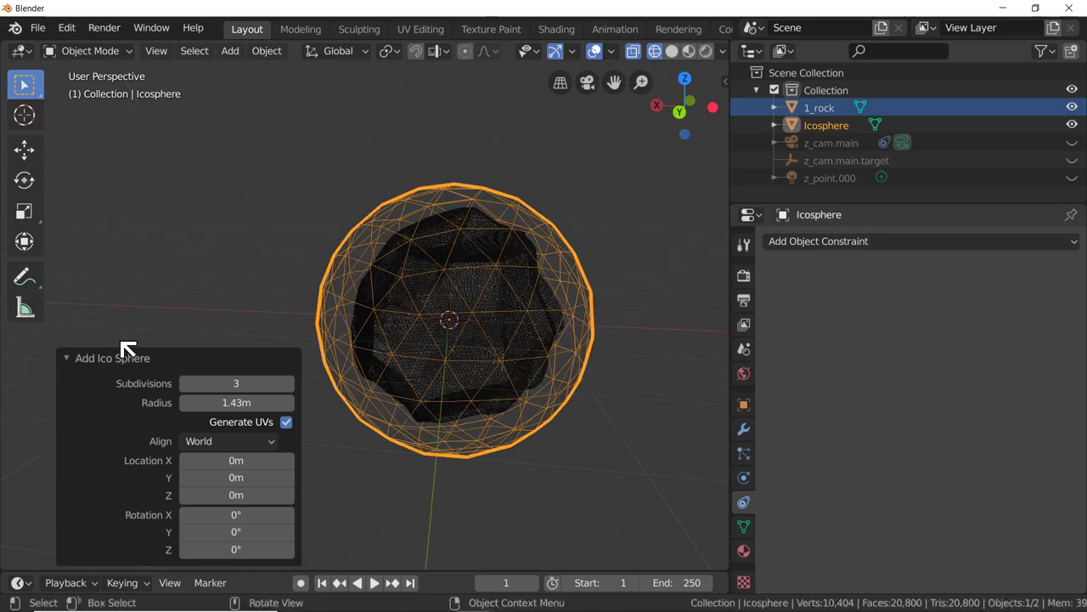
click(68, 363)
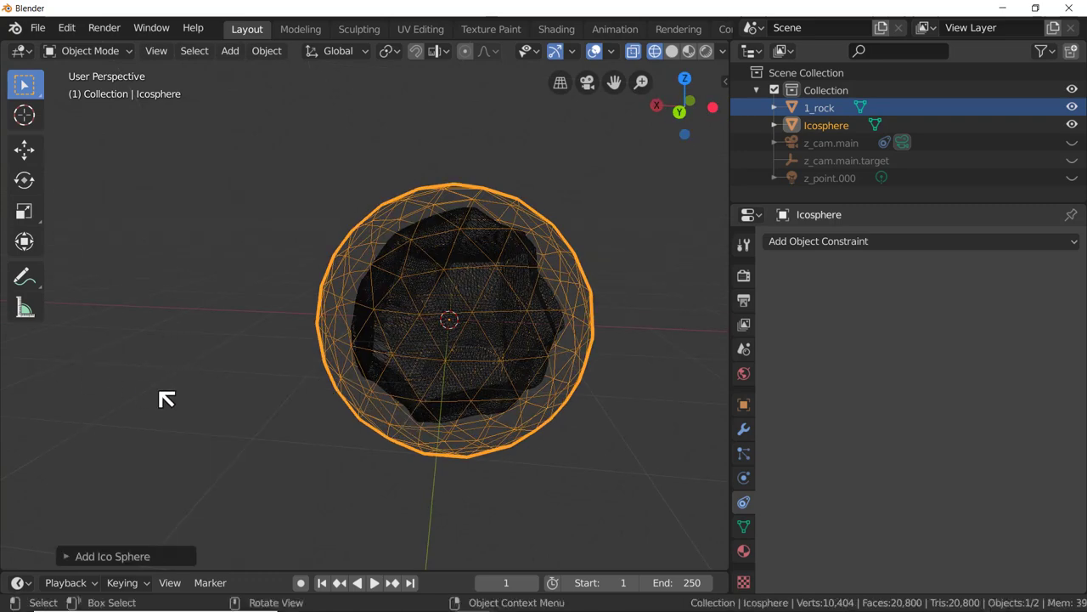
middle_drag(170, 396, 196, 405)
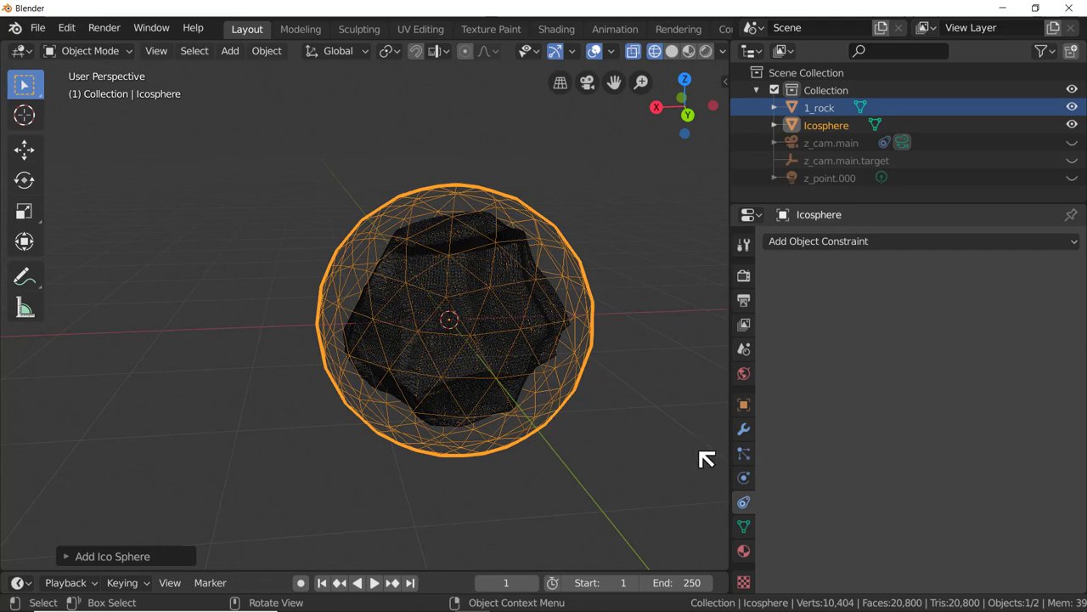
click(744, 434)
click(853, 243)
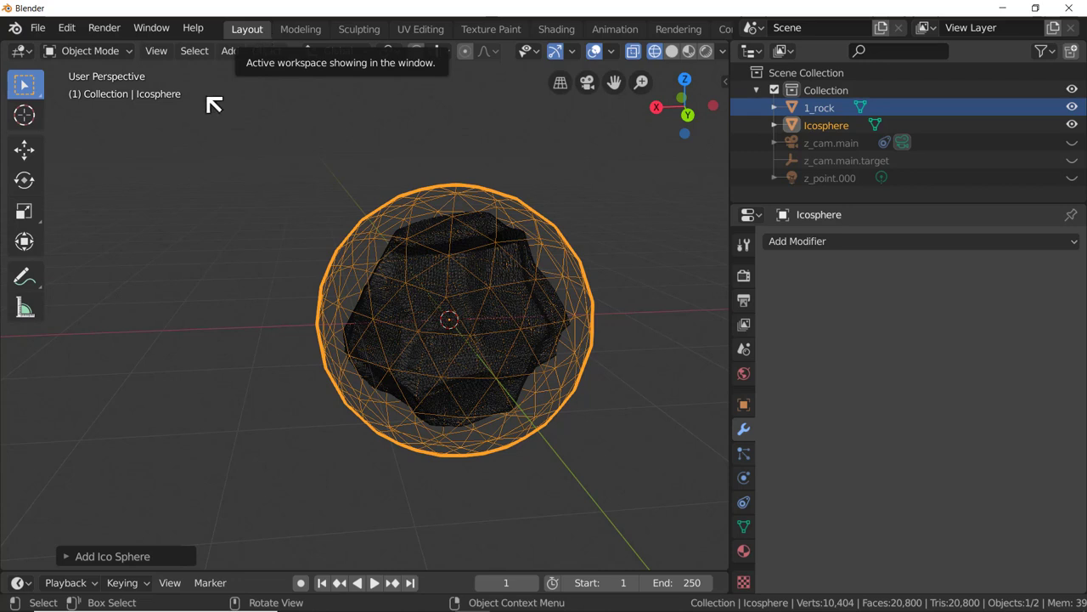
click(73, 560)
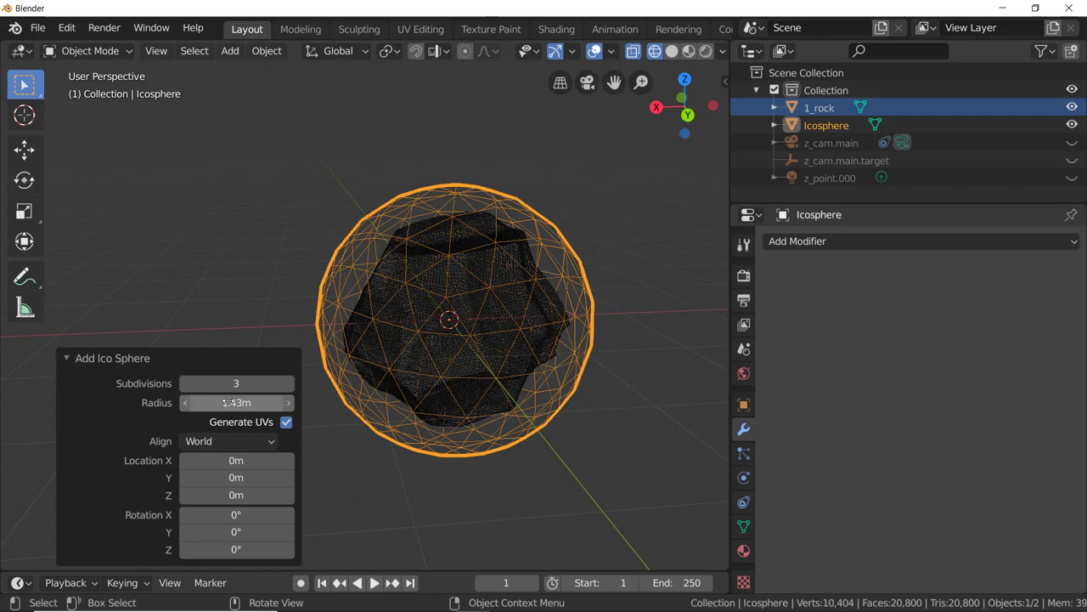
drag(237, 400, 251, 396)
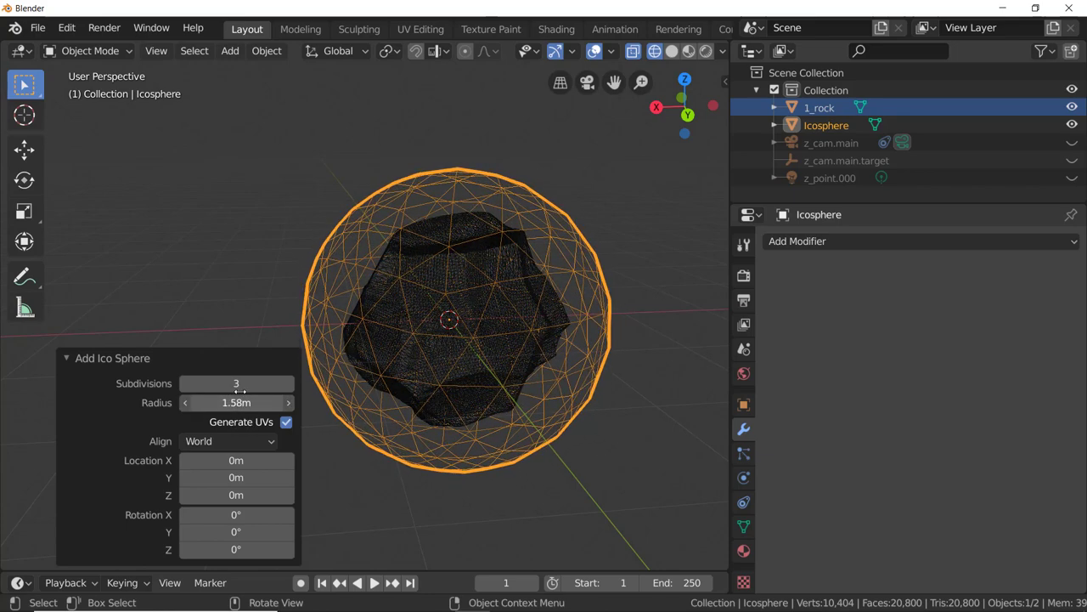
middle_drag(352, 468, 463, 477)
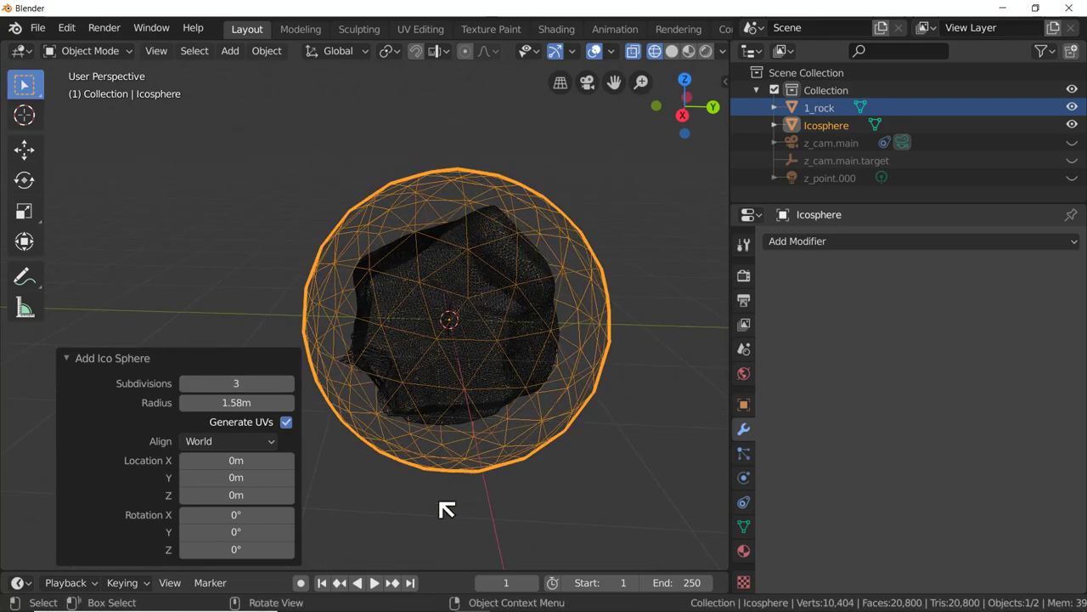
middle_drag(444, 507, 378, 501)
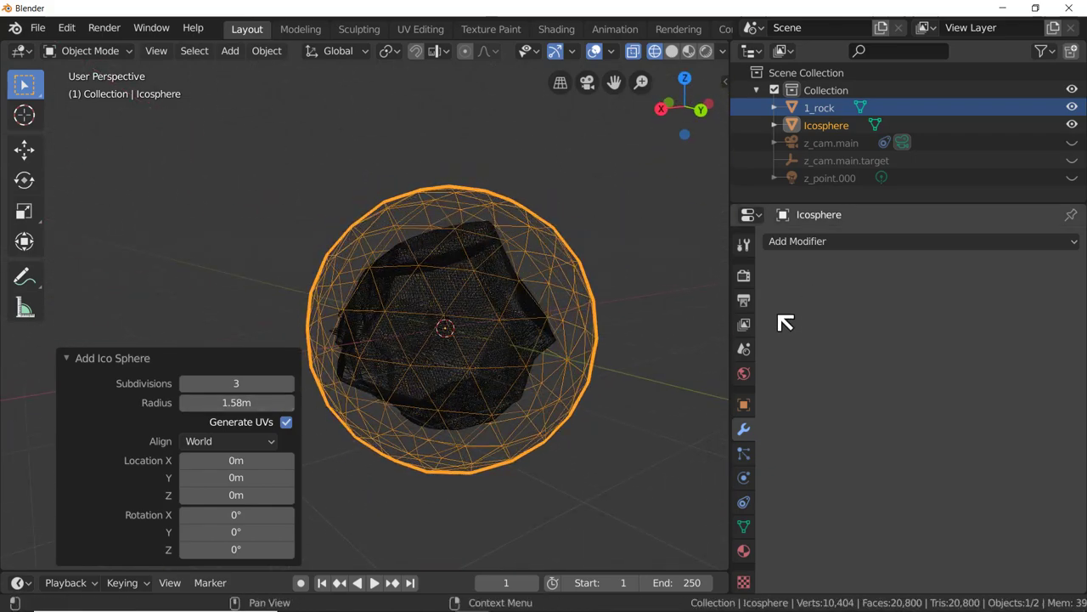
Step: Add a Shrinkwrap modifier to the Icosphere with 1_rock as its target
click(820, 243)
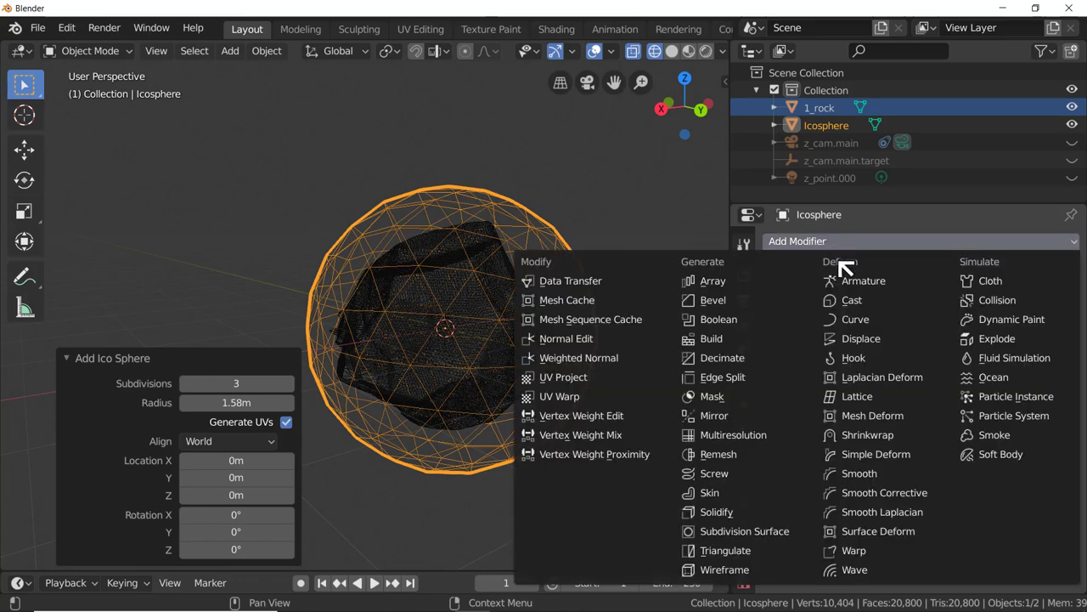
click(872, 436)
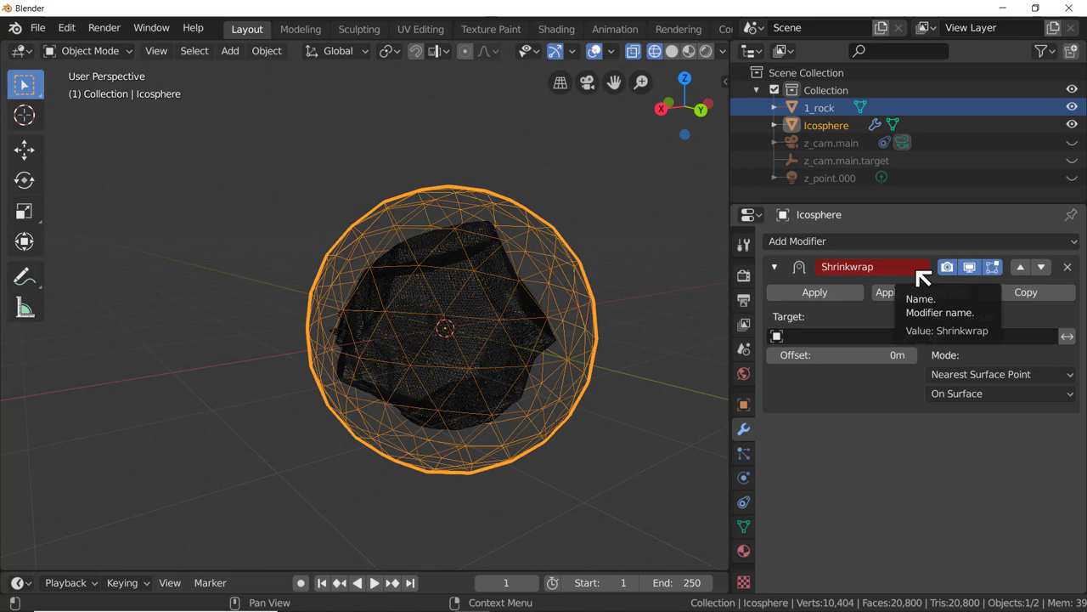
click(824, 336)
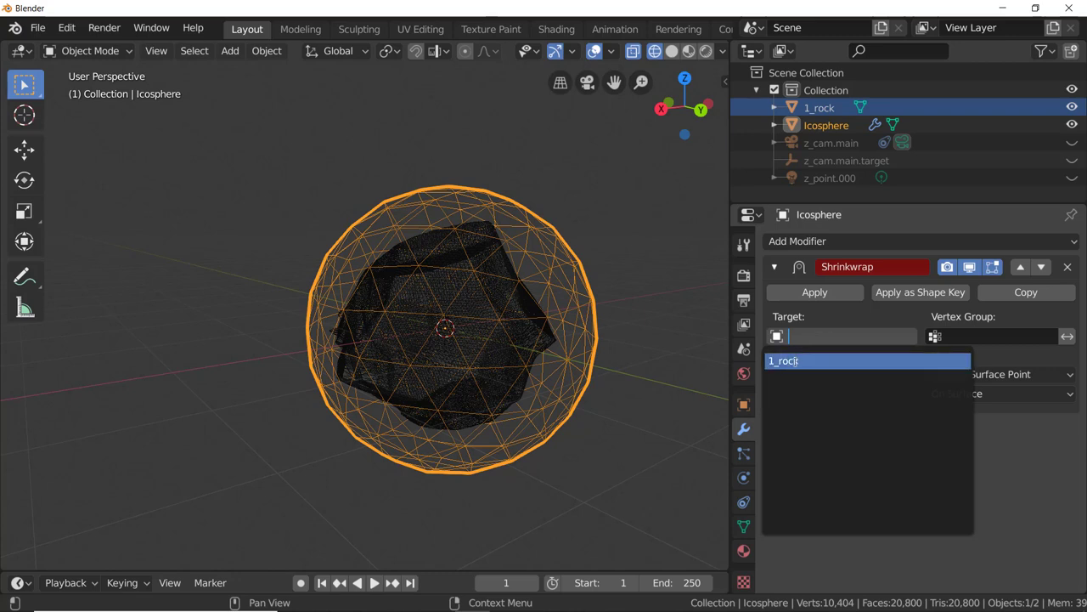
click(796, 361)
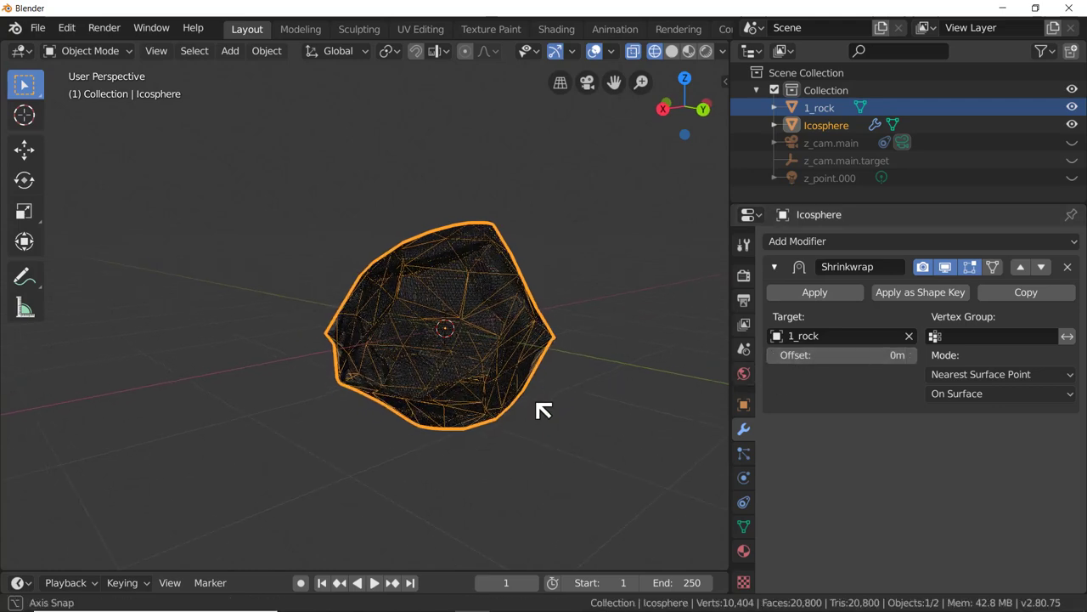
Step: Inspect the wrapped mesh, try a Shrinkwrap offset of -0.11 m, and reset the offset to 0 m
middle_drag(544, 411, 560, 428)
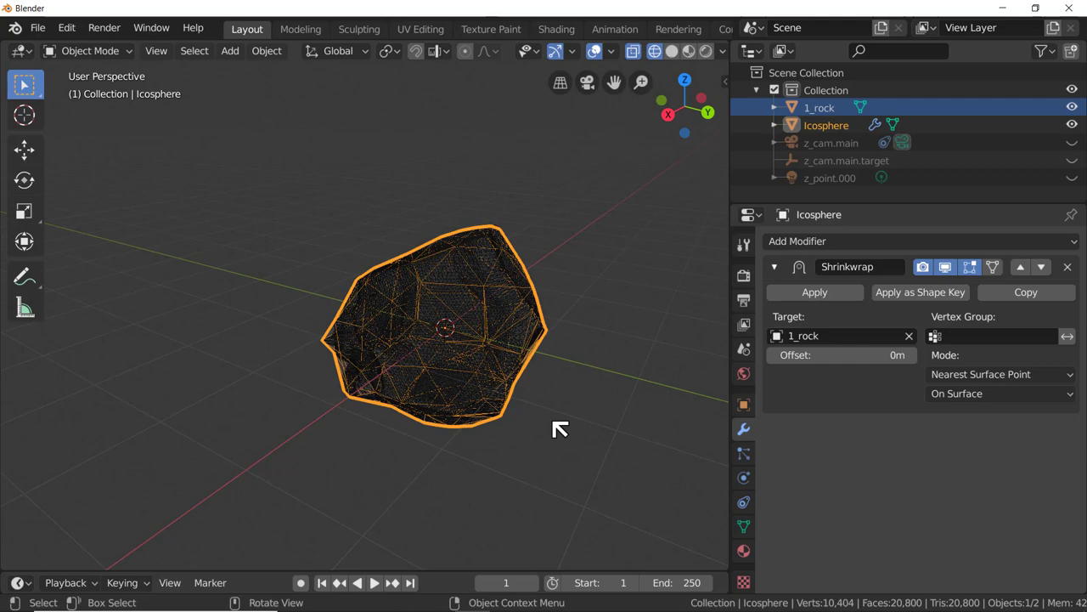
scroll(478, 357, up, 3)
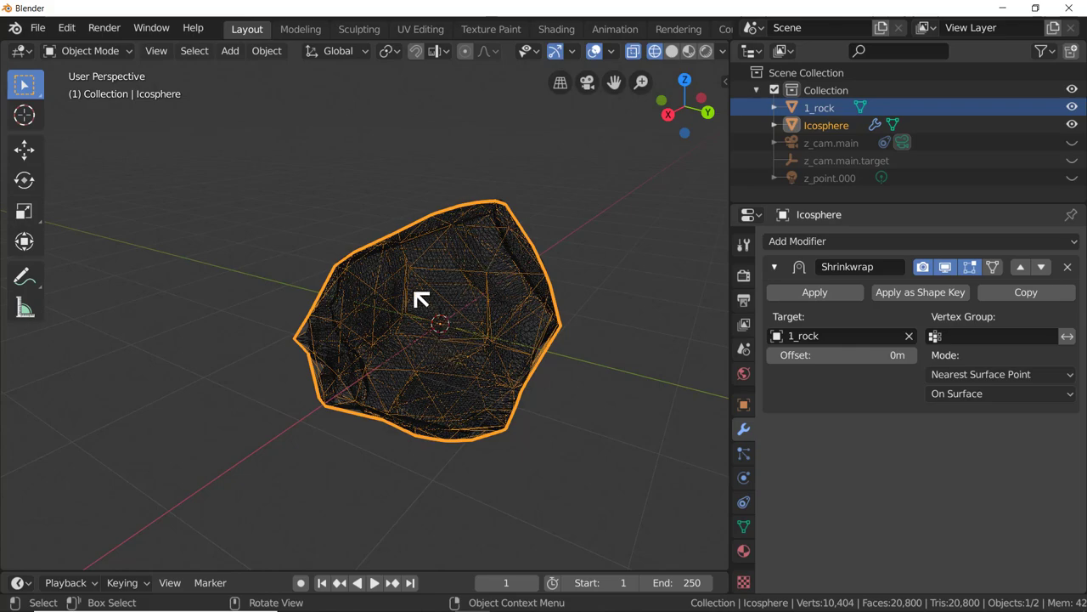
middle_drag(457, 344, 495, 335)
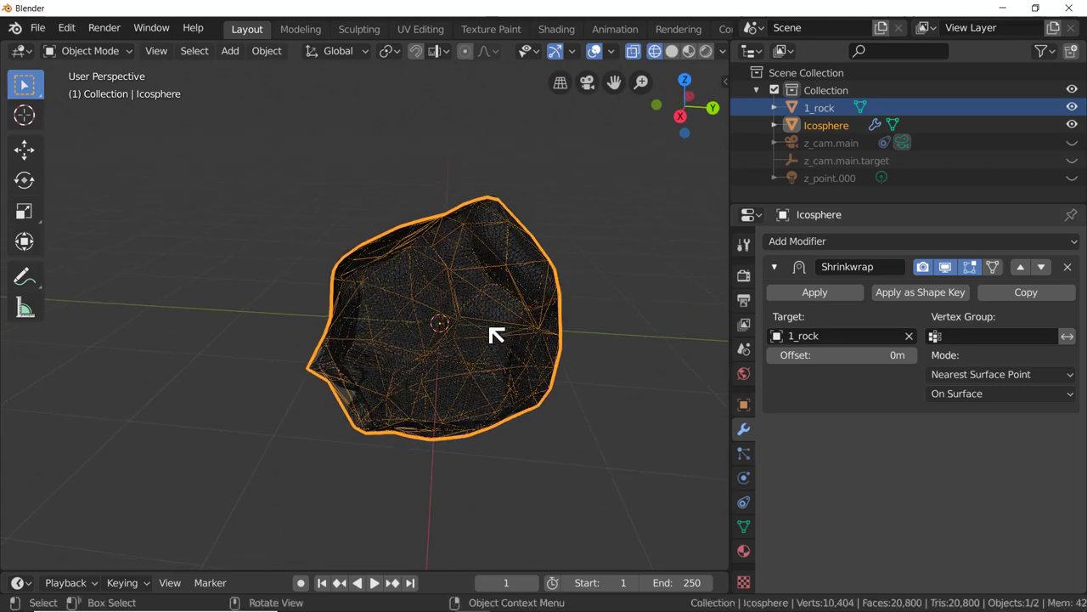
scroll(506, 347, up, 1)
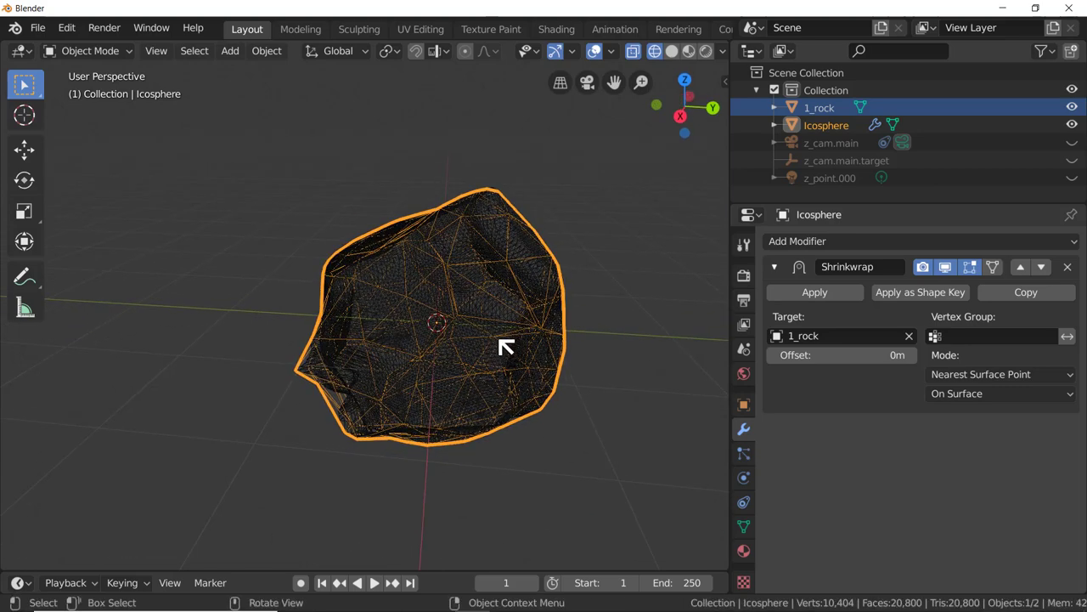
middle_drag(485, 326, 448, 328)
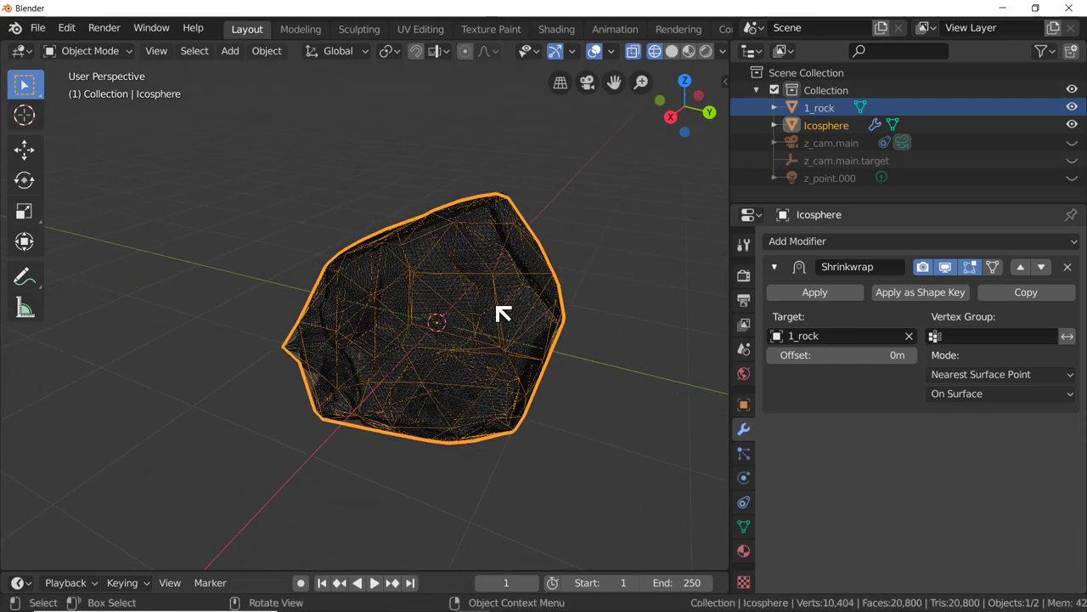
drag(885, 360, 918, 360)
click(899, 357)
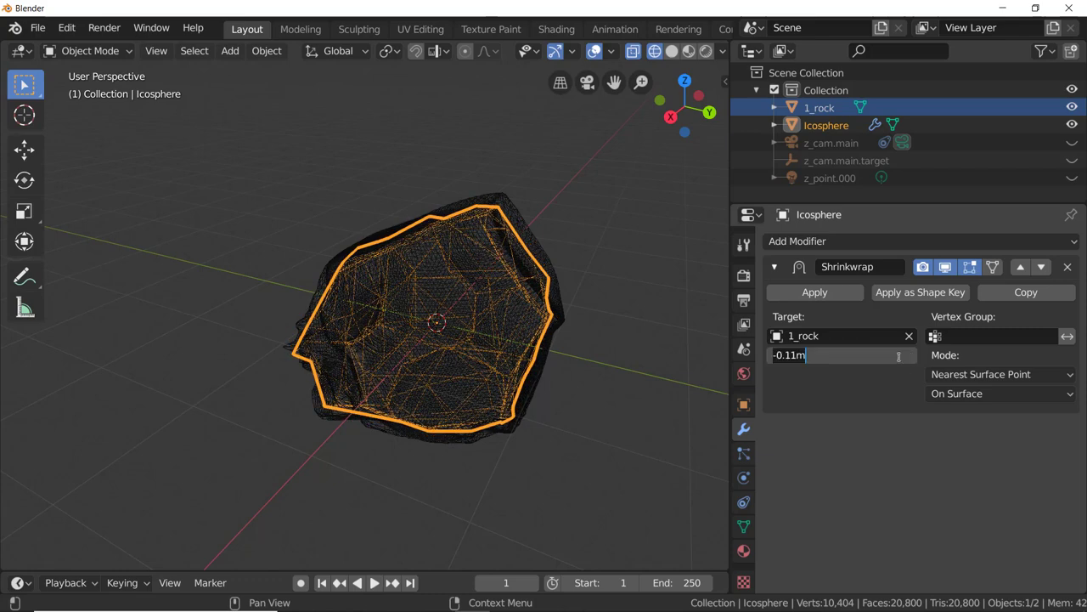
text(0)
key(Return)
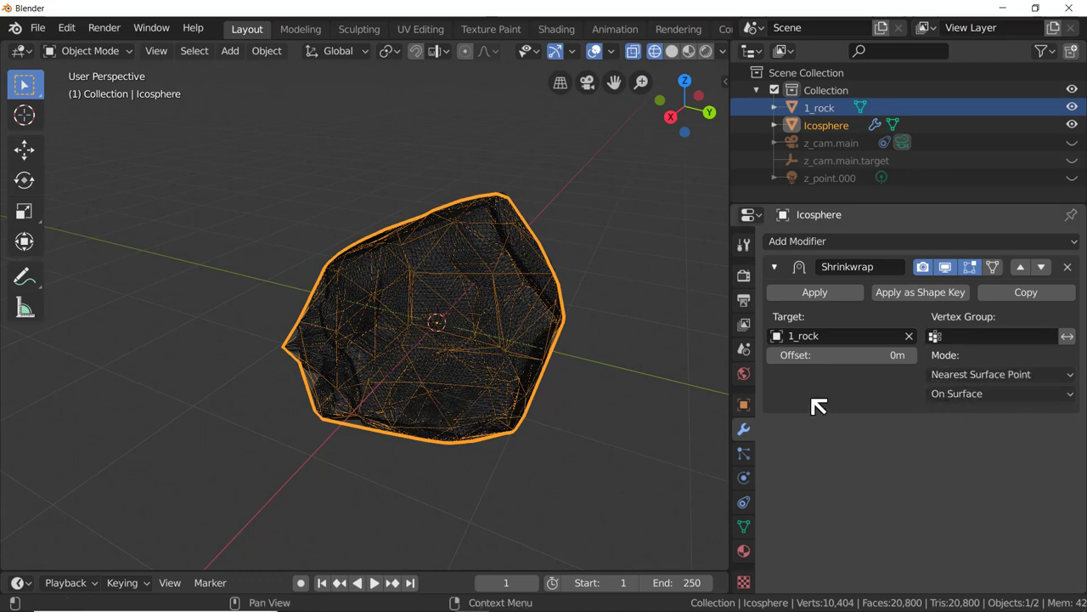
Step: Hide the Icosphere to view the dense rock mesh alone and restore its visibility
middle_drag(627, 338, 626, 325)
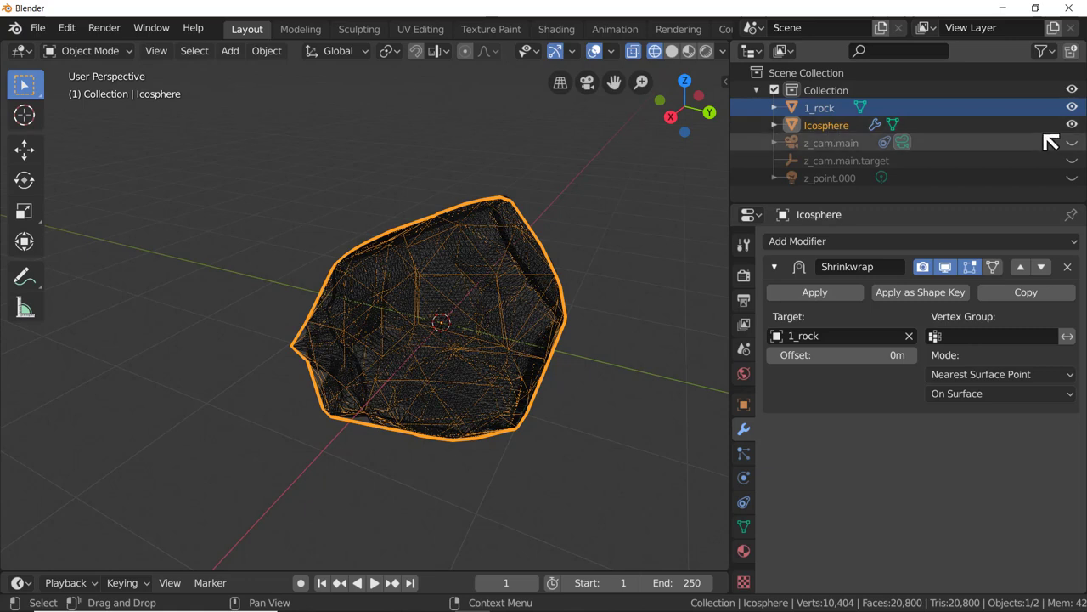
click(1072, 125)
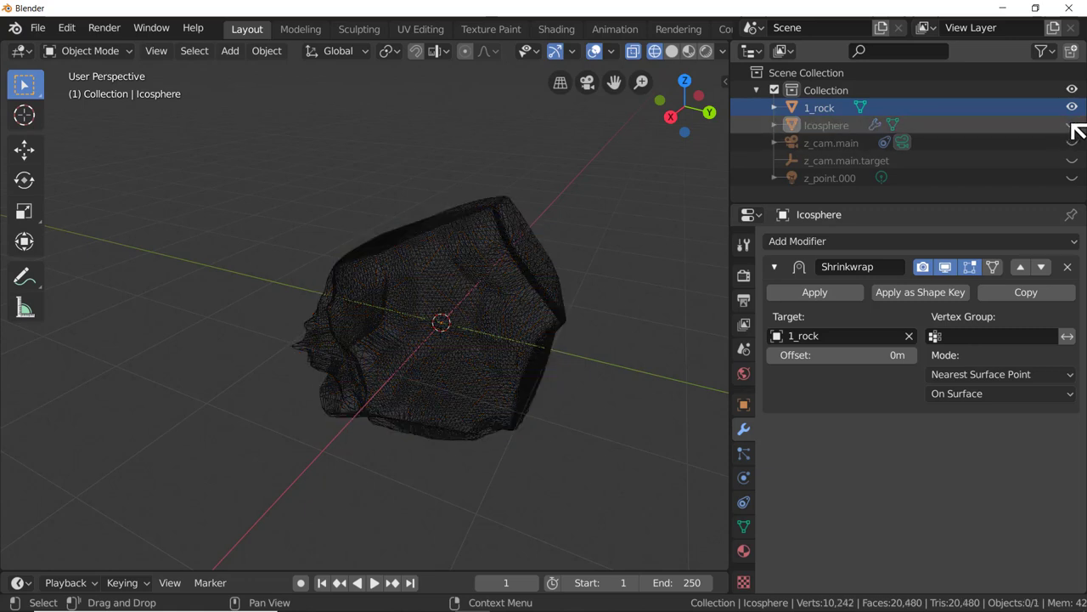
click(1073, 125)
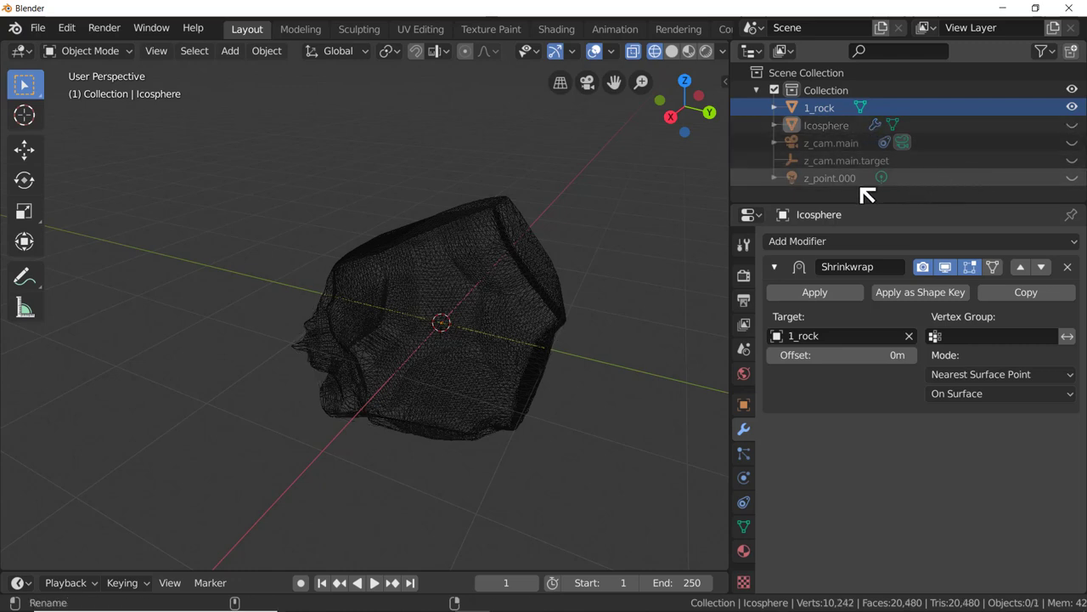
key(ctrl+z)
key(alt+h)
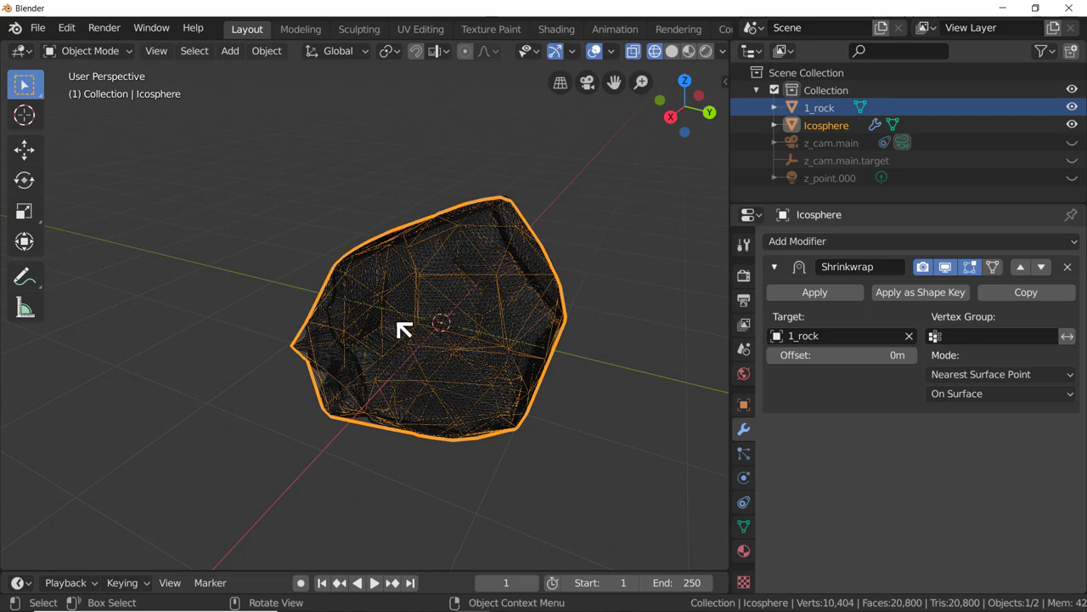
Step: Try deleting 1_rock while the Shrinkwrap modifier is still unapplied, and undo the deletion
click(821, 111)
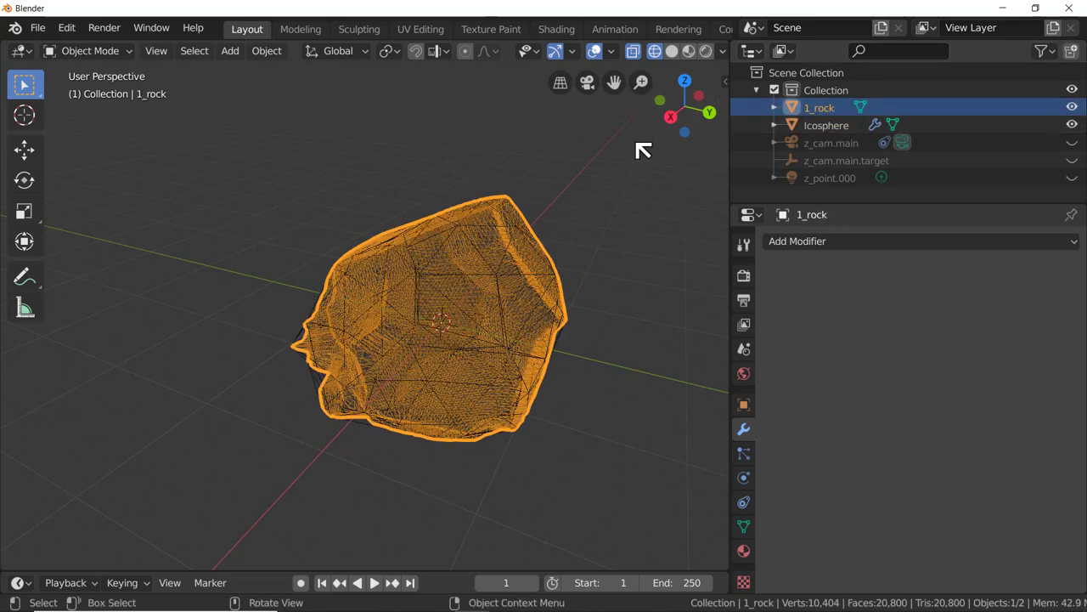
key(Delete)
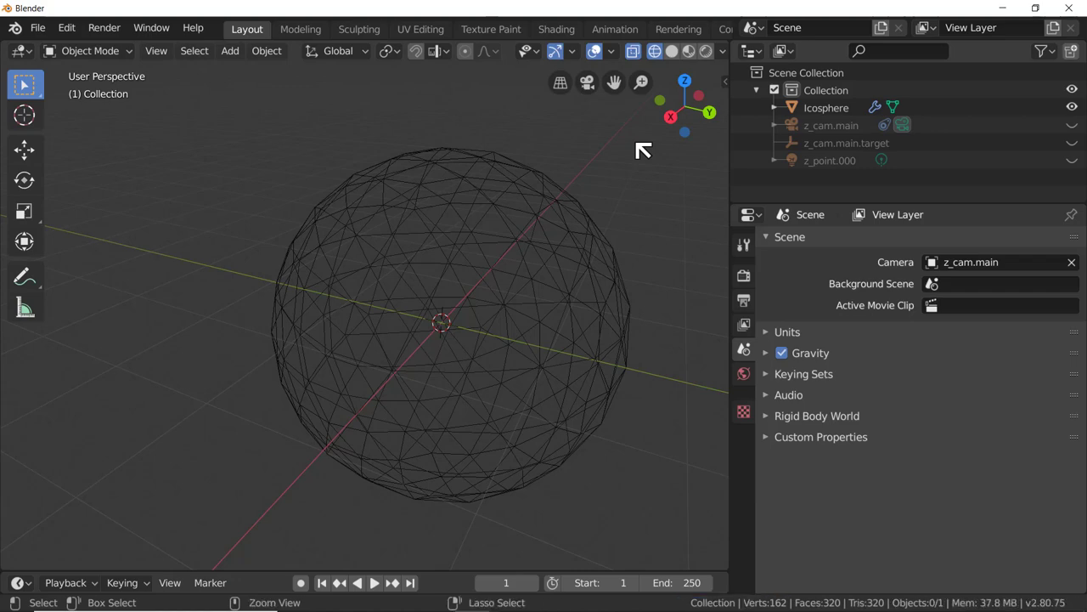
key(ctrl+z)
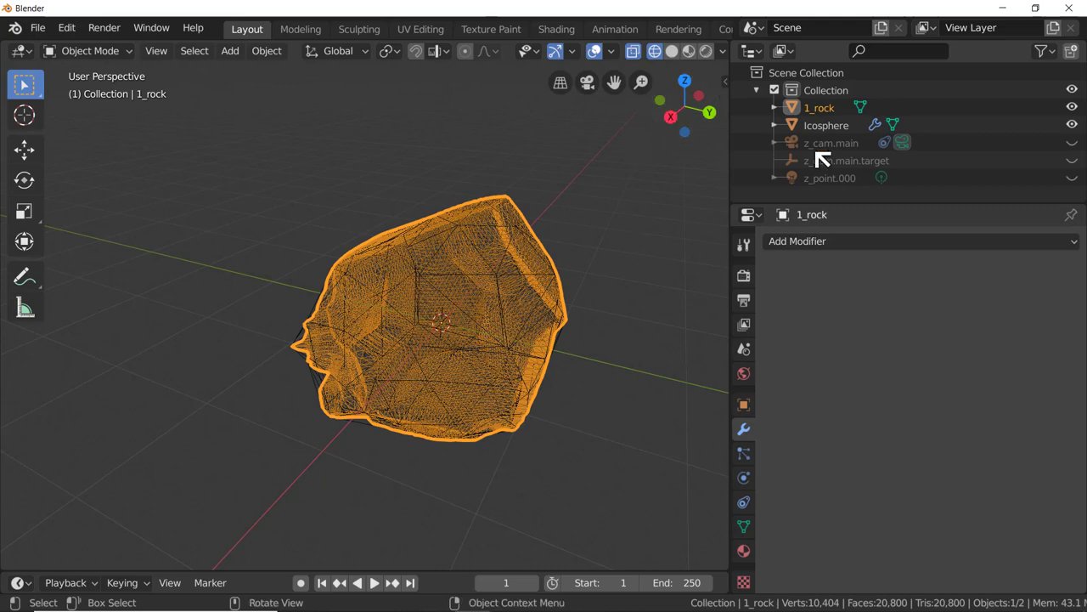
Step: Apply the Shrinkwrap modifier on the Icosphere and delete the high-poly 1_rock object
click(829, 126)
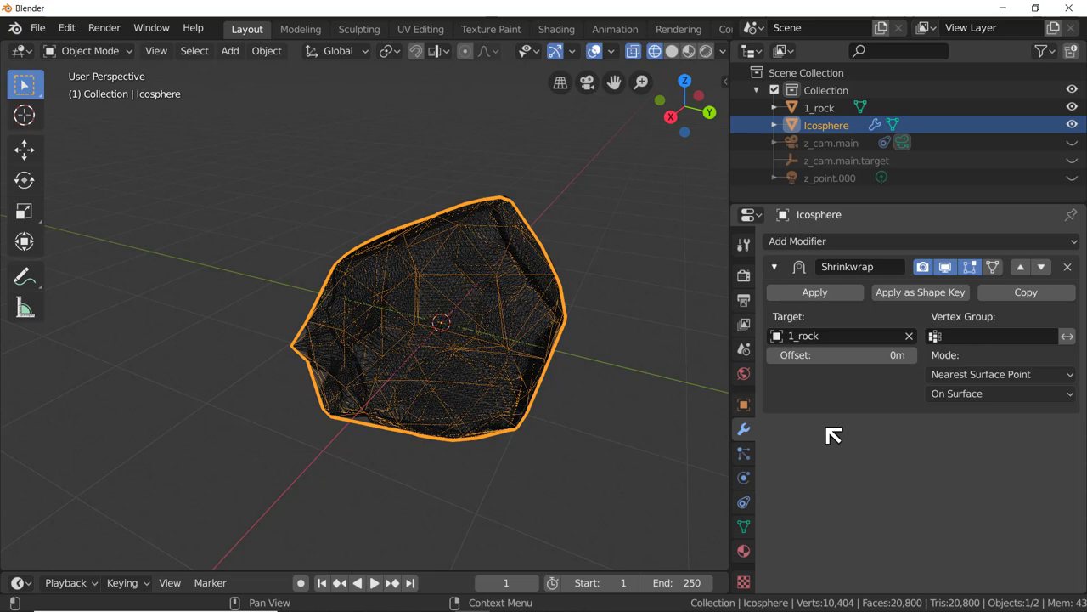
click(836, 294)
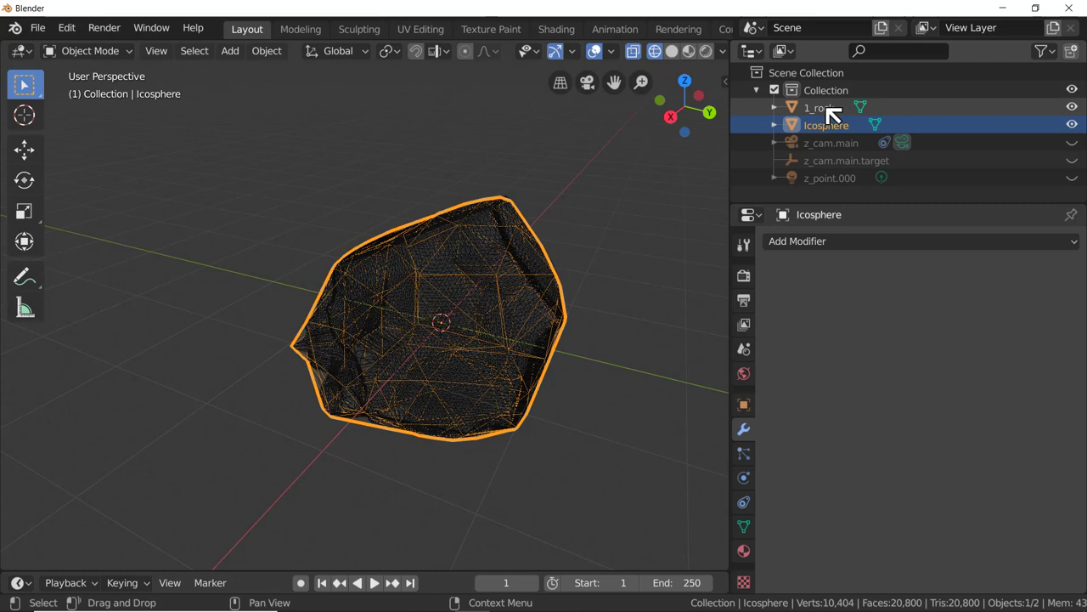
click(820, 108)
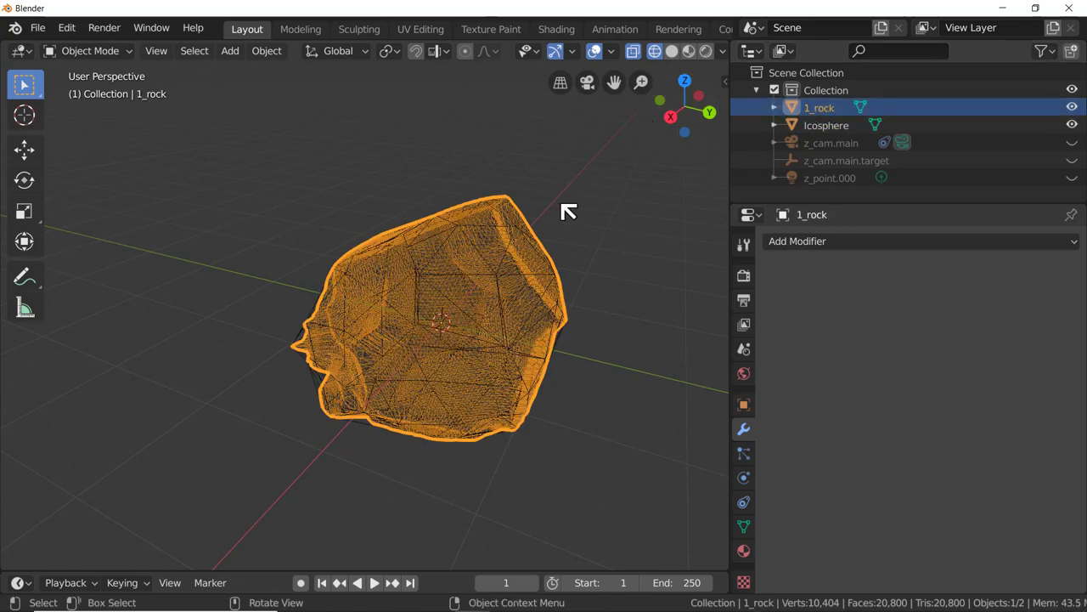
key(Delete)
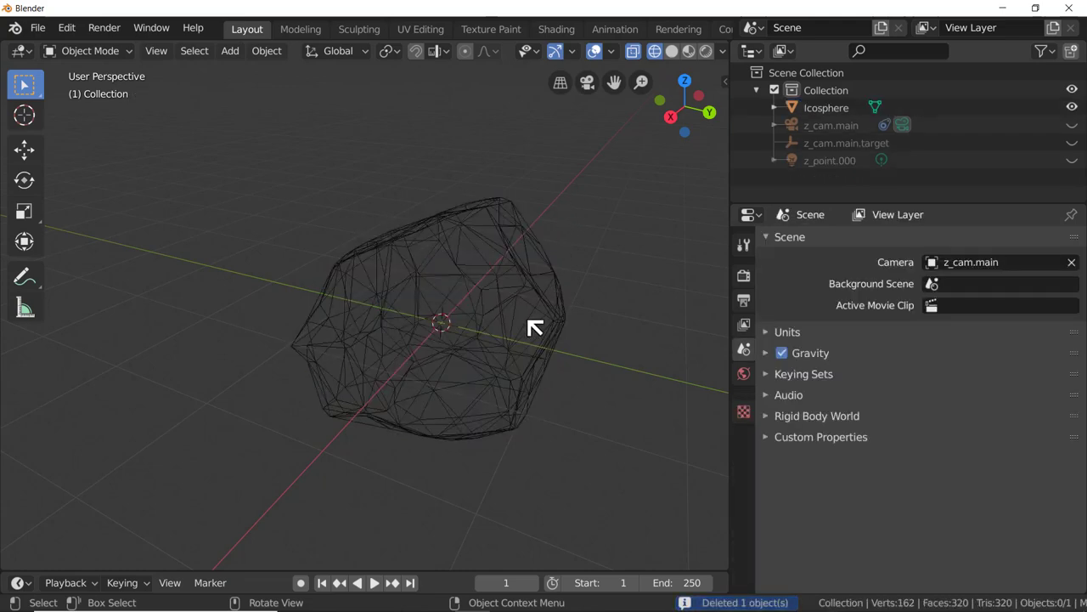
Step: Switch the viewport to solid shading and inspect the low-poly rock from several sides
click(672, 51)
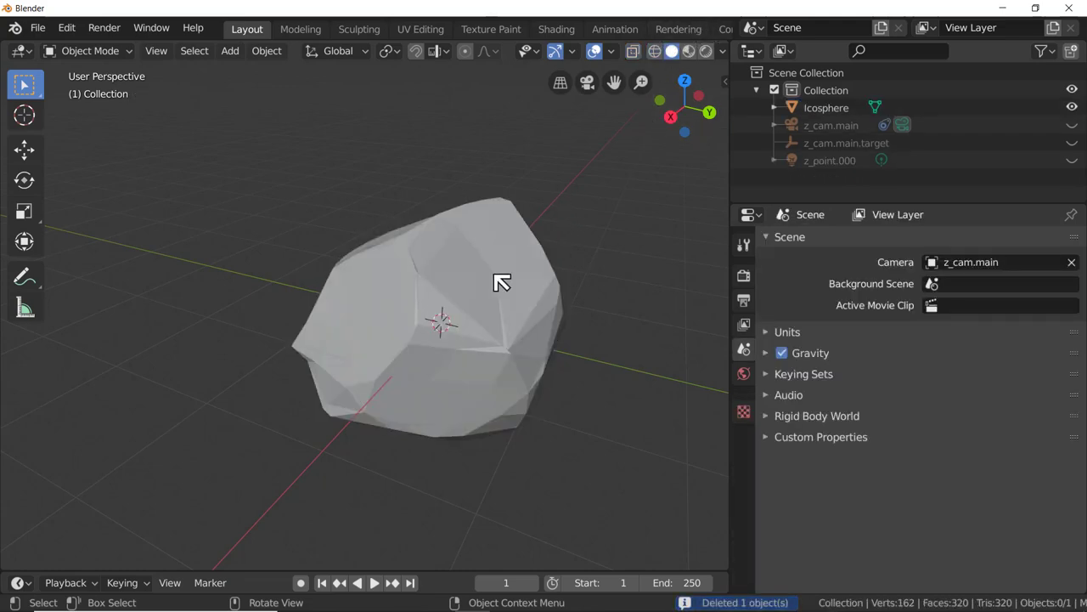
middle_drag(502, 282, 587, 294)
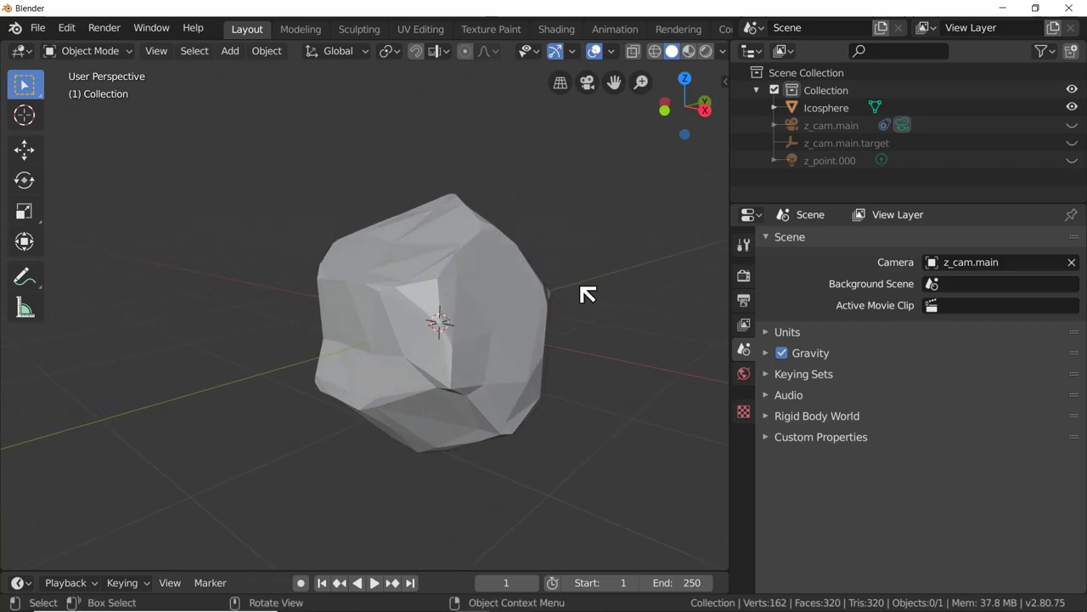
middle_drag(386, 348, 408, 339)
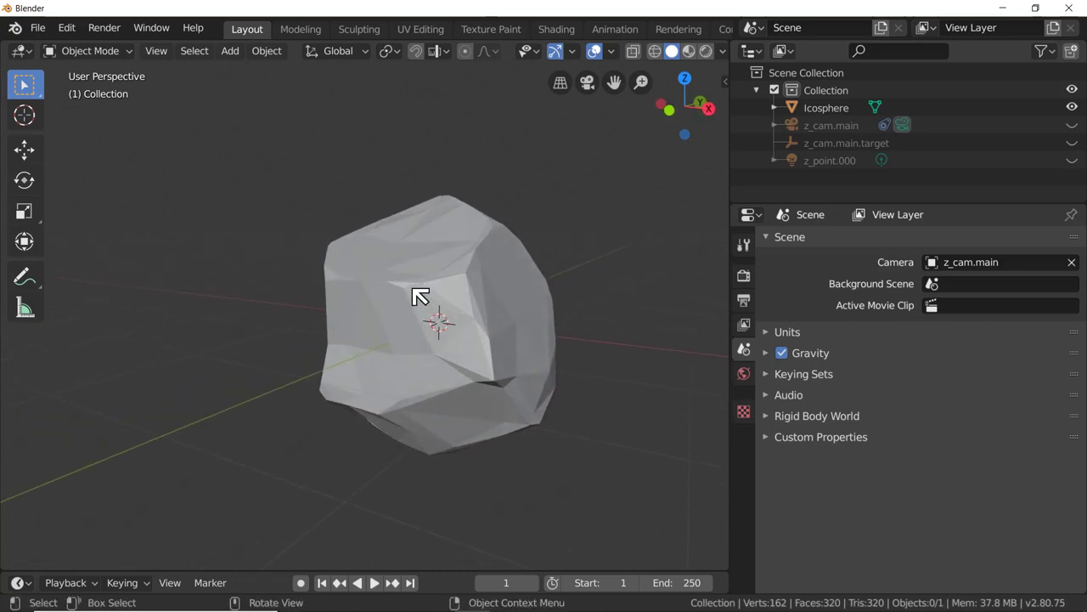
Step: Apply Shade Smooth to the low-poly Icosphere rock and inspect its shading from another side
click(418, 295)
right_click(418, 284)
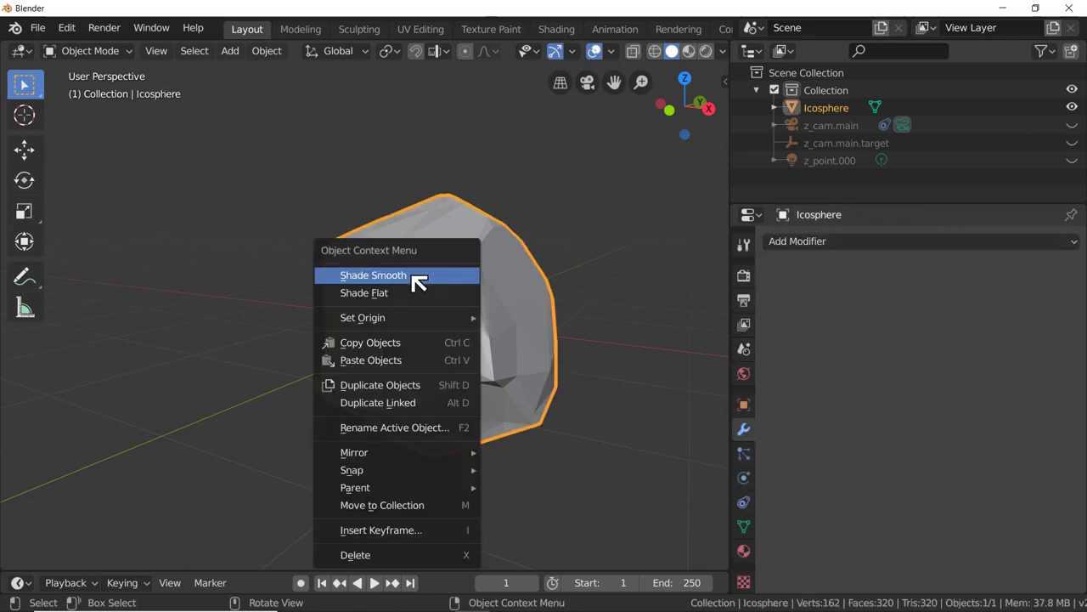
click(418, 281)
mouse_move(464, 414)
middle_down()
mouse_move(439, 241)
mouse_move(461, 264)
mouse_move(444, 349)
mouse_move(401, 396)
mouse_move(331, 420)
mouse_move(485, 466)
mouse_move(530, 396)
mouse_move(530, 407)
middle_up()
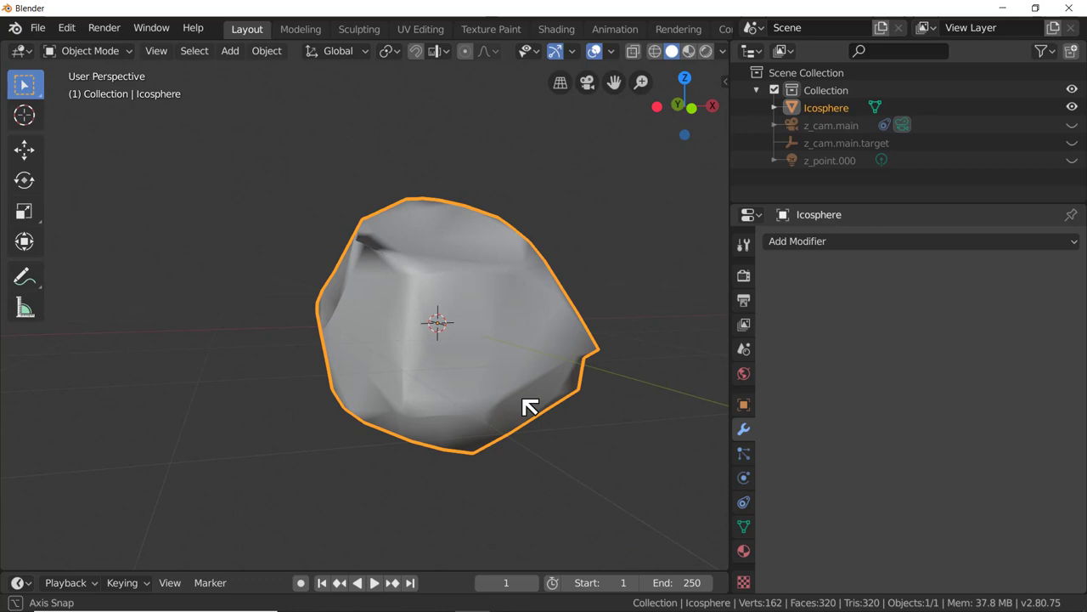
Step: Inspect the smooth-shaded rock from several sides and add an Edge Split modifier to it
middle_drag(523, 400, 586, 451)
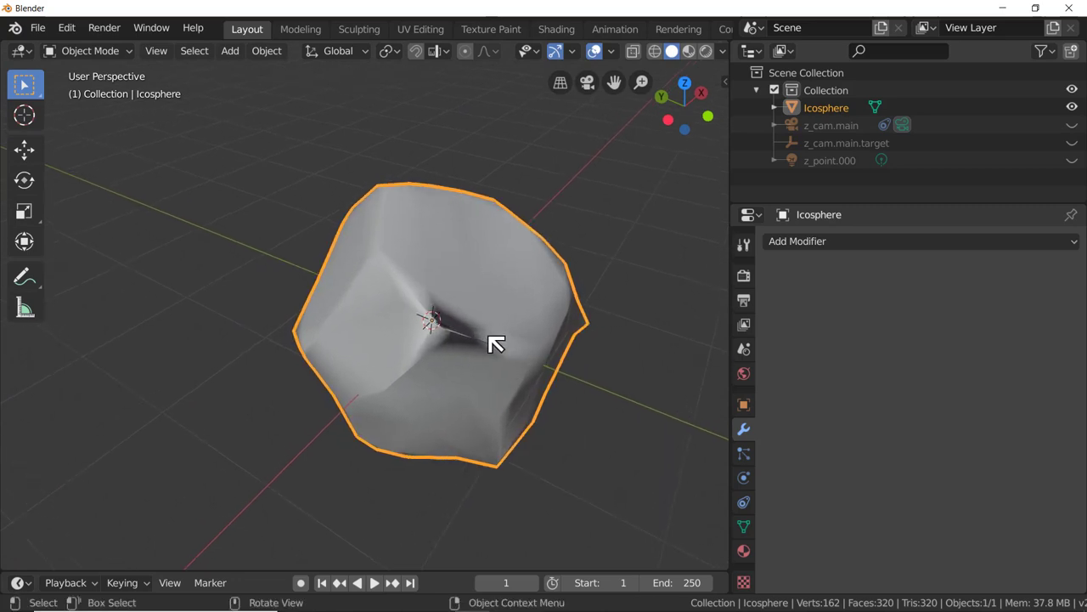
middle_drag(485, 347, 467, 337)
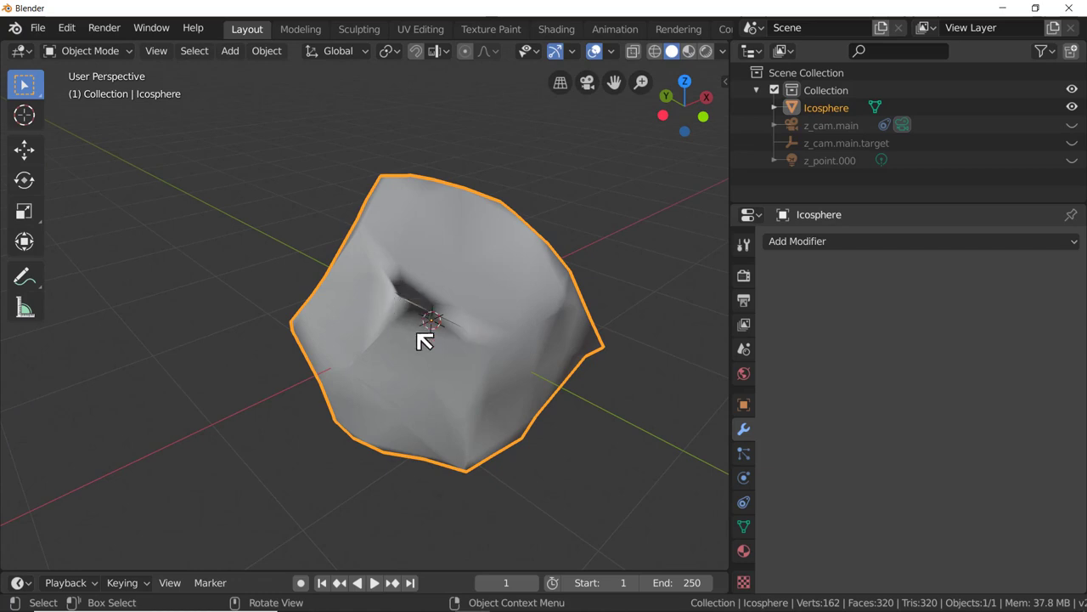
middle_drag(417, 333, 456, 366)
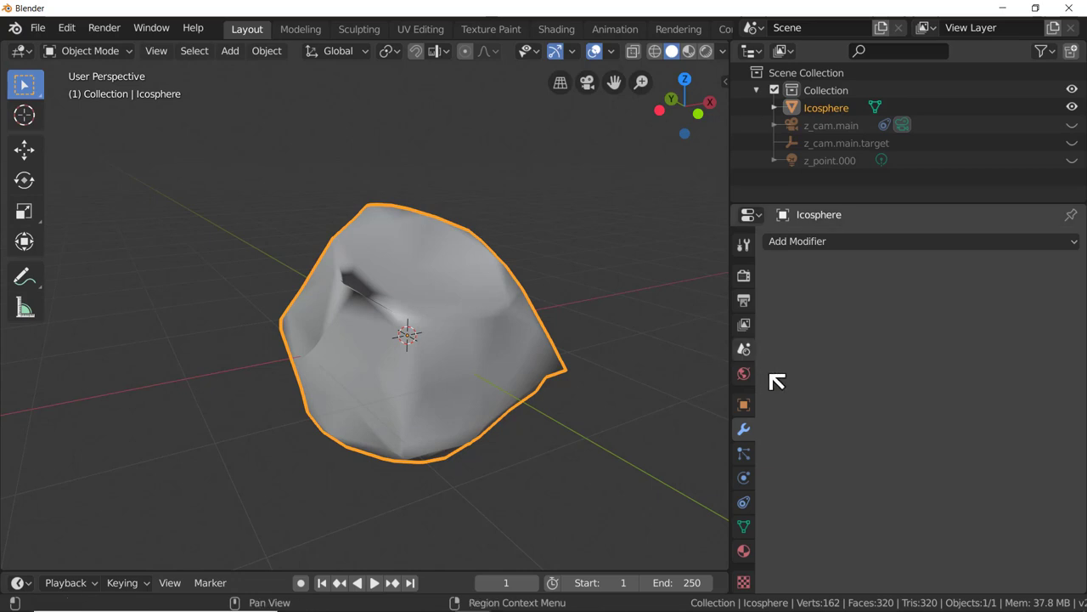
click(817, 243)
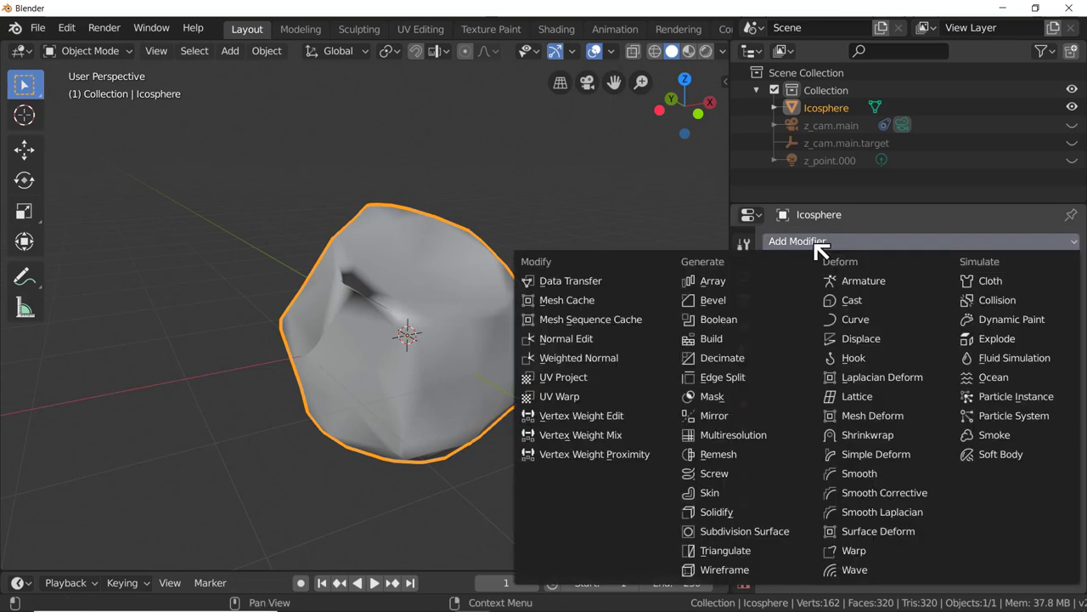
click(758, 383)
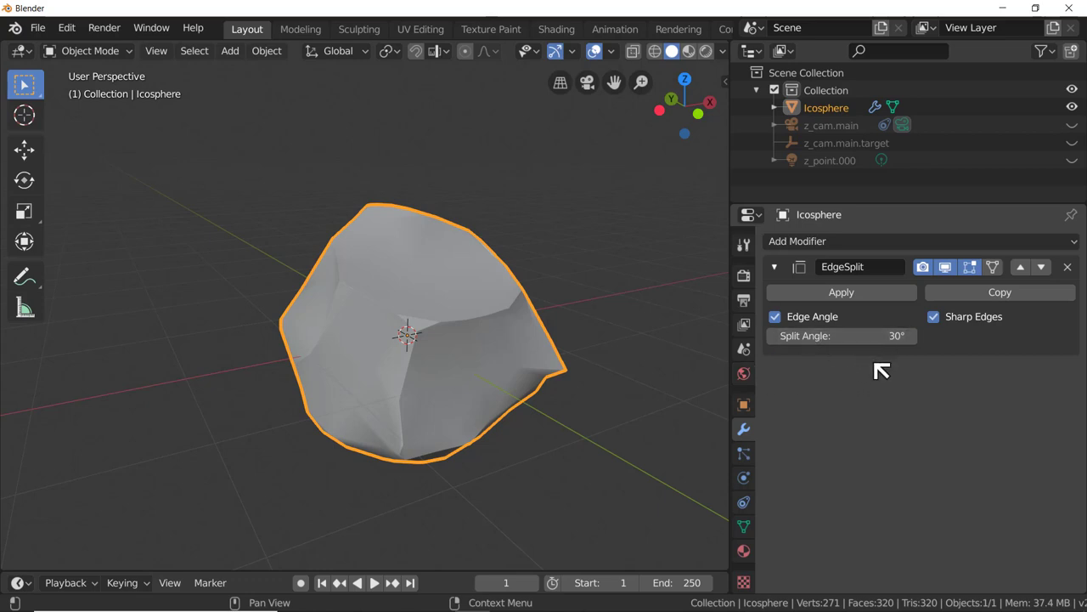
Step: Set the Edge Split modifier's Split Angle to 59° and check the rock's shading
middle_drag(559, 392, 494, 385)
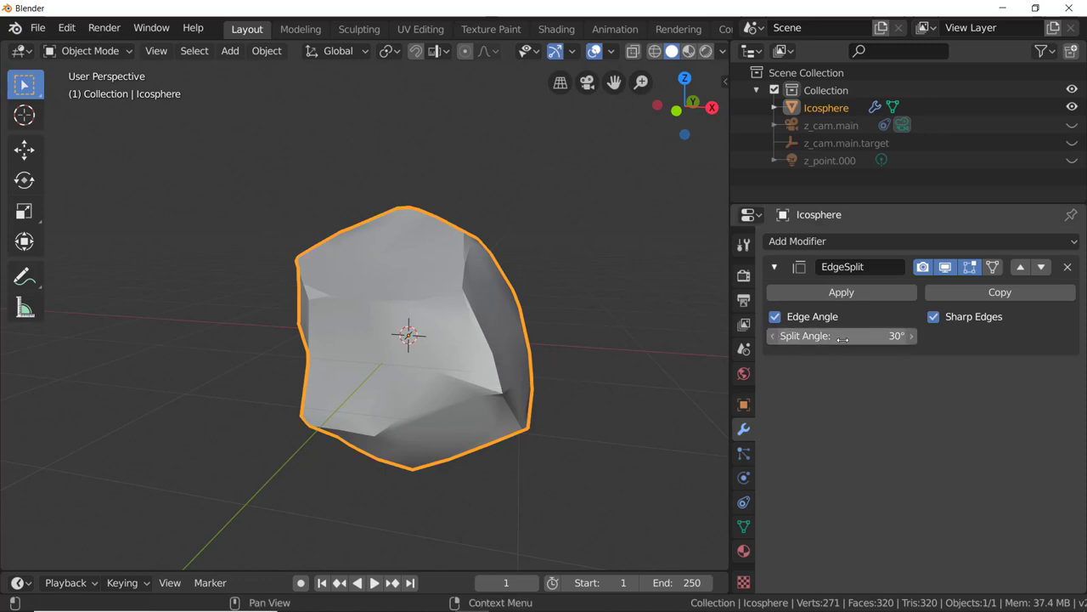
mouse_move(838, 339)
mouse_down()
mouse_move(776, 339)
mouse_move(913, 338)
mouse_move(898, 339)
mouse_up()
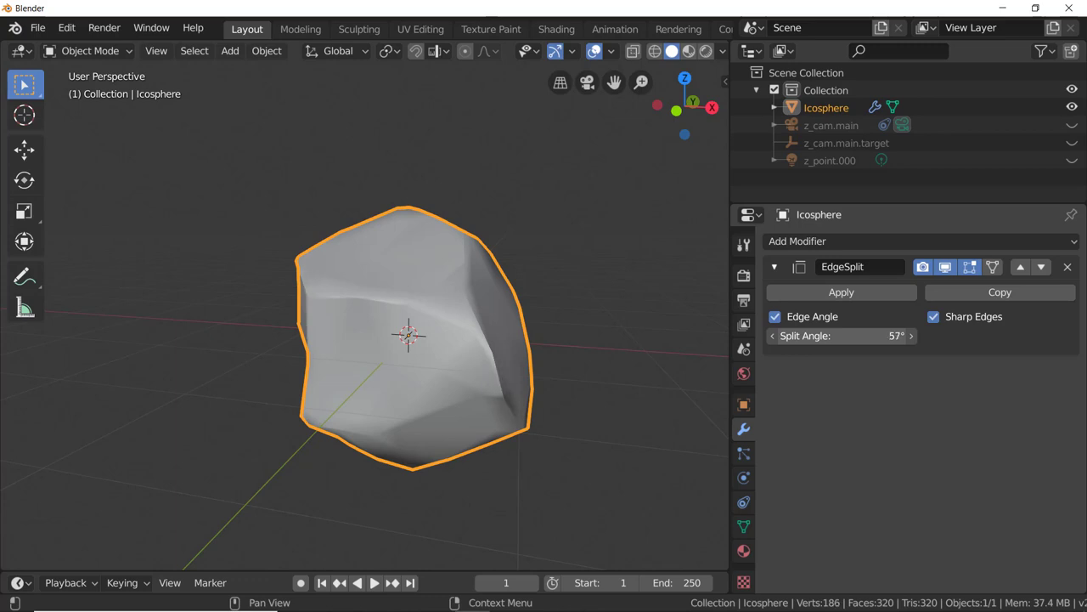
middle_drag(539, 376, 601, 423)
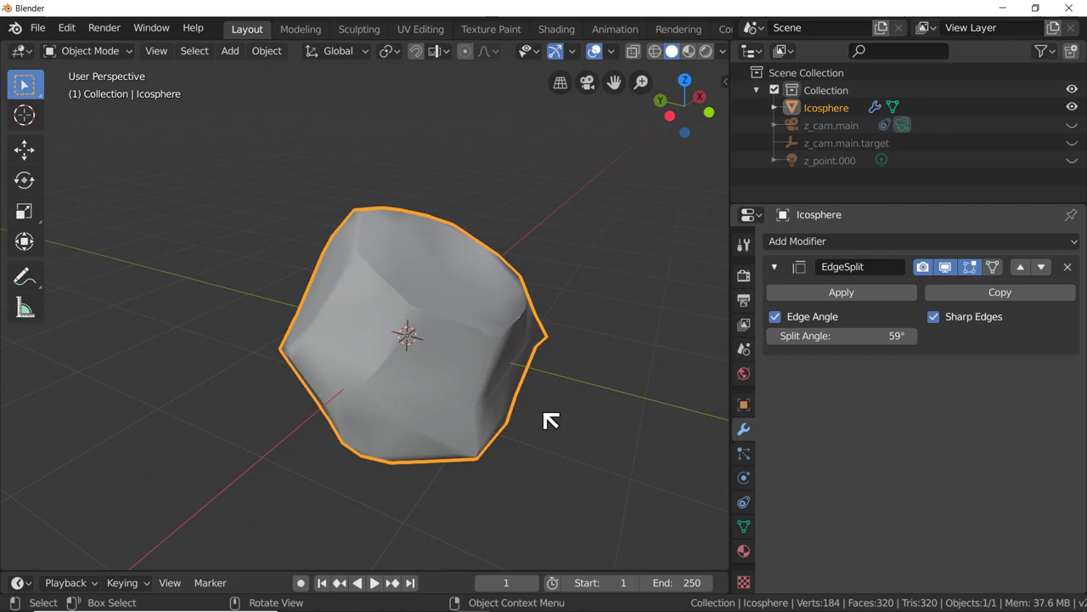
scroll(383, 344, down, 5)
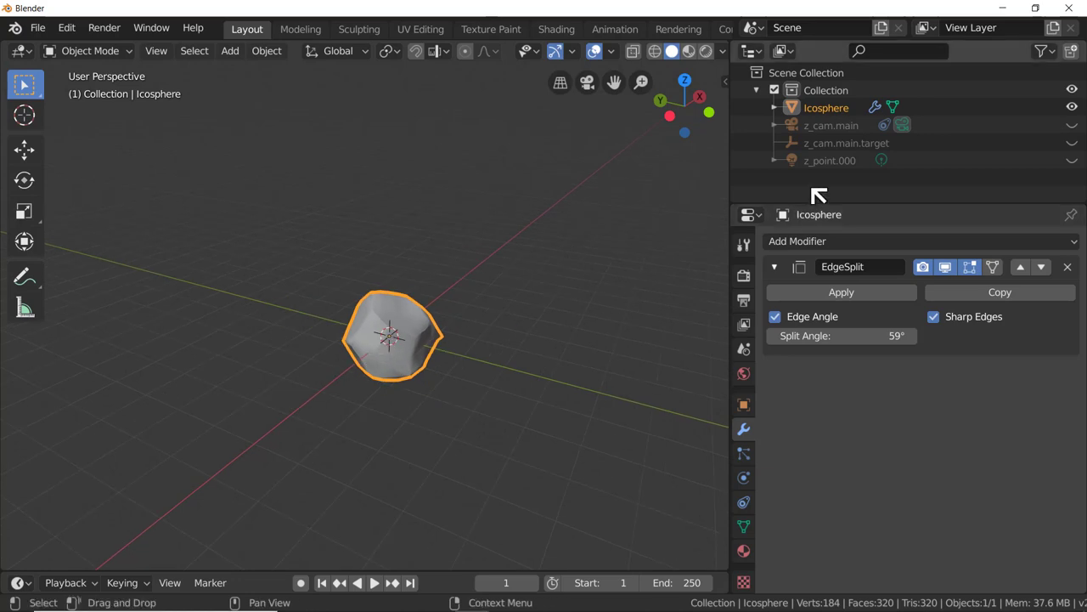
Step: Rename the collection containing the Icosphere as scene
click(821, 92)
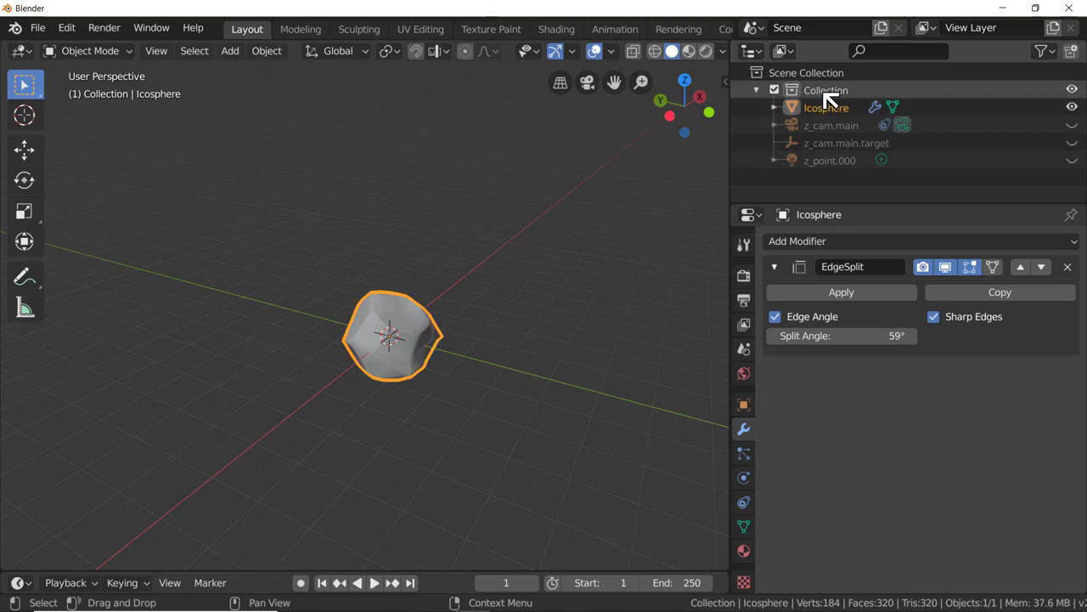
double_click(826, 92)
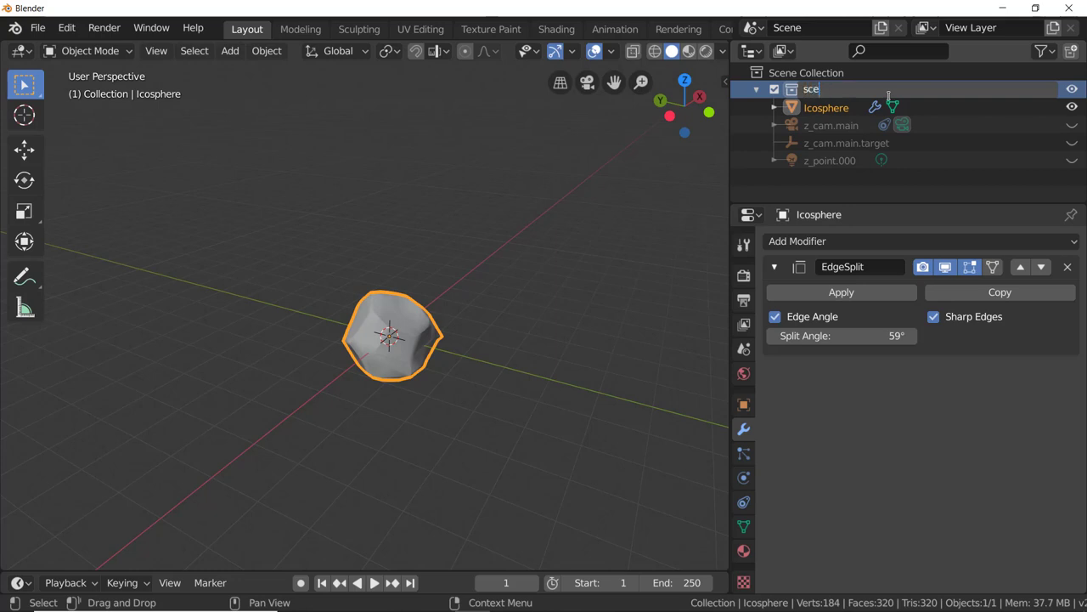
key(Return)
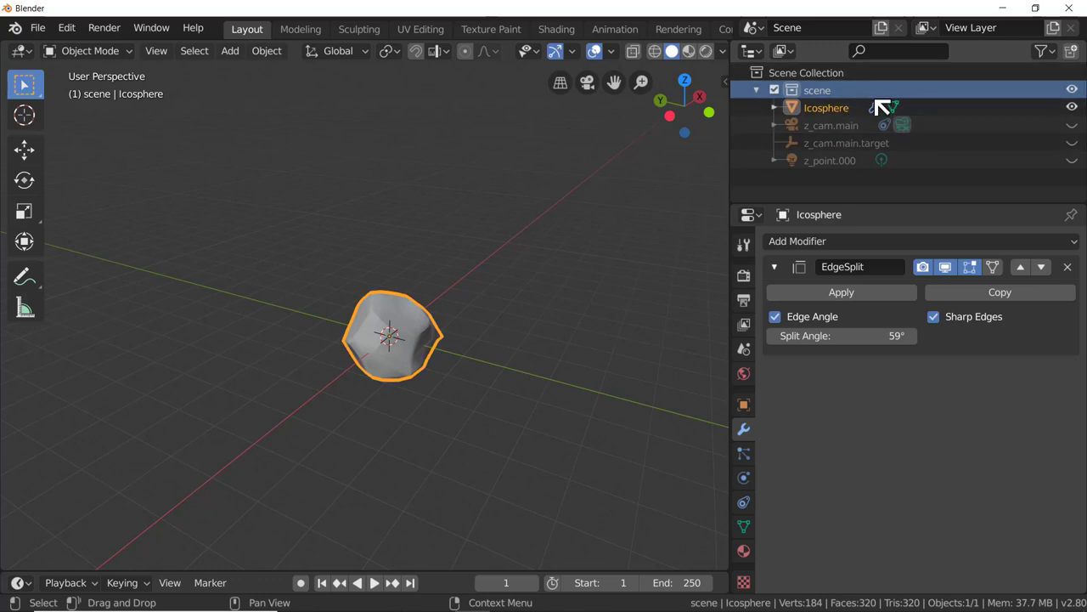
Step: Create a new collection inside scene and name it refence
click(1072, 52)
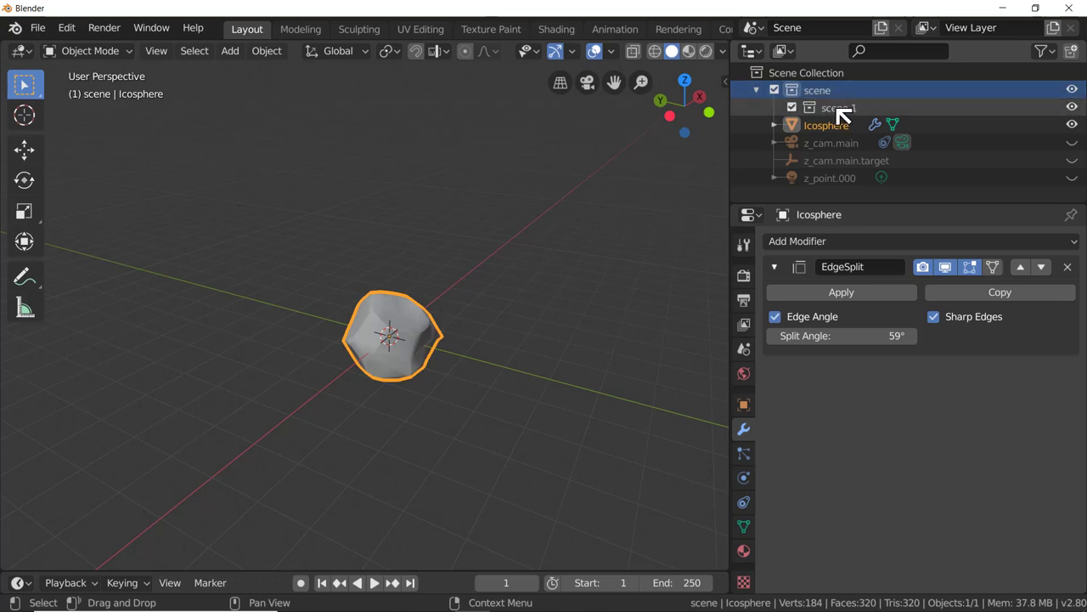
double_click(839, 108)
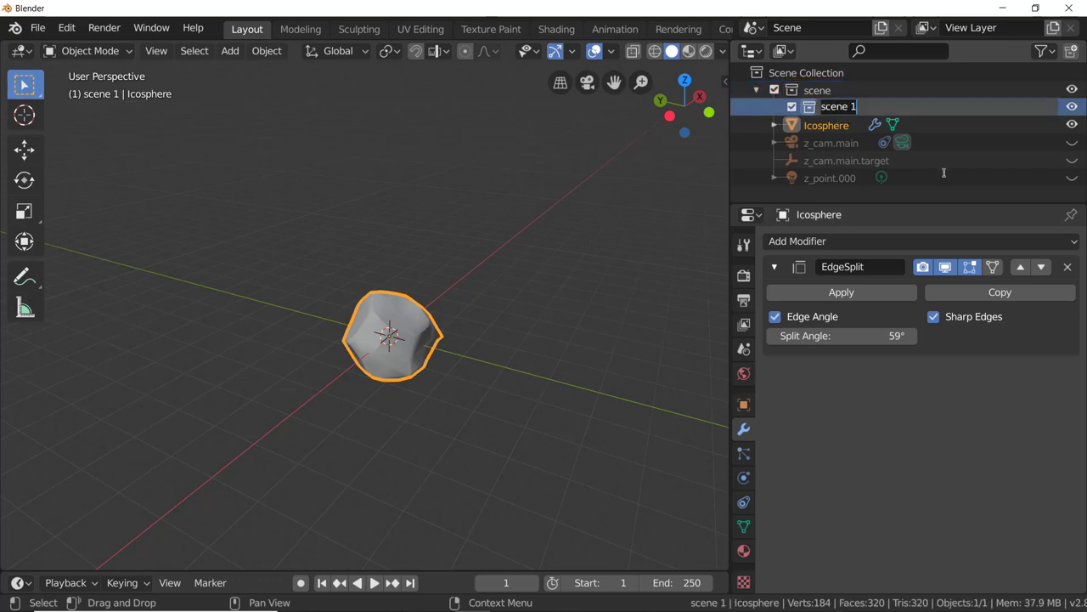
text(refence)
key(Return)
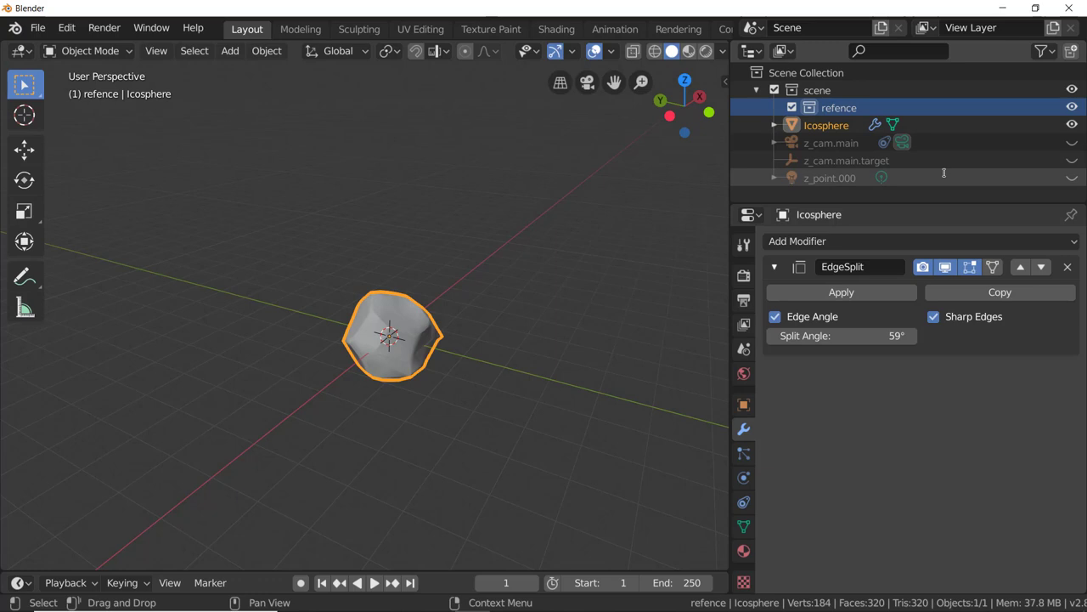
Step: Move the refence collection out of scene to the top level of the Scene Collection
drag(808, 107, 828, 202)
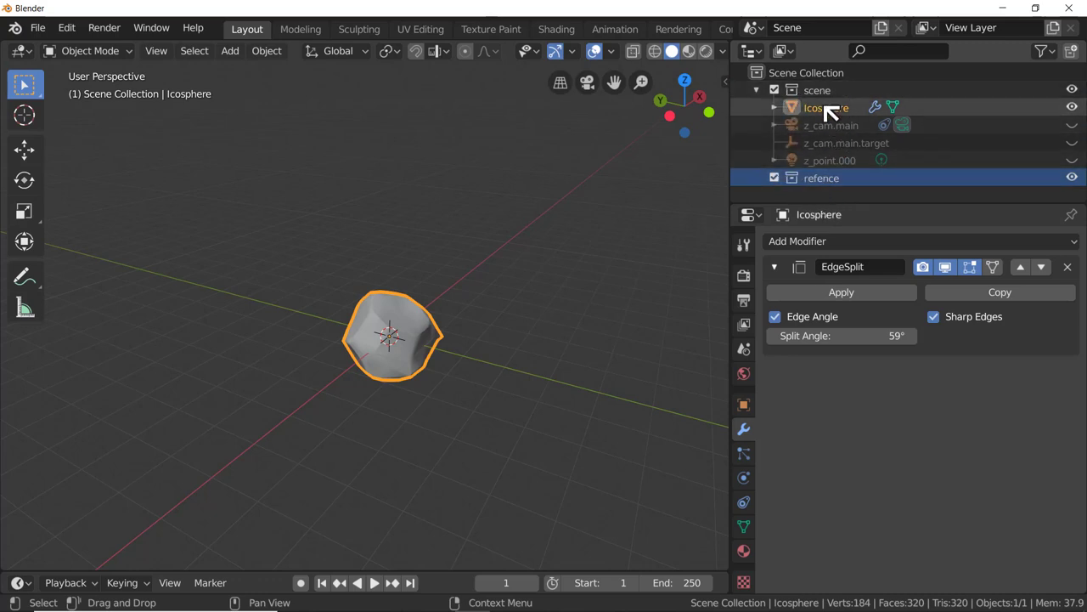
drag(830, 109, 837, 111)
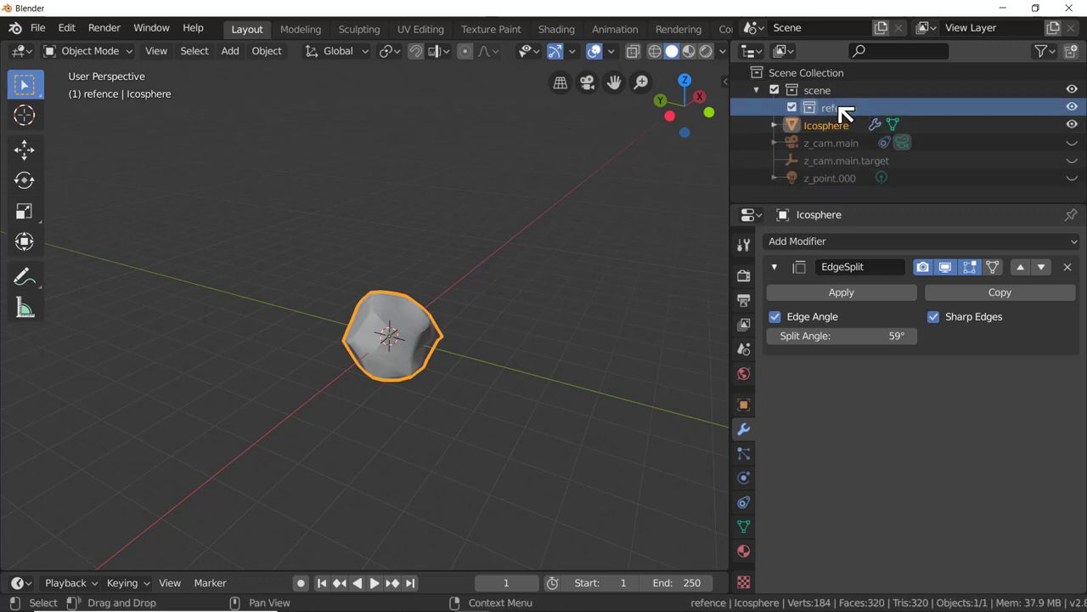
drag(838, 107, 833, 199)
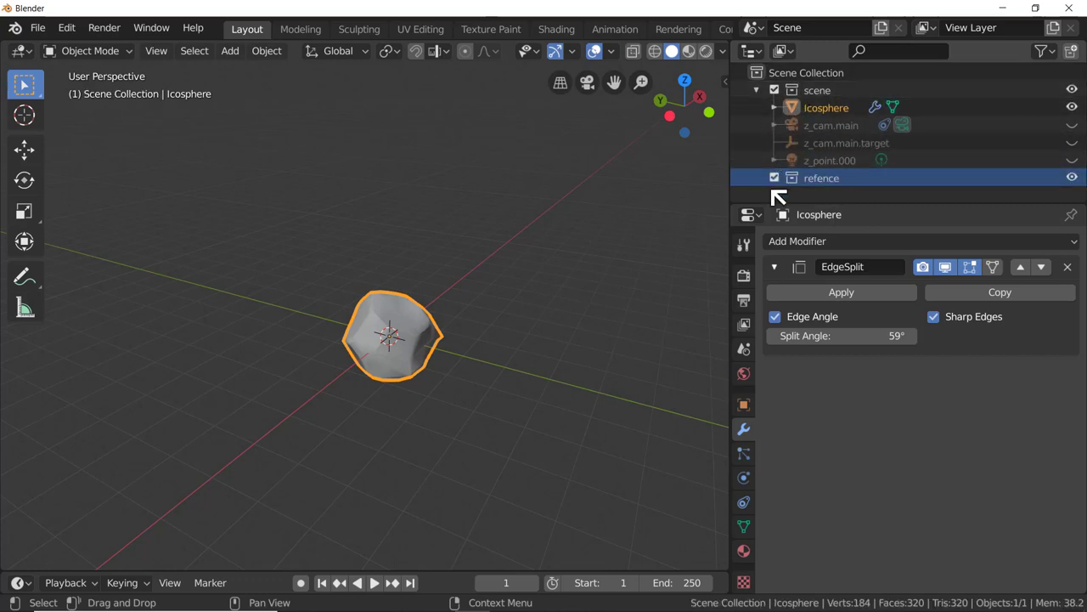
Step: Try excluding the empty refence collection from the view layer, and include it again
click(773, 178)
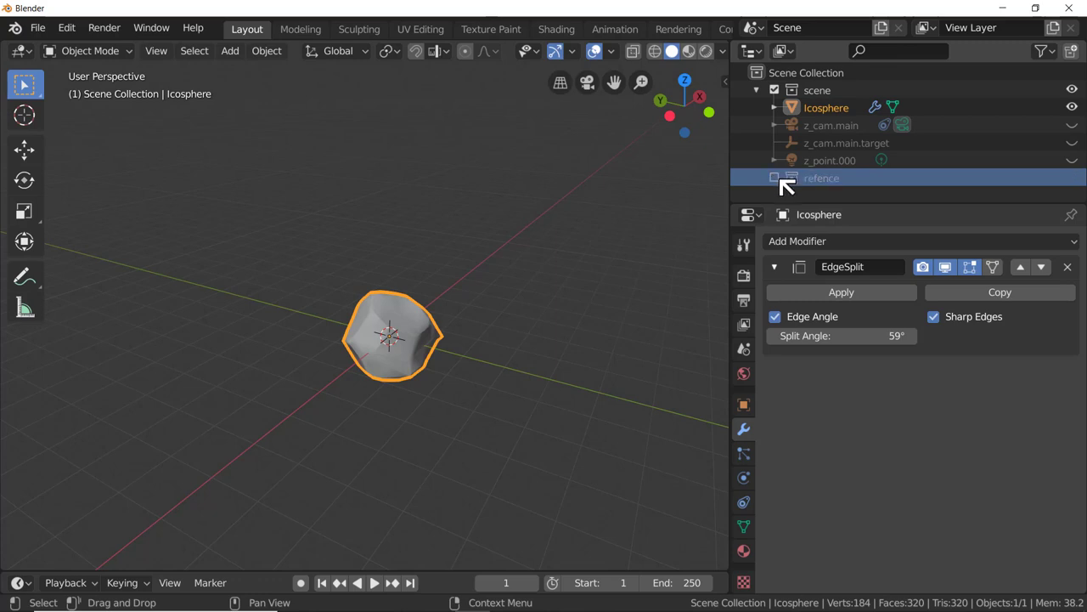
click(775, 178)
click(775, 178)
click(774, 178)
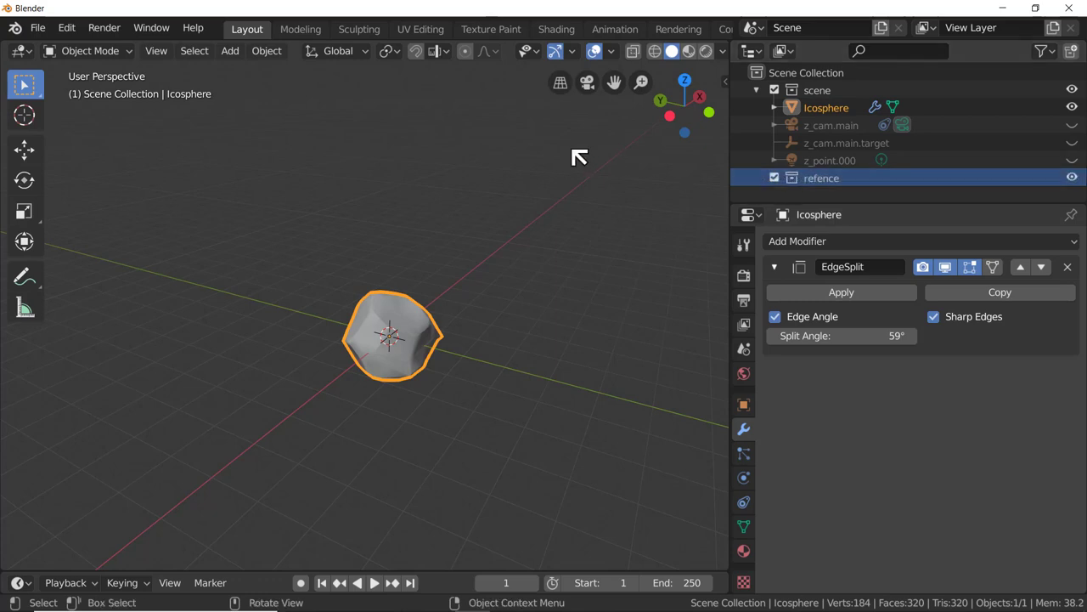
Step: Rename the Icosphere as 2_rock and move it into the refence collection
double_click(849, 109)
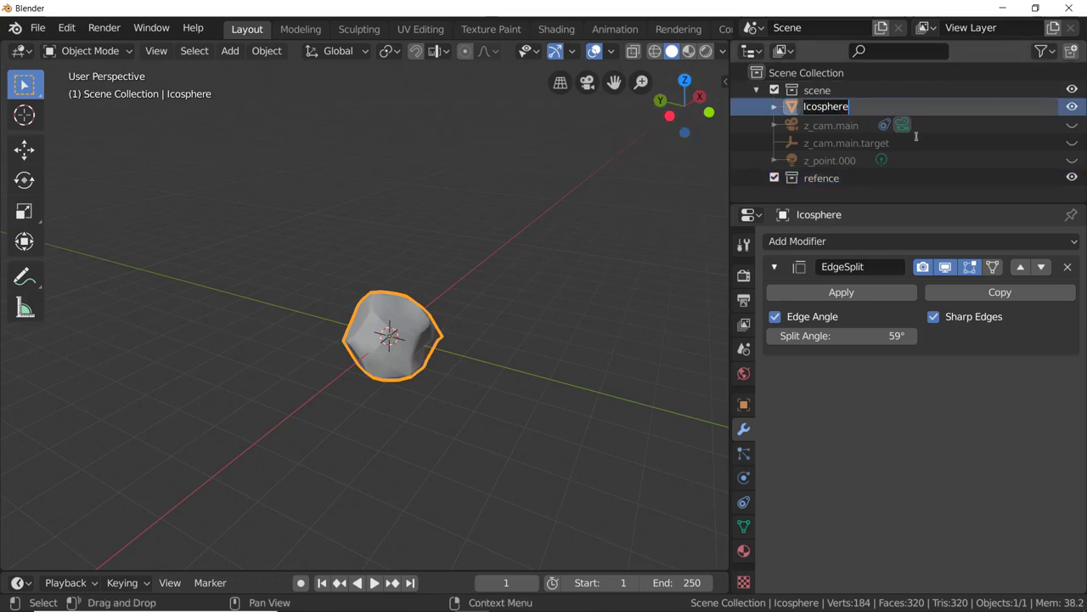
text(2_)
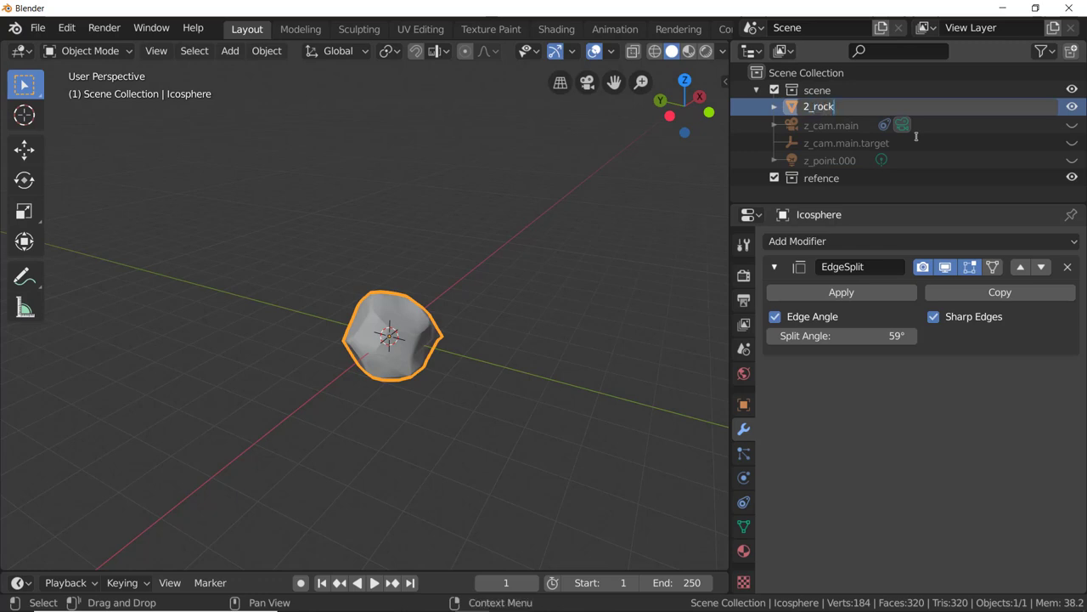
text(rock)
key(Return)
drag(870, 107, 831, 182)
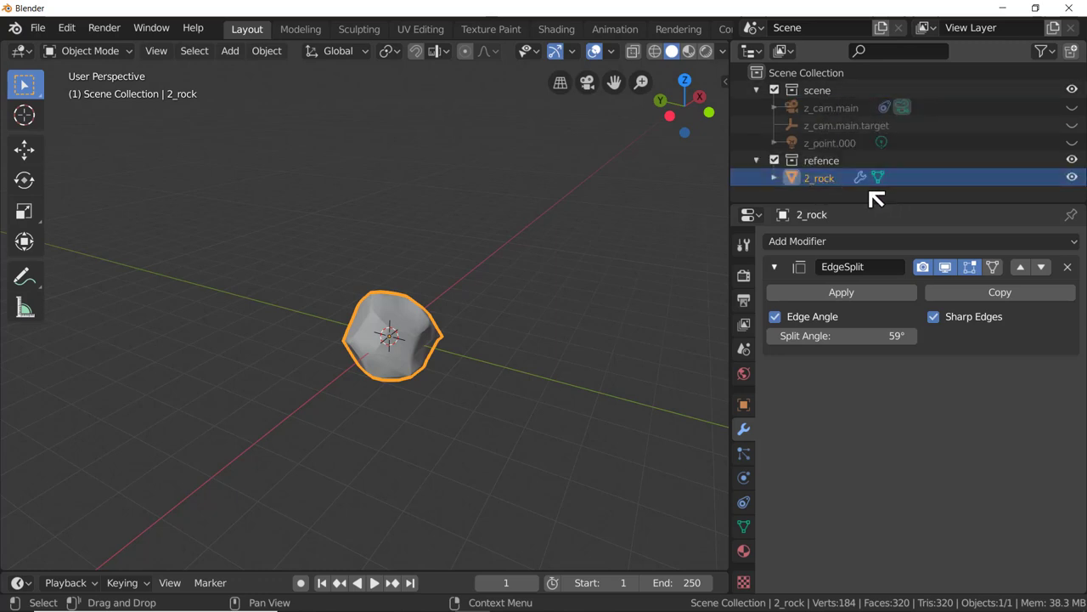
Step: Switch the refence and scene collections off and on in the view layer, leaving both included
click(775, 160)
click(775, 161)
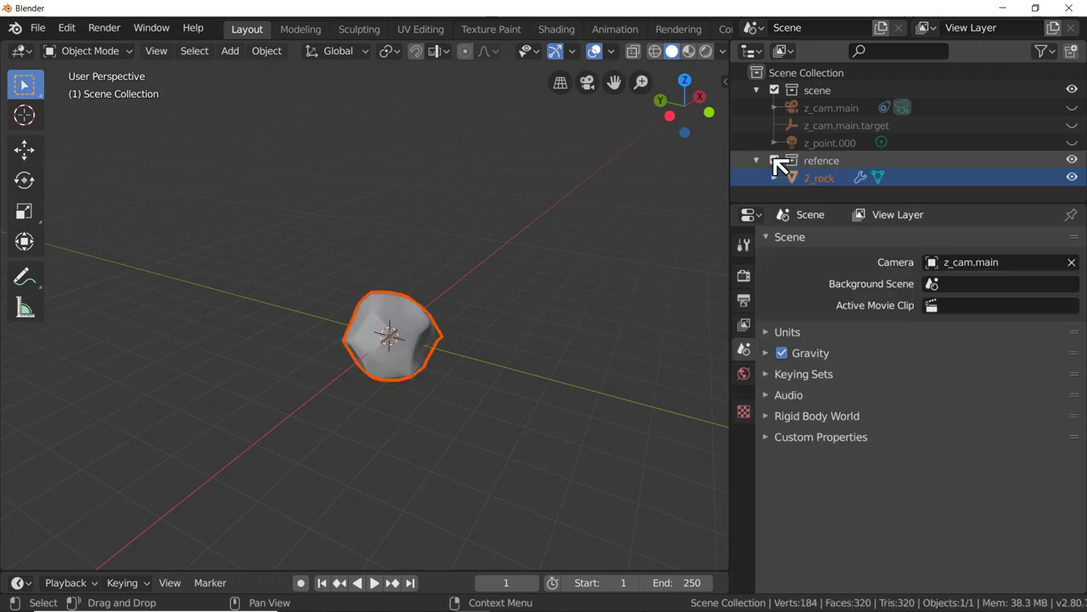
click(775, 161)
click(775, 160)
click(774, 160)
click(775, 161)
click(775, 160)
click(776, 160)
click(777, 160)
click(775, 160)
click(775, 90)
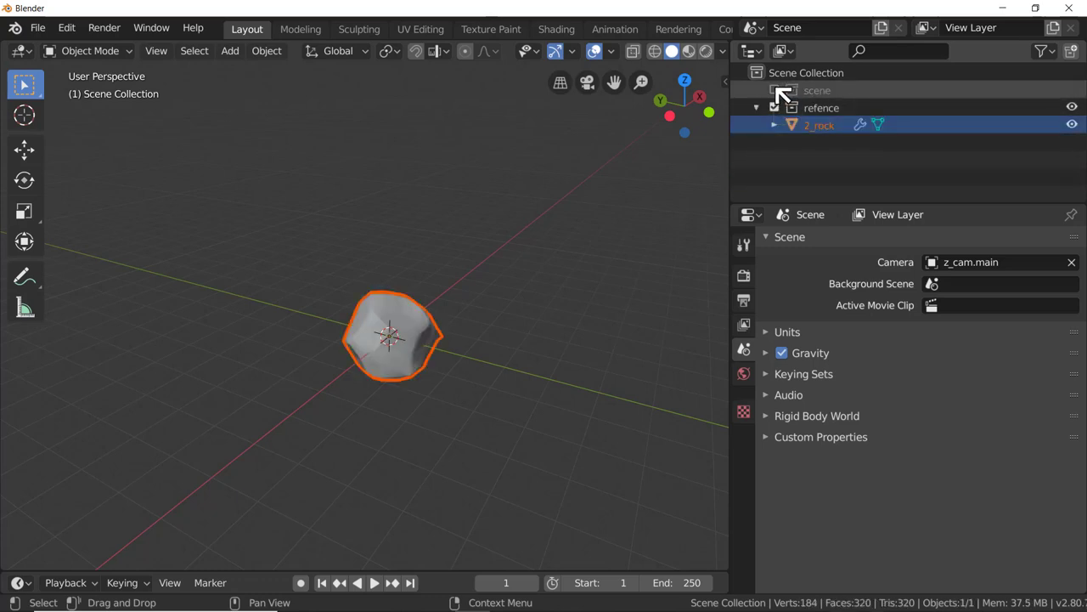
click(775, 90)
click(775, 90)
click(775, 90)
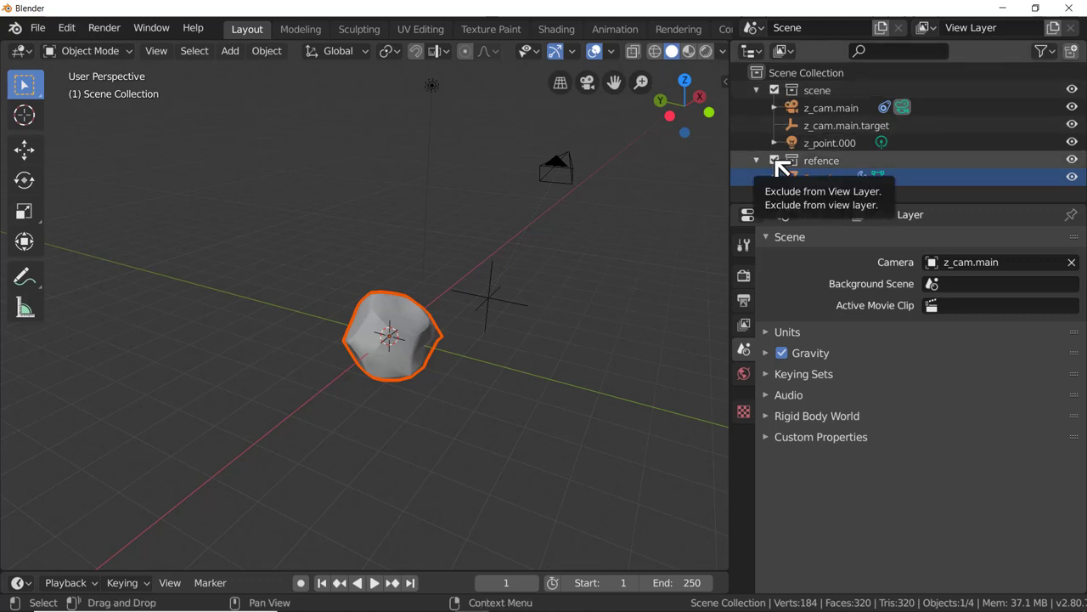
Step: Exclude the refence collection from the view layer and hide z_cam.main, z_cam.main.target and z_point.000
click(775, 161)
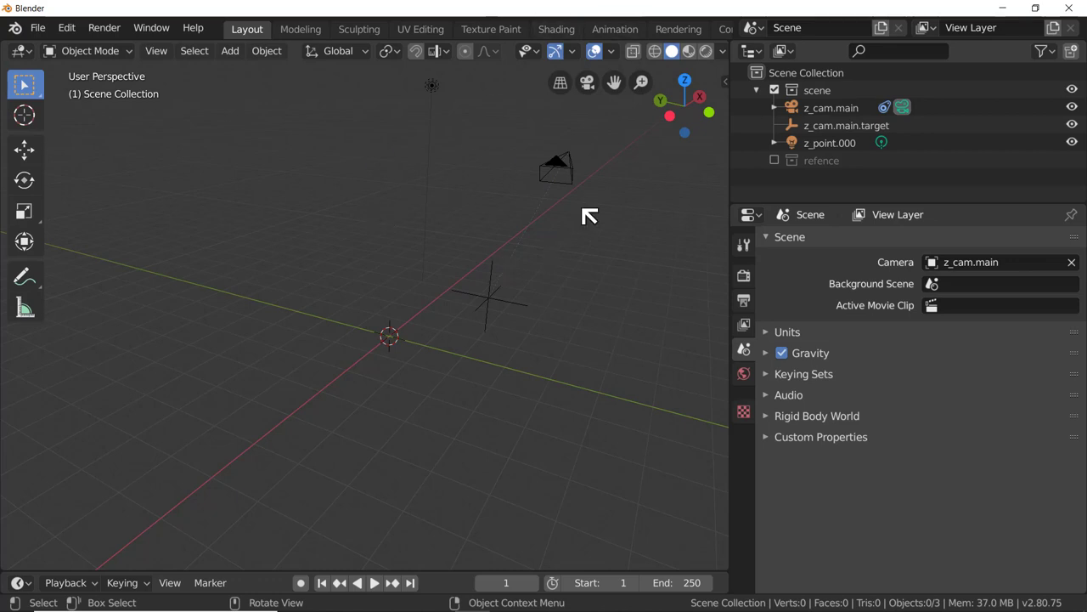
drag(1072, 105, 1072, 145)
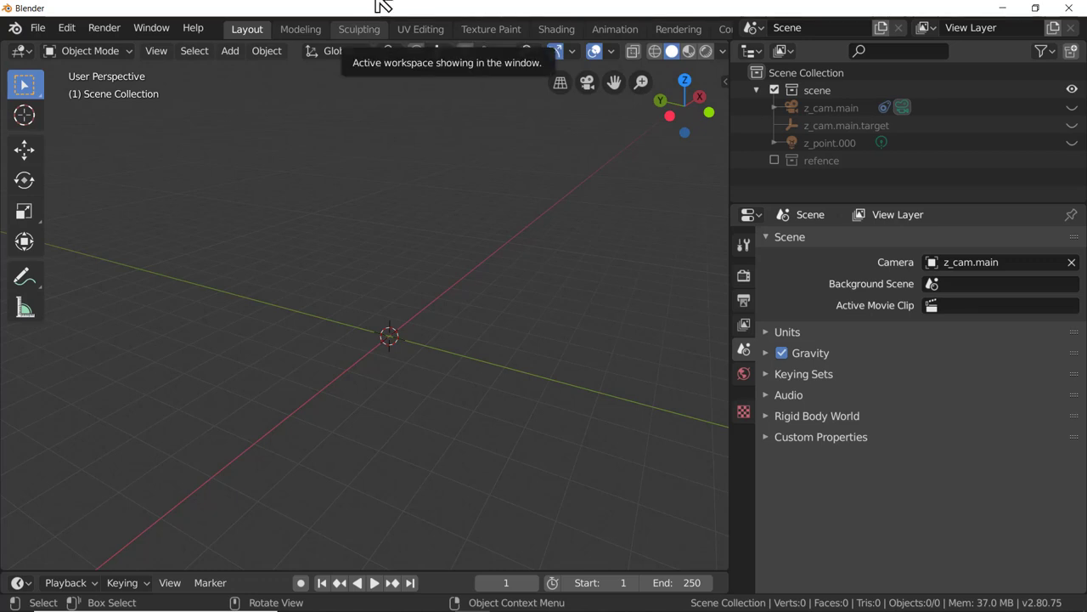
Step: Open the add-ons section of the preferences and browse the list of available add-ons
click(80, 30)
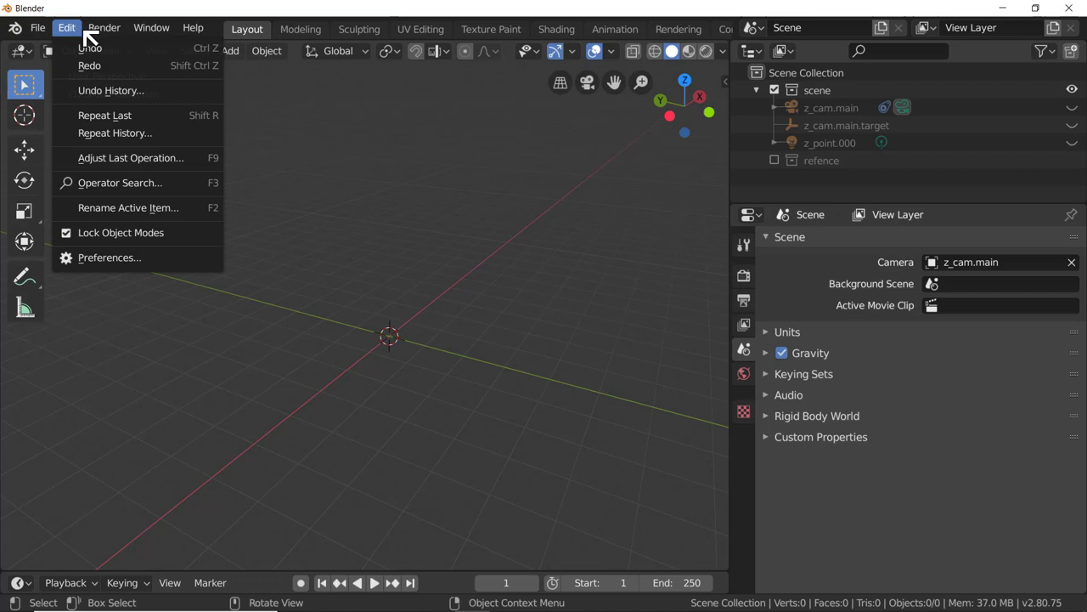
click(107, 258)
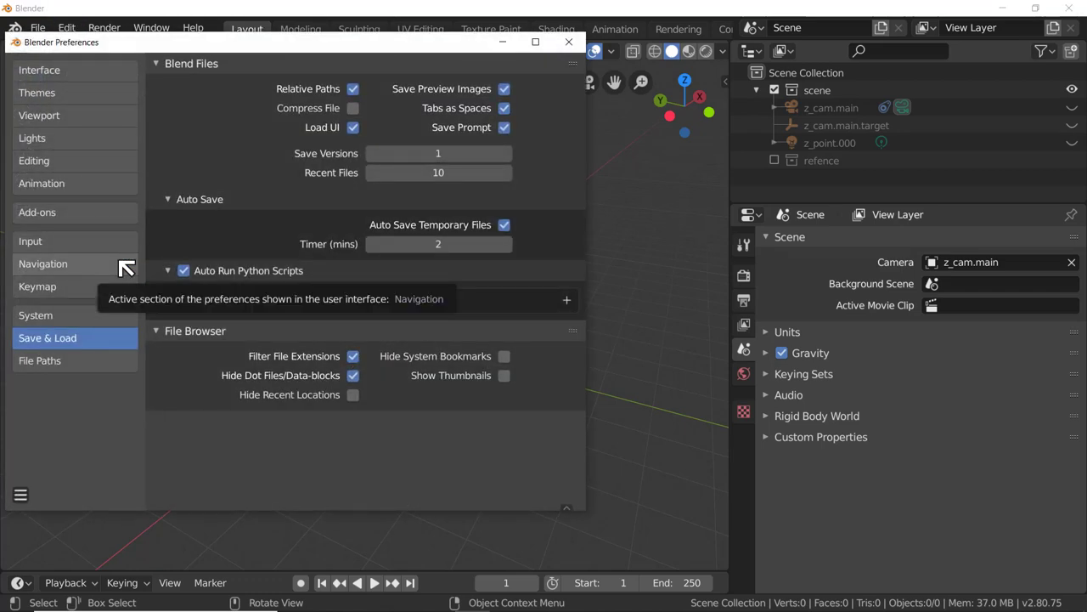
click(38, 213)
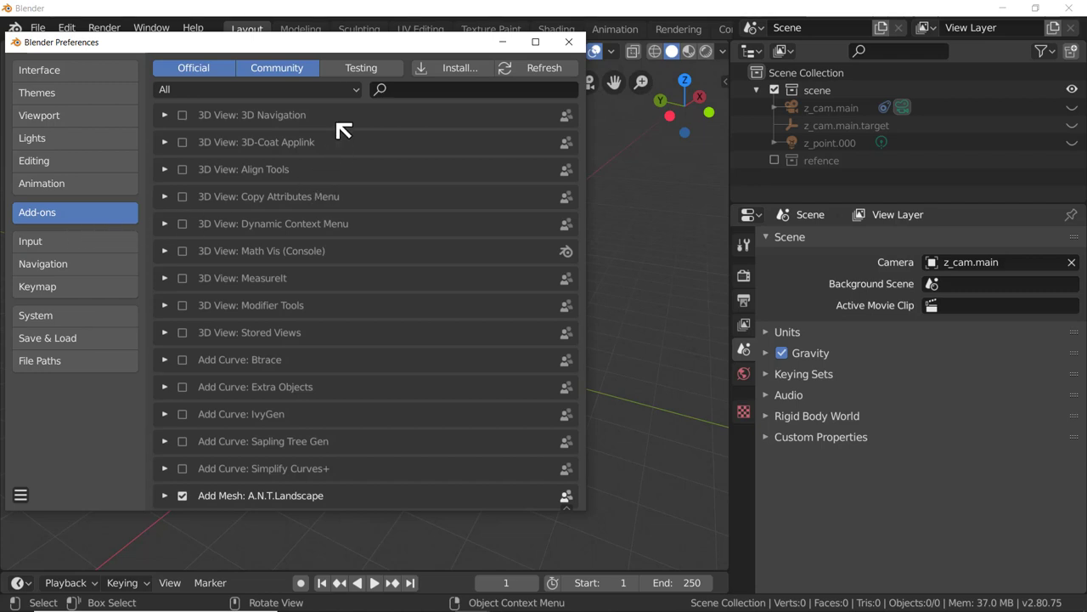
scroll(321, 187, down, 5)
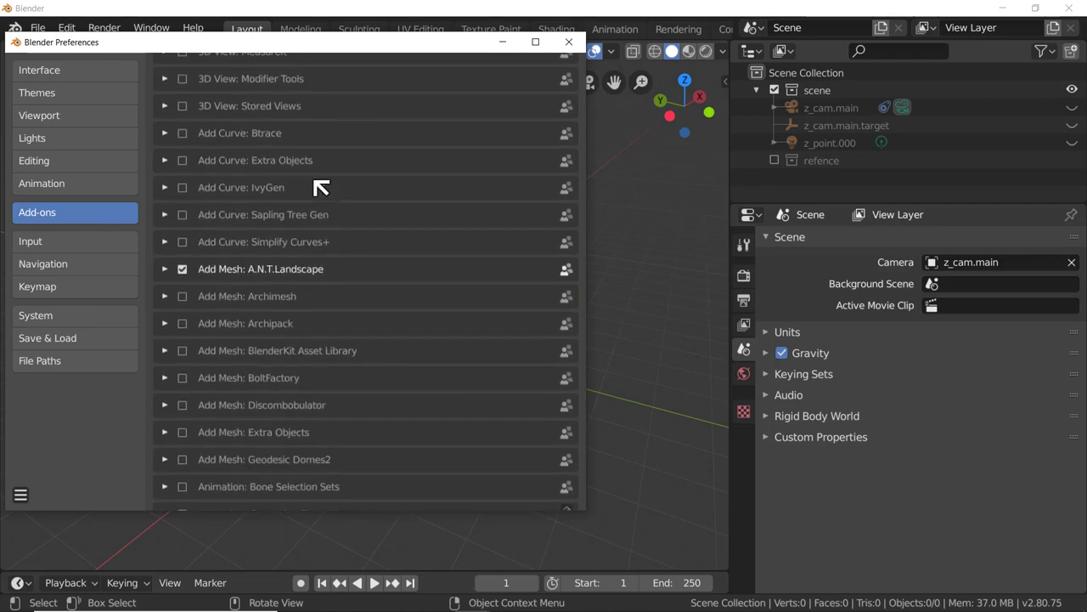
scroll(321, 187, up, 5)
scroll(319, 187, down, 5)
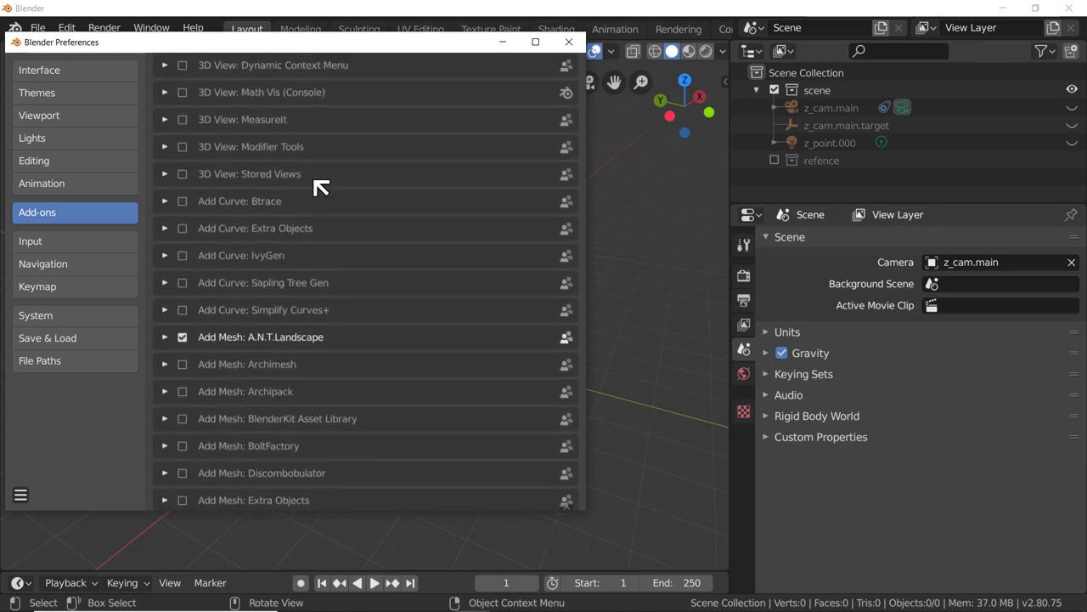
scroll(316, 187, up, 5)
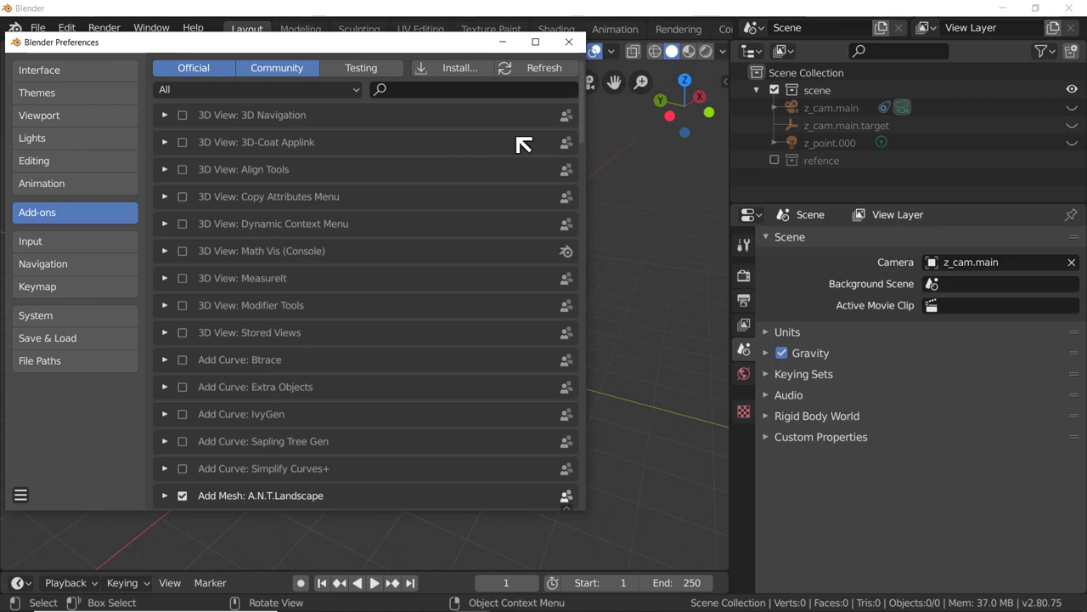
mouse_move(589, 115)
mouse_down()
mouse_move(592, 272)
mouse_move(568, 495)
mouse_move(594, 452)
mouse_move(606, 296)
mouse_move(594, 100)
mouse_up()
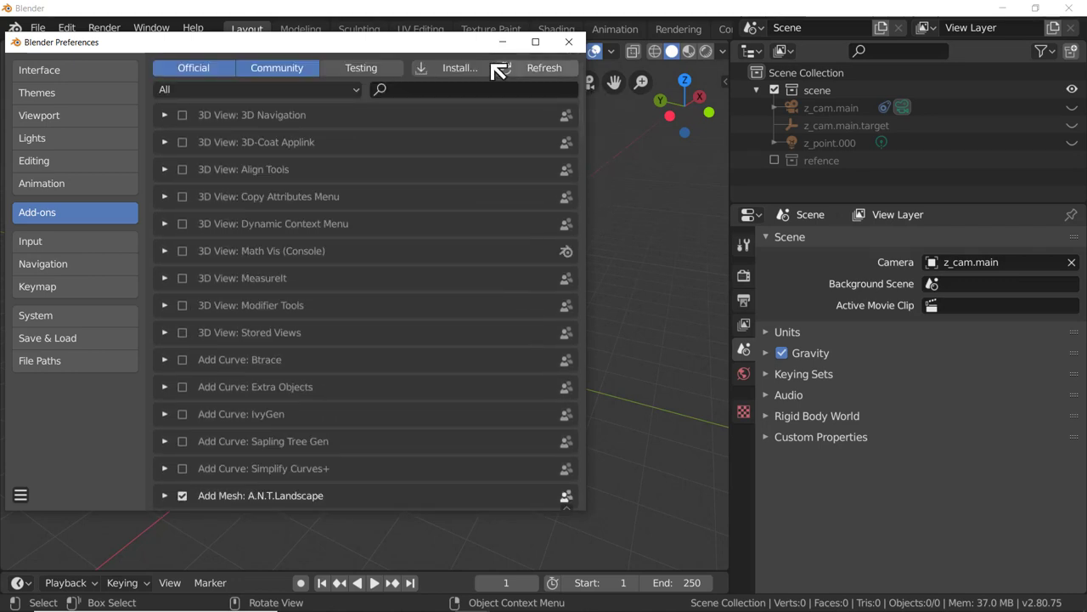
Step: Find the A.N.T.Landscape add-on by searching for "land", show its details, and switch it off and on again, leaving it enabled
click(449, 90)
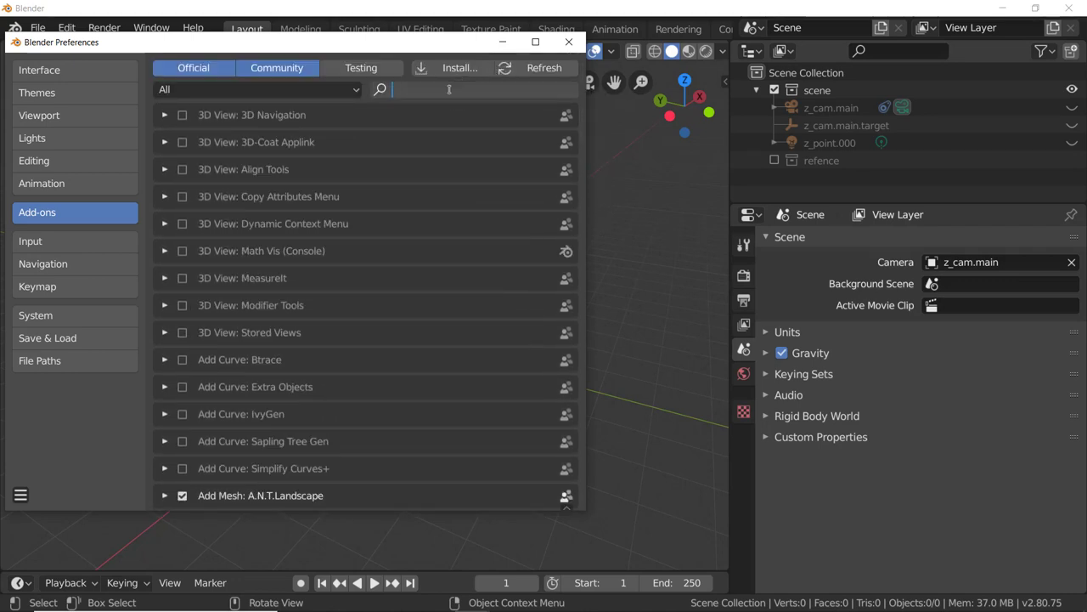
text(land)
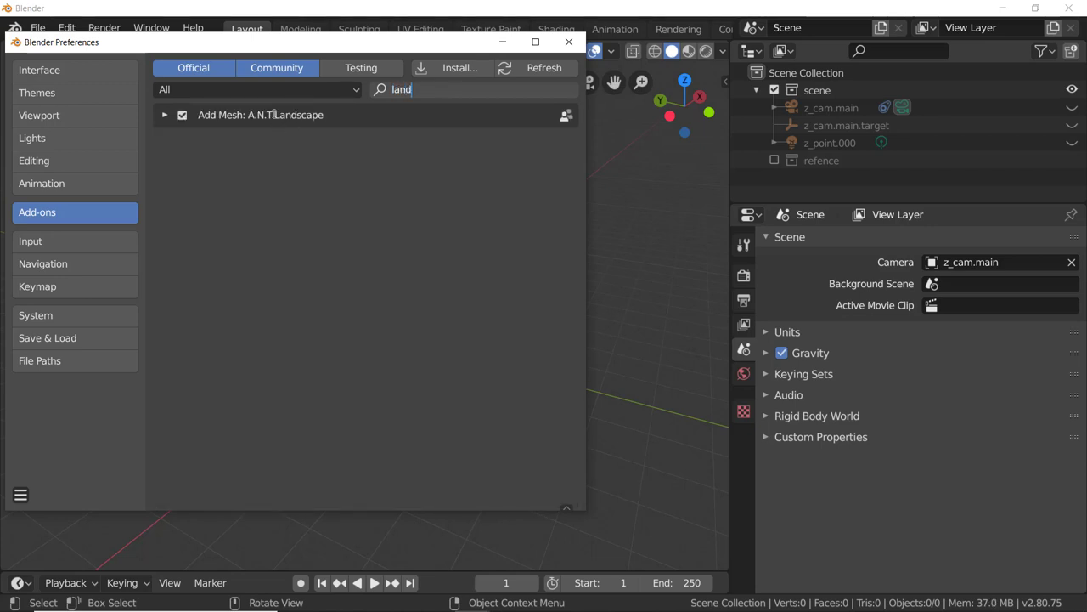
click(166, 115)
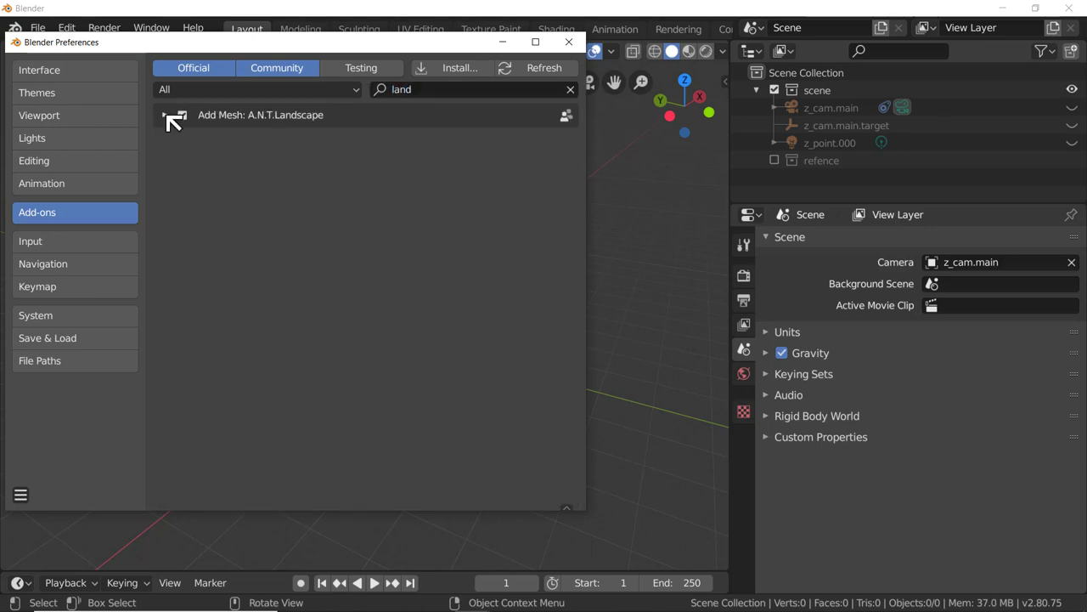
click(169, 116)
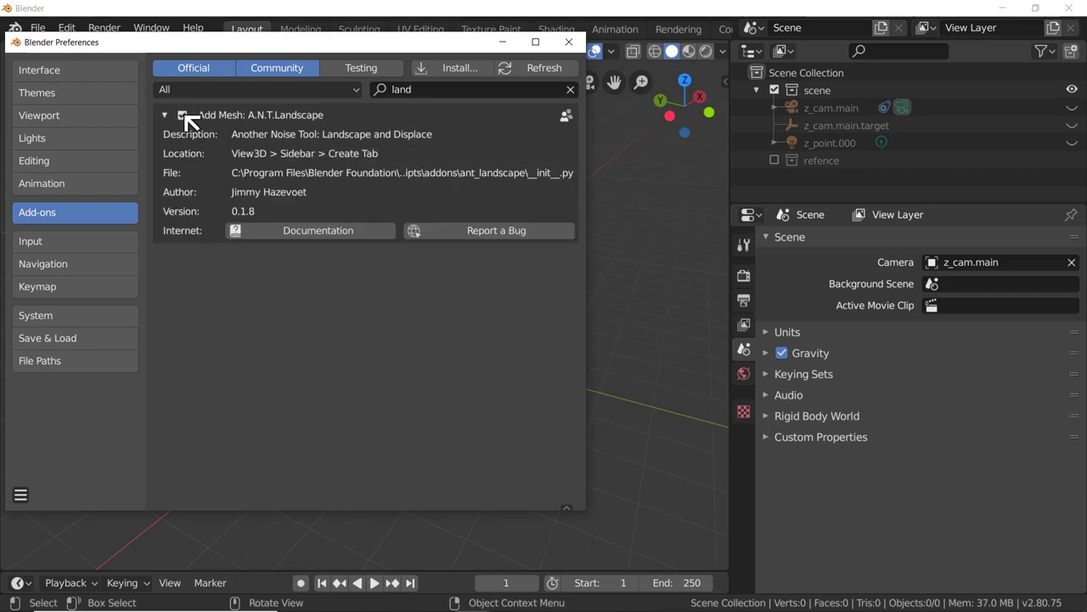
click(183, 115)
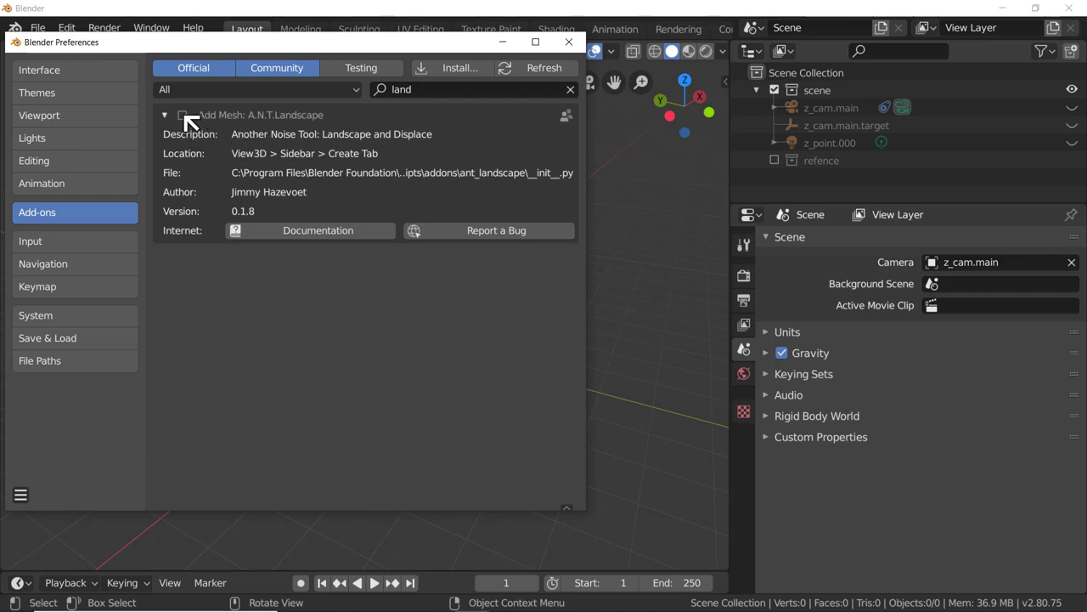
click(184, 115)
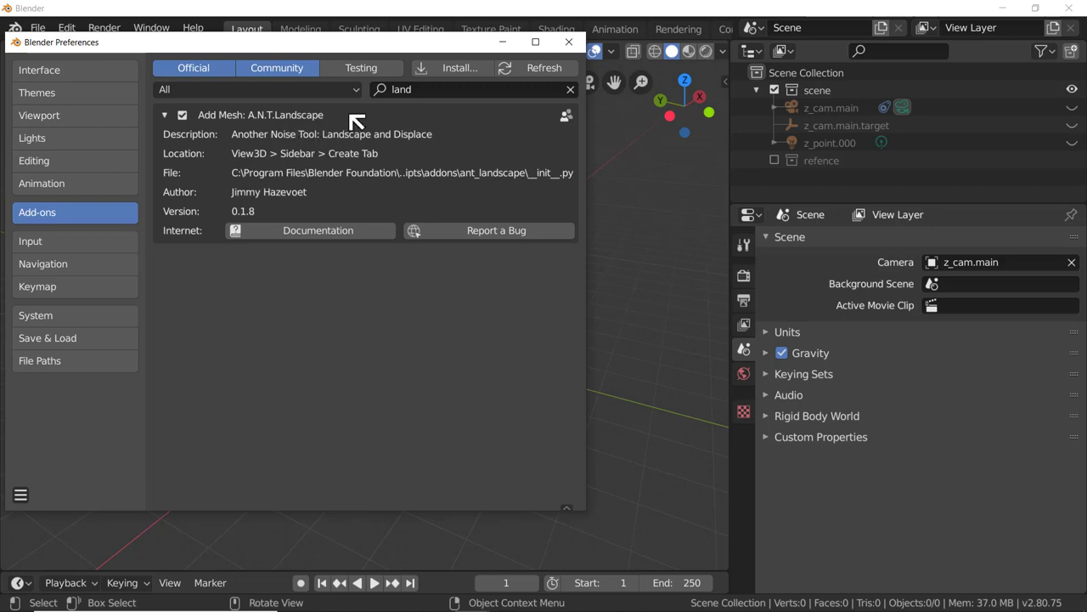
click(569, 42)
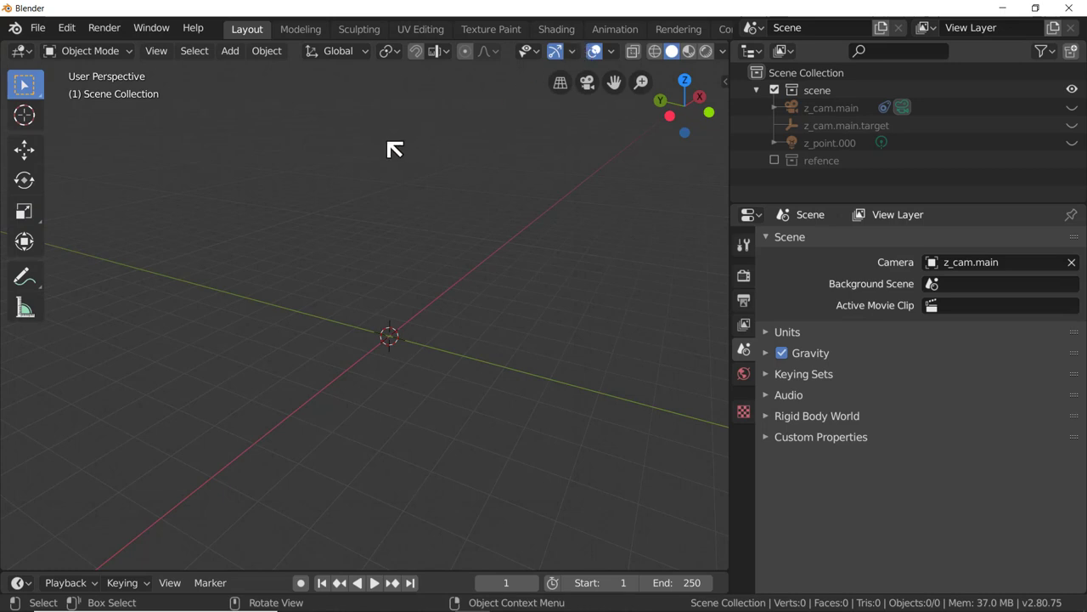
Step: Add a Landscape mesh to the scene and look through its main, noise and displace settings
key(shift+a)
mouse_move(394, 146)
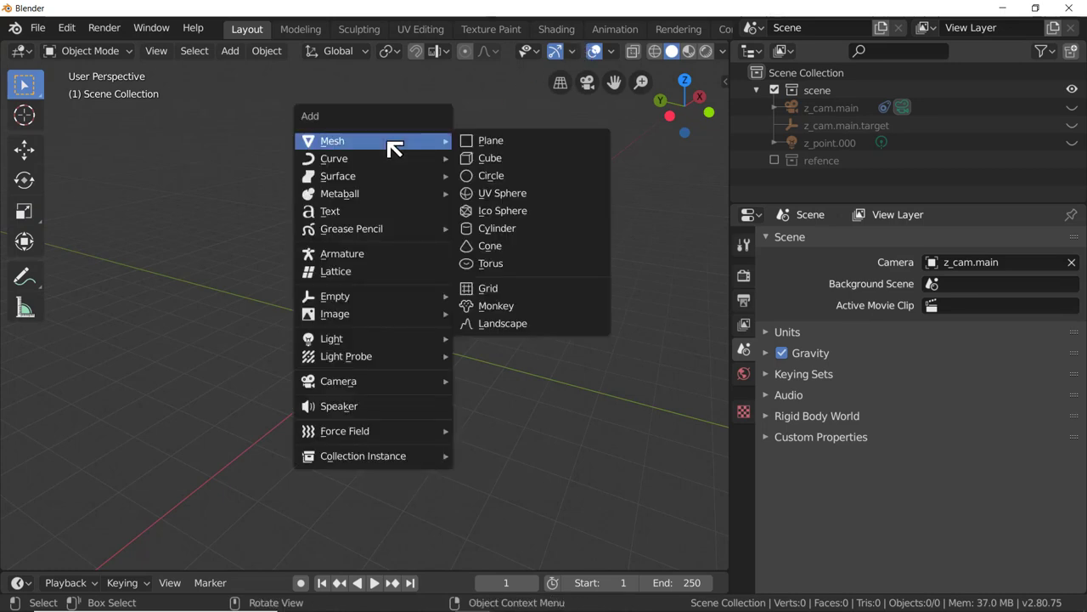
click(586, 332)
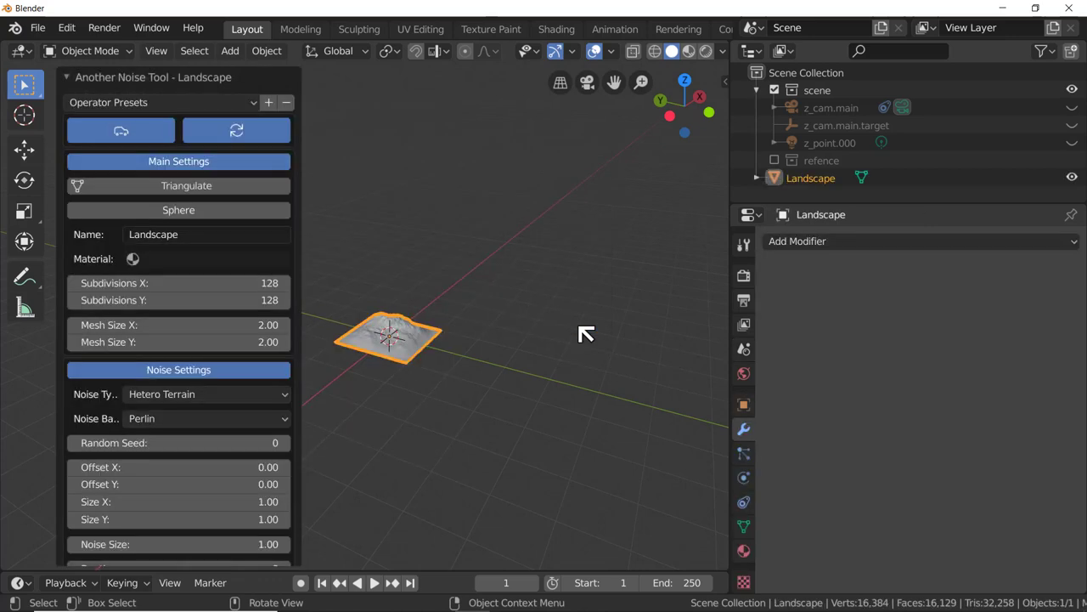
click(69, 77)
scroll(157, 378, down, 10)
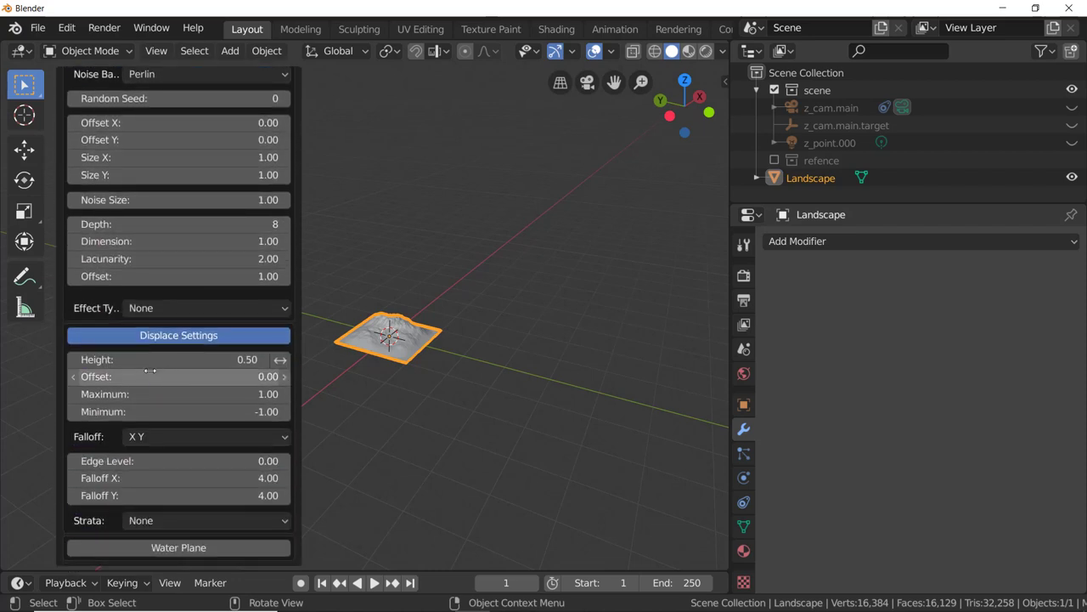
scroll(158, 378, up, 10)
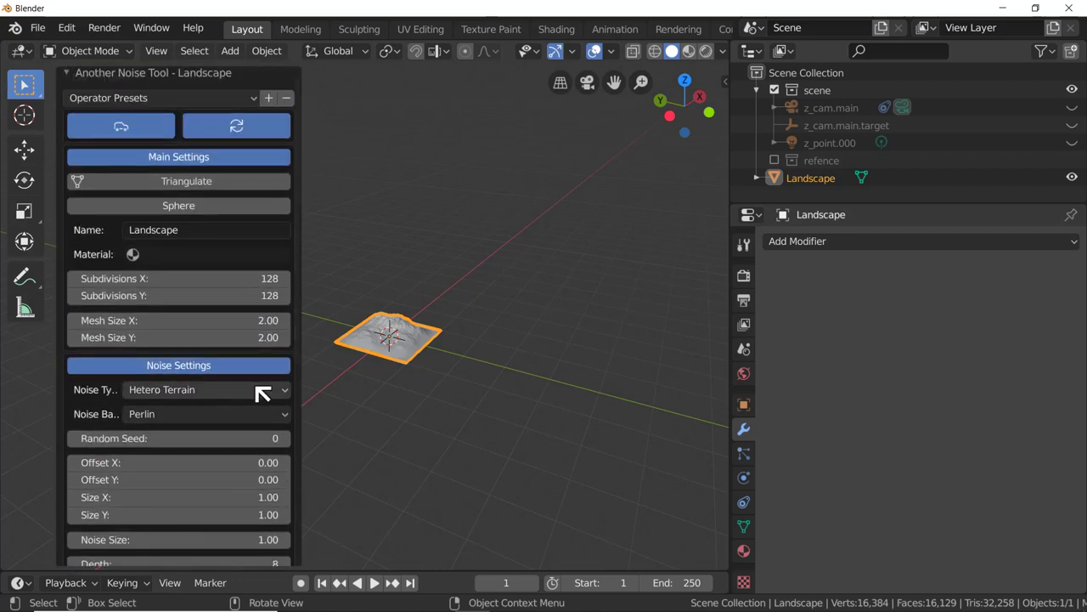
scroll(356, 352, up, 5)
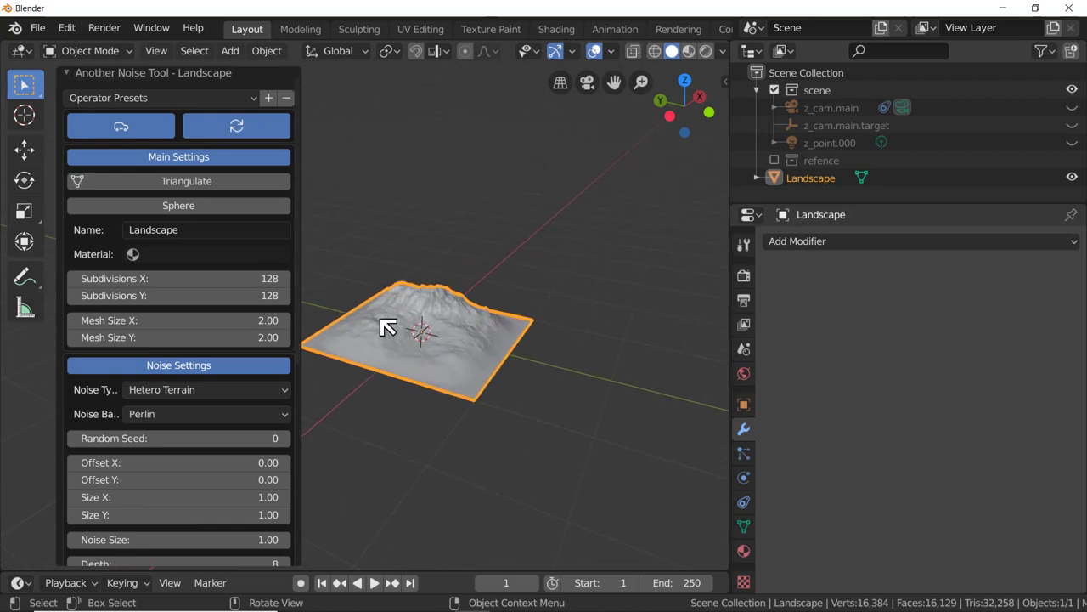
scroll(387, 325, up, 2)
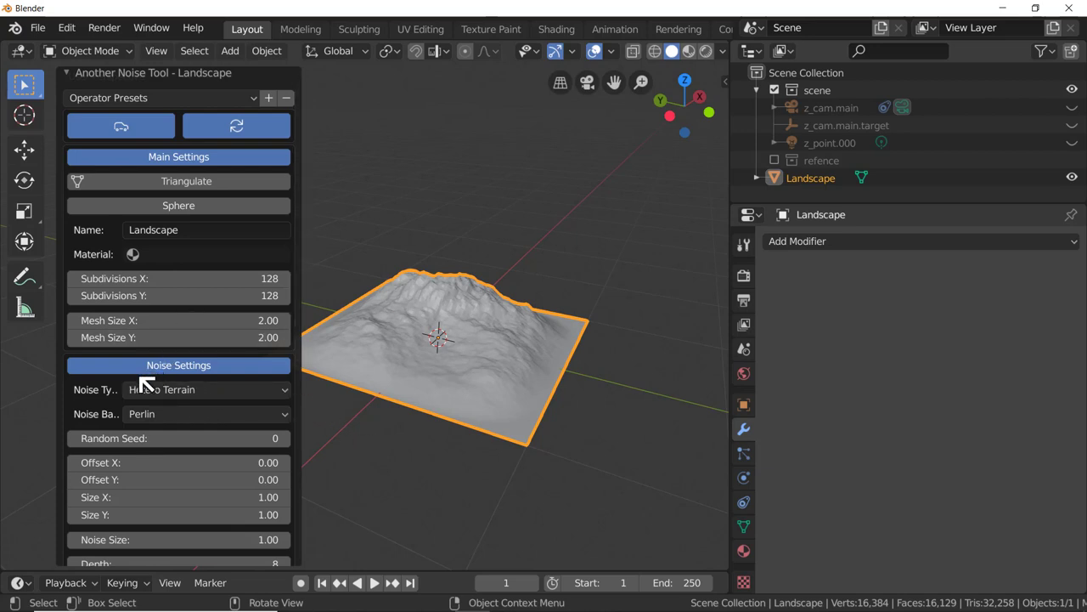
Step: Try the Planet Noise and Hybrid MFractal noise types on the landscape
click(244, 395)
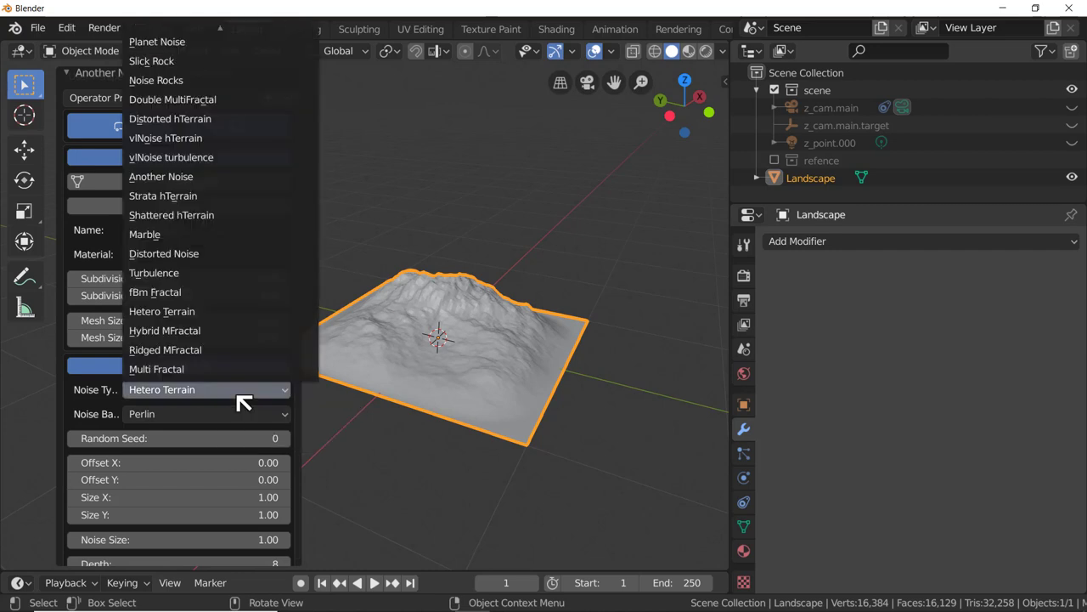
mouse_move(218, 29)
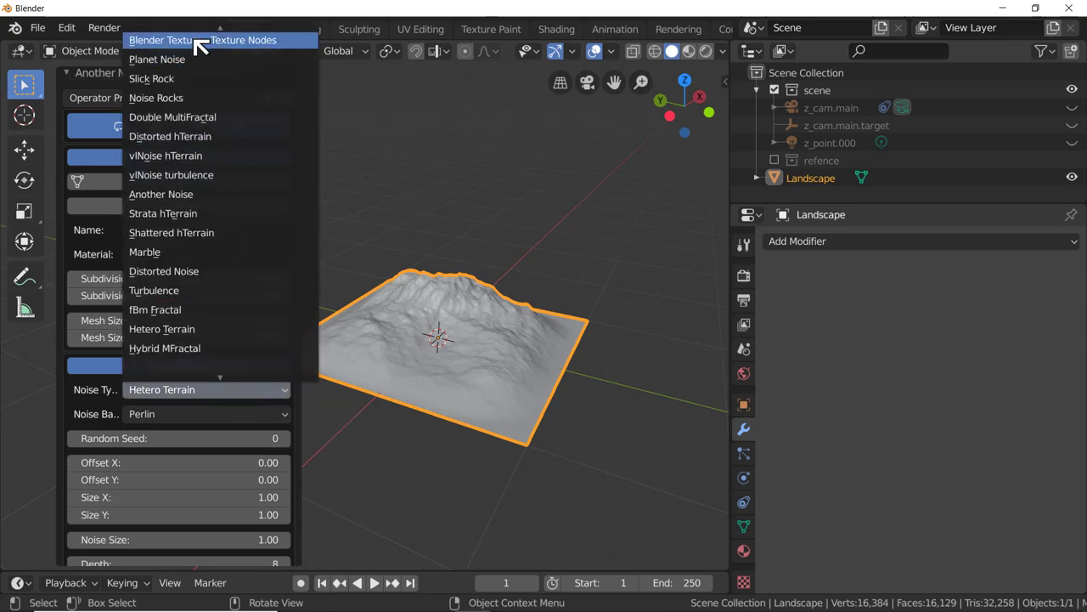
click(180, 58)
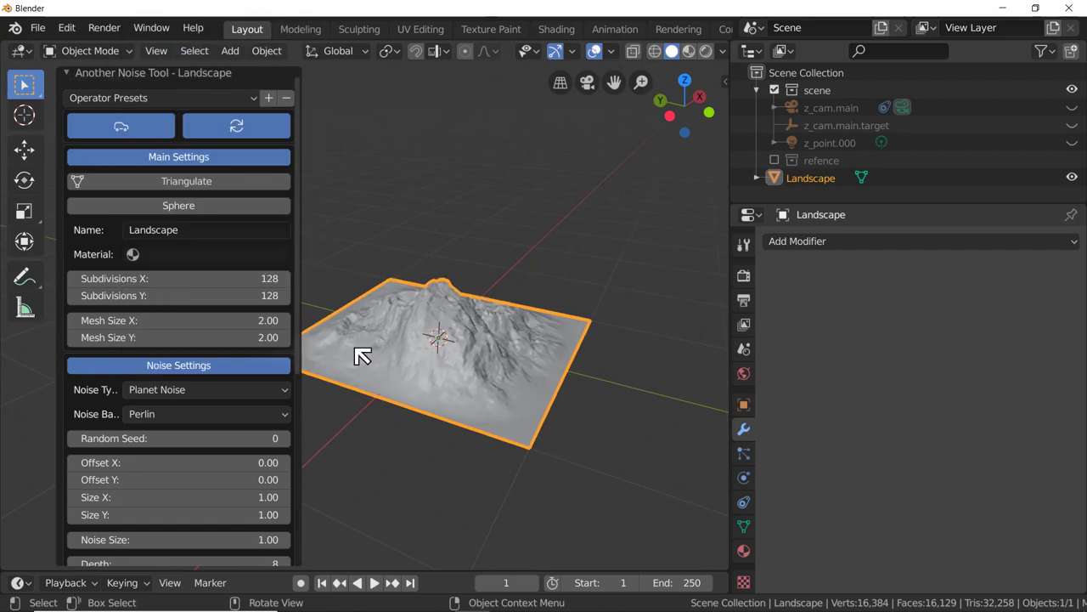
click(220, 390)
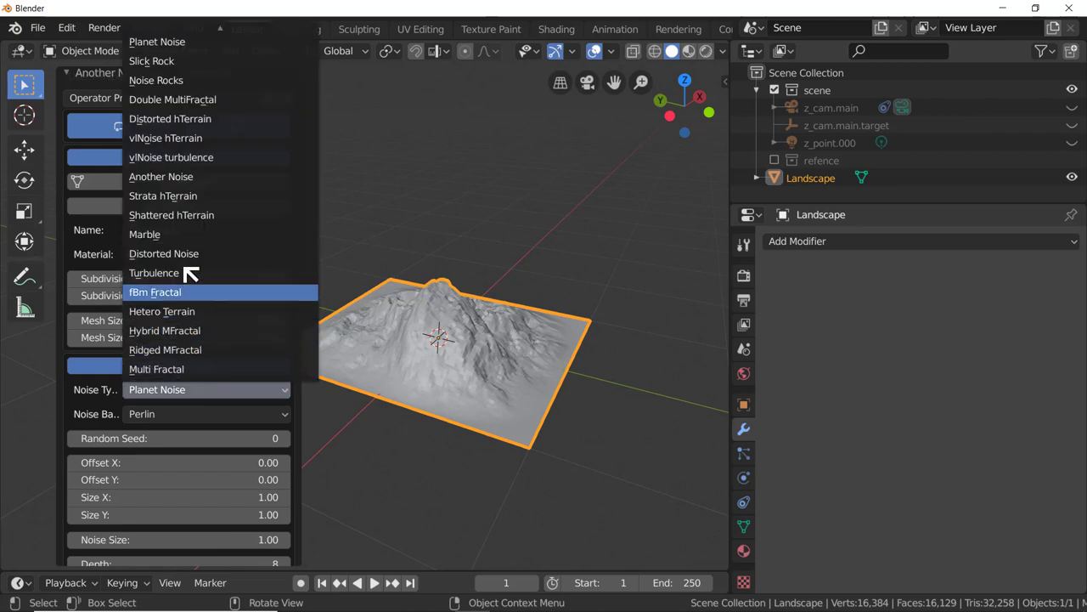
scroll(195, 359, up, 1)
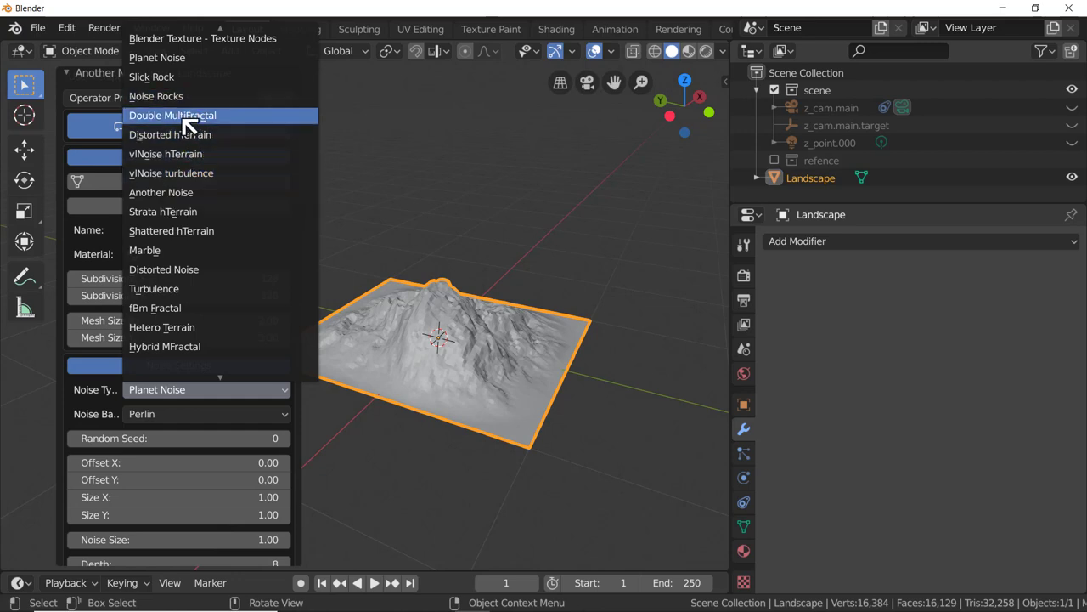
click(181, 349)
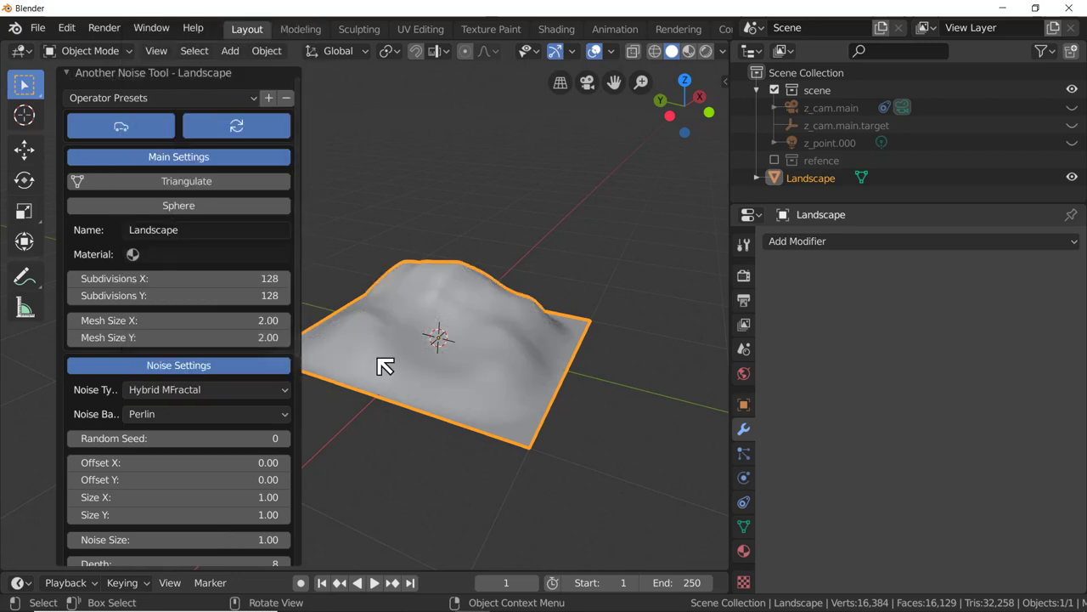
mouse_move(471, 342)
middle_down()
mouse_move(440, 371)
mouse_move(485, 332)
middle_up()
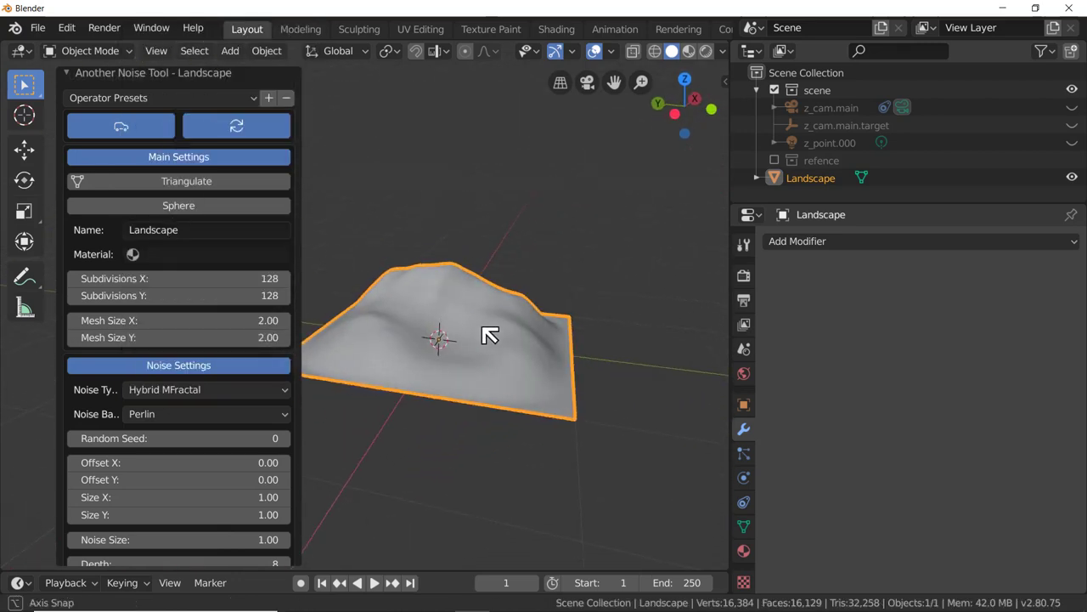
Step: Set the landscape's noise type to Strata hTerrain and inspect the terrain from another side
click(158, 393)
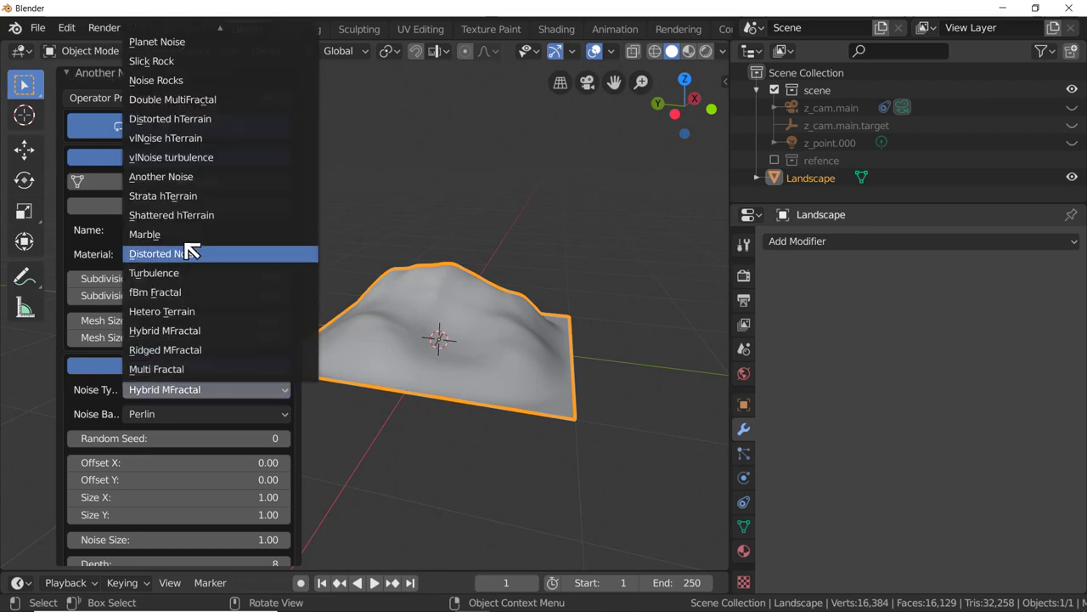
click(201, 197)
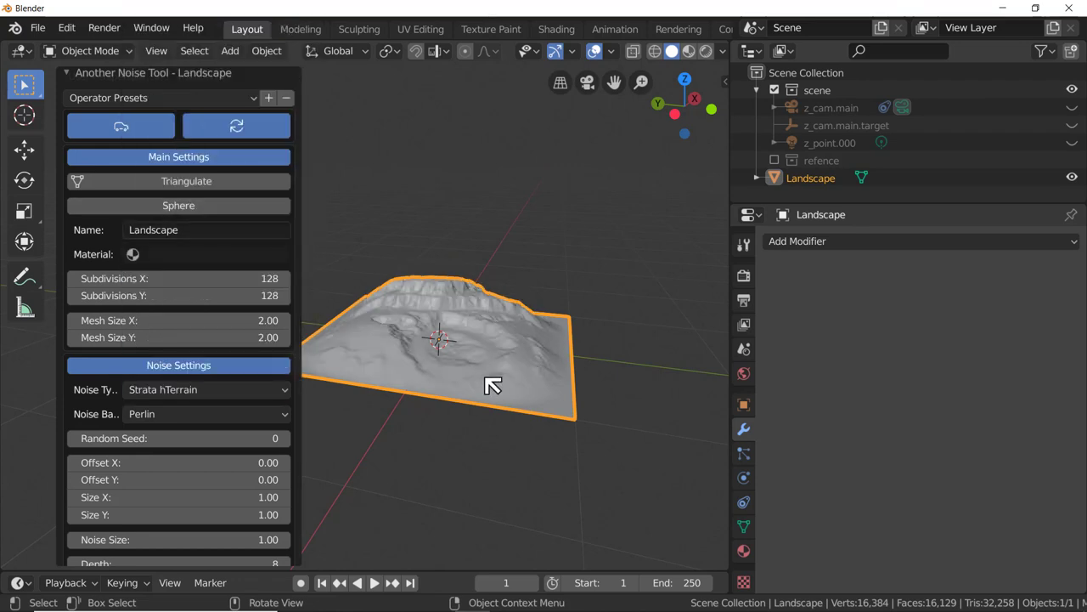
middle_drag(485, 405, 440, 378)
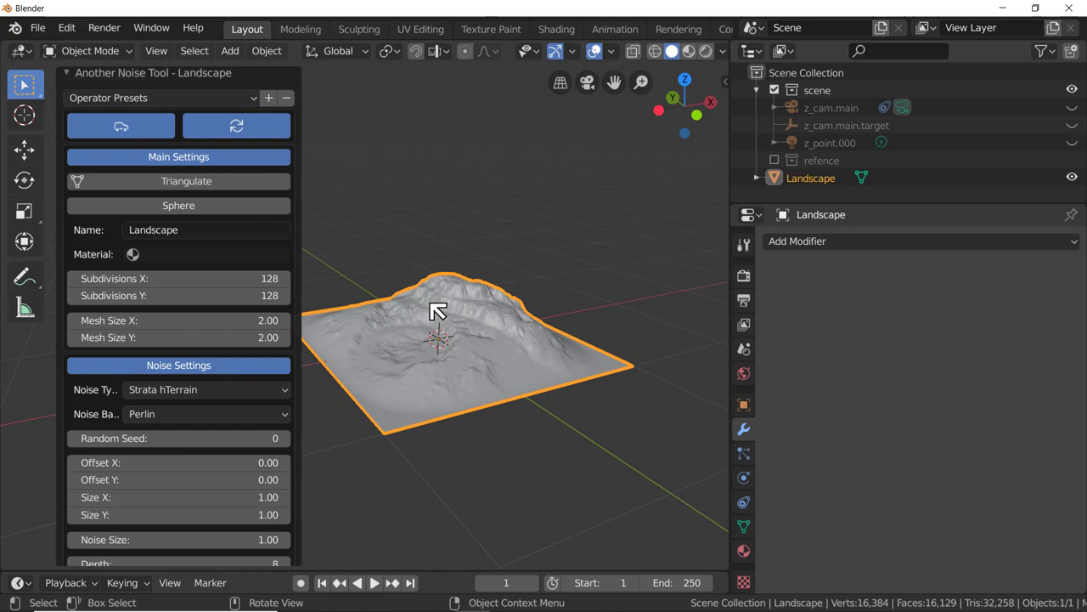
Step: Switch the 3D view to orthographic projection and widen the viewport for a closer look at the landscape
click(564, 94)
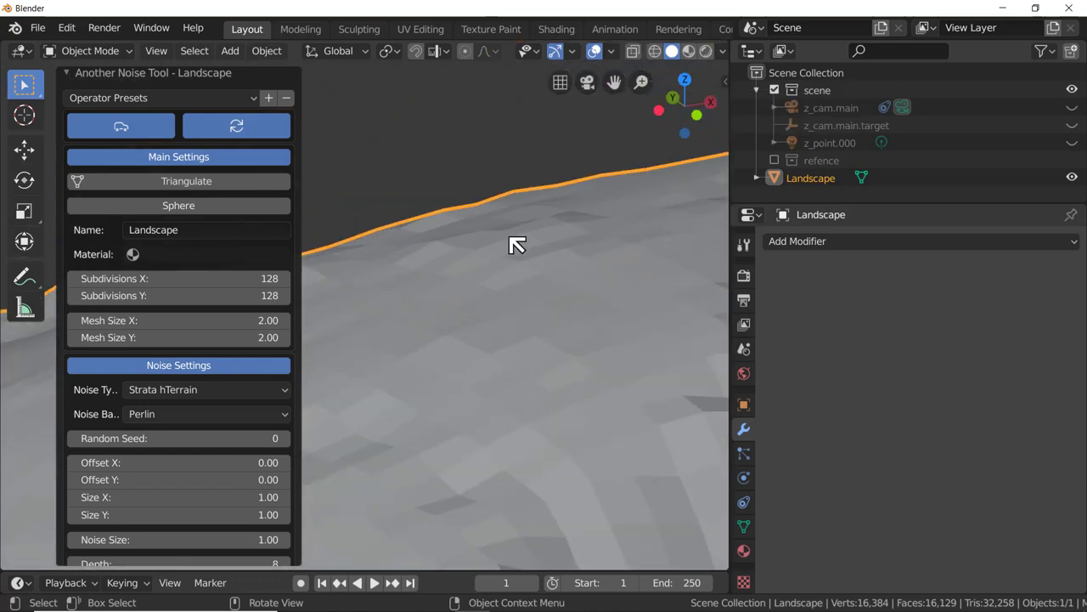
scroll(516, 244, down, 10)
scroll(647, 254, up, 3)
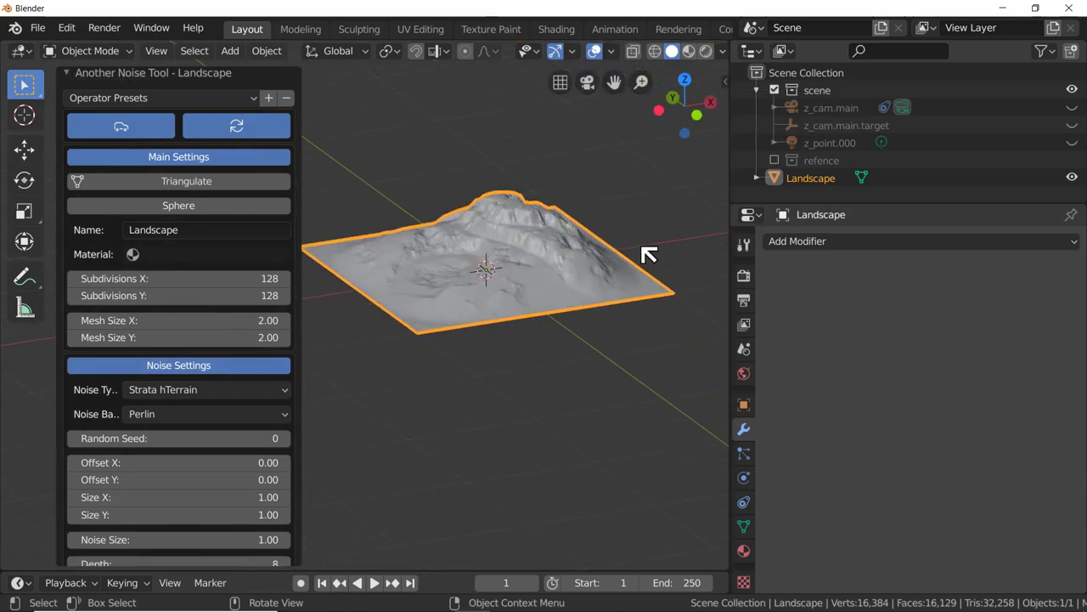
scroll(648, 254, up, 2)
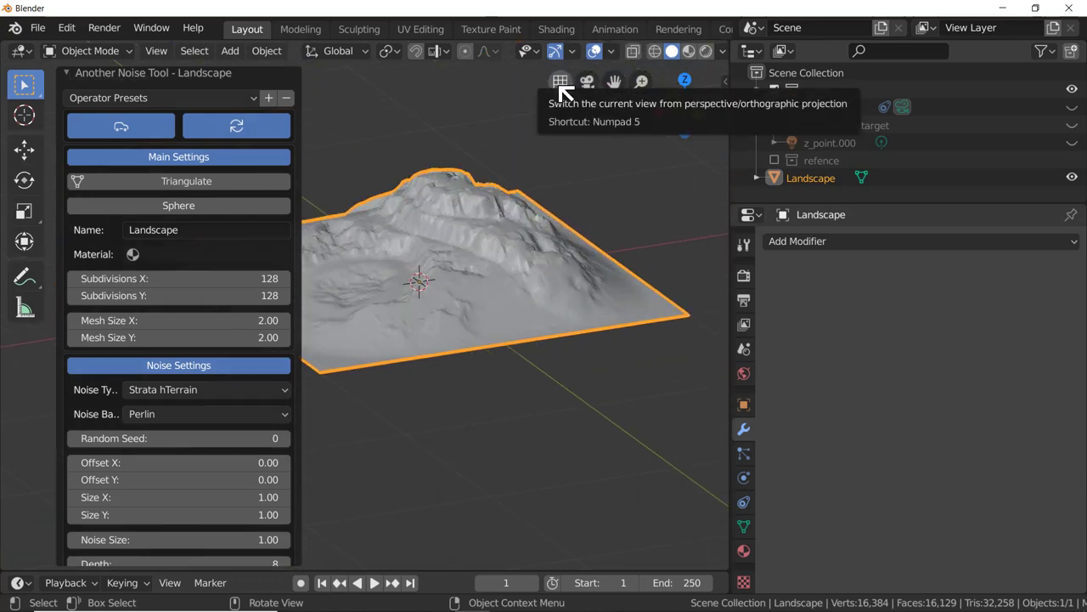
scroll(408, 230, up, 5)
middle_drag(407, 230, 425, 230)
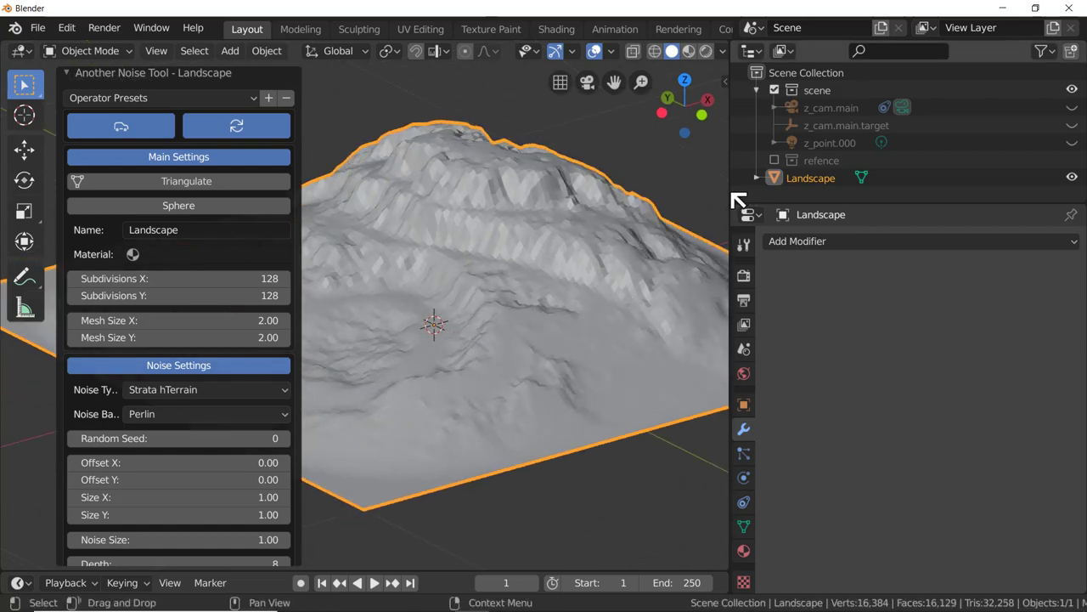
drag(729, 195, 903, 195)
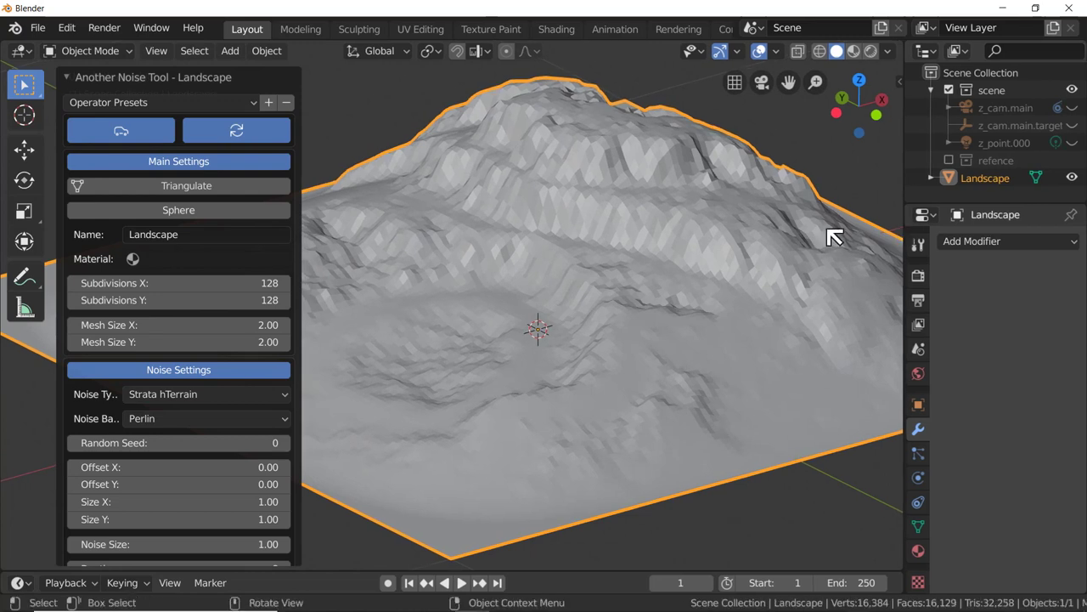
Step: Try smooth shading on the landscape mesh, then revert it to its faceted look
scroll(516, 279, down, 1)
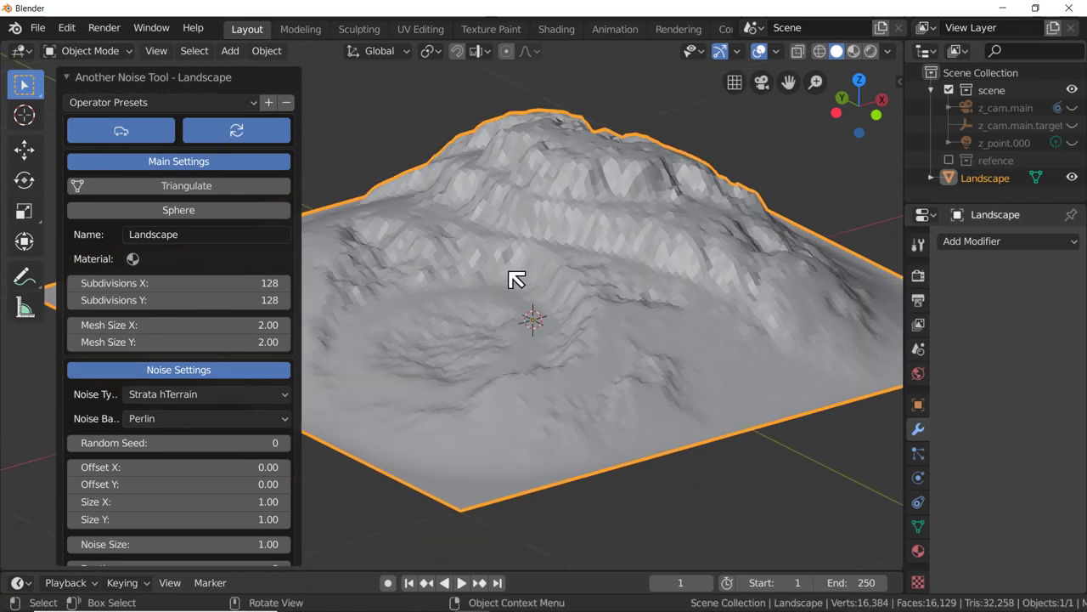
middle_drag(515, 279, 521, 292)
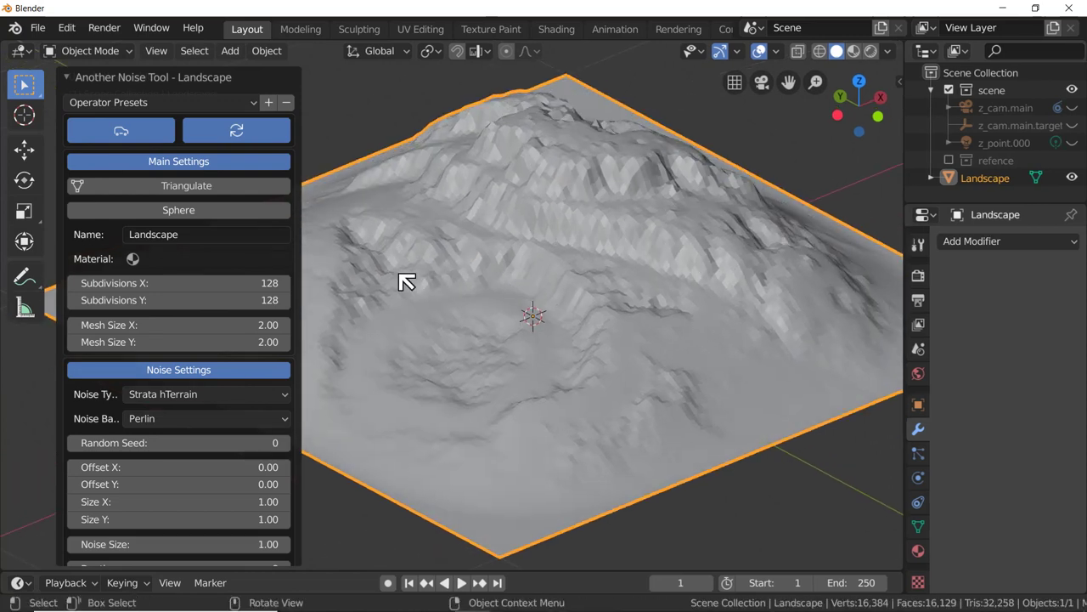
right_click(491, 246)
click(491, 242)
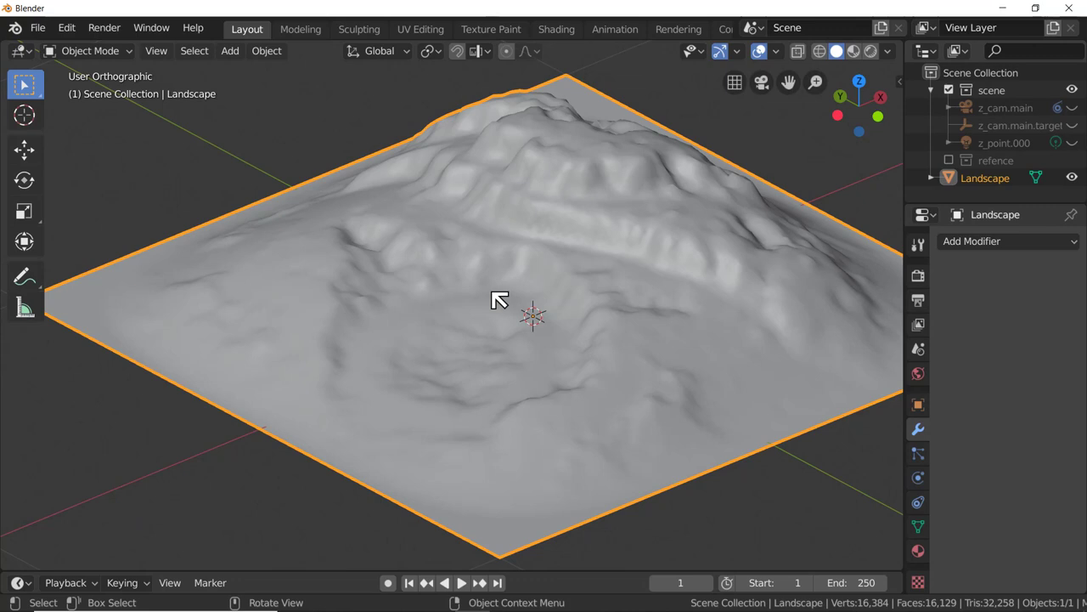
key(ctrl+z)
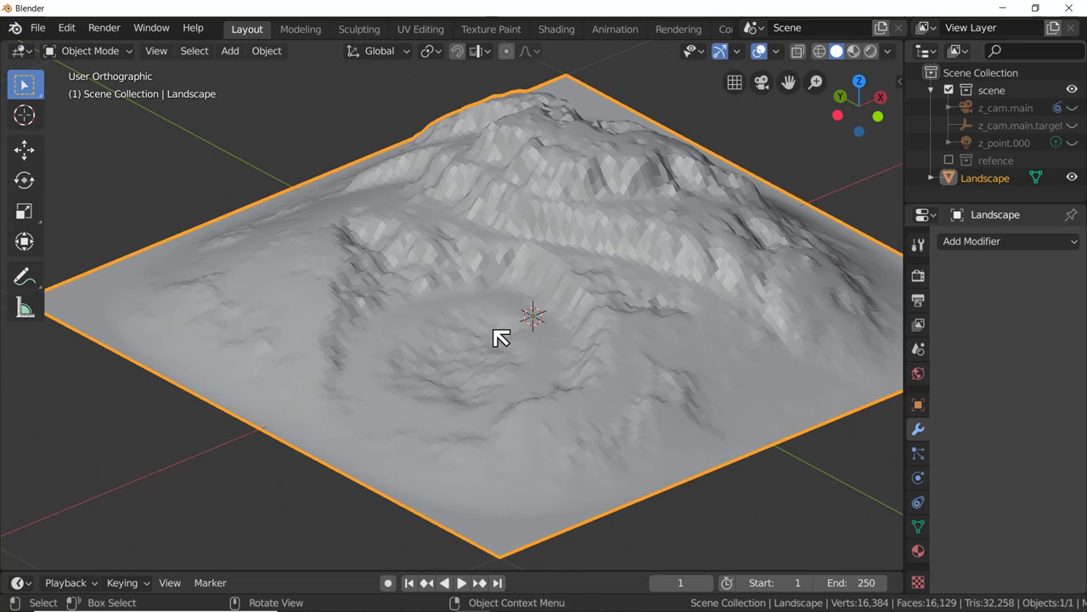
Step: Delete the existing landscape and add a fresh Landscape mesh to the scene
key(Delete)
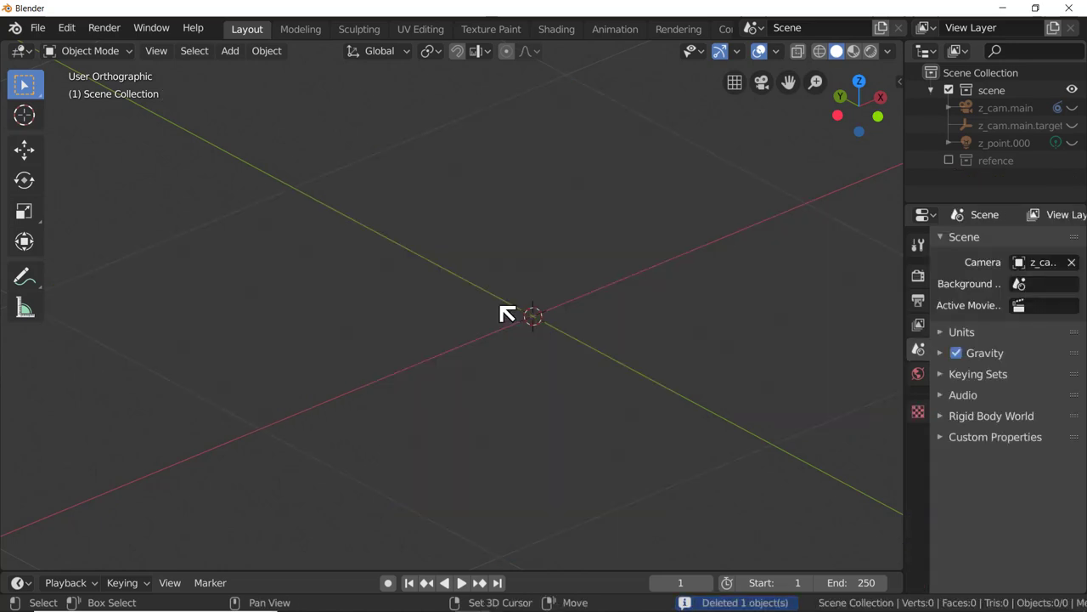
key(shift+a)
mouse_move(510, 281)
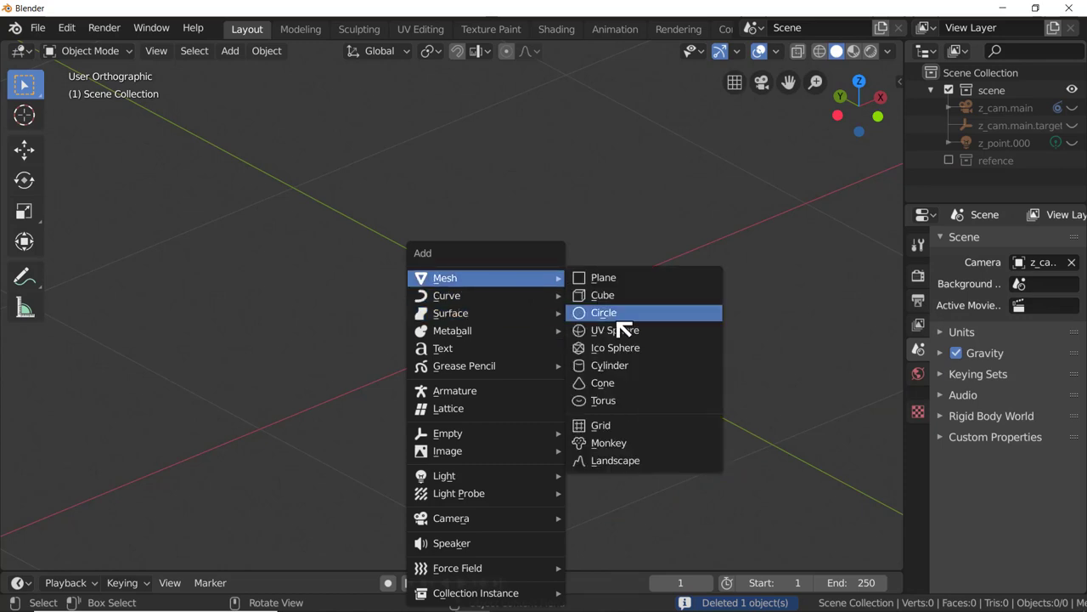
click(643, 461)
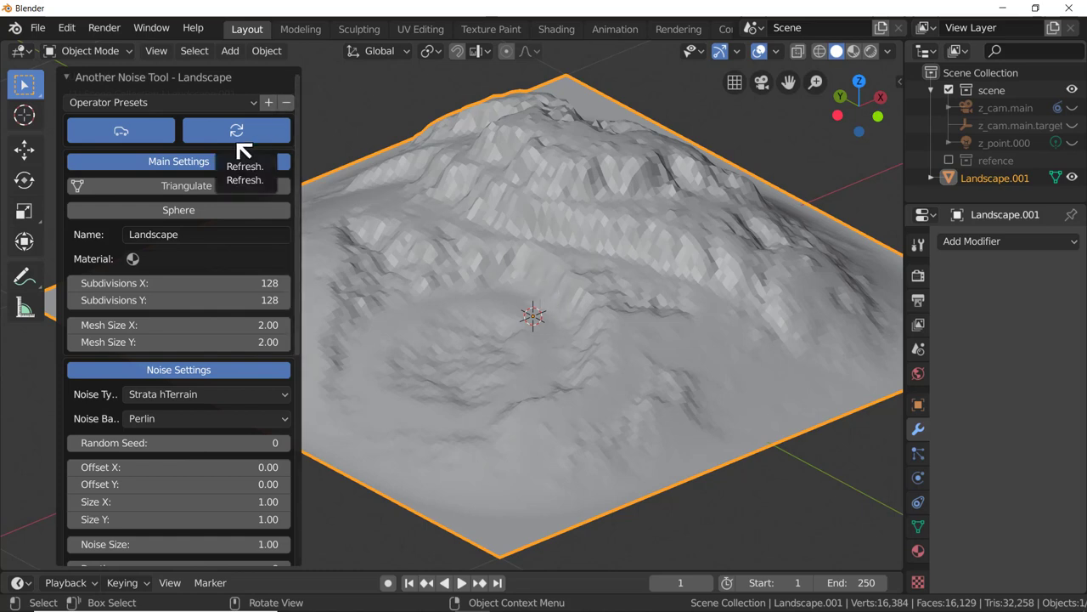
Step: Enable the landscape's water plane and raise its level to 0.10
scroll(203, 267, down, 4)
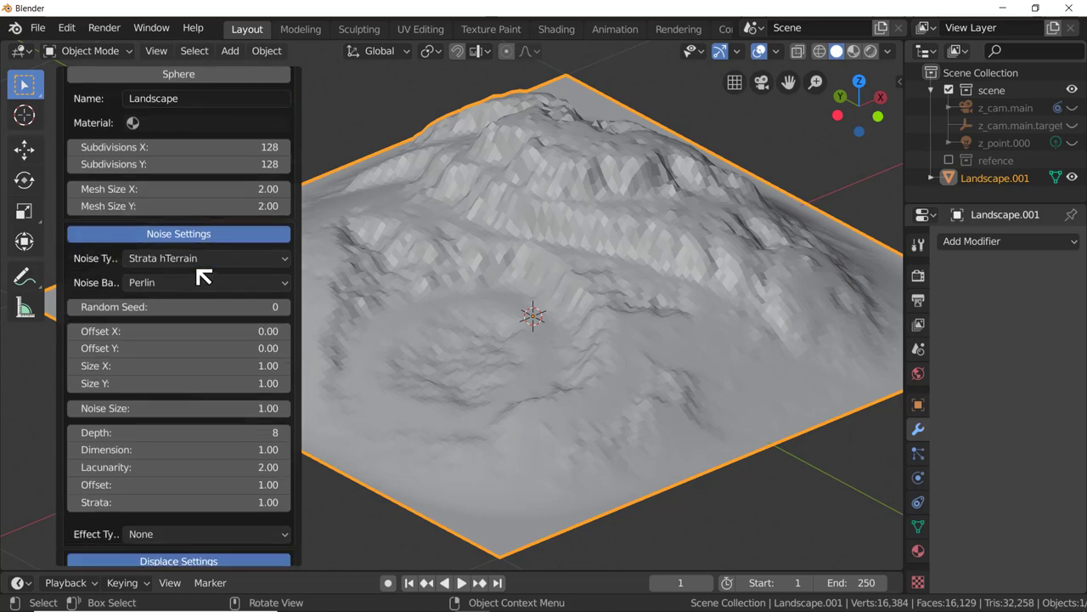
scroll(204, 276, down, 6)
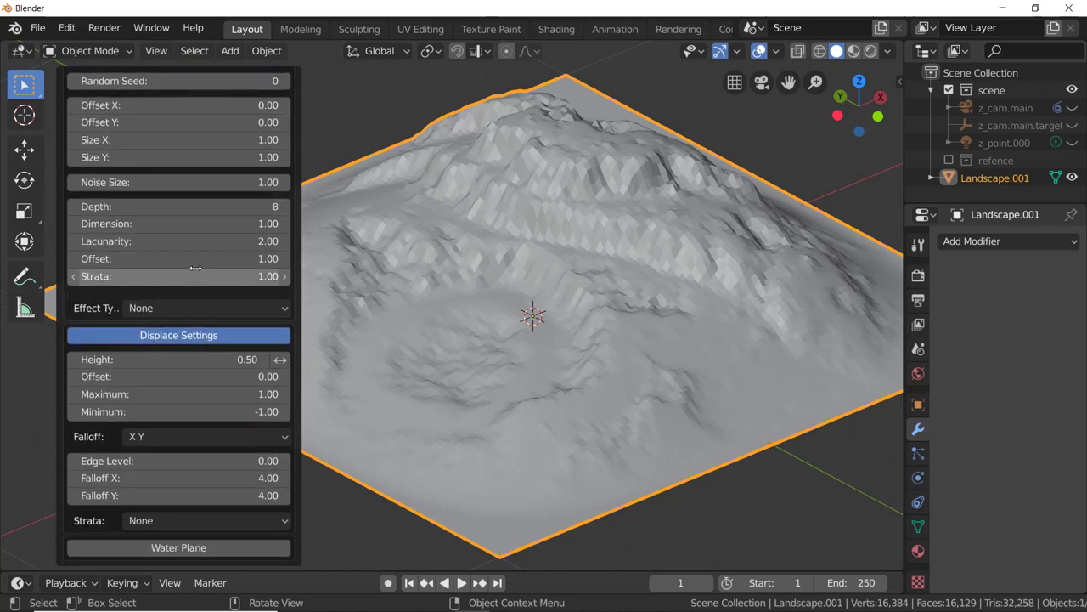
click(236, 552)
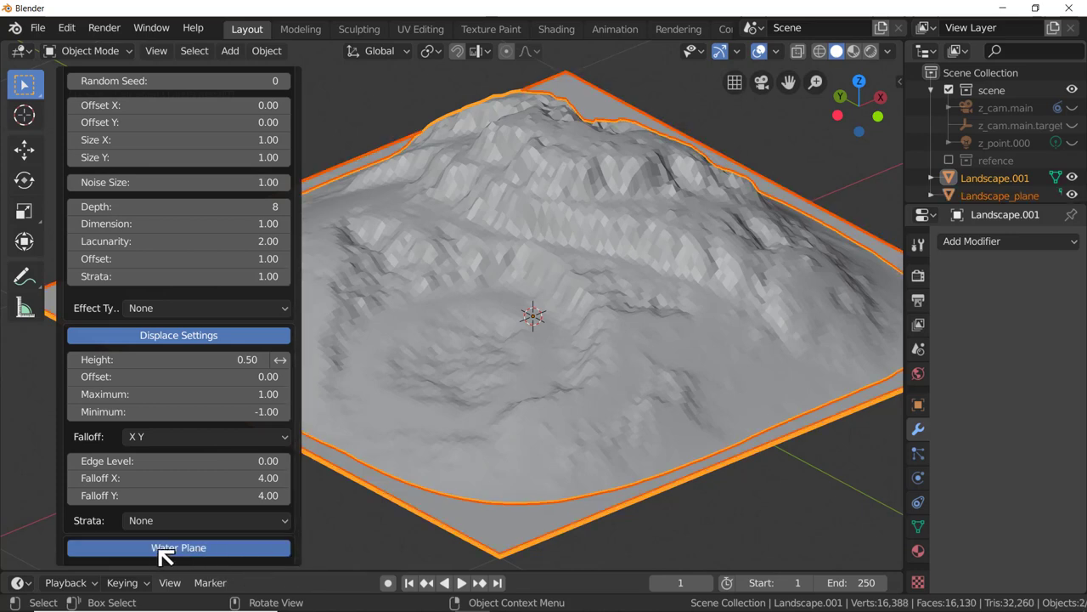
scroll(266, 456, down, 2)
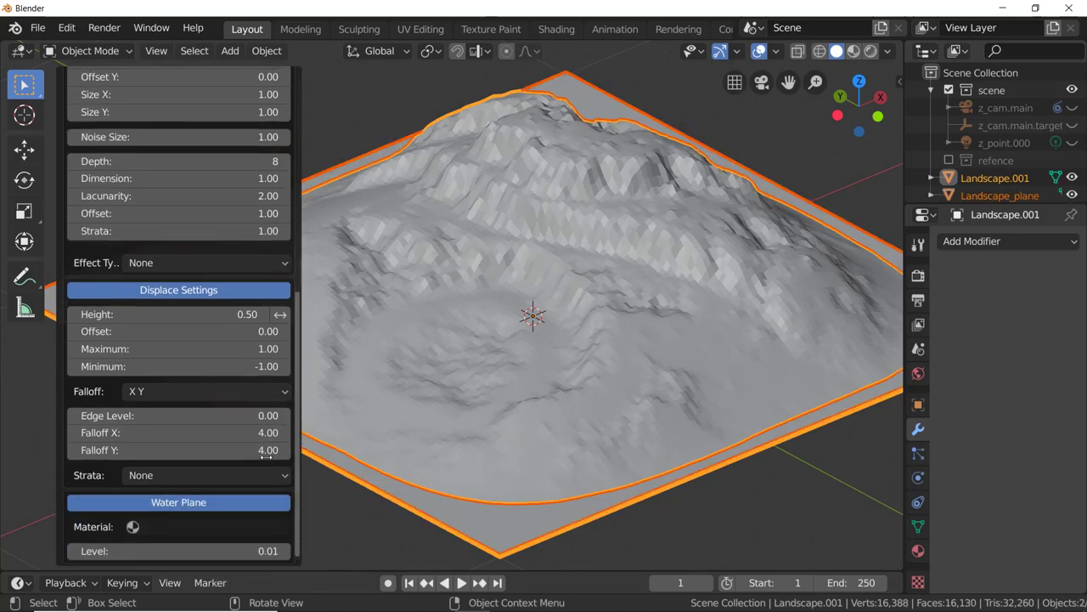
scroll(259, 459, down, 1)
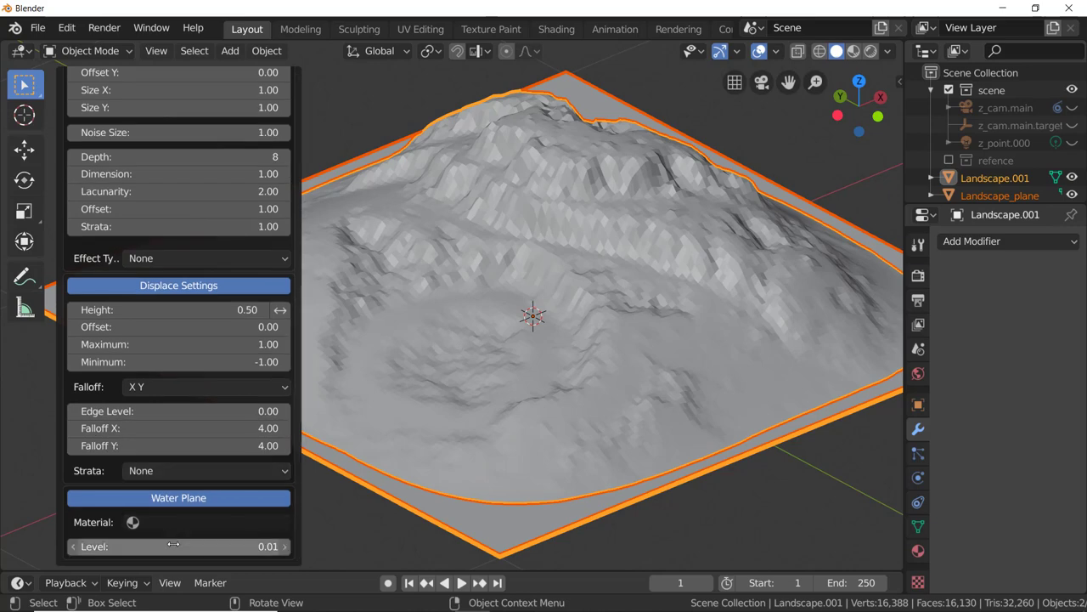
mouse_move(173, 544)
mouse_down()
mouse_move(217, 544)
mouse_move(184, 544)
mouse_up()
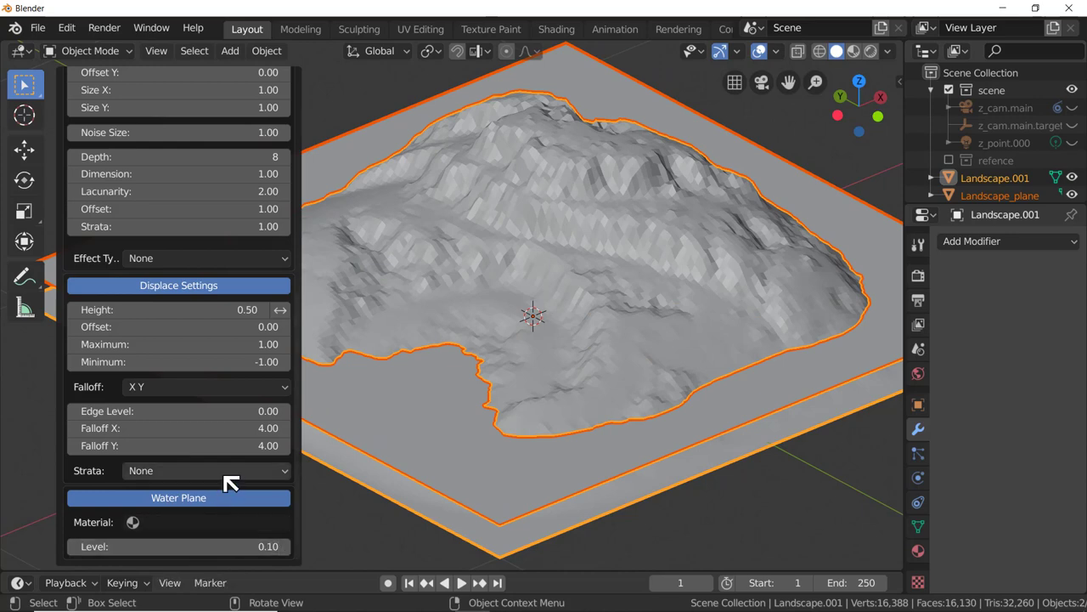
Step: Set the landscape's displacement falloff to None and inspect the terrain edges
scroll(230, 480, up, 2)
scroll(222, 474, down, 1)
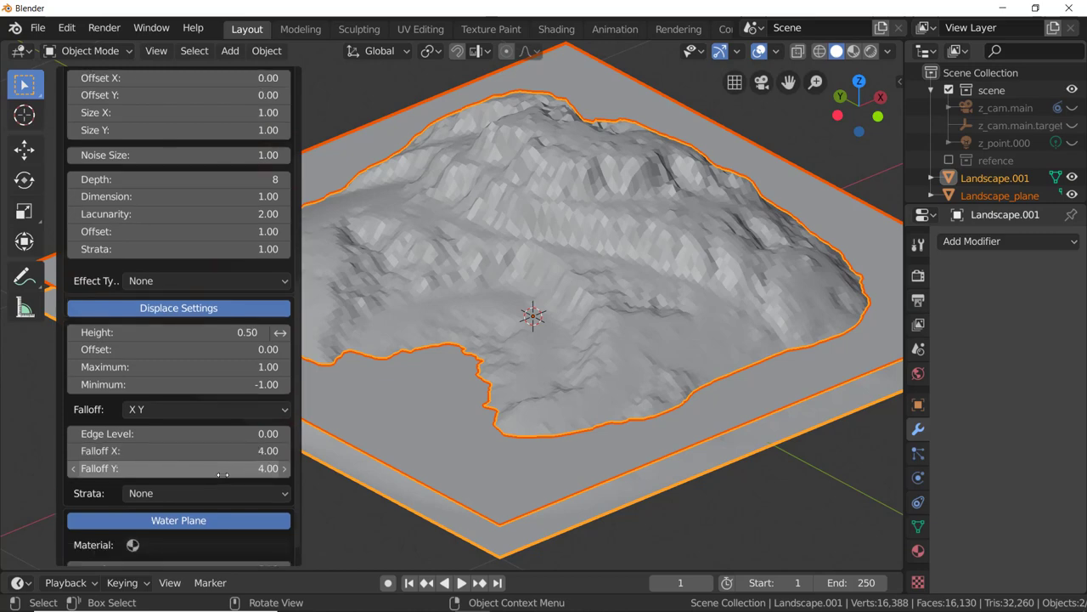
click(213, 411)
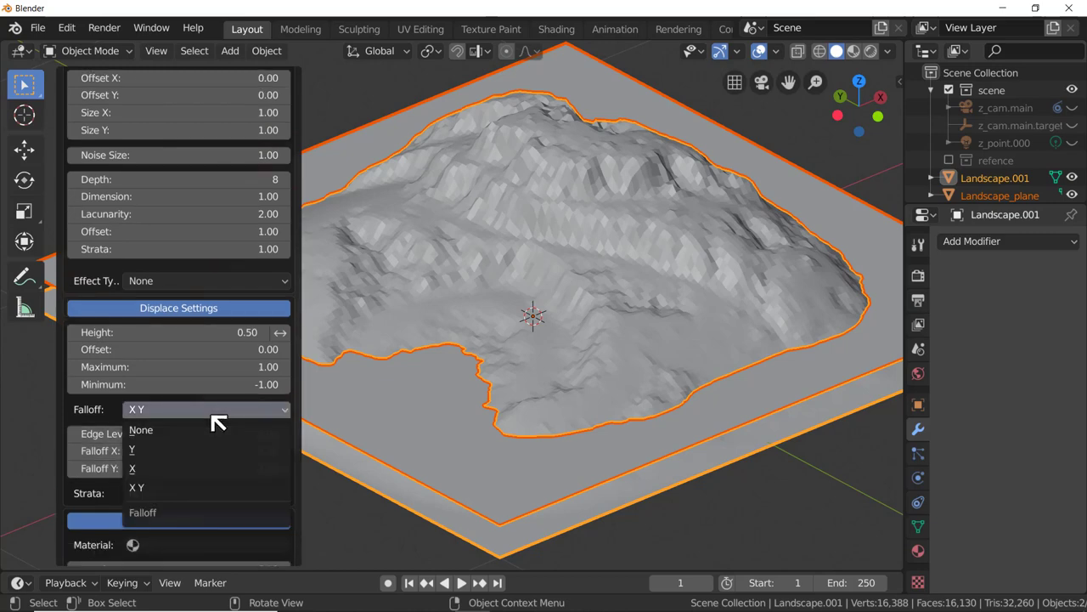
click(205, 428)
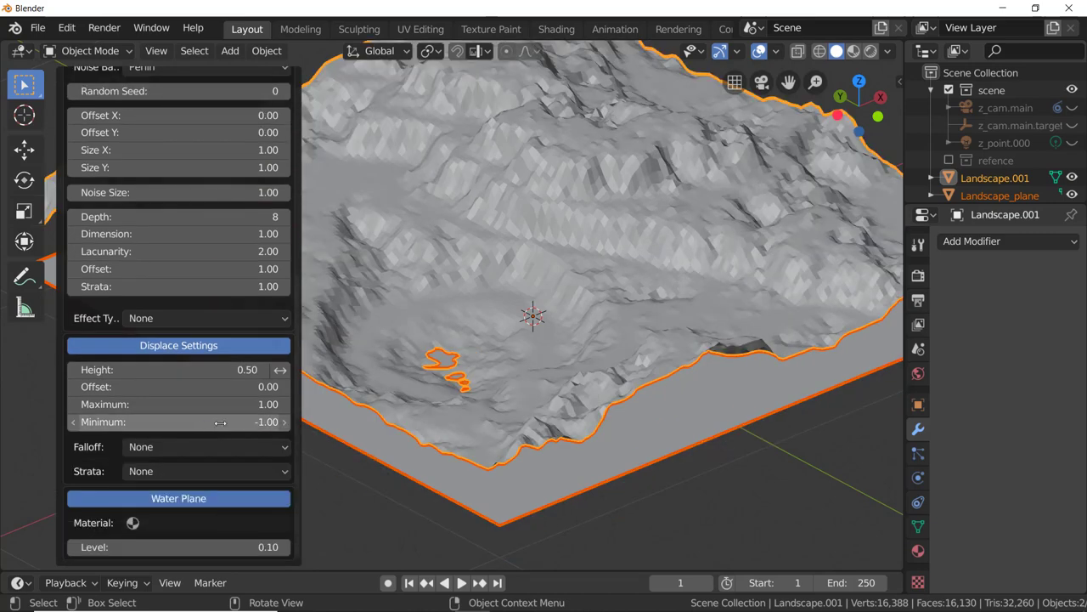
scroll(672, 292, down, 5)
middle_drag(672, 292, 617, 328)
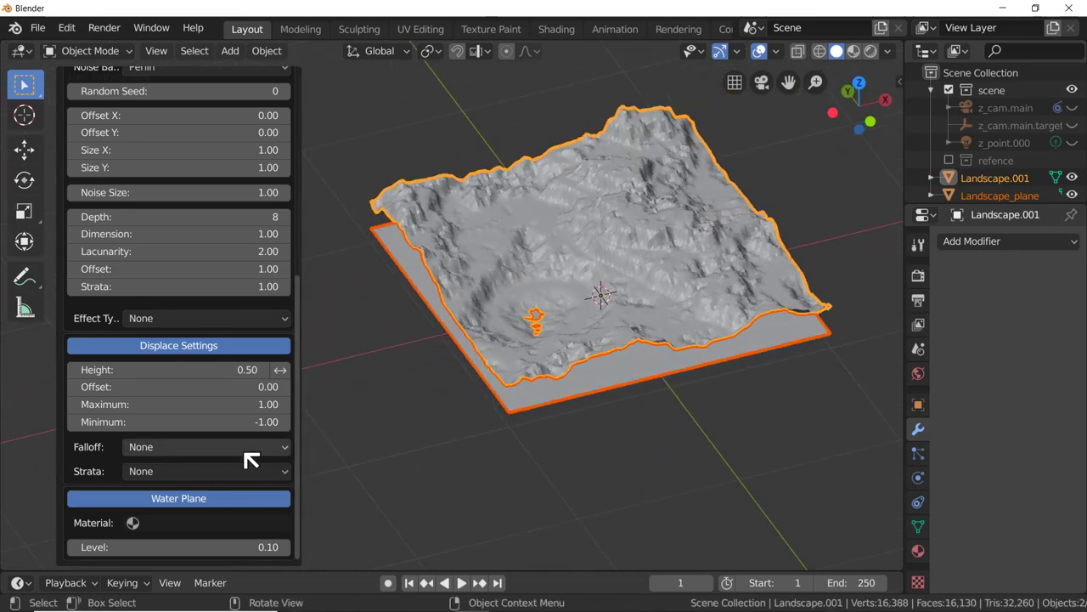
Step: Set the displacement falloff to Y and inspect the terrain from several sides
click(252, 447)
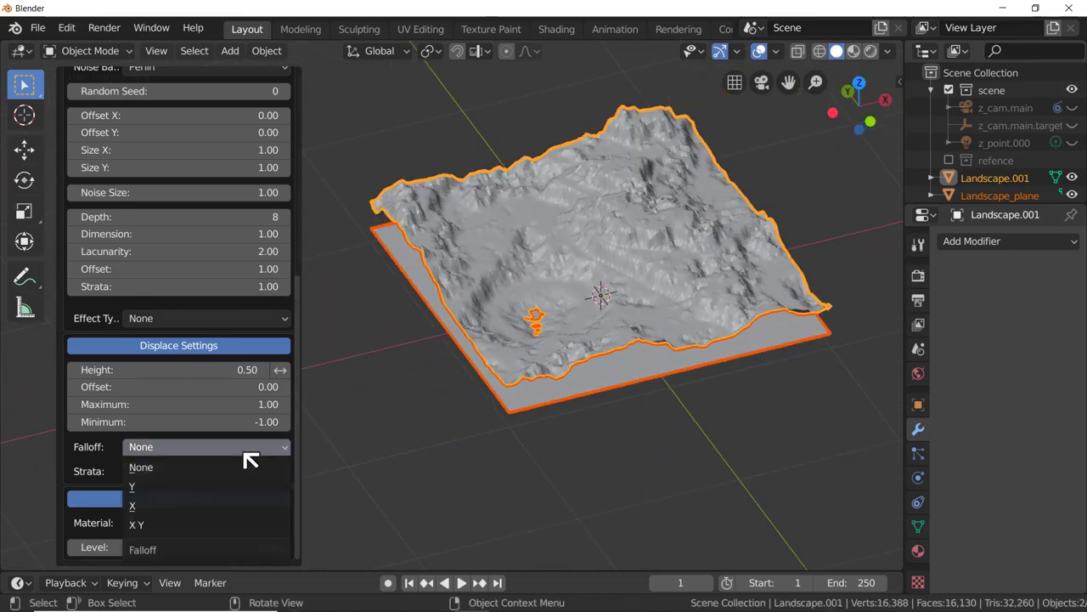
click(214, 492)
middle_drag(419, 439, 305, 430)
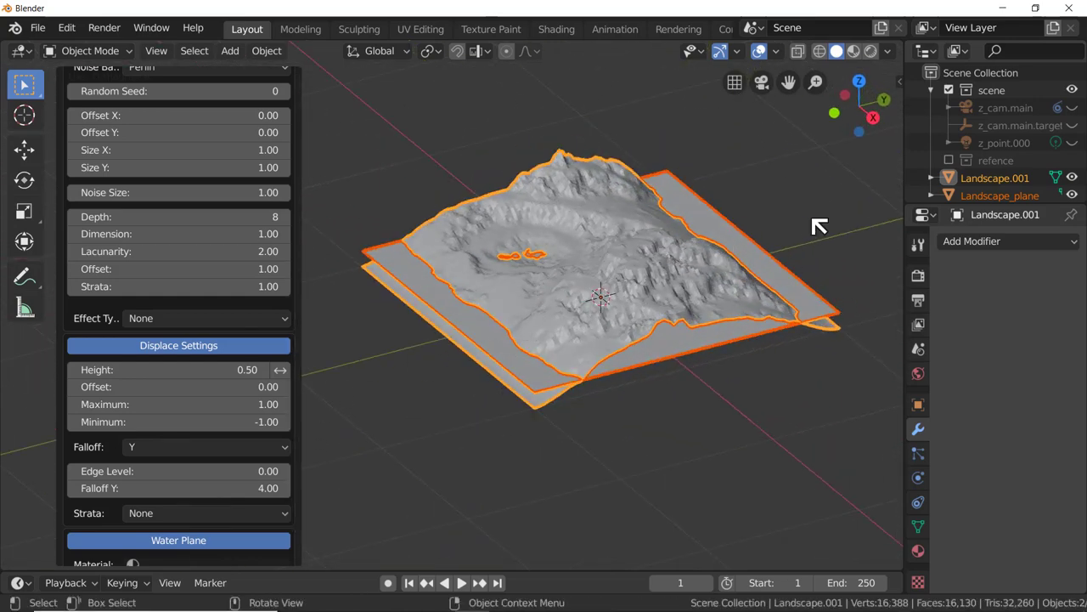
middle_drag(427, 322, 783, 272)
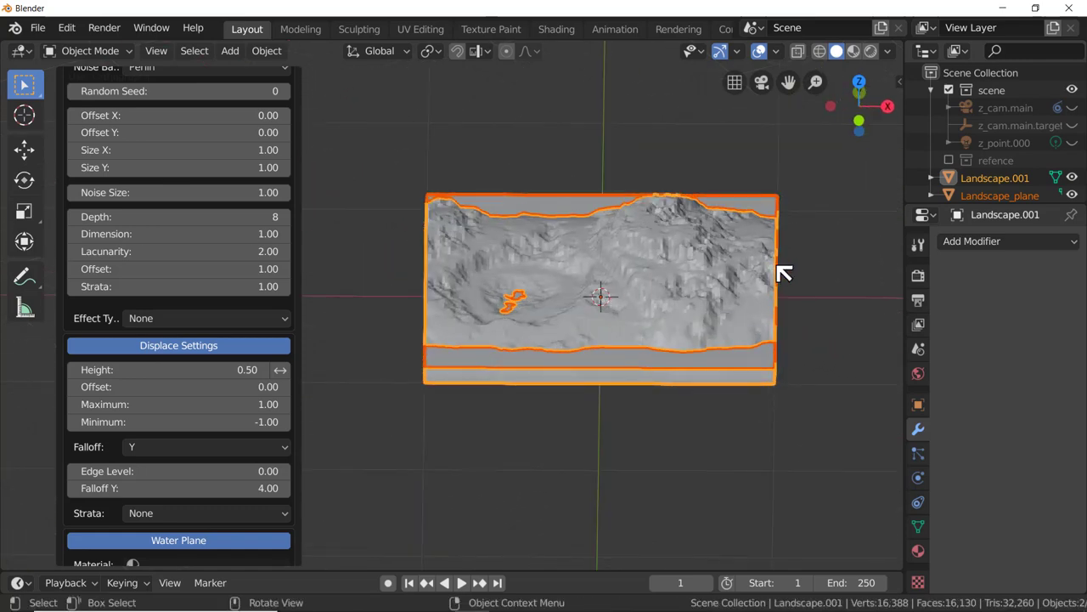
middle_drag(468, 301, 525, 297)
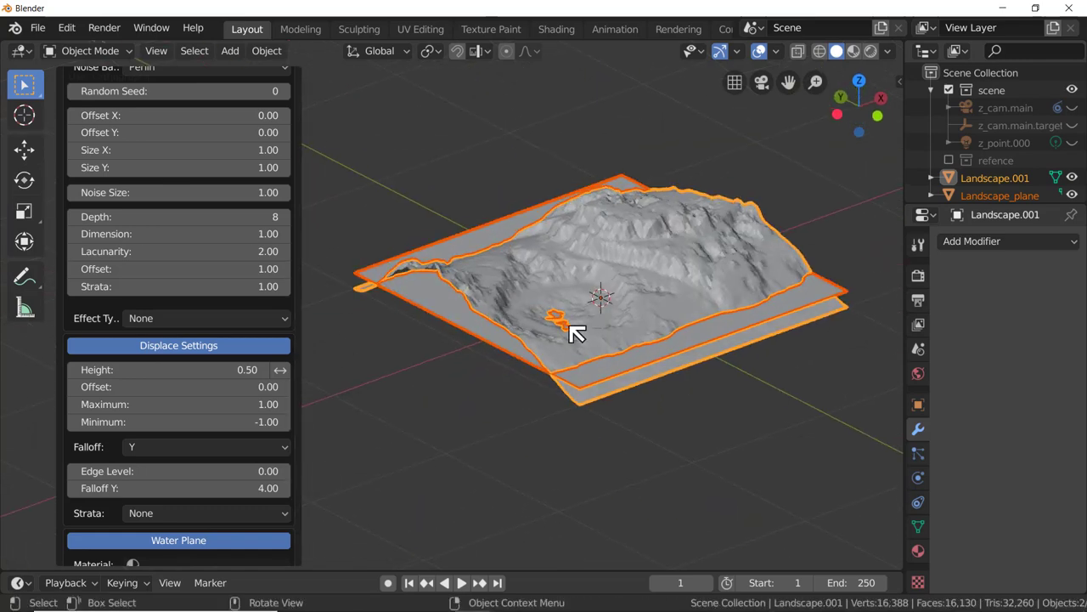
middle_drag(575, 333, 553, 332)
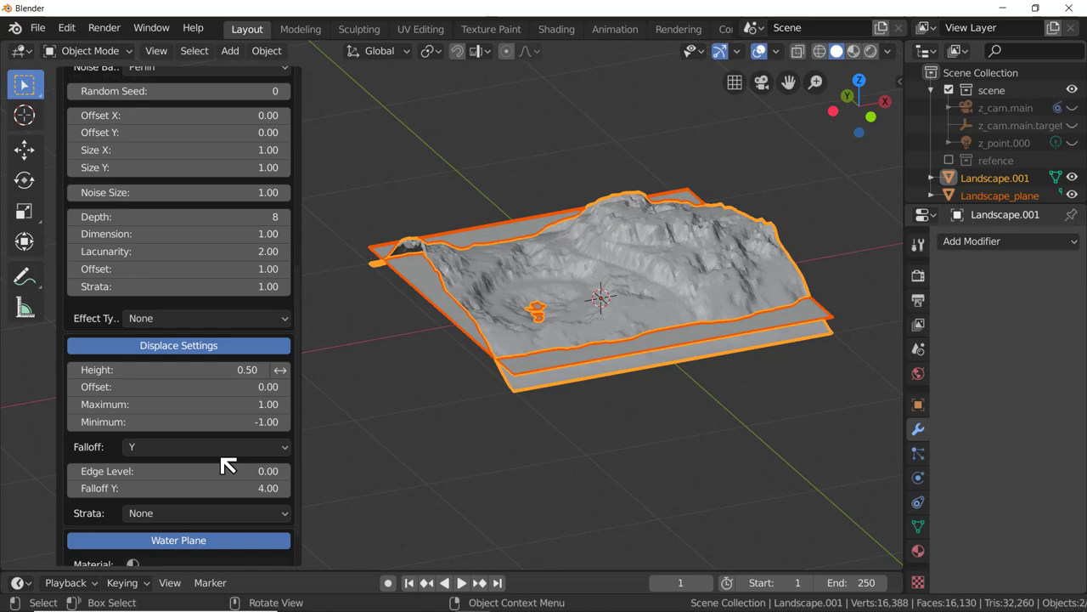
Step: Apply the Slick Rock operator preset to the landscape
scroll(181, 260, up, 2)
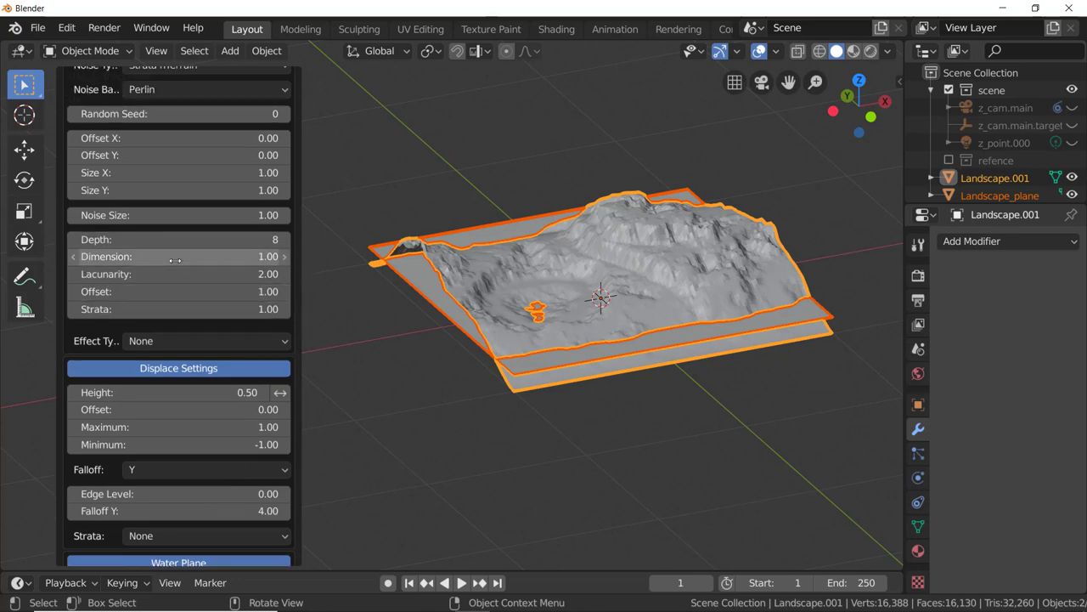
scroll(181, 260, up, 3)
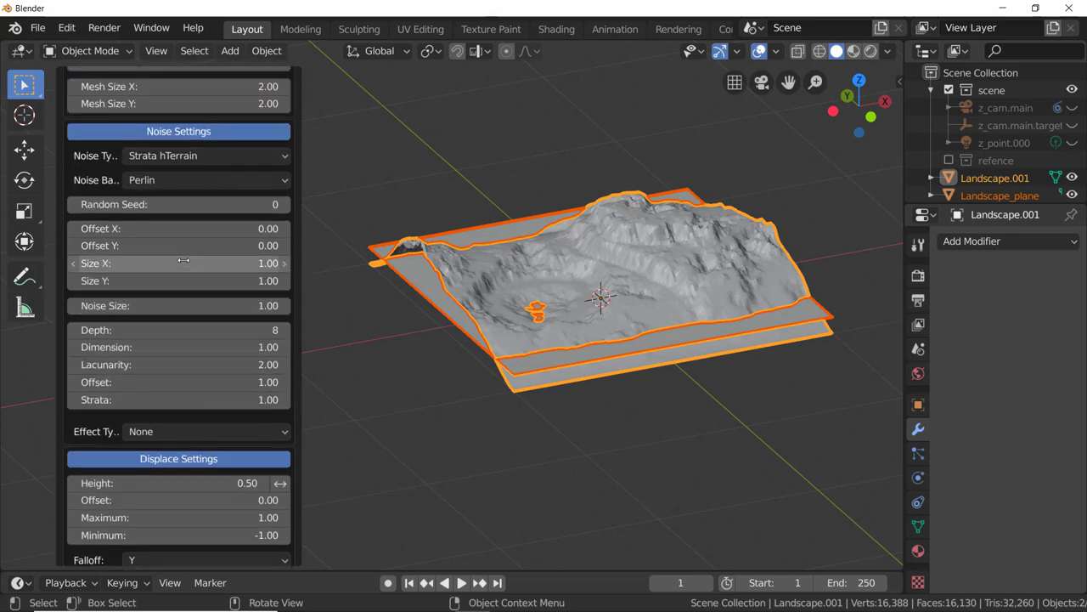
scroll(183, 260, up, 10)
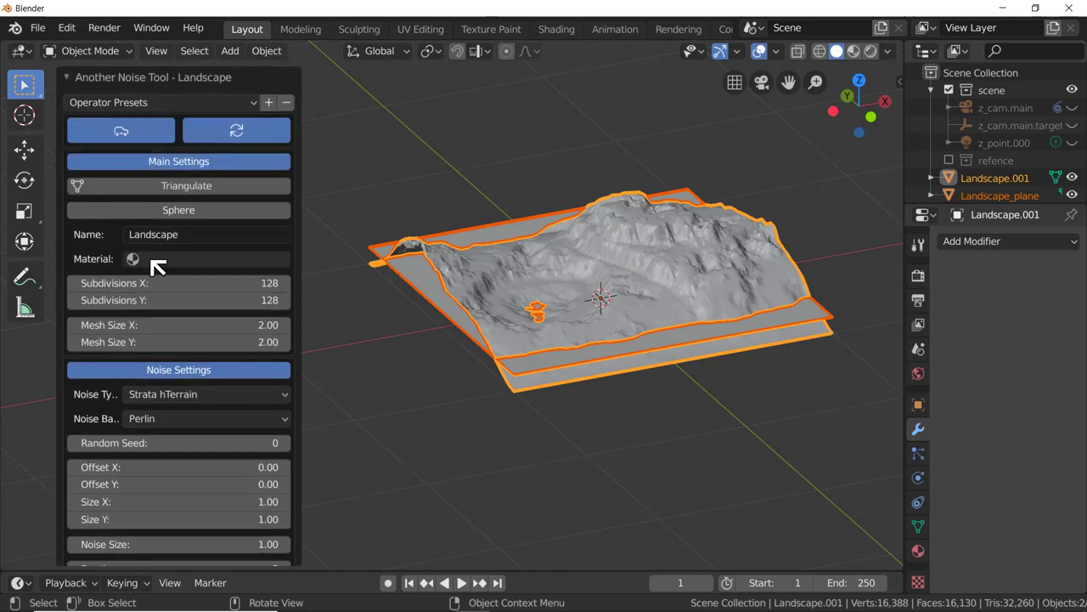
click(248, 106)
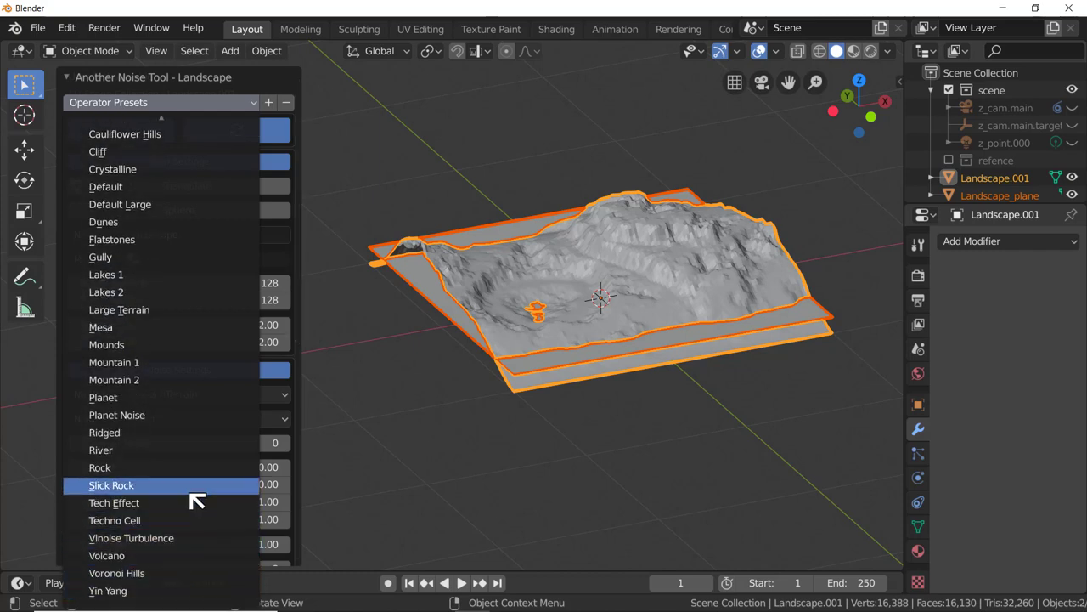
click(195, 485)
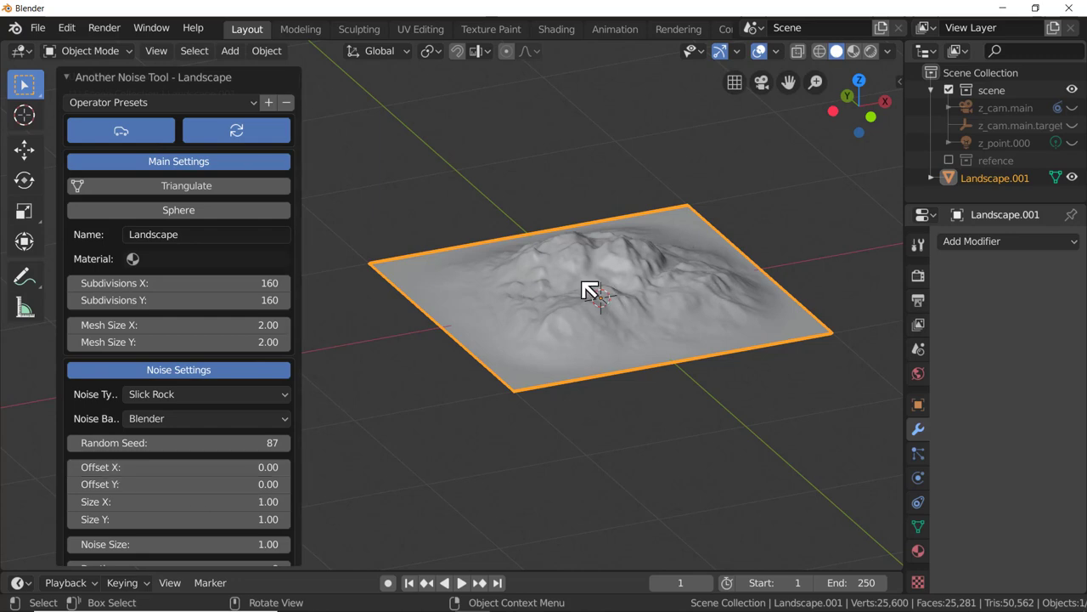
Step: Apply the Rock operator preset to the landscape and inspect the rock from different angles
click(245, 103)
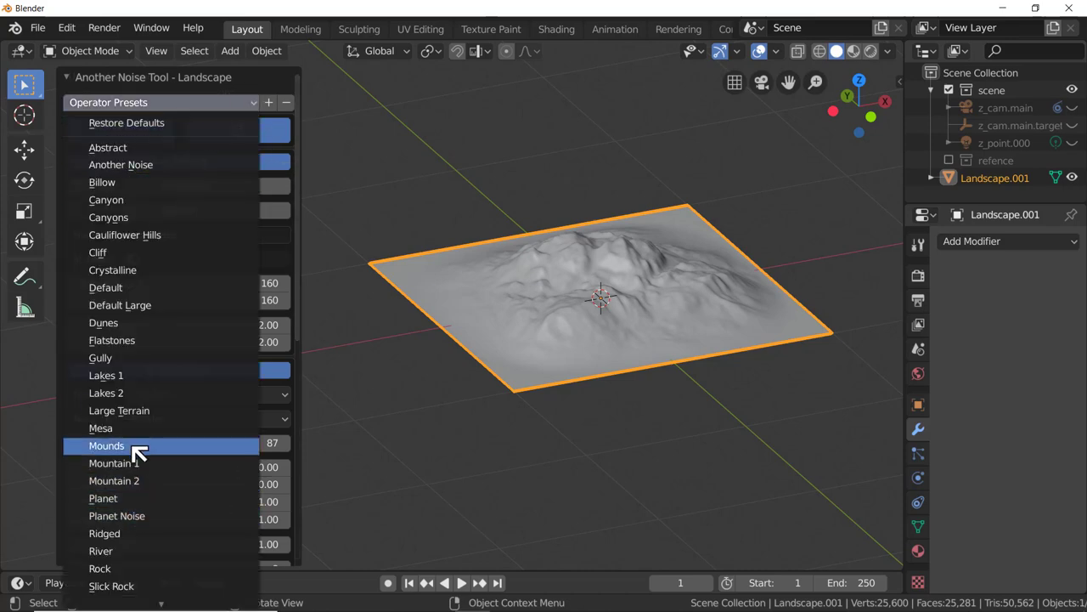
click(132, 570)
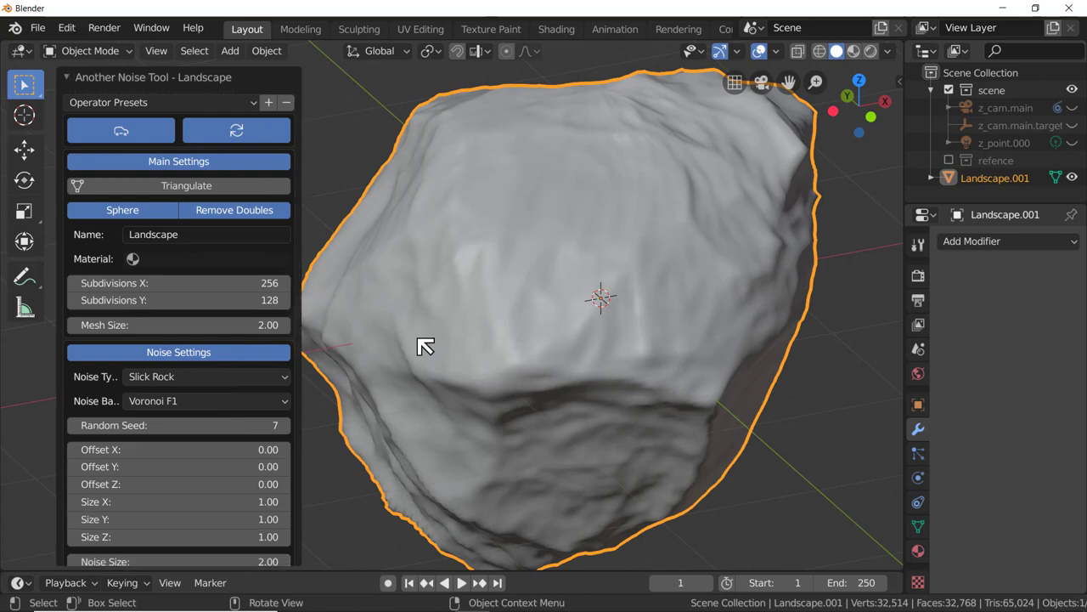
scroll(593, 419, down, 2)
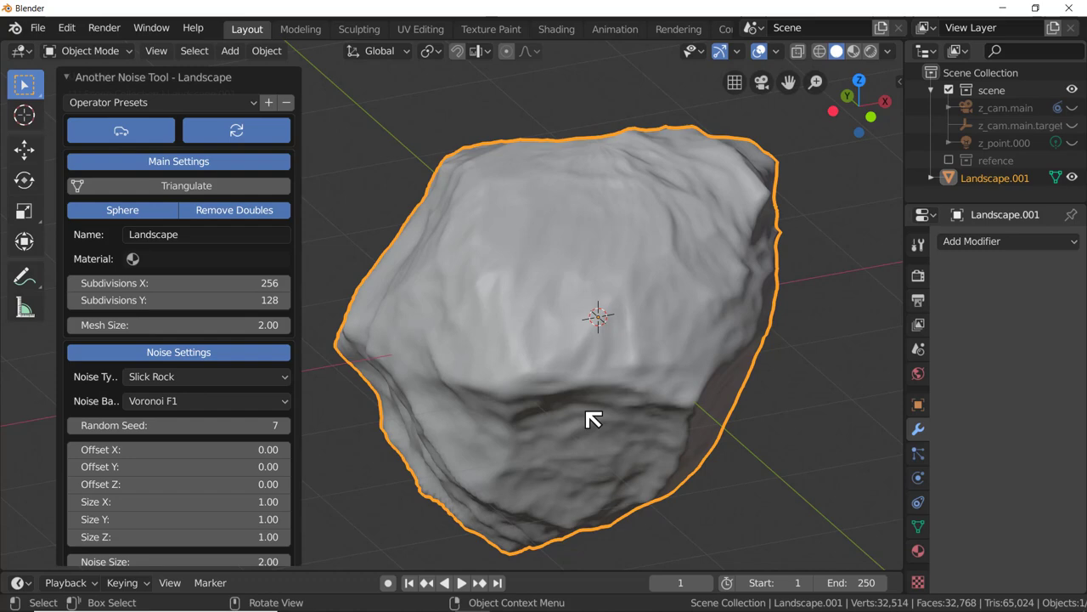
mouse_move(612, 396)
middle_down()
mouse_move(609, 410)
mouse_move(607, 376)
middle_up()
scroll(606, 376, down, 2)
middle_drag(638, 437, 646, 495)
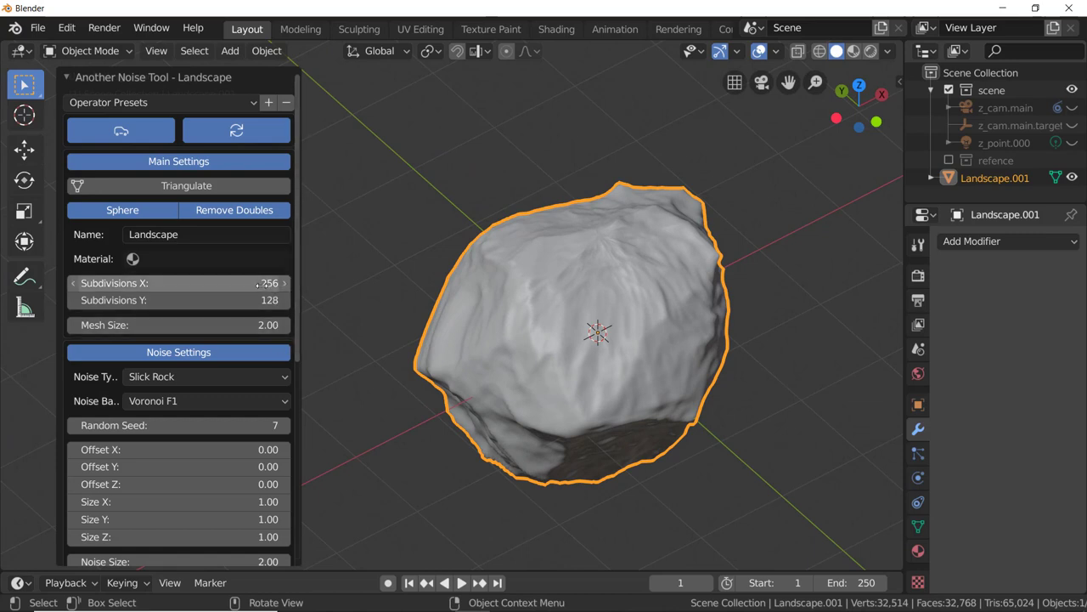
Step: Set the rock's Subdivisions X to 226 and check its shape from another angle
drag(259, 284, 303, 264)
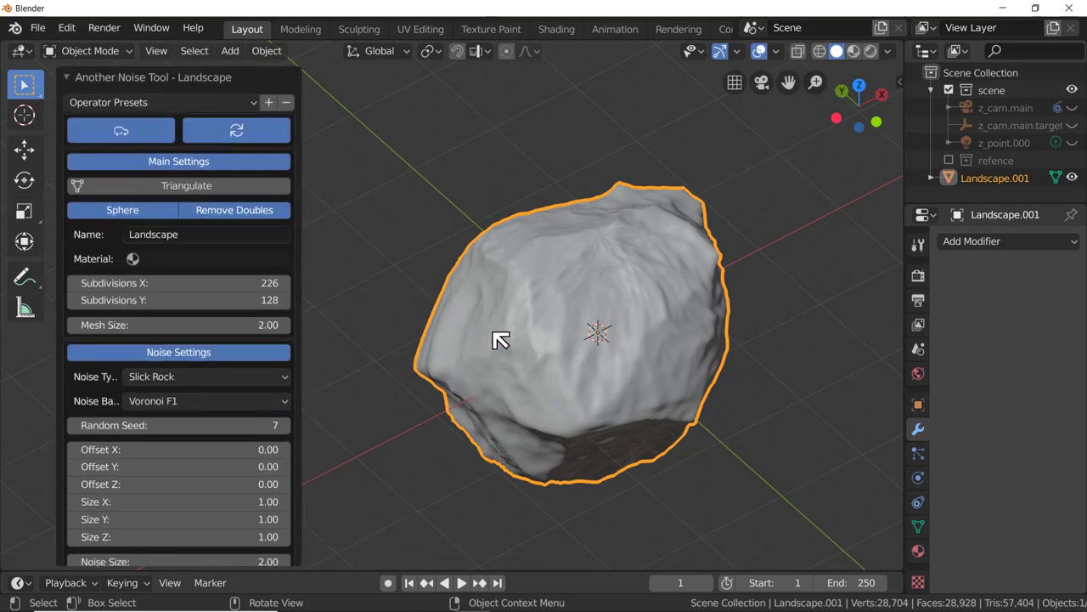
middle_drag(498, 339, 535, 369)
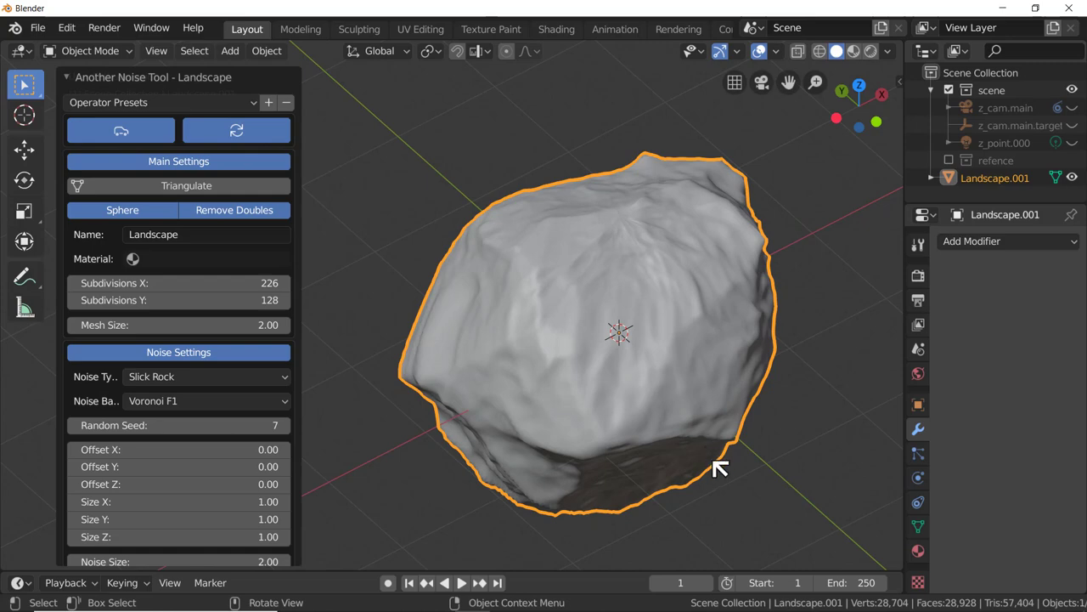
middle_drag(719, 466, 688, 432)
scroll(688, 433, down, 1)
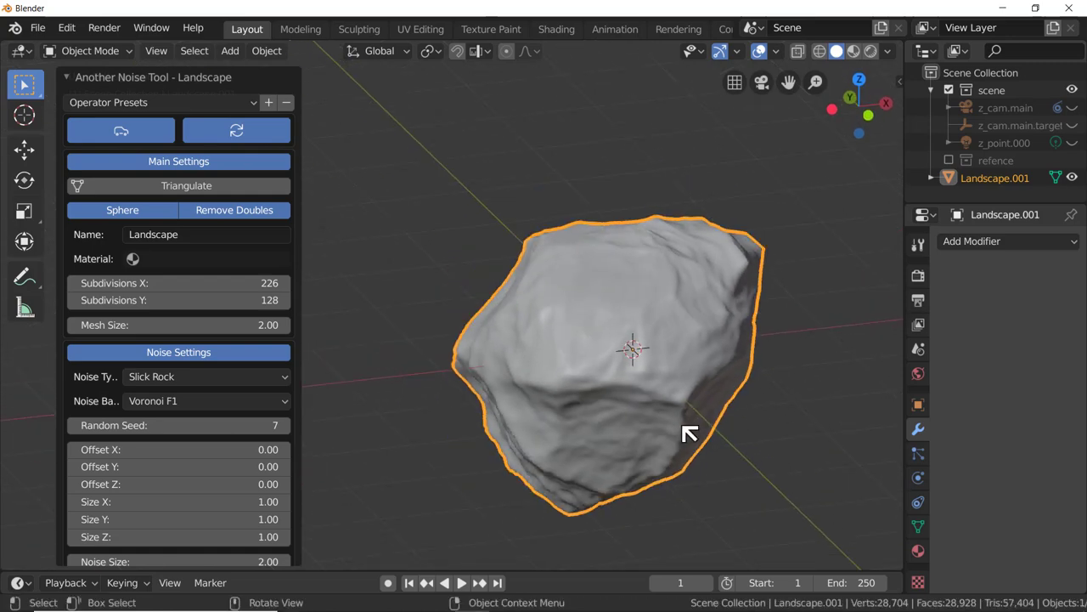
scroll(689, 433, up, 1)
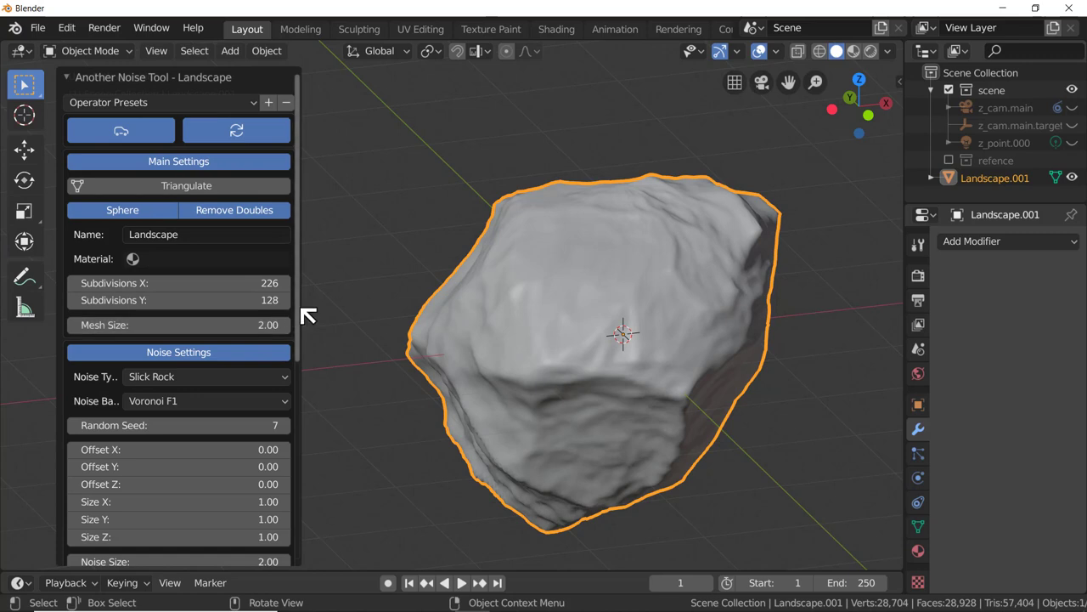
Step: Apply the Canyon operator preset to the landscape and inspect the terrain up close from another angle
drag(299, 311, 291, 263)
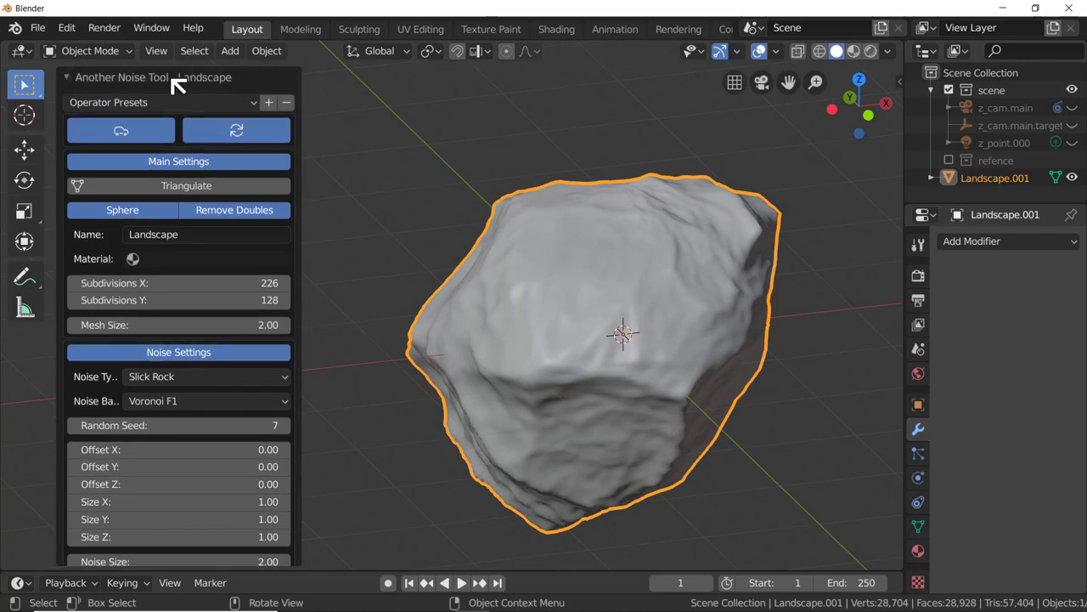
click(231, 106)
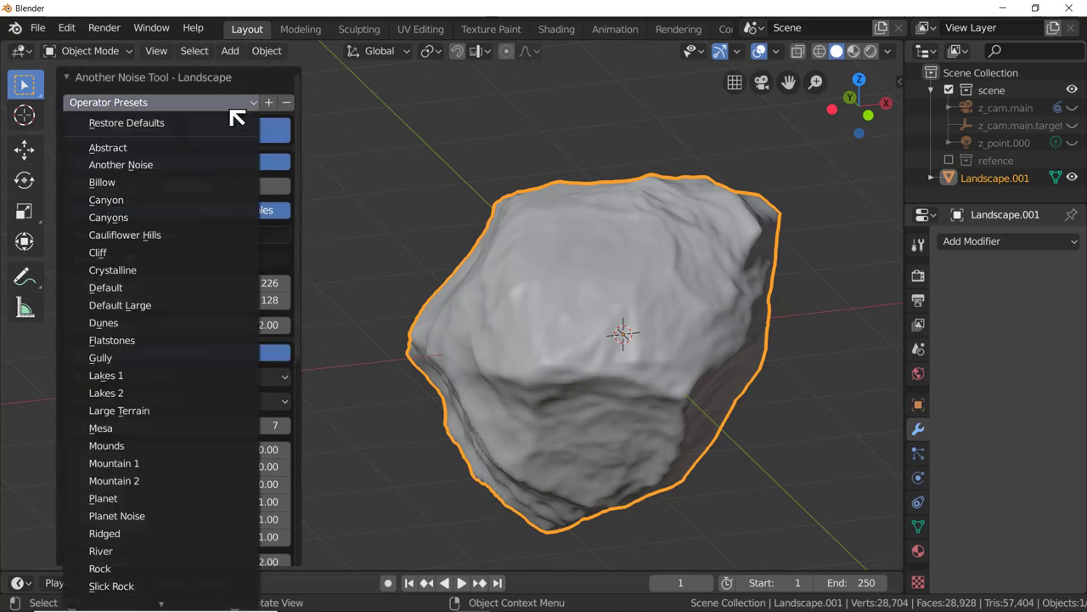
click(182, 202)
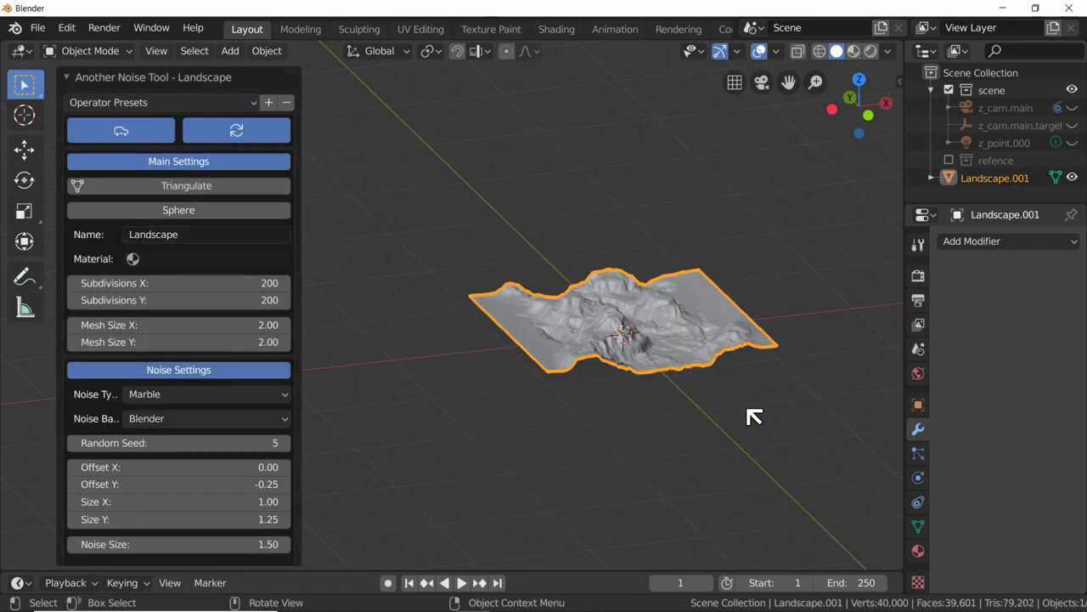
scroll(736, 390, up, 5)
middle_drag(719, 369, 655, 382)
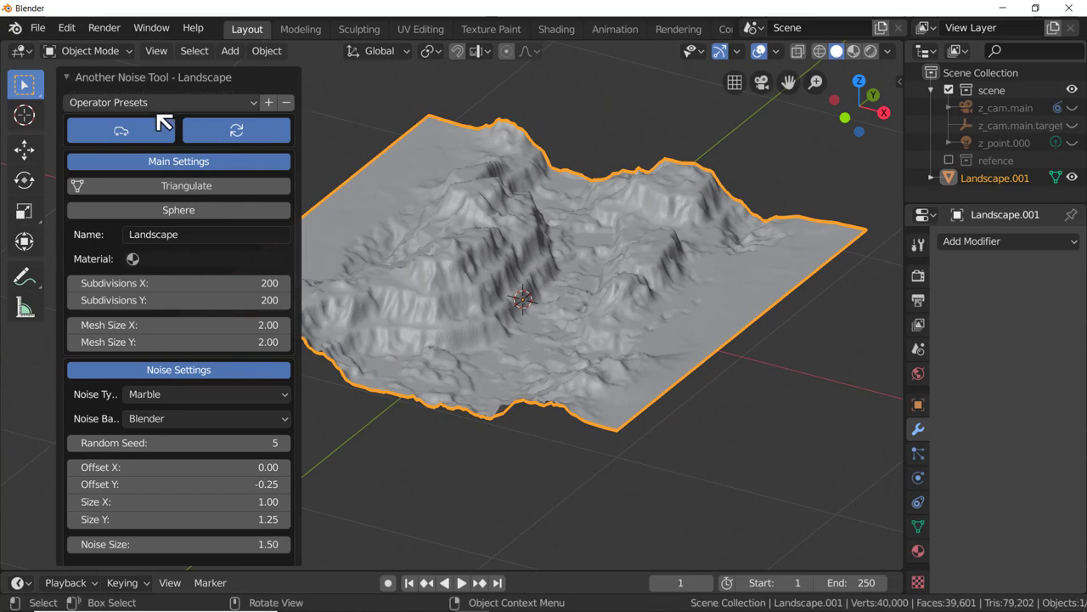
Step: Apply the Cauliflower Hills operator preset to the landscape
click(248, 105)
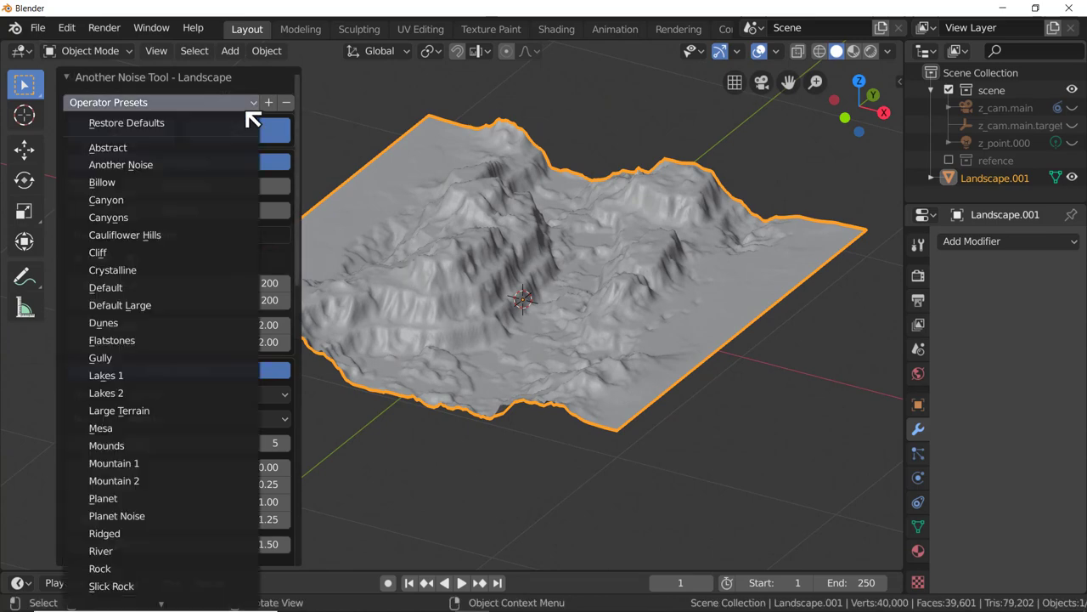
click(204, 237)
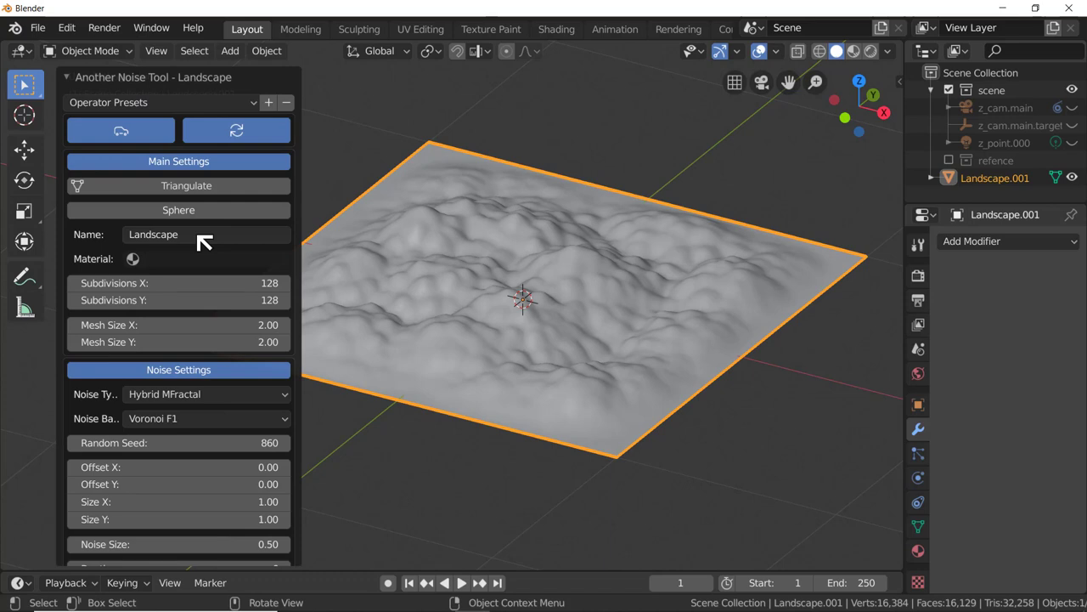
Step: Browse the remaining operator presets for the landscape through to the end of the list
click(252, 105)
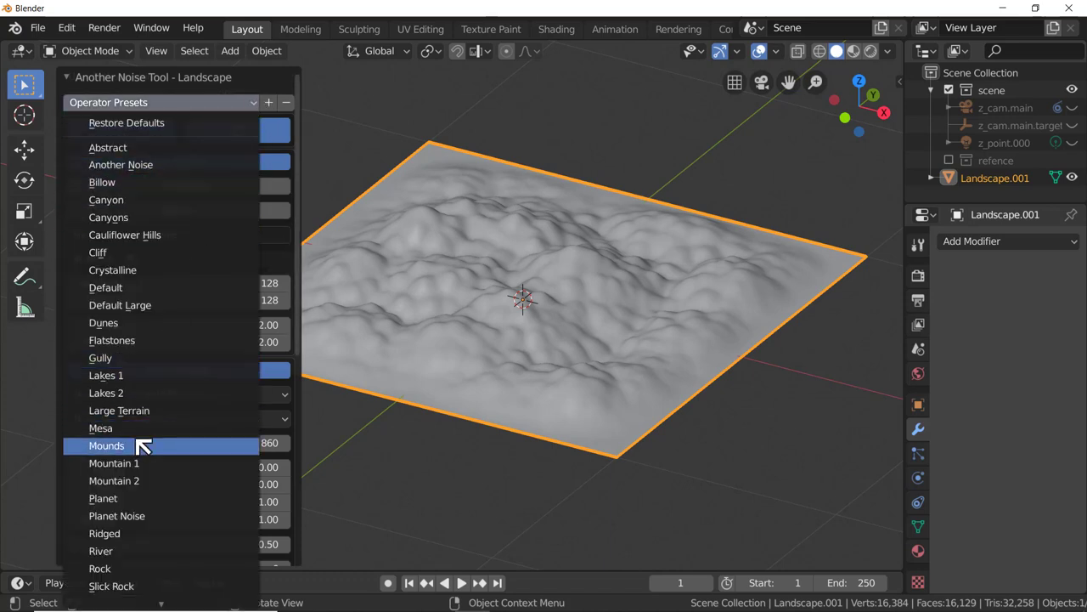
key(Down)
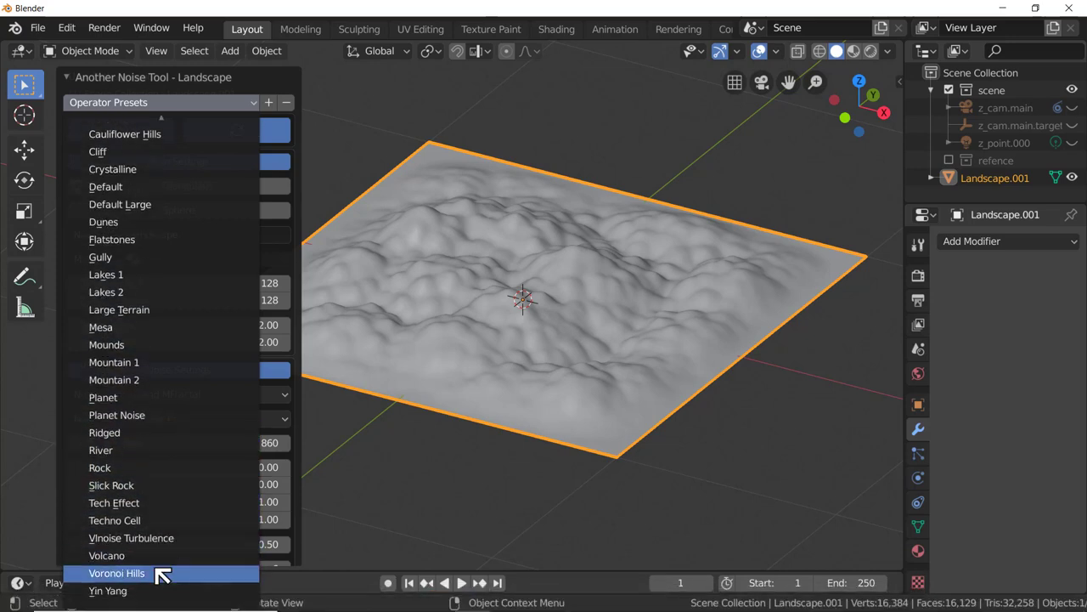
Step: Try the Voronoi Hills preset on the landscape and restore the operator's default settings
click(153, 573)
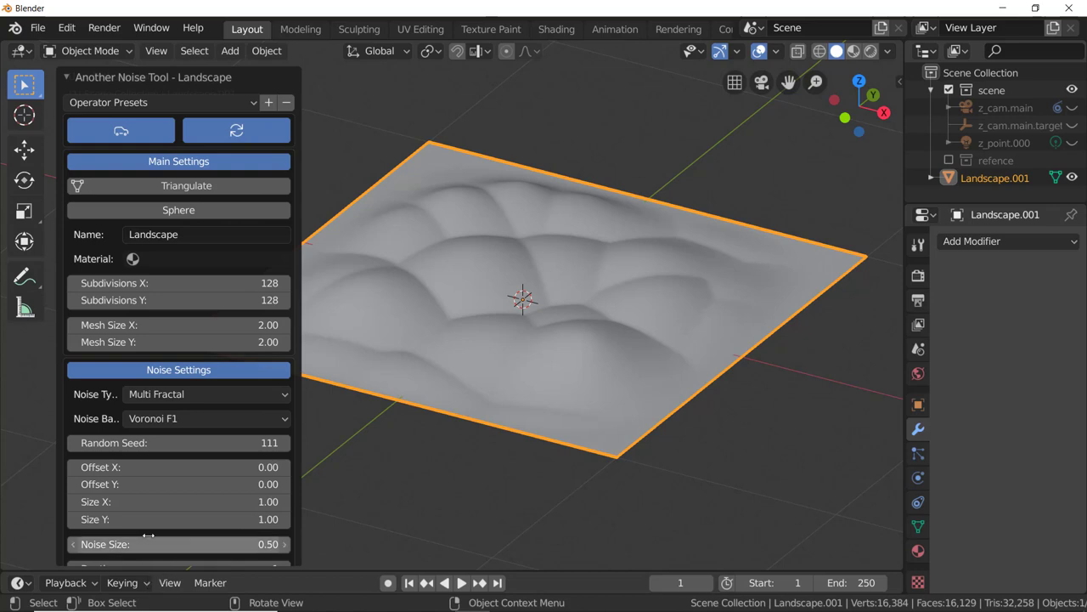
click(224, 103)
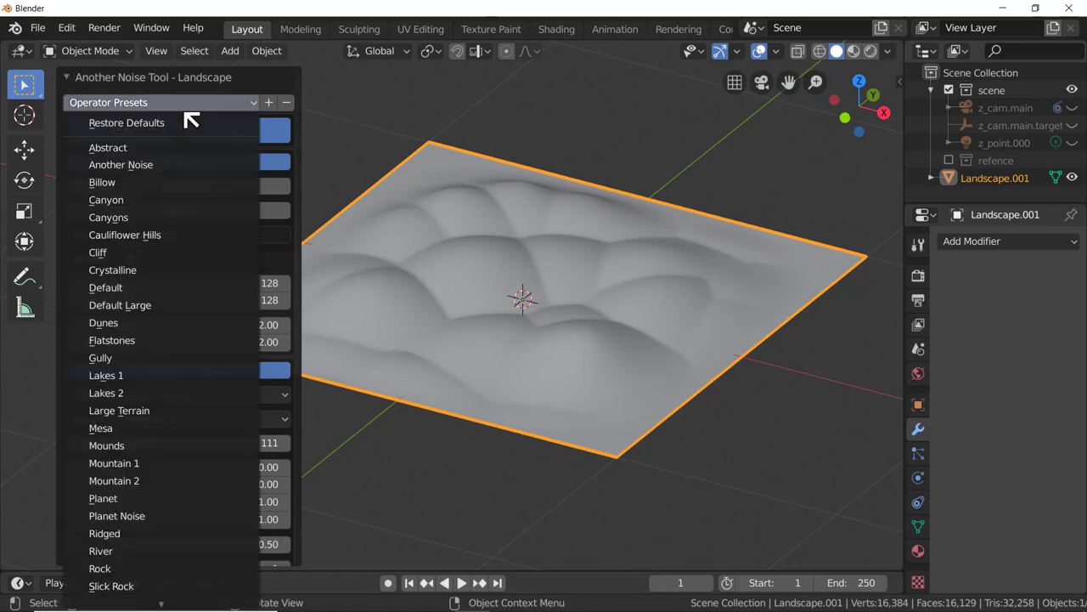
click(155, 127)
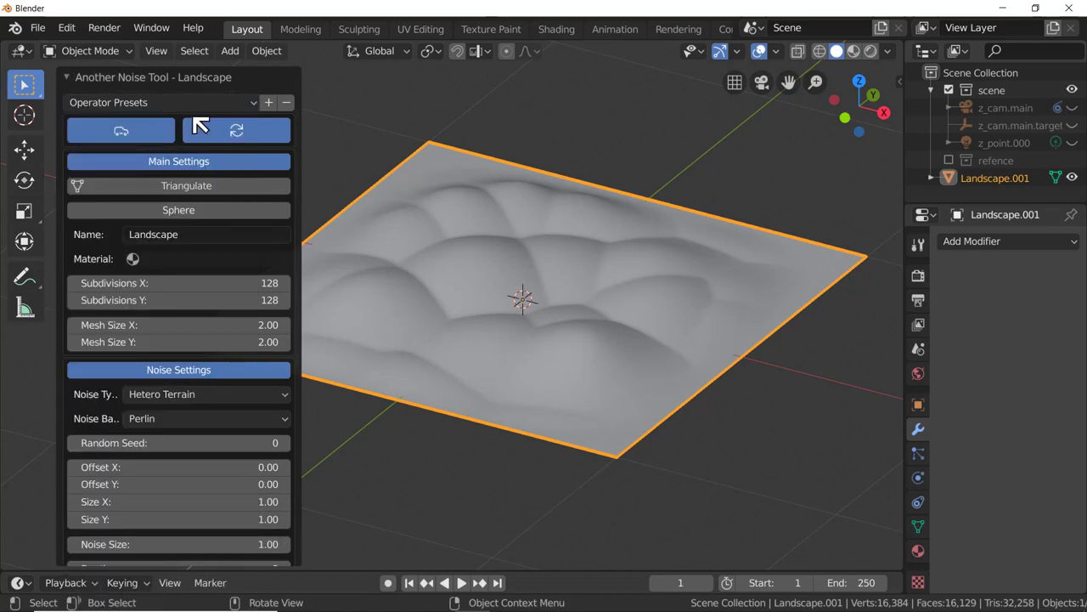
Step: Apply the Default operator preset to the landscape
click(244, 105)
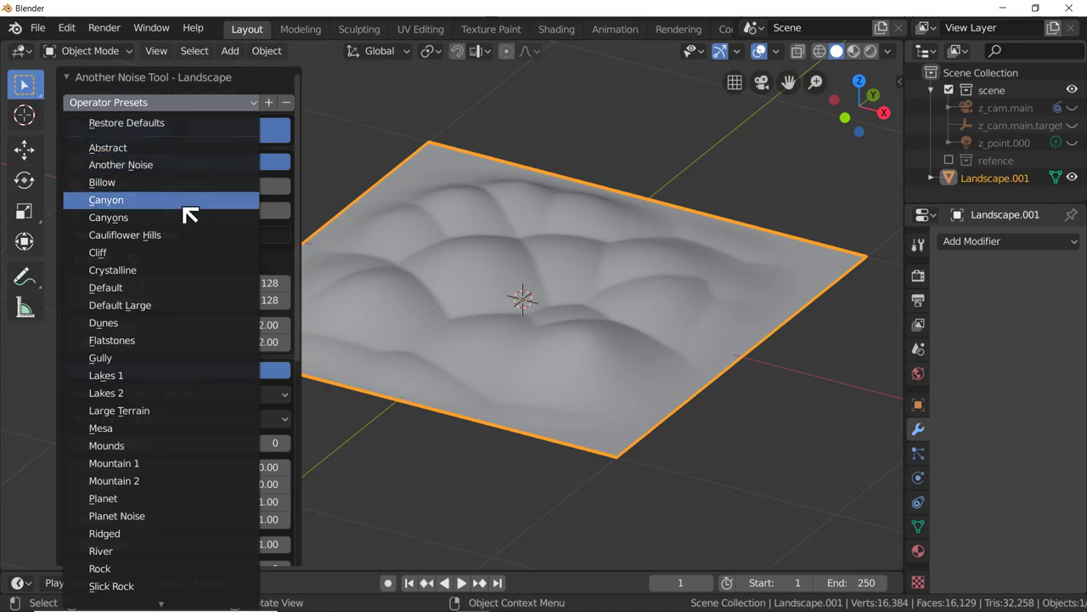
click(179, 288)
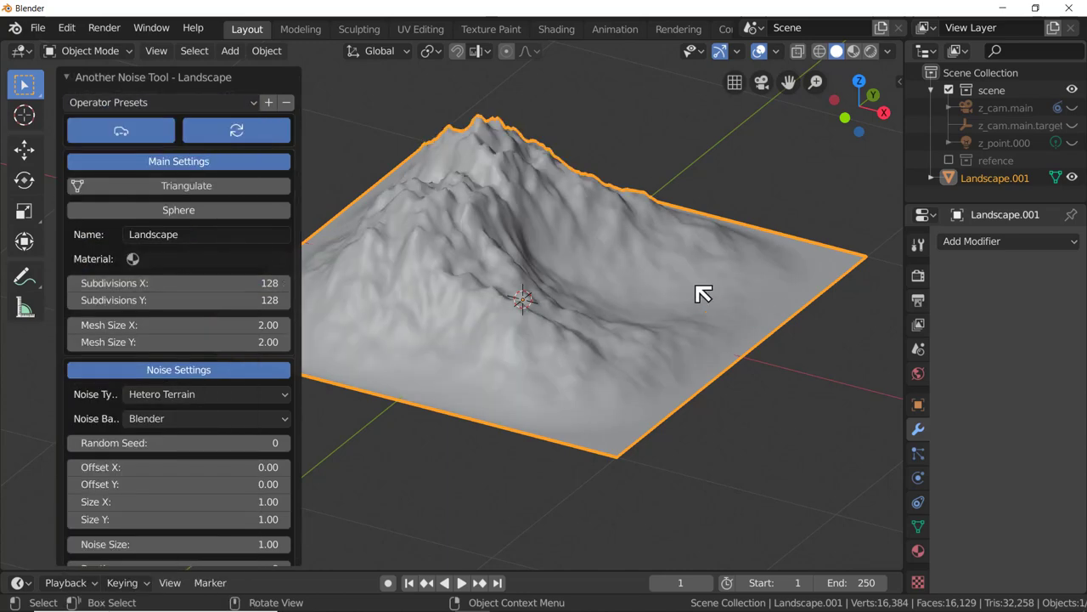
mouse_move(509, 248)
middle_down()
mouse_move(551, 267)
mouse_move(513, 256)
middle_up()
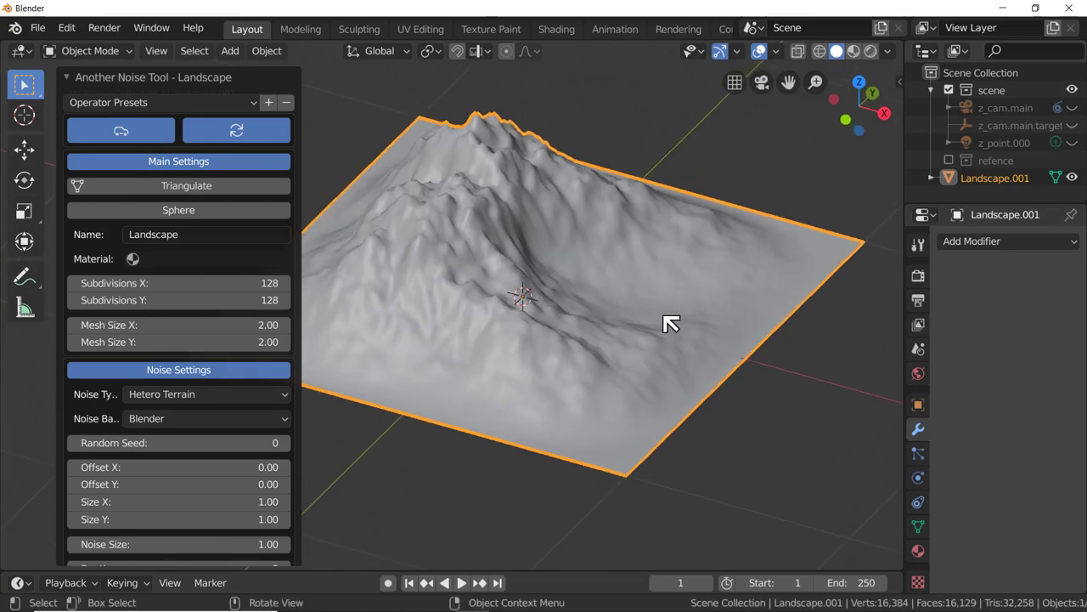
middle_drag(576, 347, 514, 332)
scroll(400, 272, up, 2)
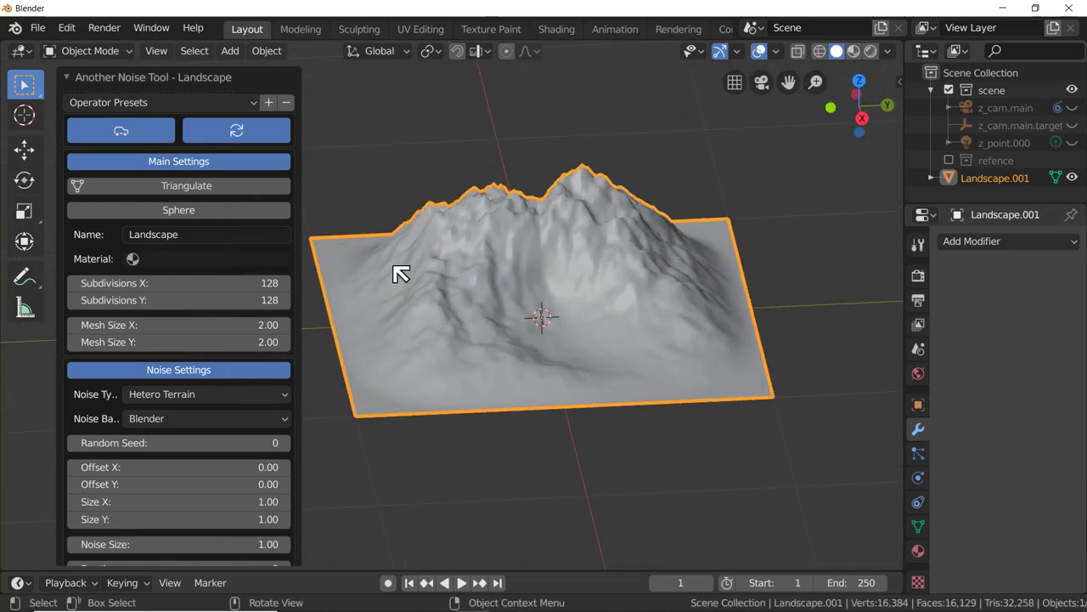
middle_drag(400, 271, 420, 280)
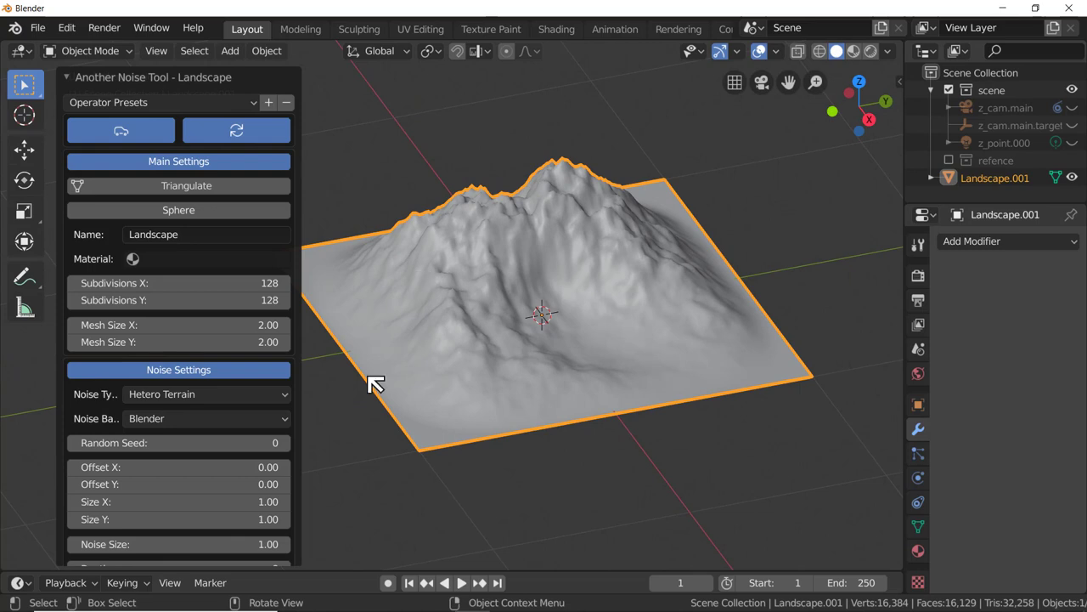
Step: Add a water plane to the landscape, set its level to 0.07, and collapse the operator settings
mouse_move(298, 344)
mouse_down()
mouse_move(299, 461)
mouse_move(264, 591)
mouse_up()
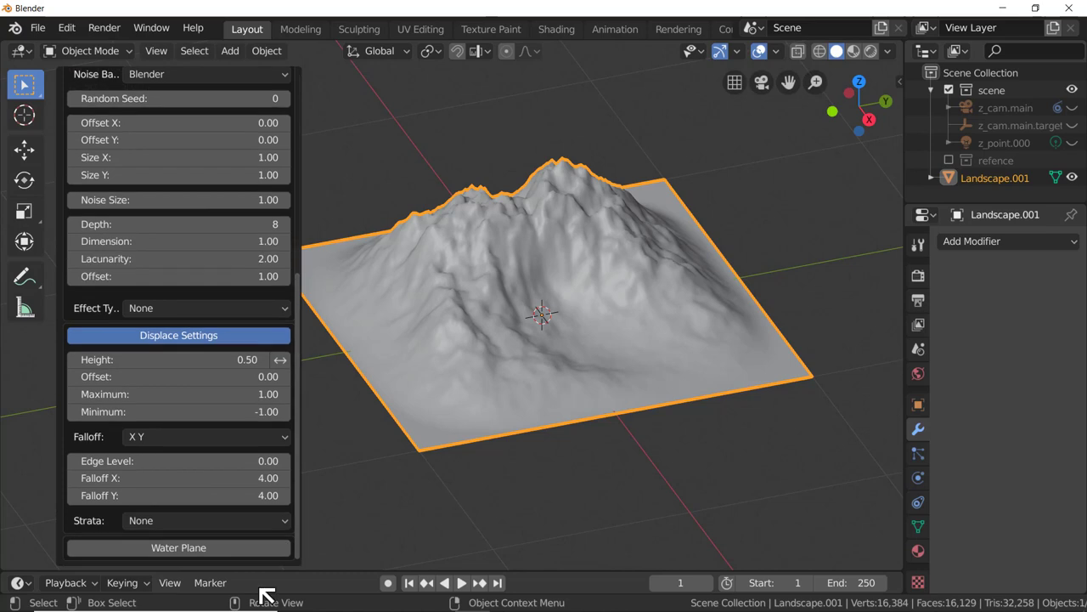
click(213, 546)
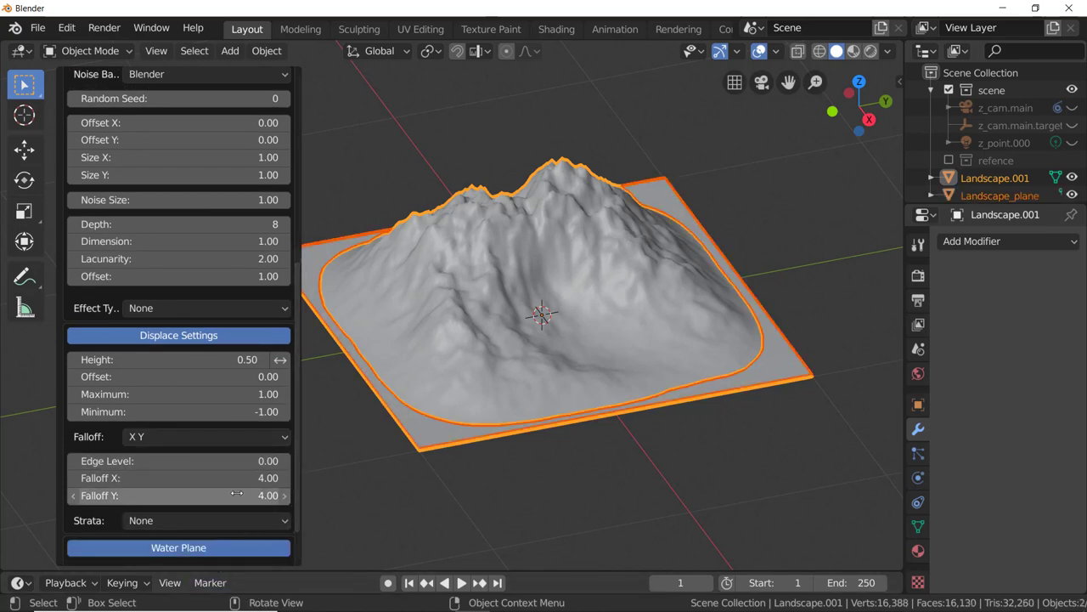
click(226, 549)
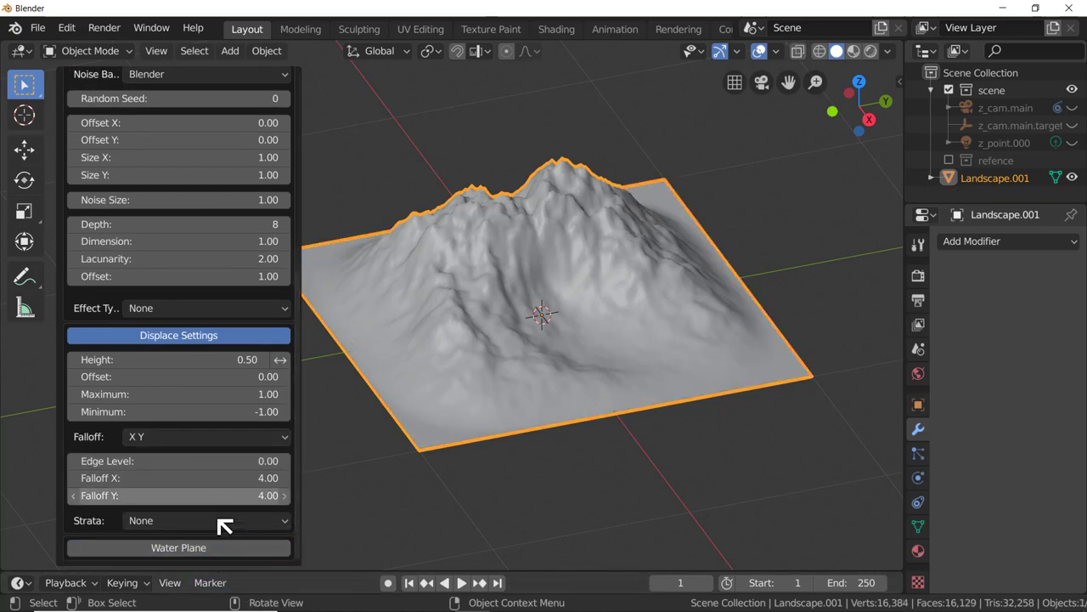
click(224, 549)
scroll(223, 518, down, 2)
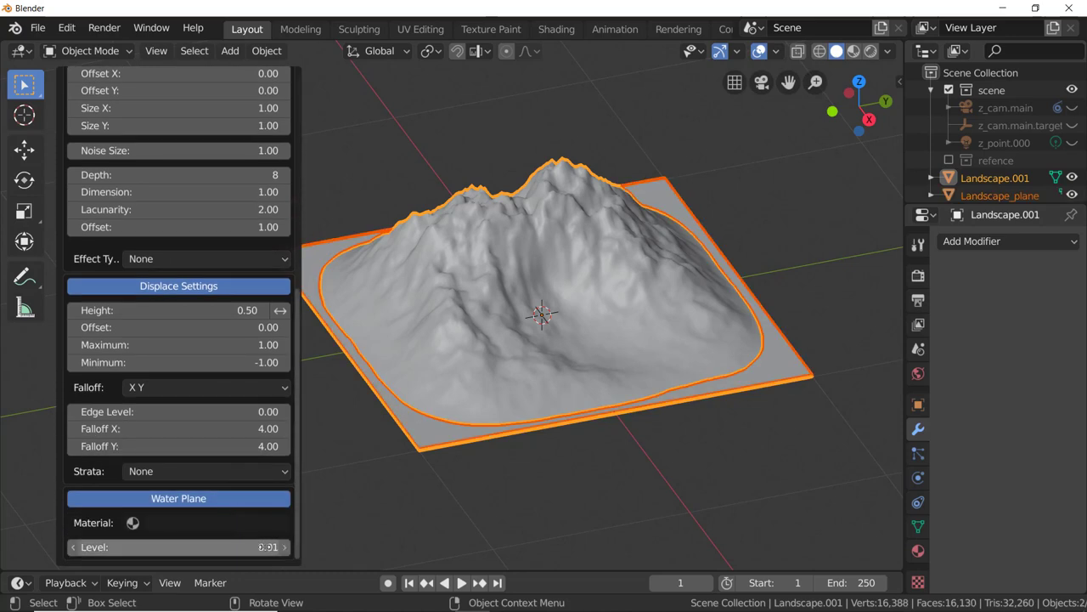
mouse_move(261, 546)
mouse_down()
mouse_move(327, 547)
mouse_move(255, 546)
mouse_up()
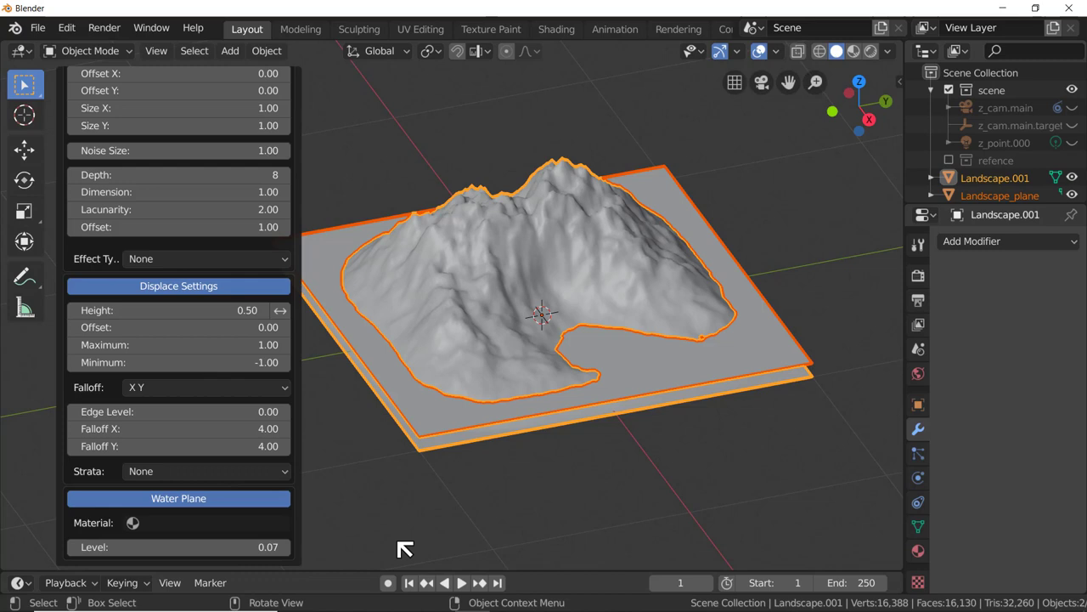
middle_drag(507, 476, 530, 465)
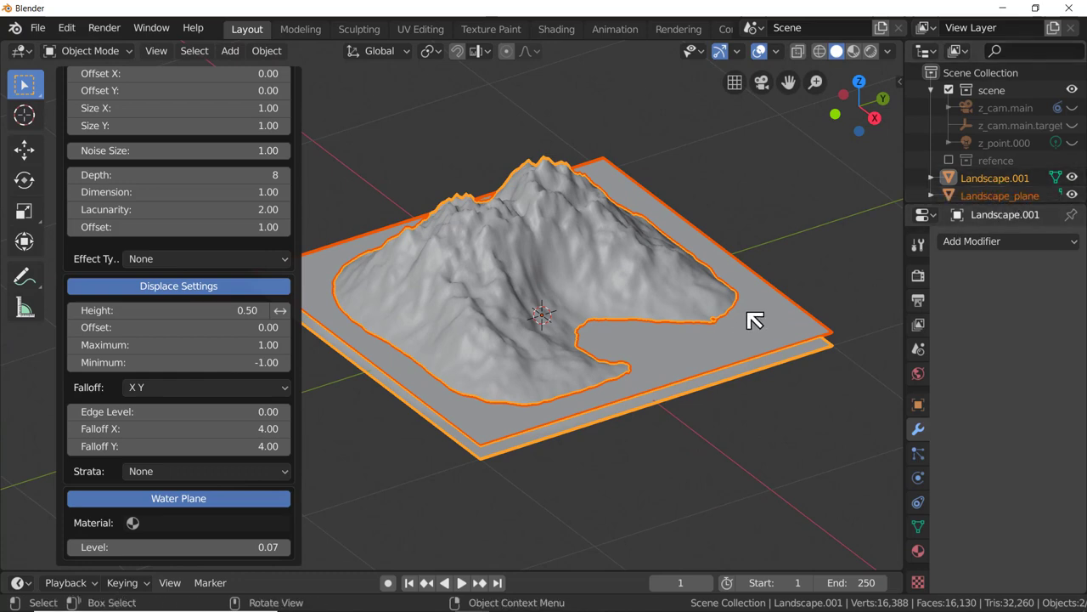
scroll(116, 170, up, 10)
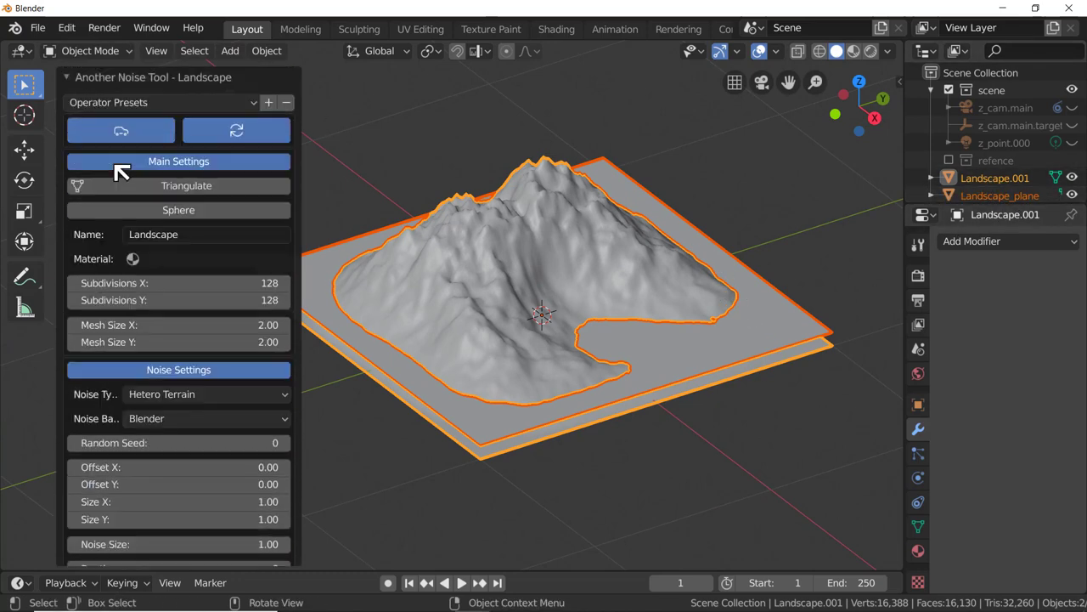
click(70, 84)
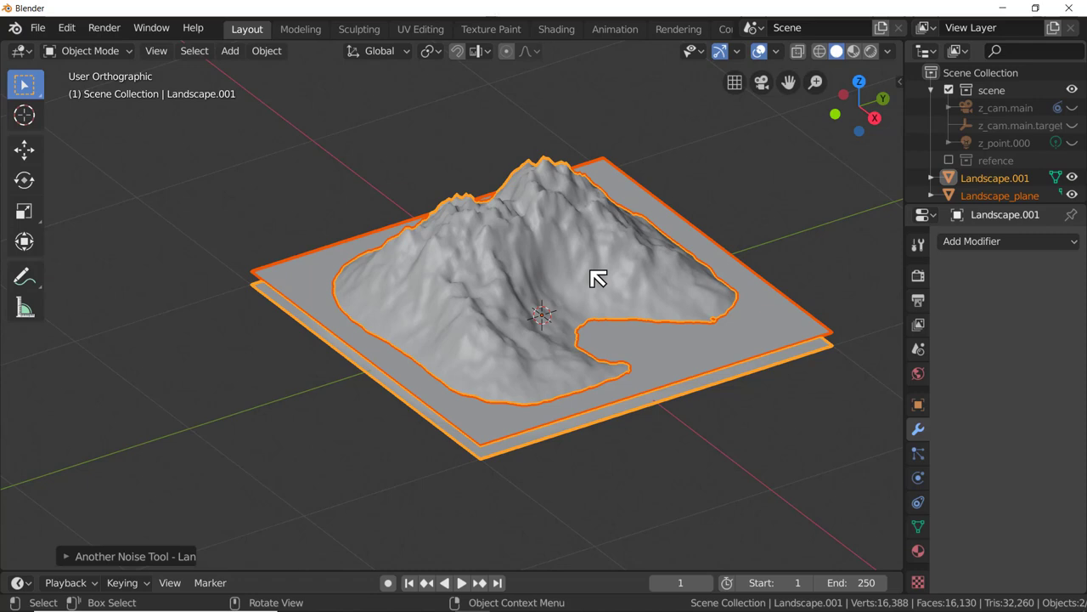
Step: Select only the Landscape.001 mesh and add an emitter particle system to it
click(477, 271)
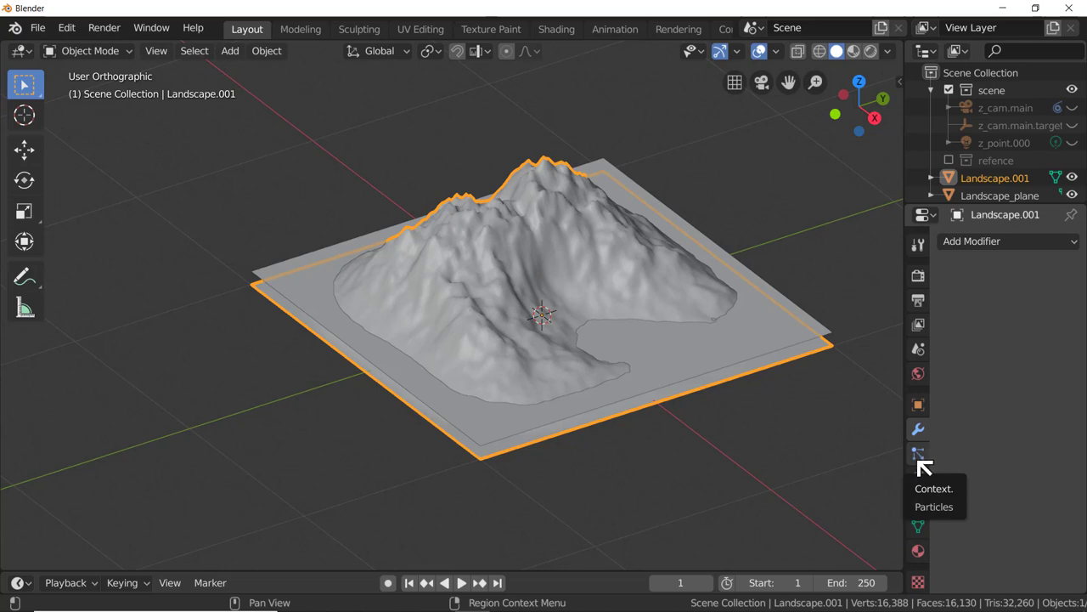
click(918, 459)
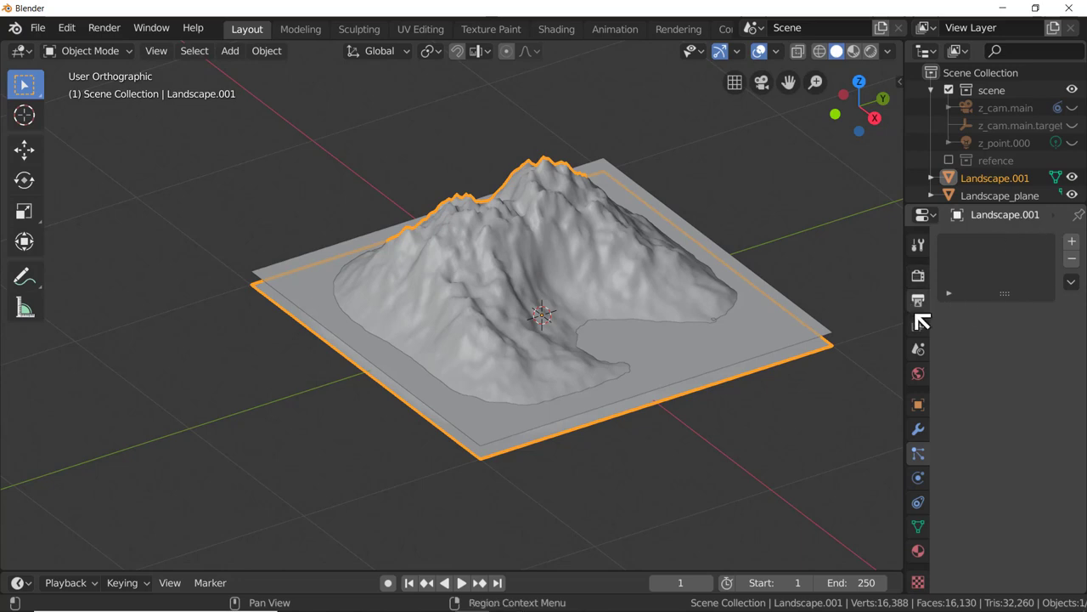
click(1072, 242)
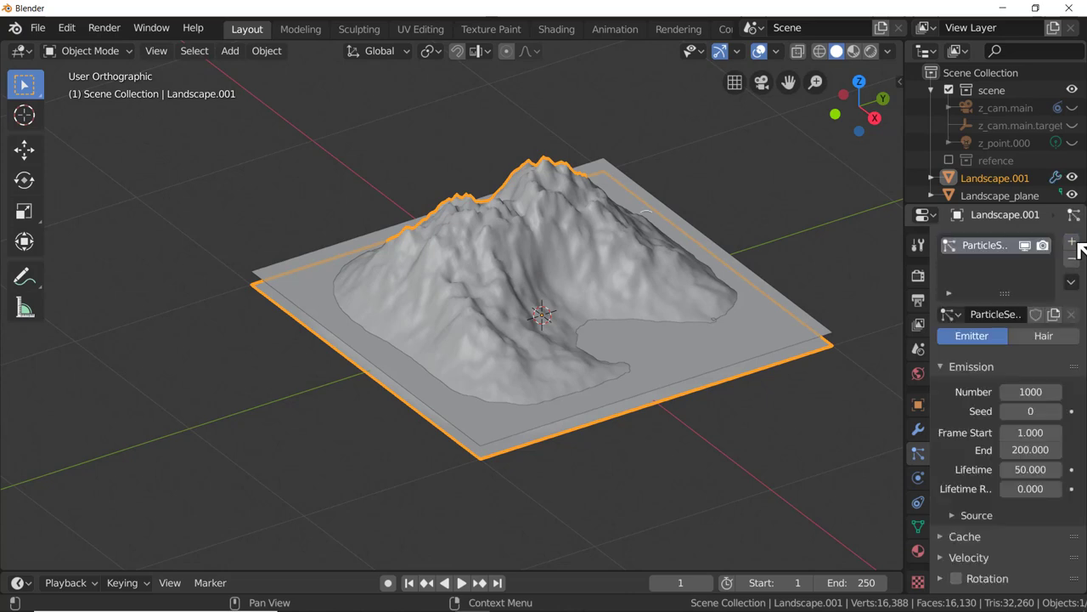
scroll(1084, 327, down, 5)
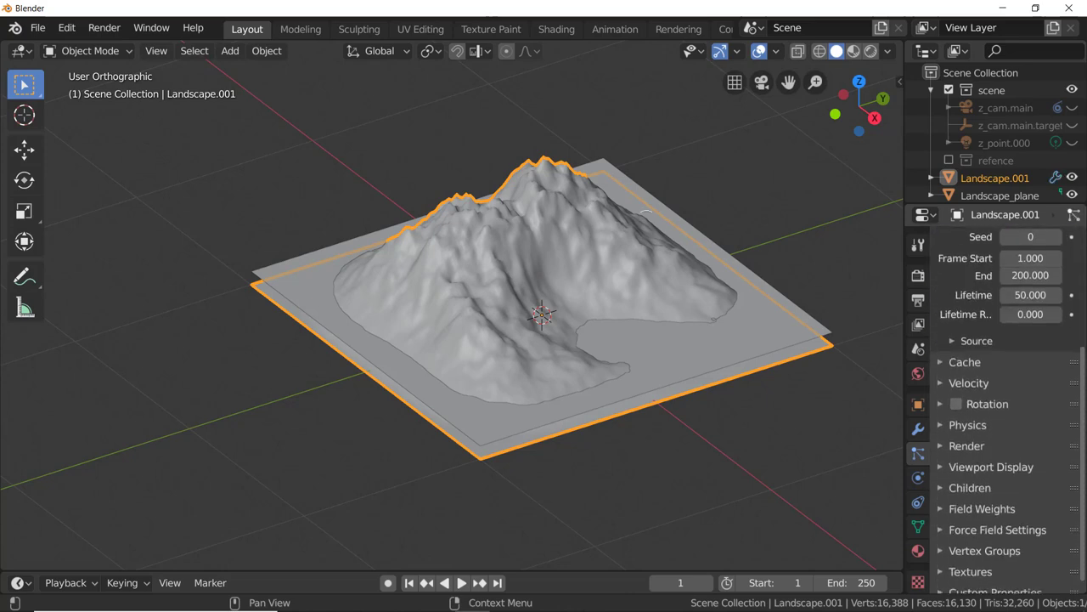
scroll(1084, 327, up, 4)
scroll(1011, 393, up, 2)
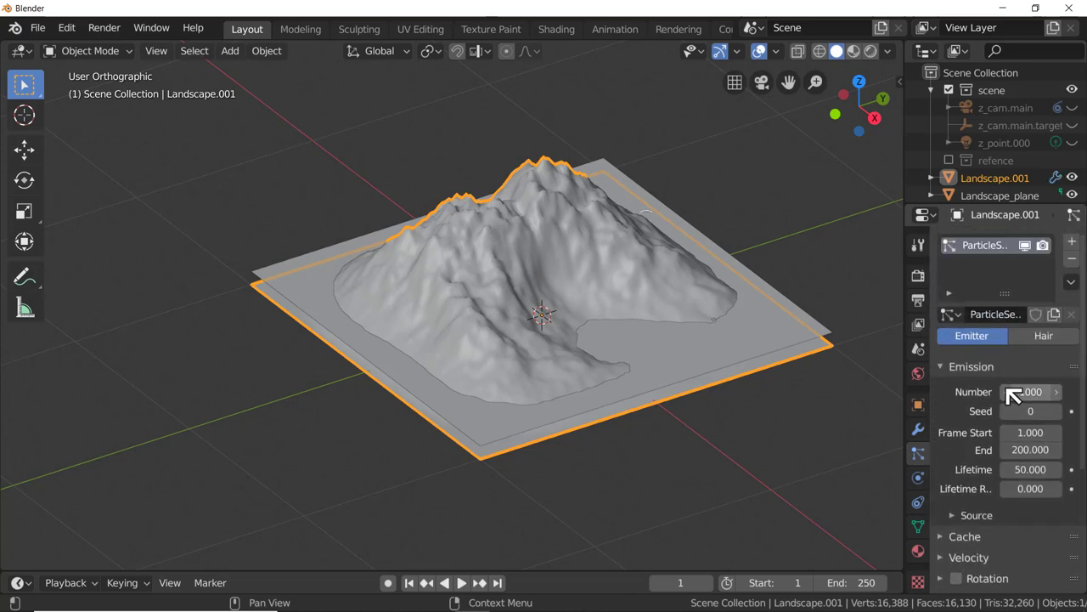
Step: Widen the properties editor and make the timeline taller so its frame track is visible
drag(905, 361, 732, 340)
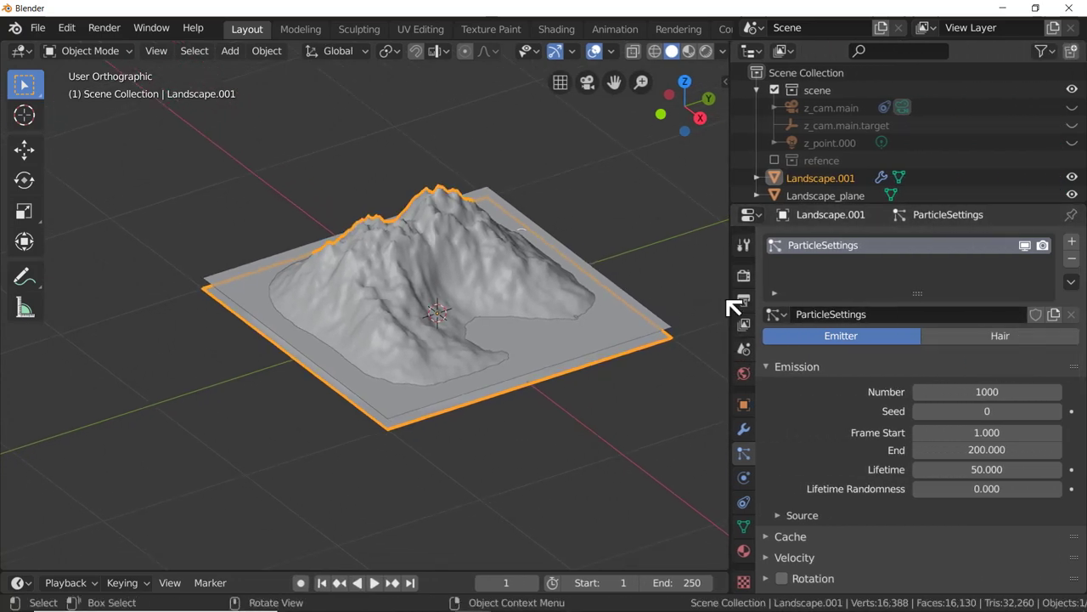
drag(732, 298, 766, 296)
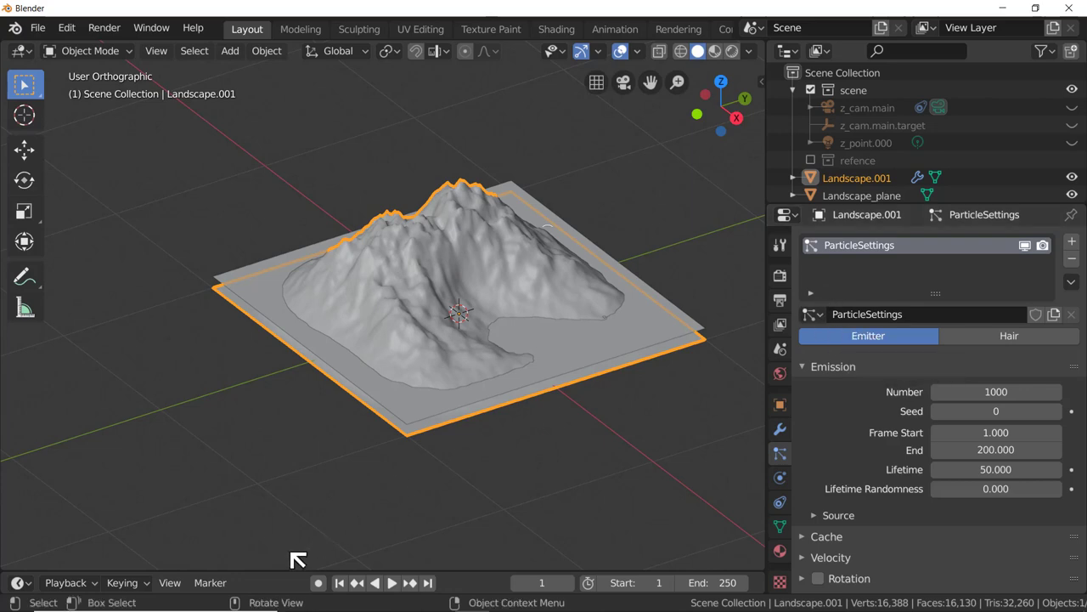
drag(288, 570, 293, 493)
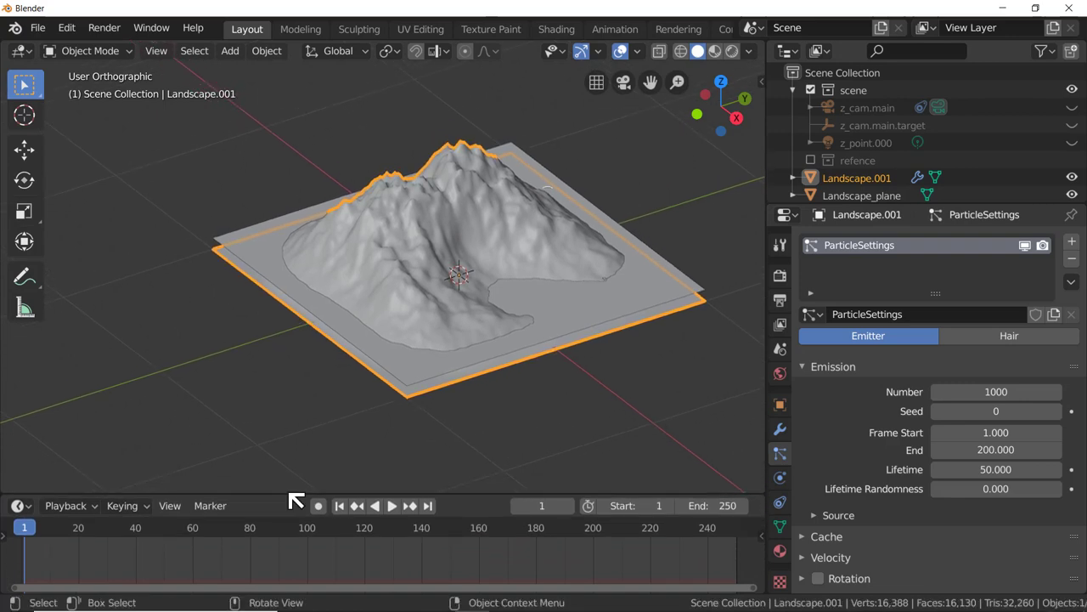
Step: Play the animation to preview the particle emission, and return the timeline to frame 0
key(space)
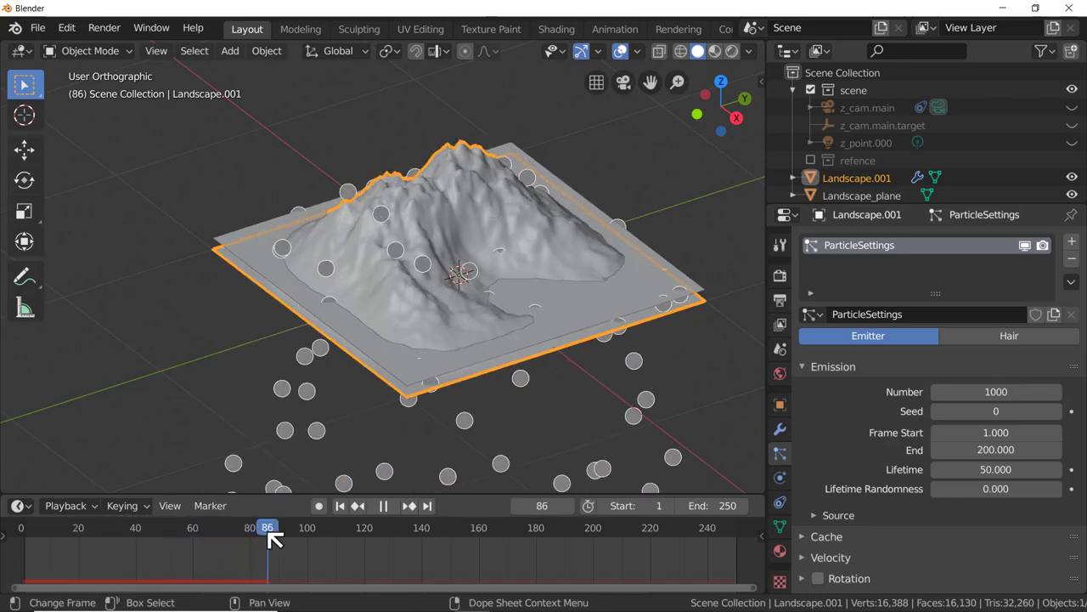
drag(275, 534, 21, 527)
key(space)
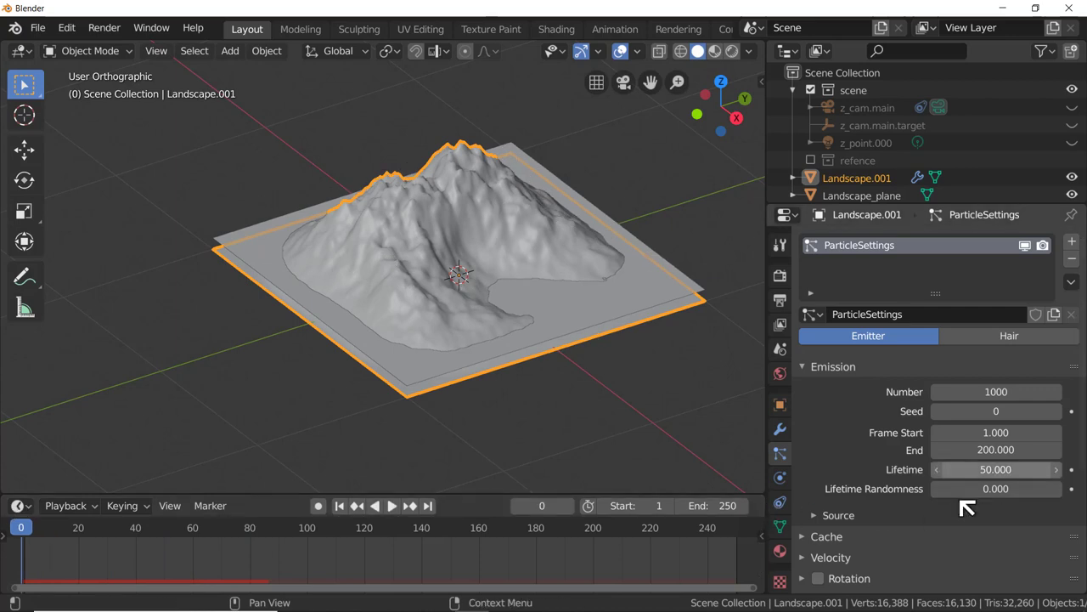
Step: Set the particles' normal velocity to 1.87 m/s and play the animation to preview the emission
scroll(868, 513, down, 2)
scroll(868, 513, down, 2)
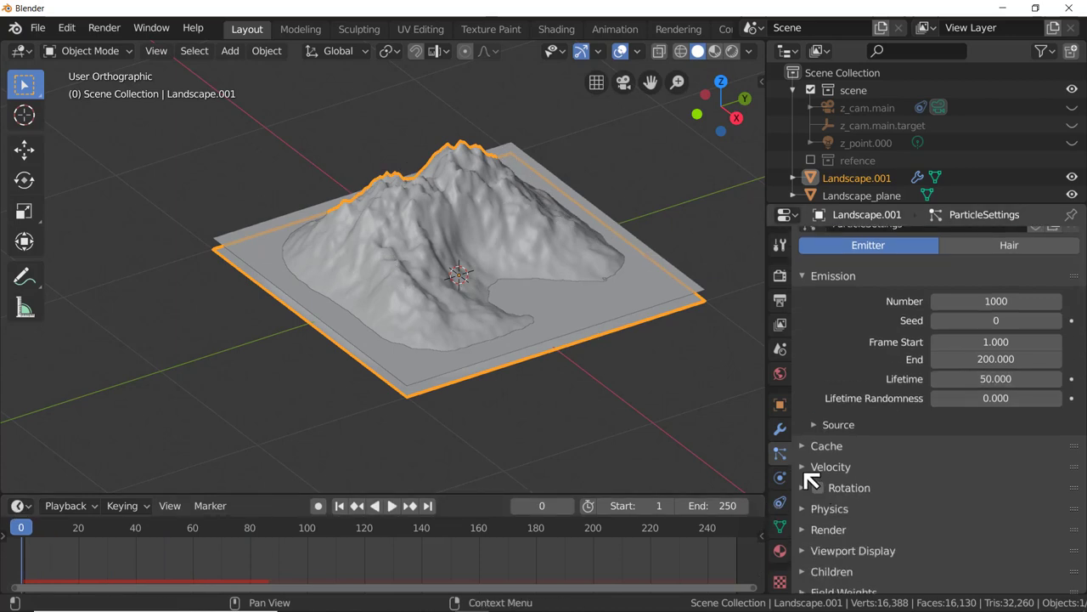
click(808, 474)
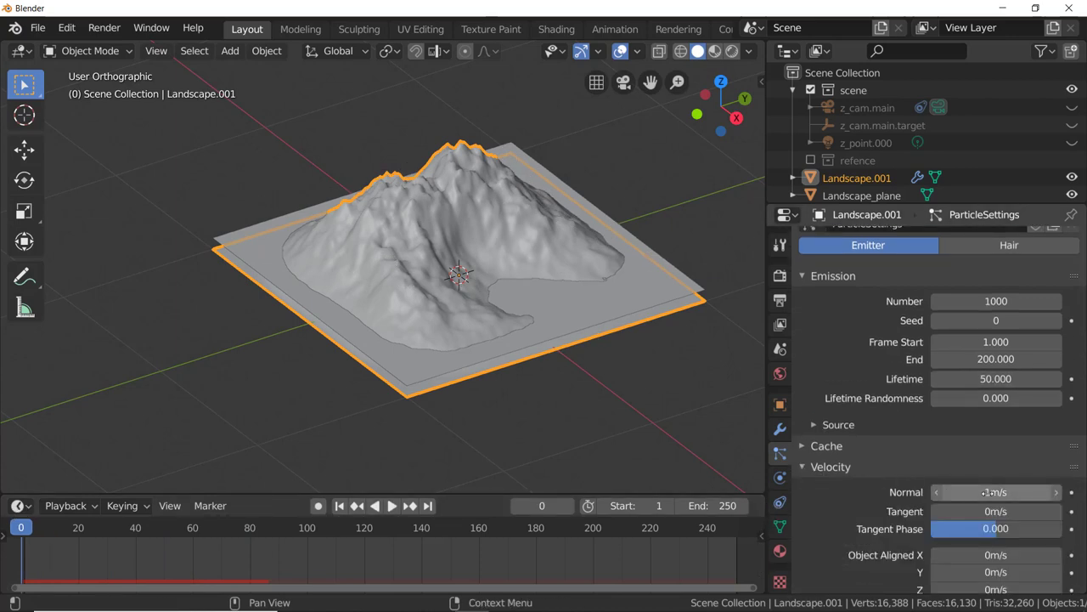
drag(998, 492, 1009, 492)
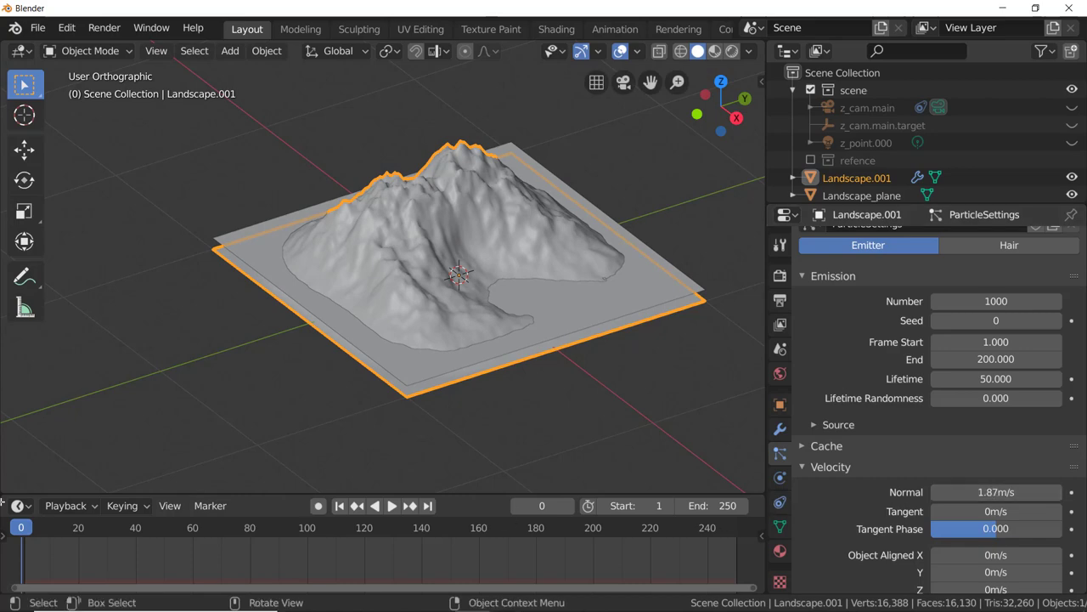
key(space)
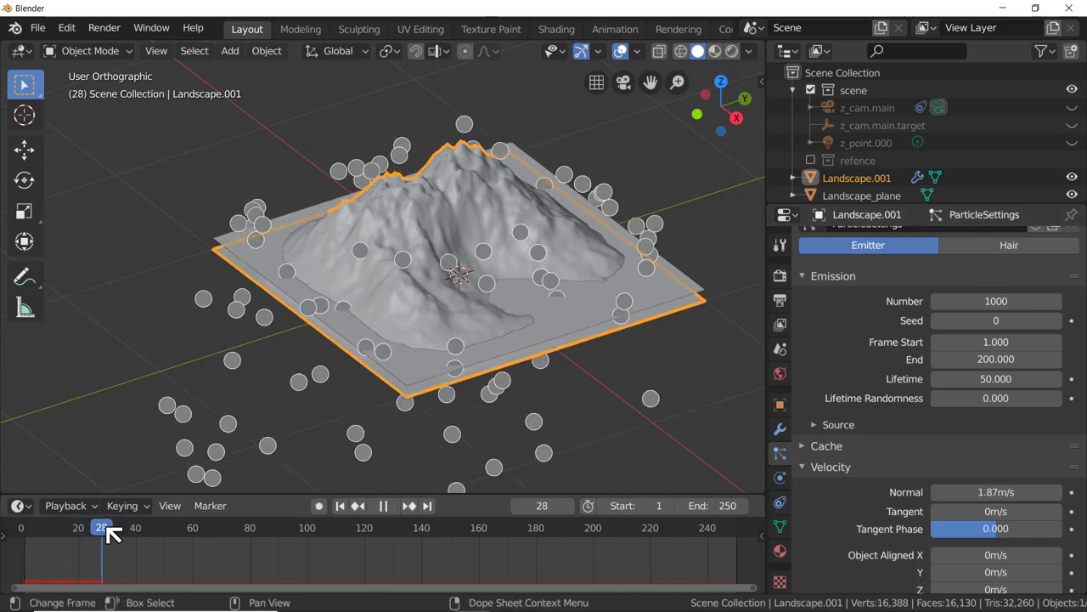
key(space)
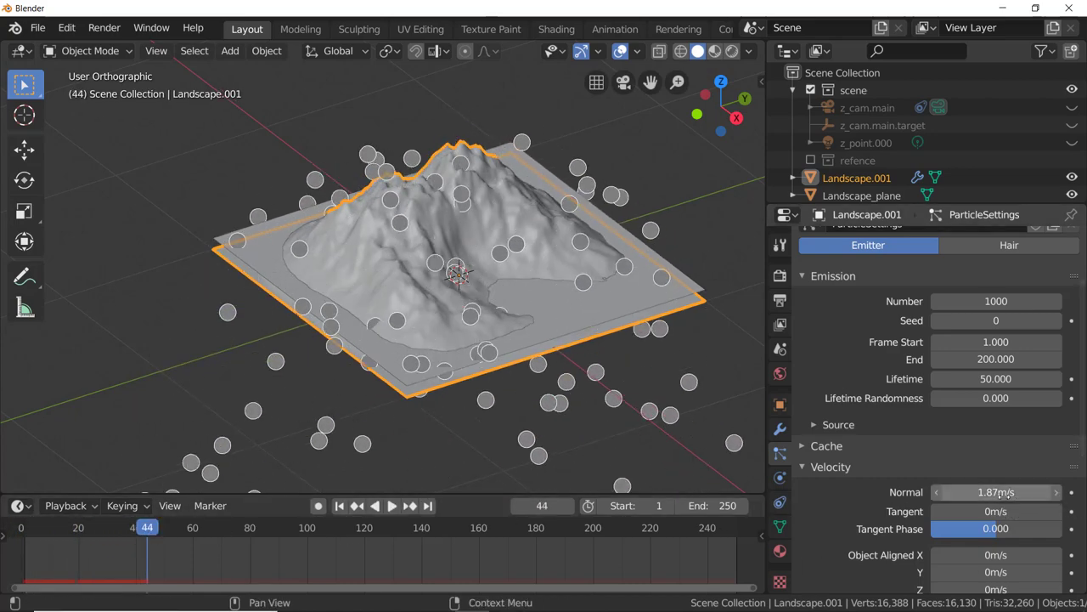
Step: Set the particles' normal velocity to 5.32 m/s and replay the animation from frame 1, stopping at frame 46
drag(1037, 495, 1043, 496)
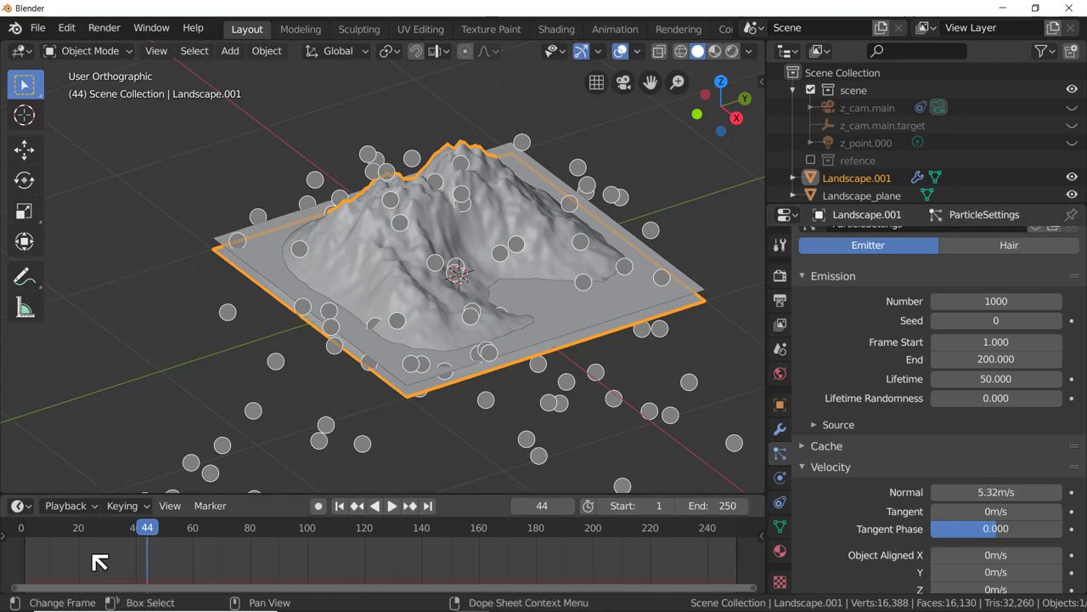
key(shift+Left)
key(space)
key(Escape)
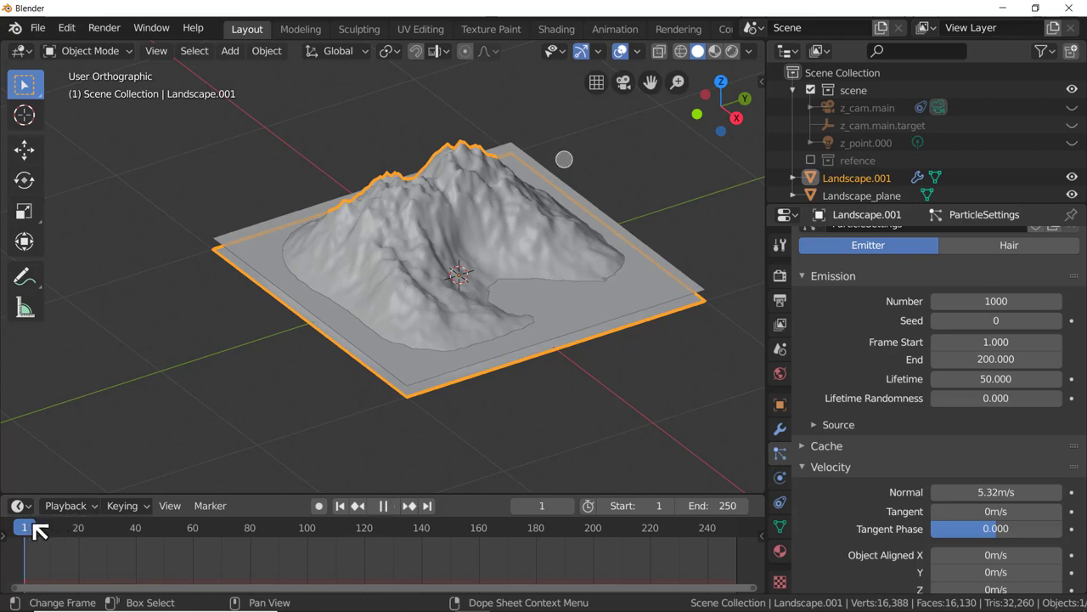
key(space)
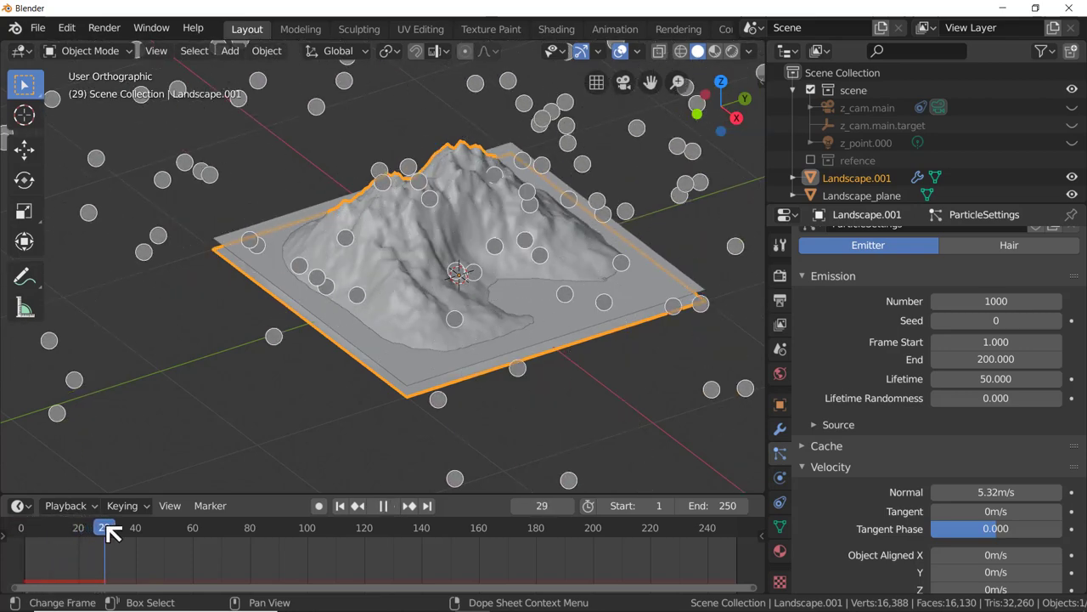
drag(141, 534, 162, 553)
key(space)
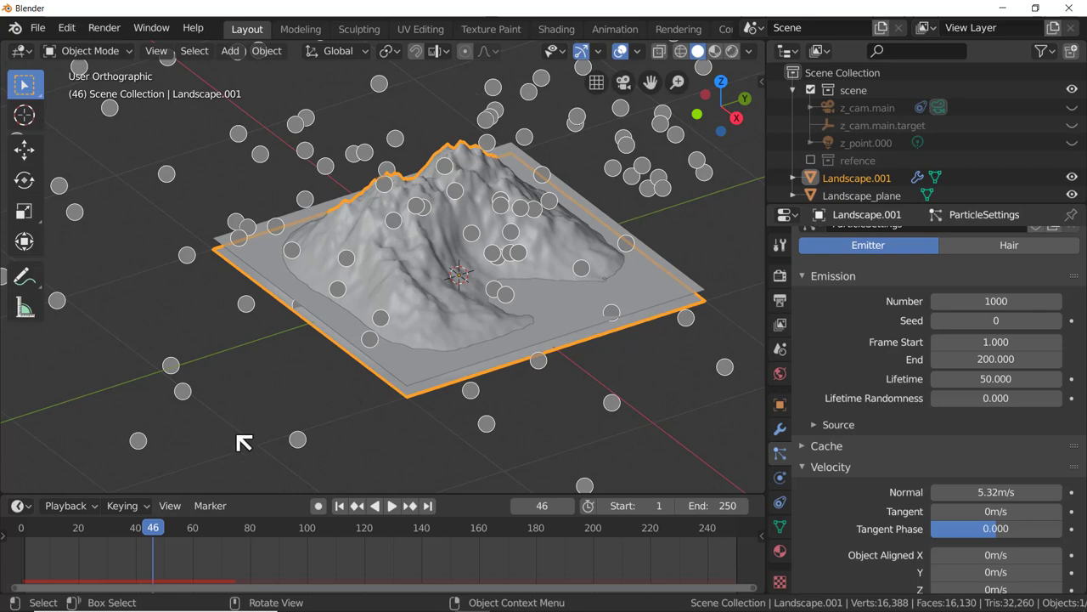
Step: Scrub the timeline back to frame 0 and leave playback stopped
click(147, 528)
key(space)
drag(147, 531, 21, 531)
key(space)
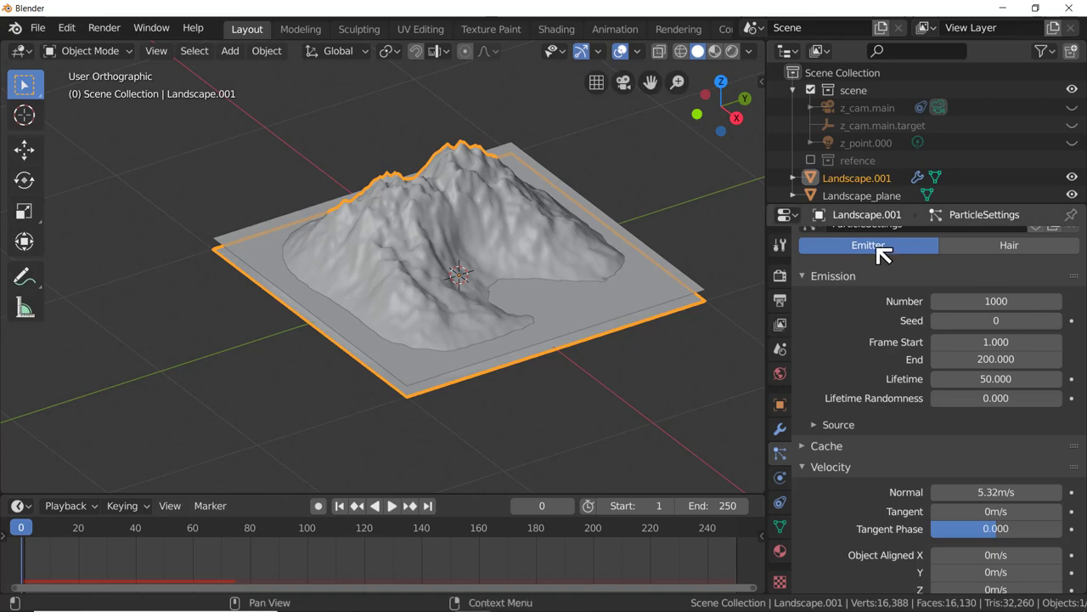
Step: Switch the landscape's particle system type to Hair and check the strands across the whole terrain
click(996, 248)
scroll(592, 353, down, 5)
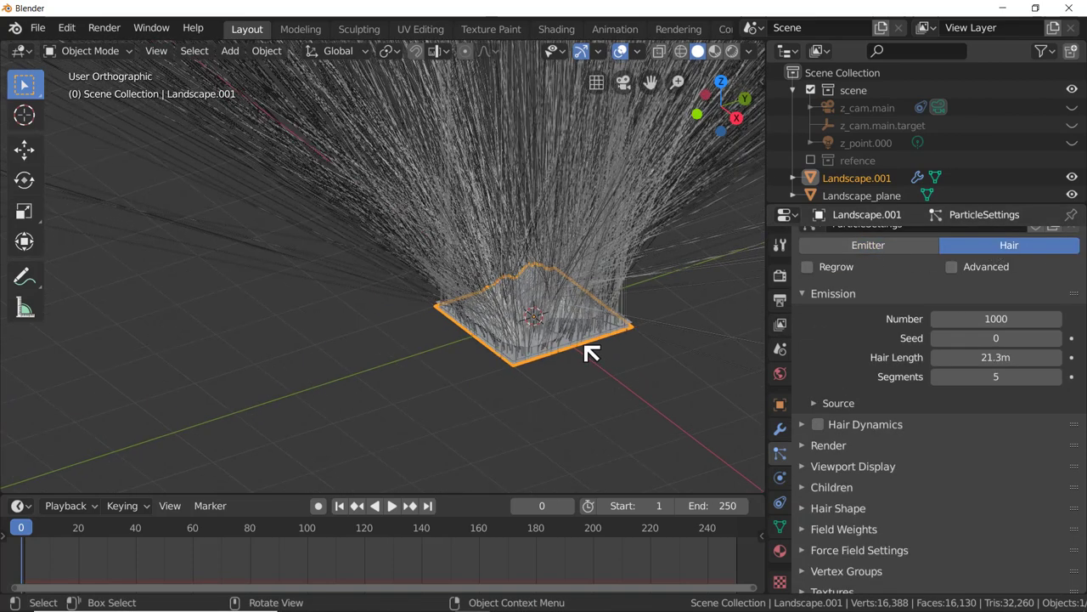
scroll(592, 353, down, 6)
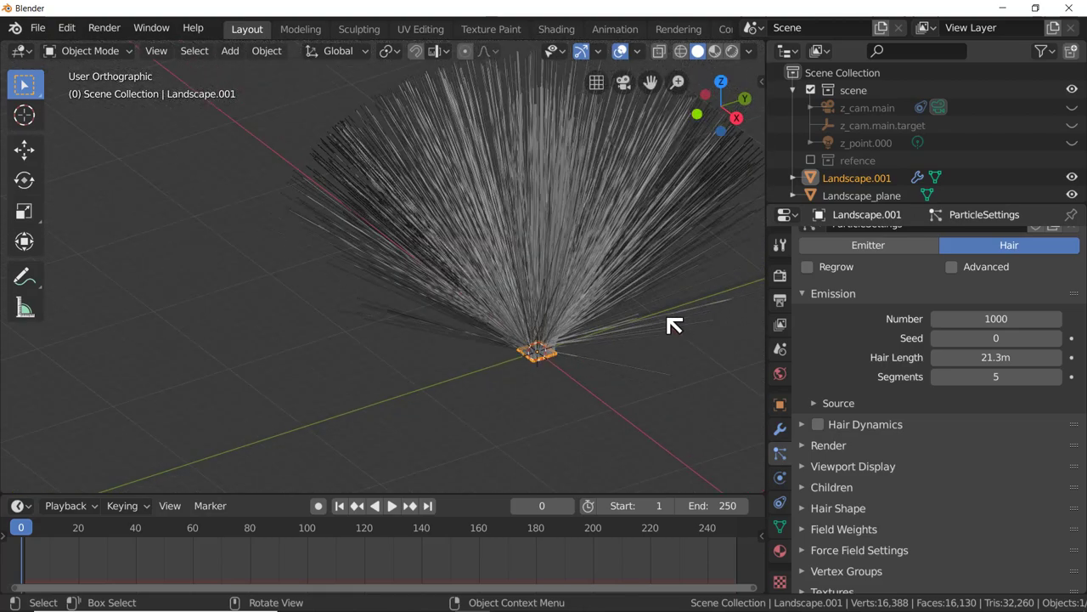
scroll(619, 327, up, 8)
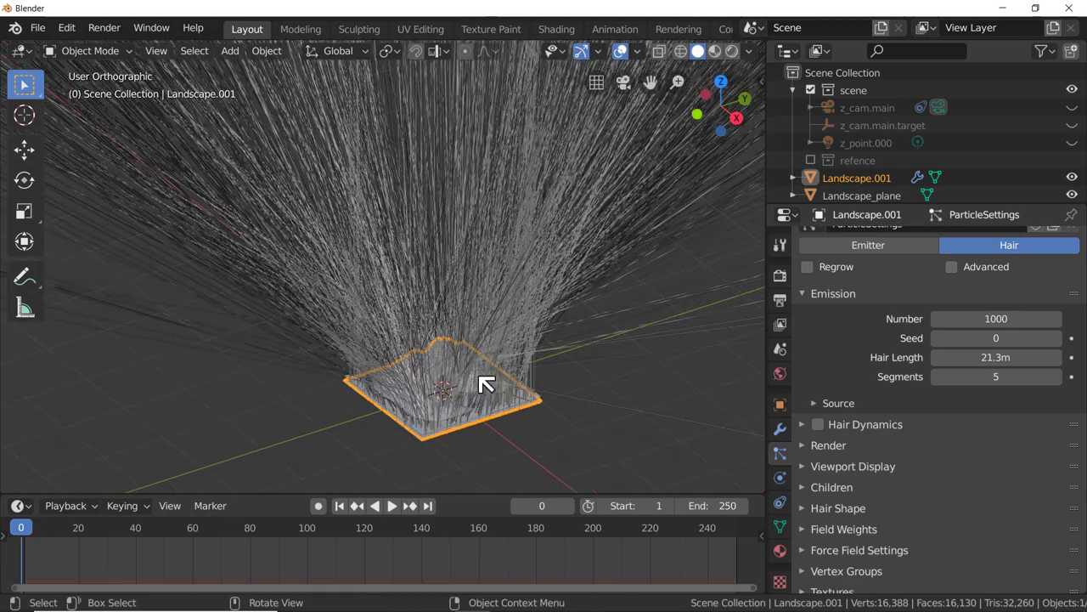
Step: Set the landscape particles' hair length to 0.23 m
scroll(481, 378, up, 4)
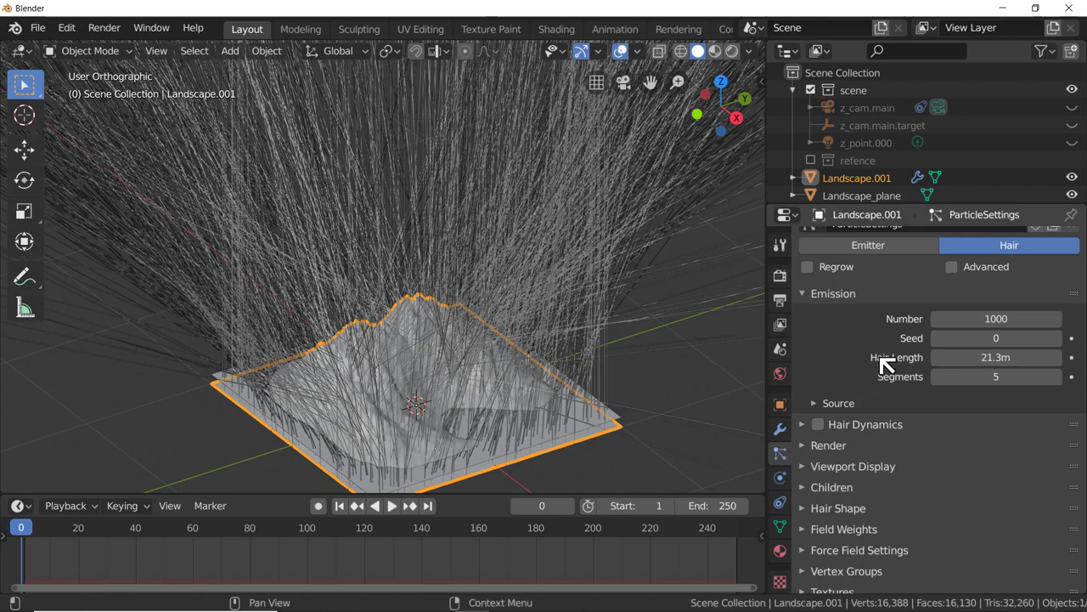
drag(992, 358, 987, 358)
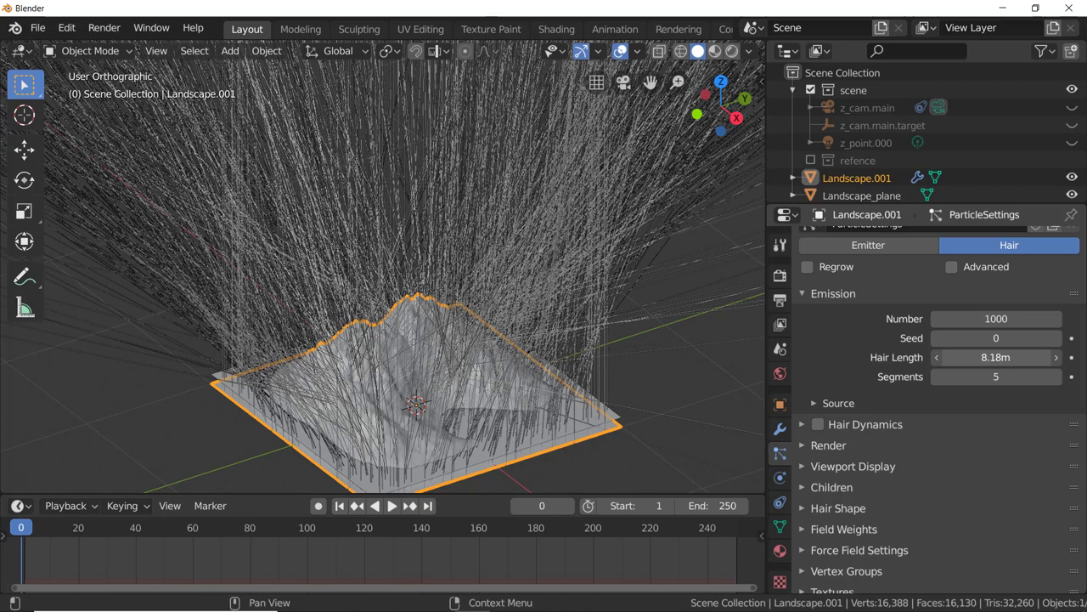
drag(987, 357, 940, 358)
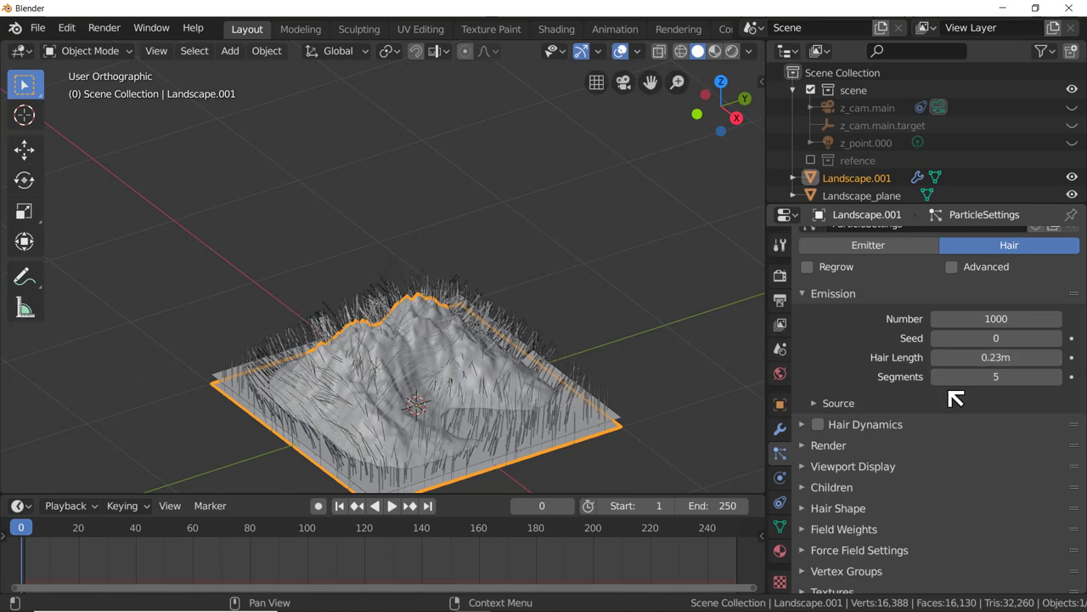
Step: Set the number of hair particles to 300 and inspect their spread over the terrain
scroll(955, 400, up, 2)
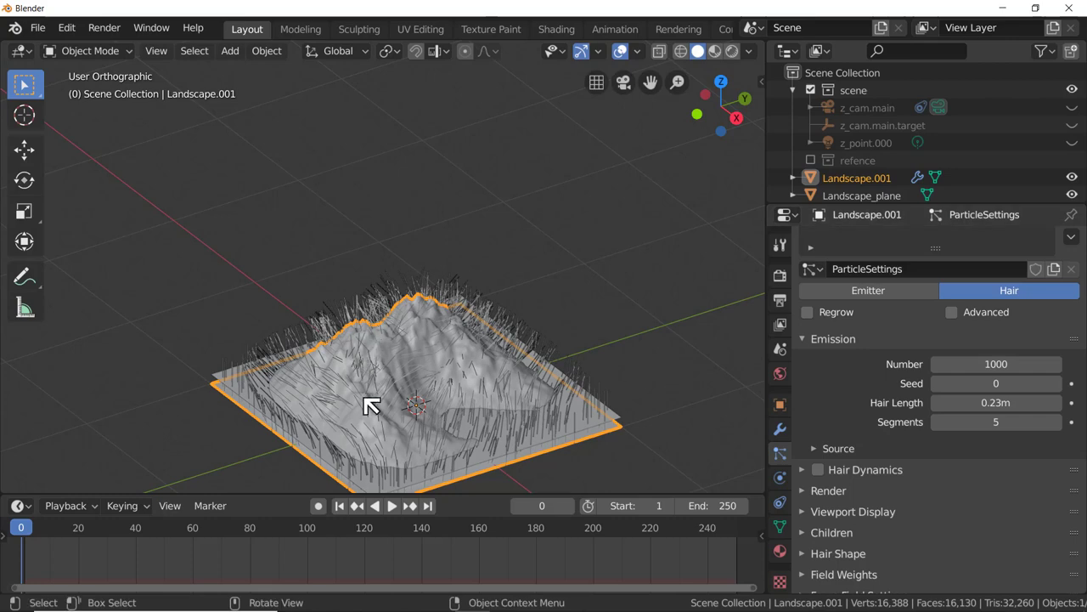
scroll(373, 404, up, 4)
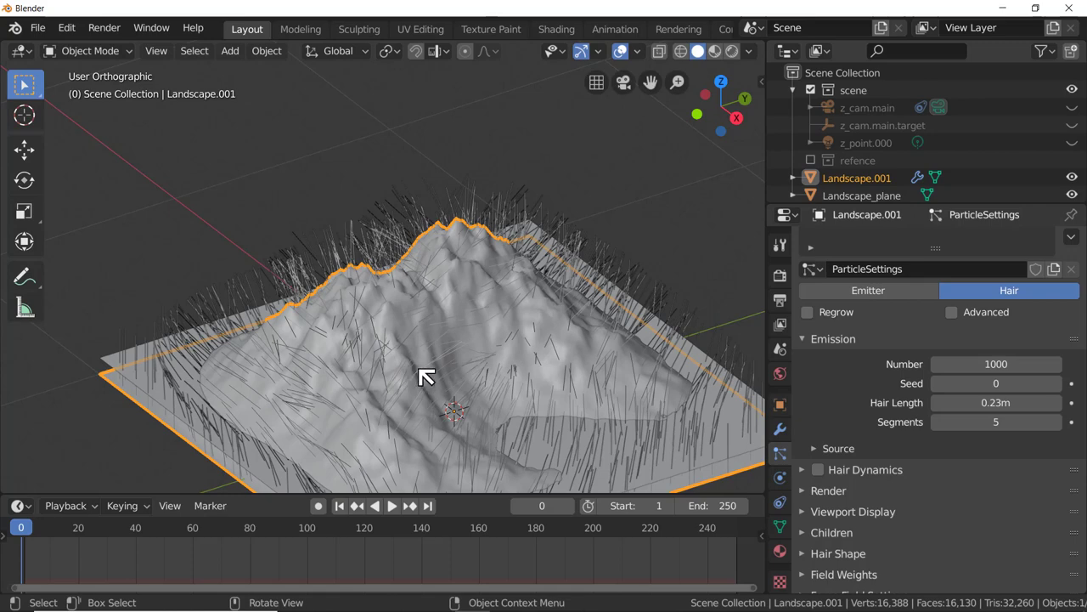
scroll(531, 347, down, 4)
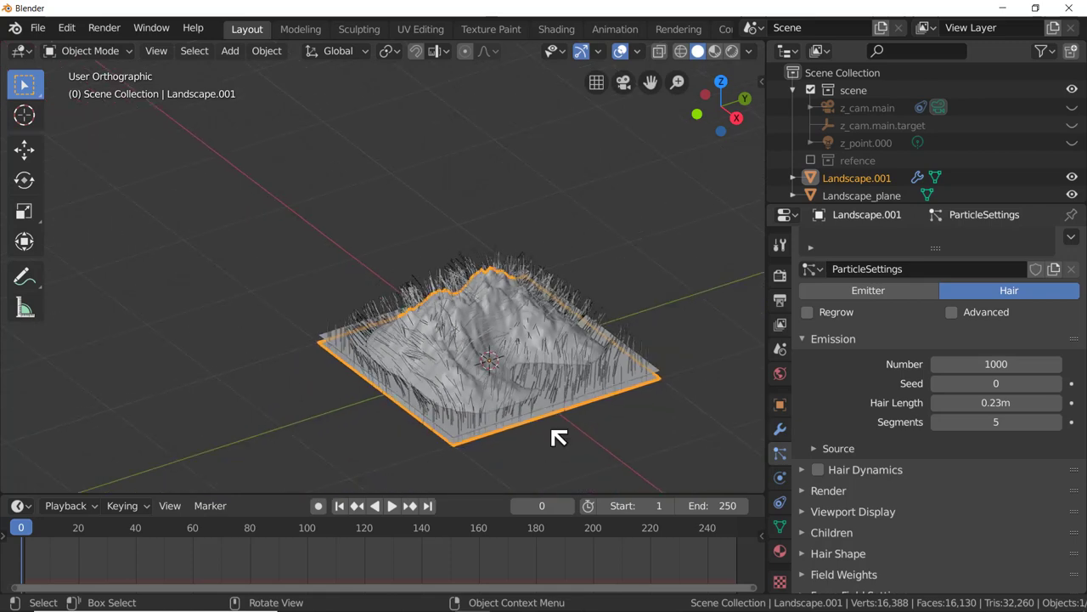
scroll(558, 437, up, 3)
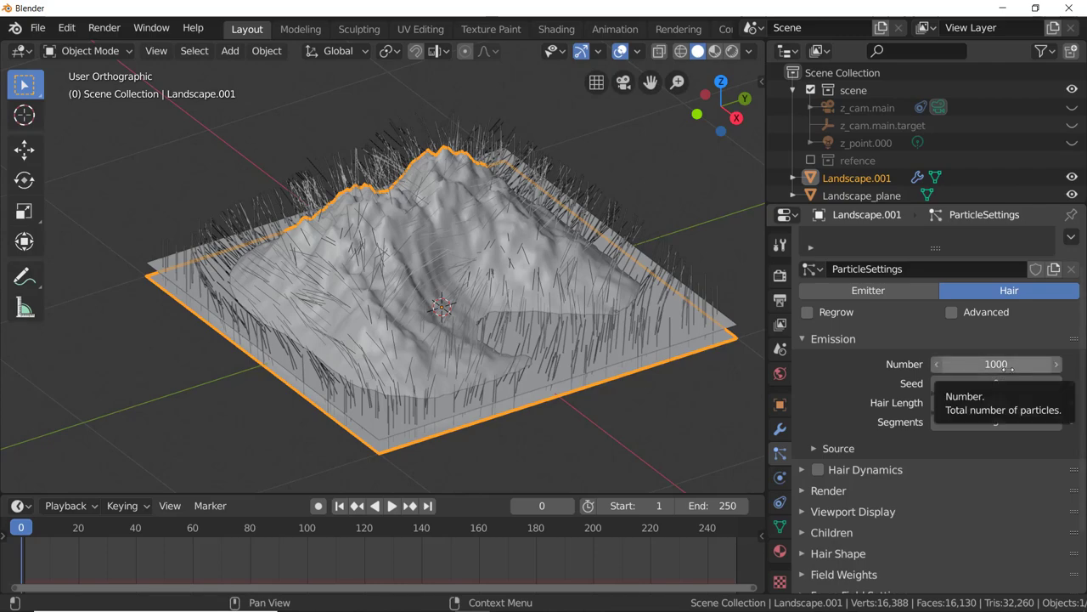
drag(998, 363, 905, 364)
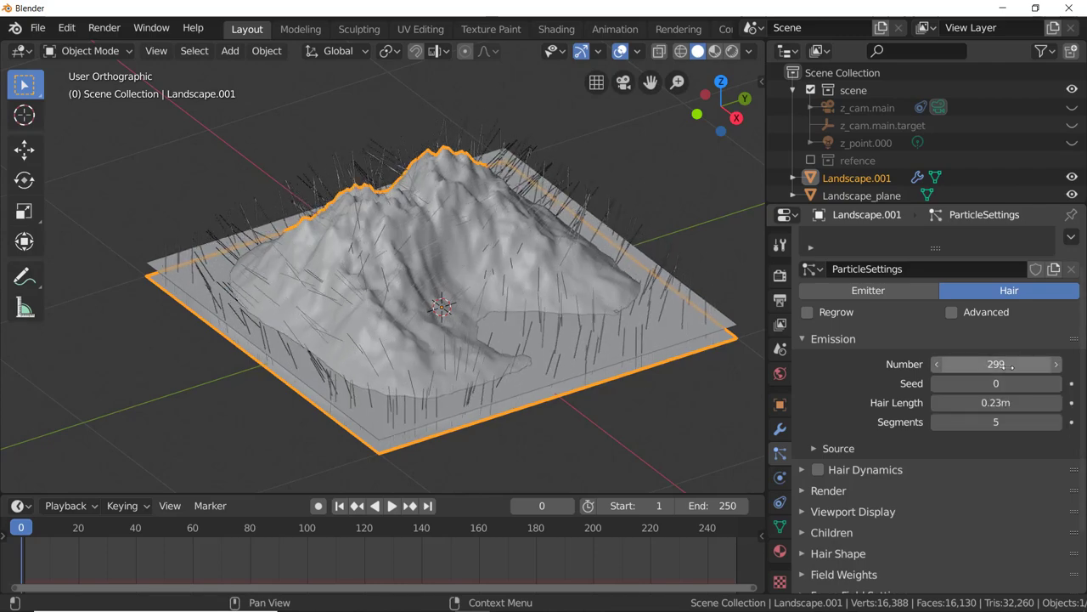
click(1055, 364)
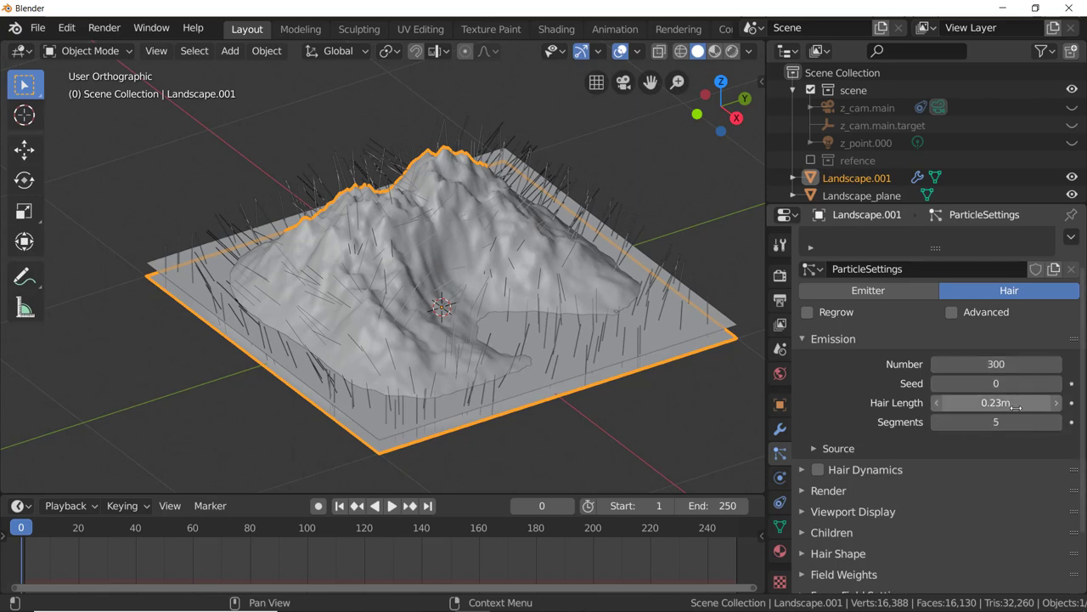
middle_drag(575, 230, 459, 255)
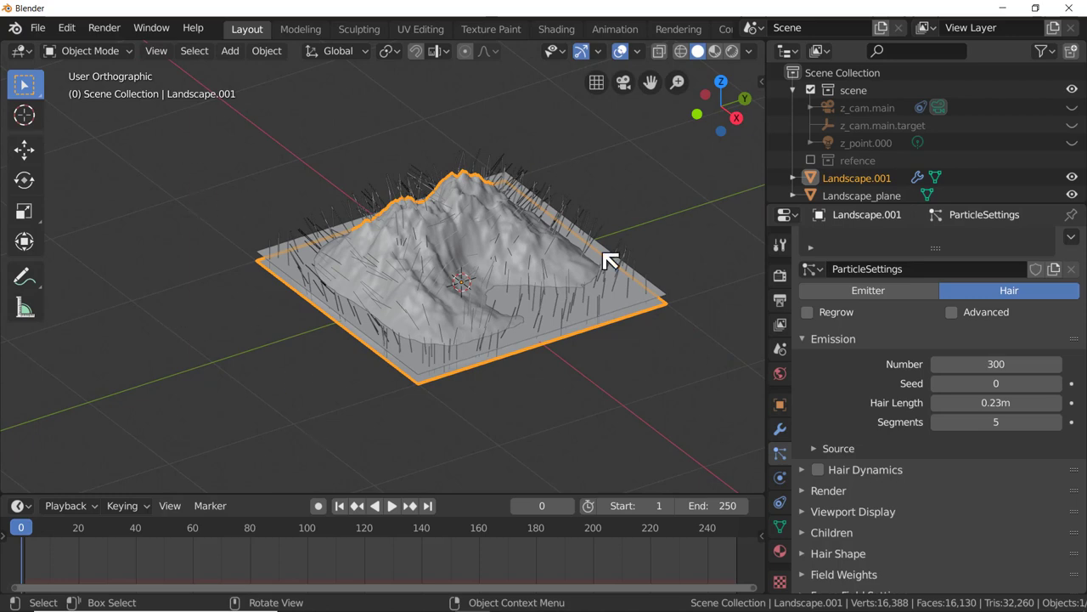
scroll(517, 321, up, 2)
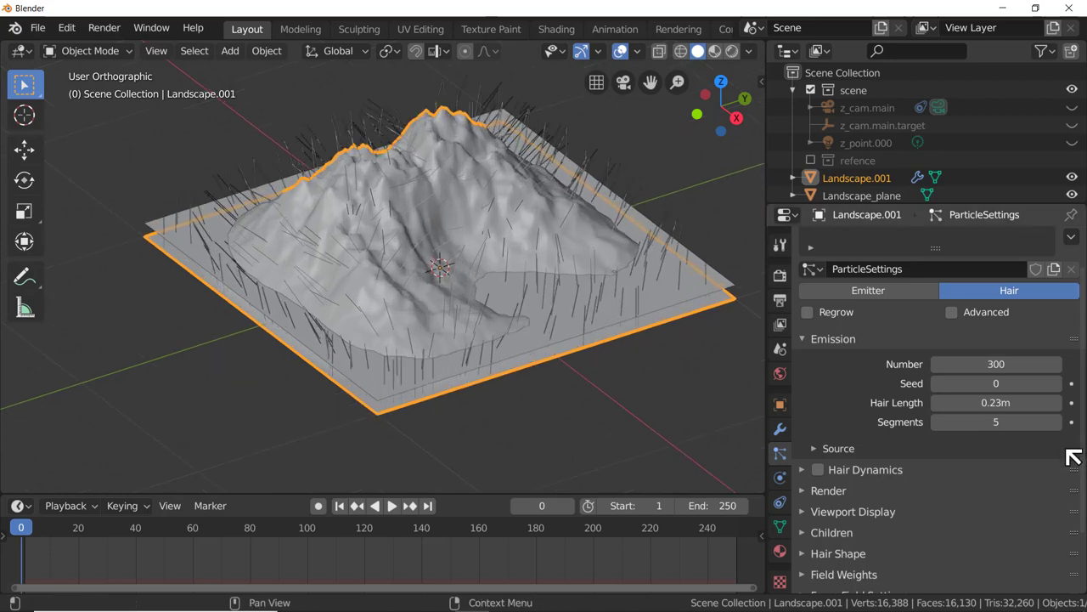
Step: Collapse the emission settings and set the hair particles to render as Object
scroll(930, 429, down, 1)
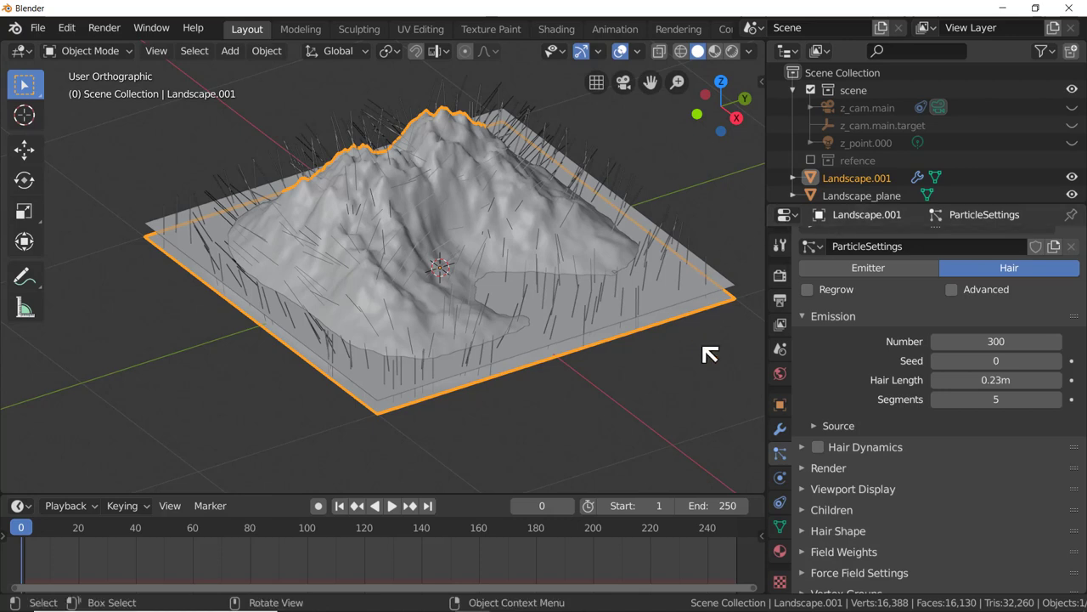
scroll(876, 382, down, 2)
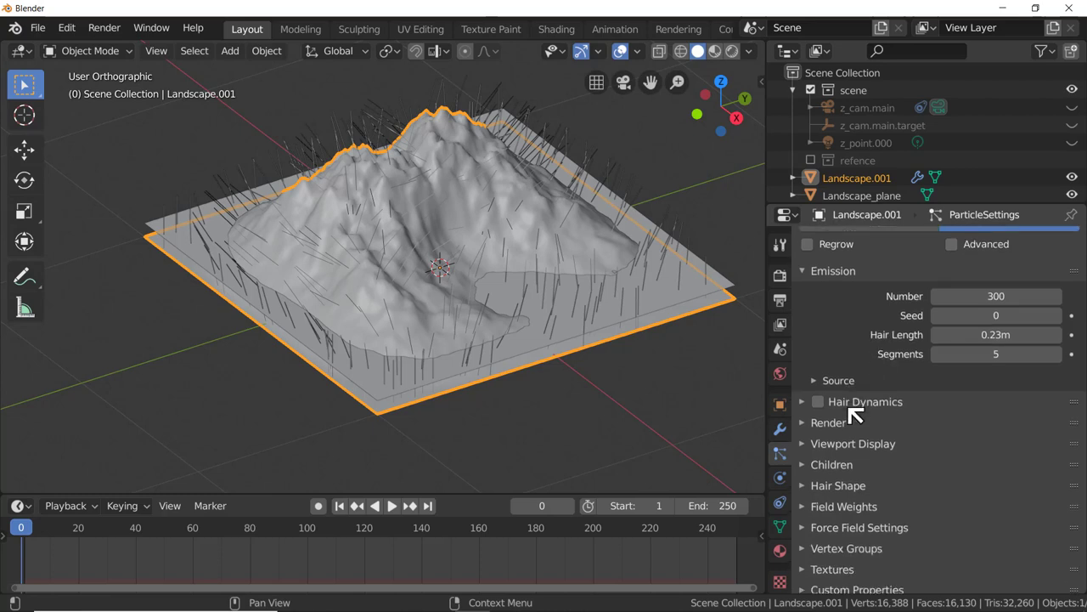
click(804, 418)
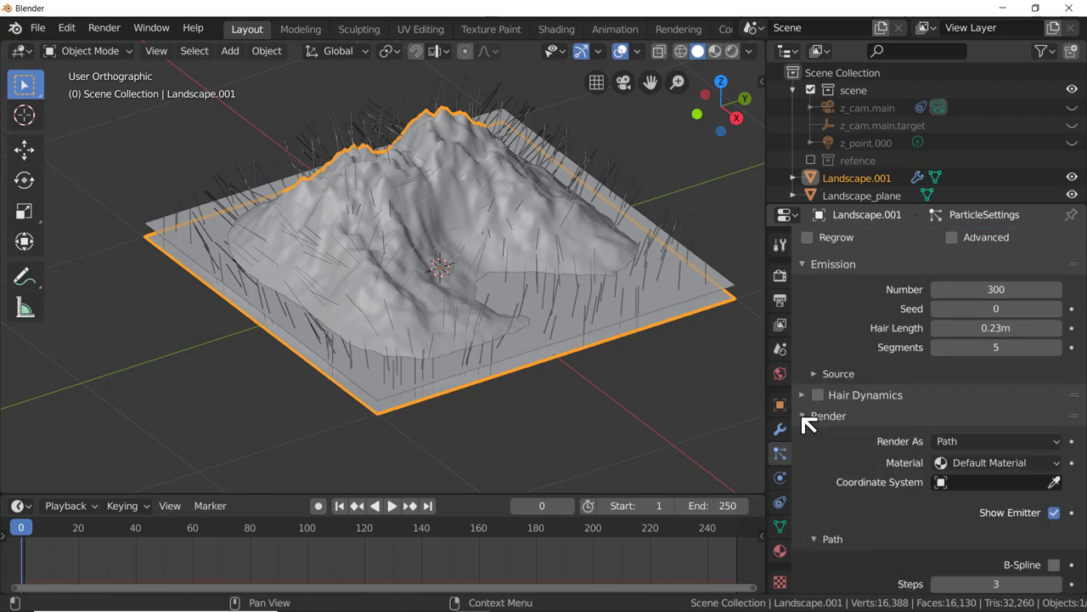
click(803, 416)
click(803, 416)
click(809, 266)
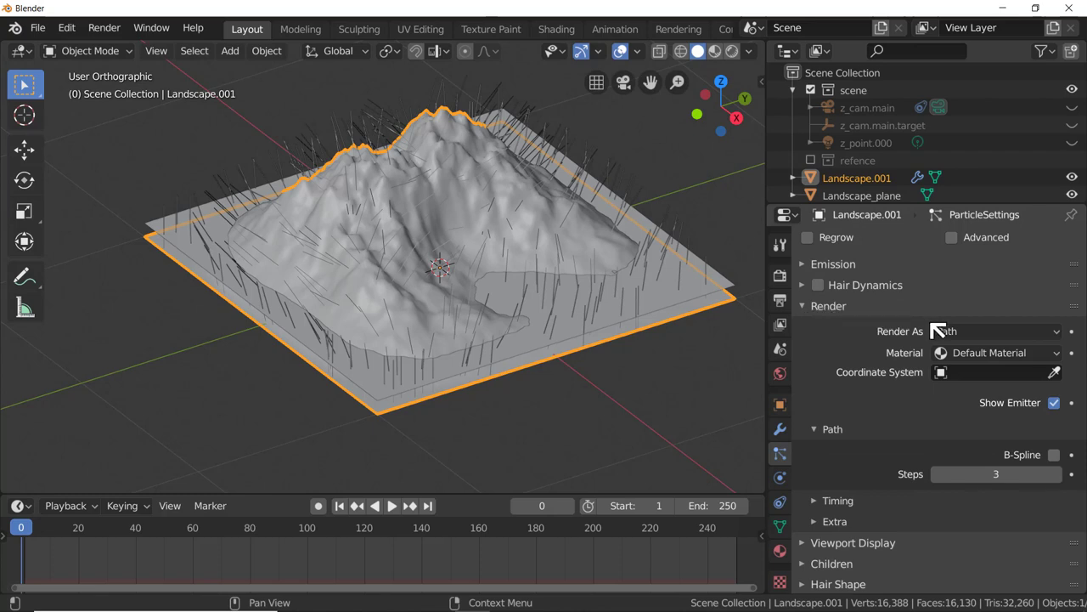
click(1061, 332)
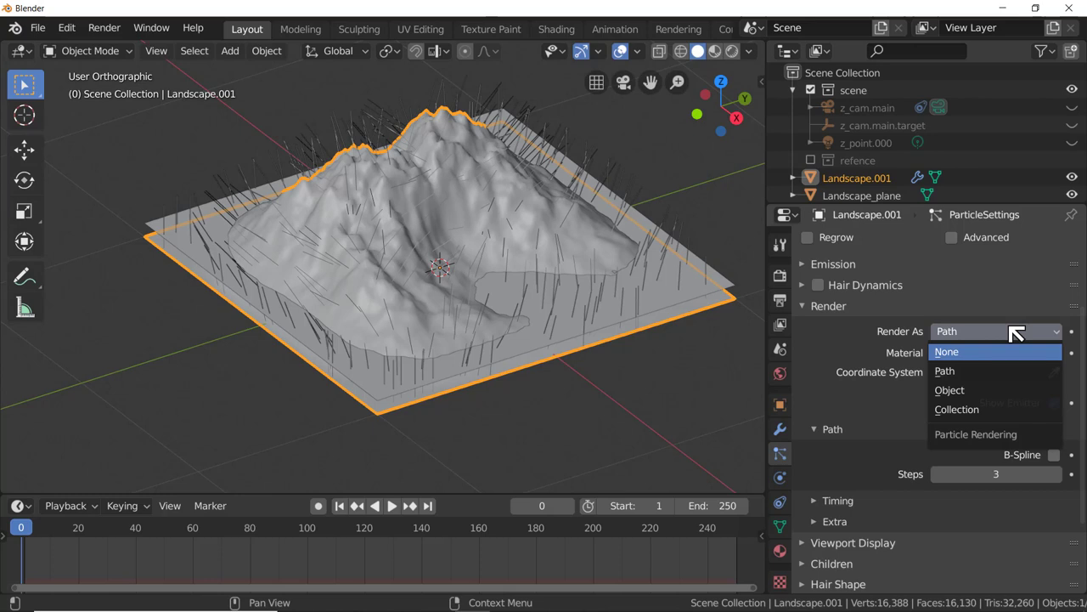
click(965, 392)
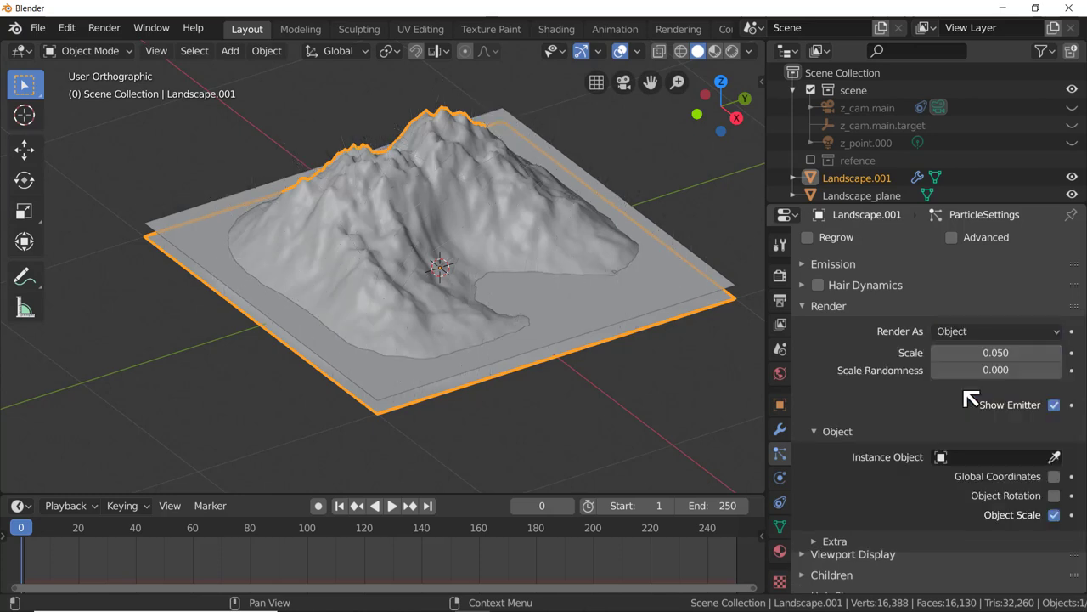
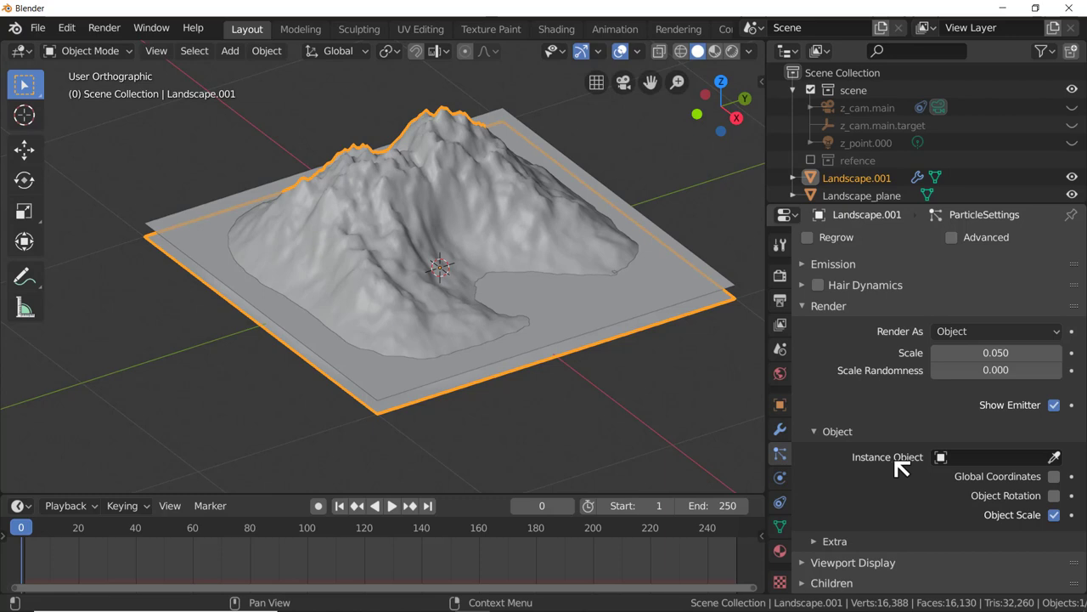
Step: Add a cube to the scene and move it to the empty area beside the landscape
scroll(203, 331, down, 8)
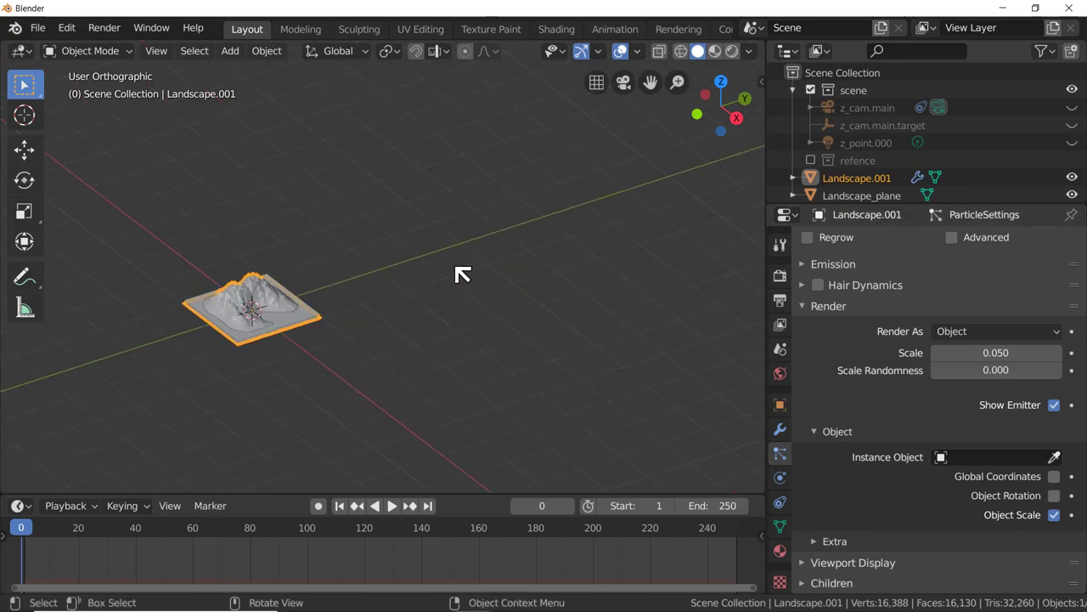
scroll(461, 270, up, 2)
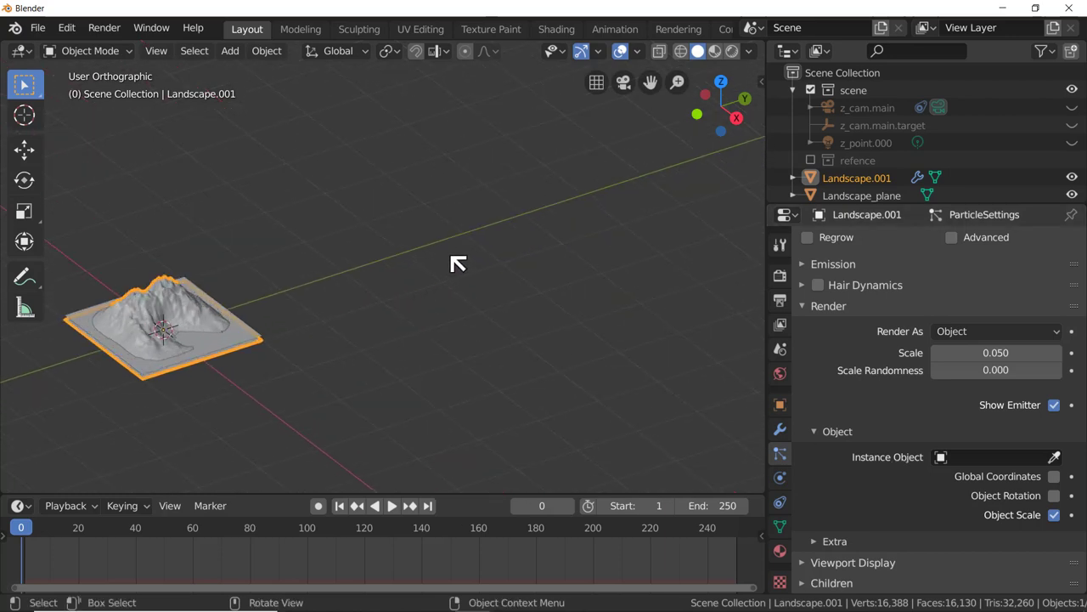
key(shift+a)
mouse_move(457, 263)
click(561, 271)
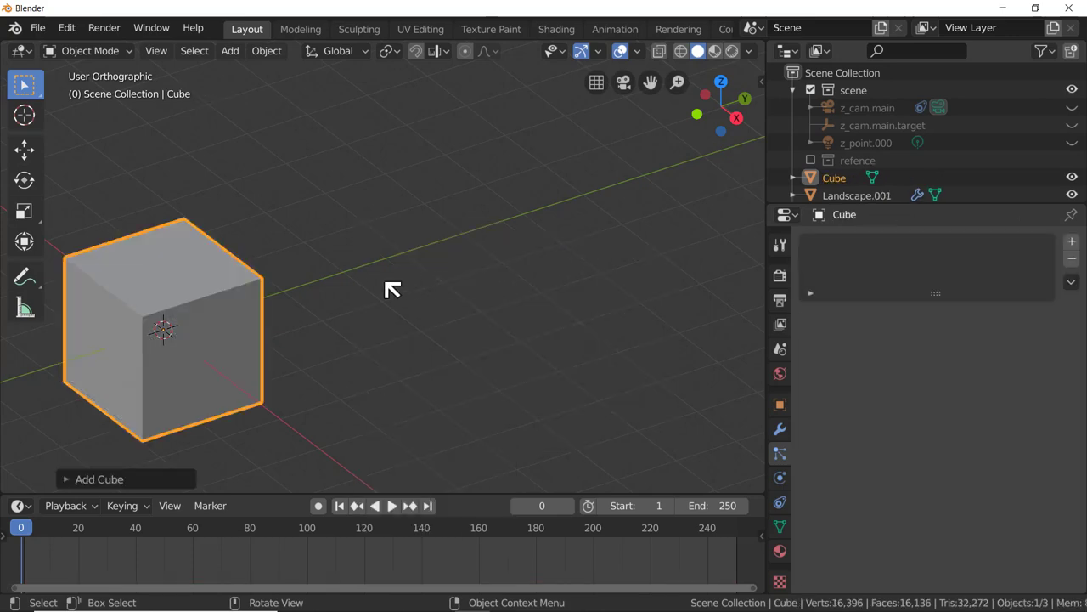
key(g)
click(660, 207)
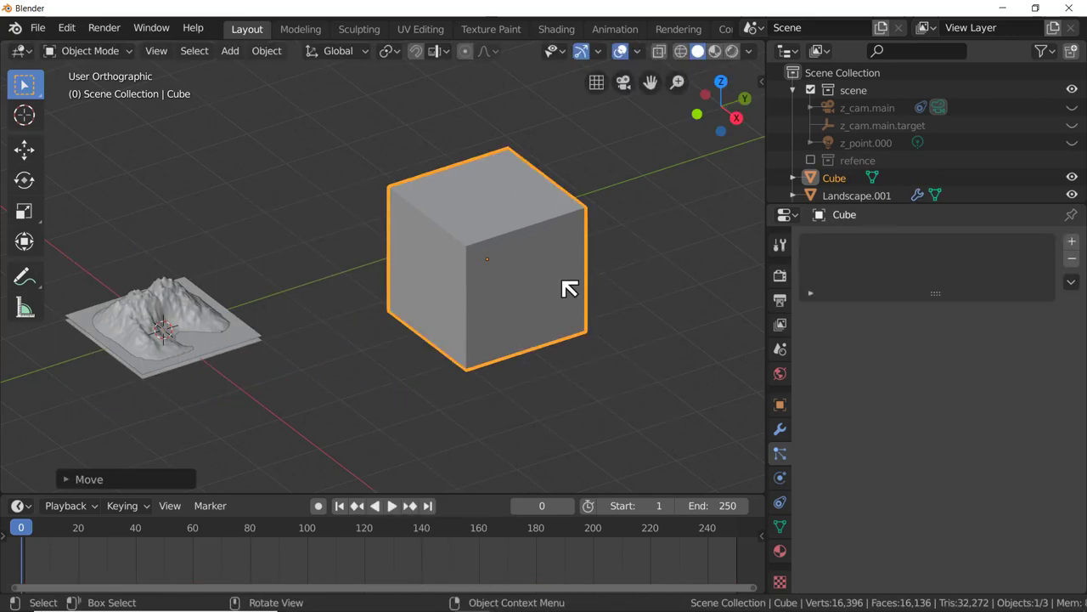
Step: Lower the cube's top face along global Z in Edit Mode, leaving a thin slab
scroll(569, 289, up, 1)
key(Tab)
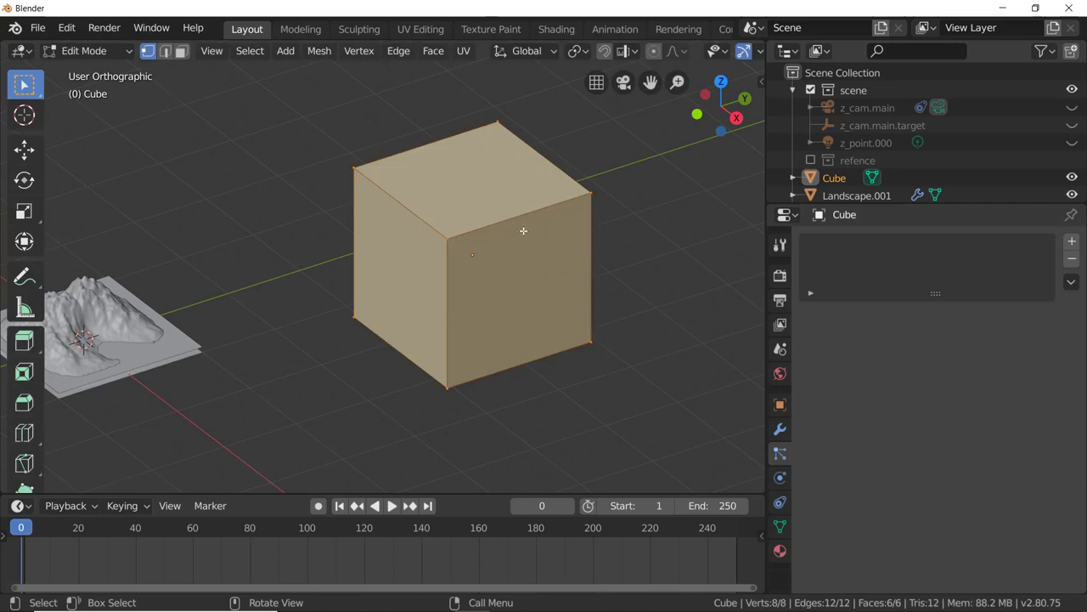
key(3)
click(487, 182)
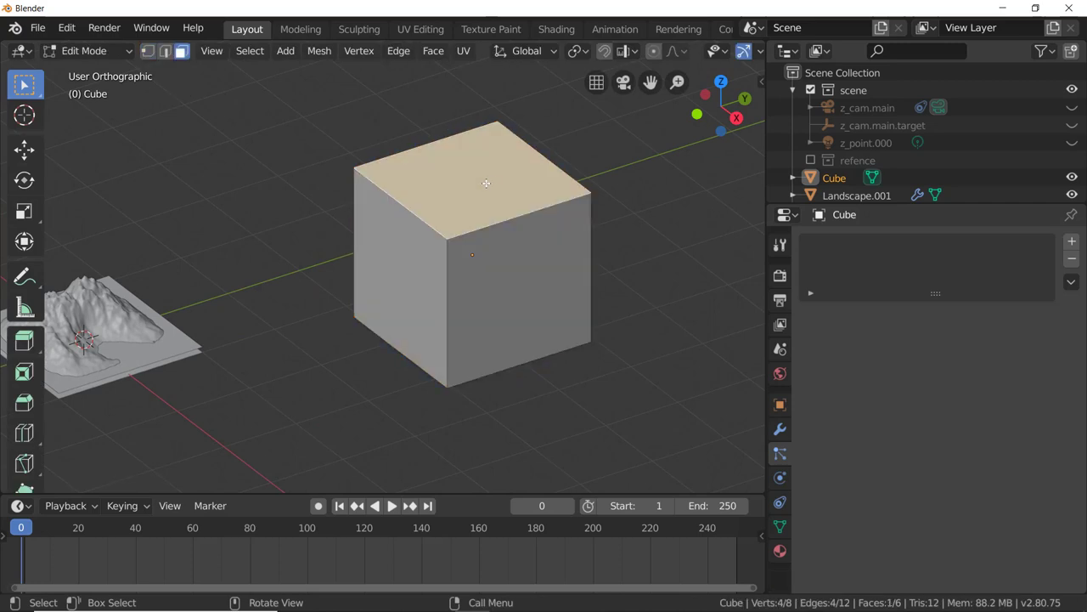
key(g)
key(z)
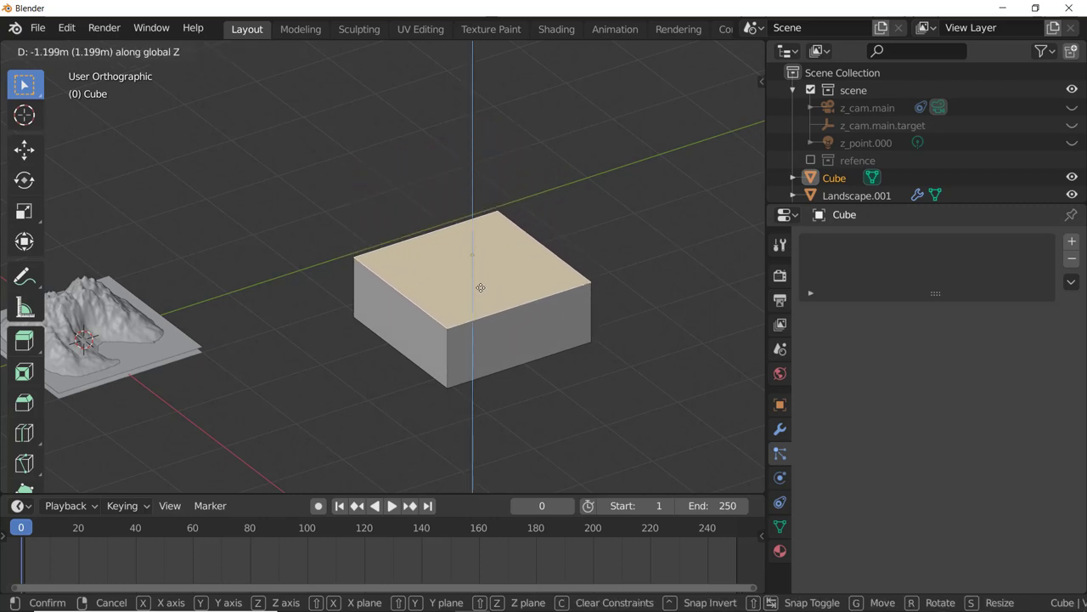
click(498, 315)
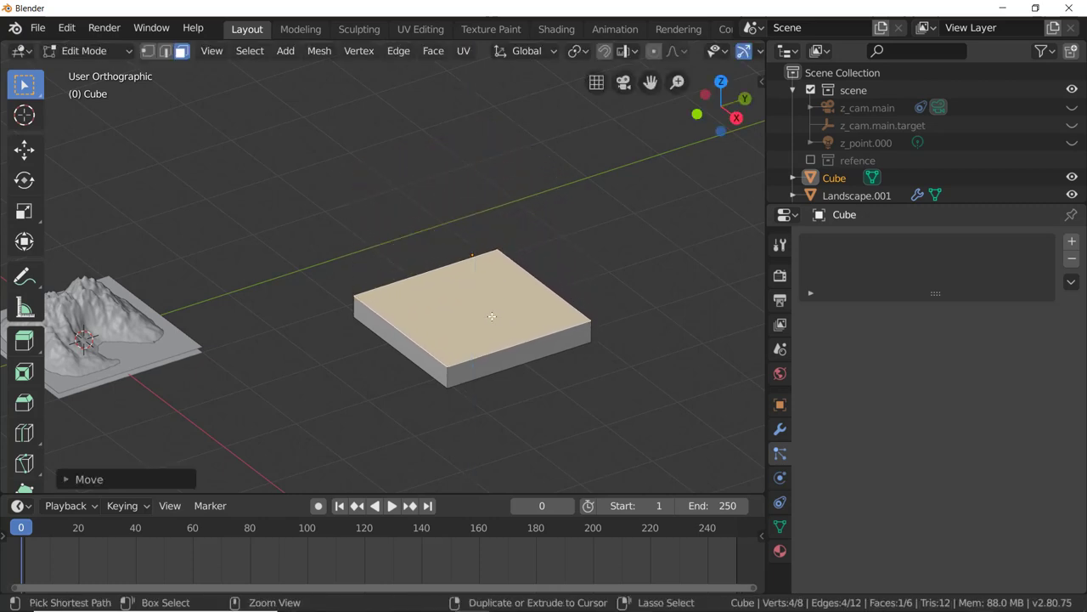
Step: Add two evenly spaced parallel loop cuts across the slab with an edge slide of 0
key(ctrl+r)
scroll(580, 311, up, 1)
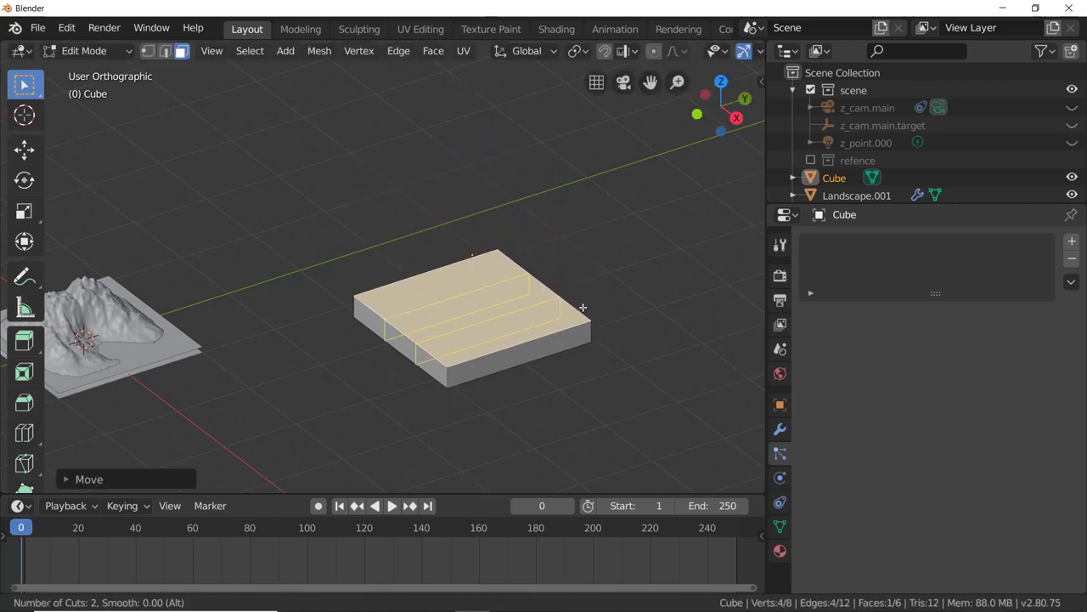
click(581, 309)
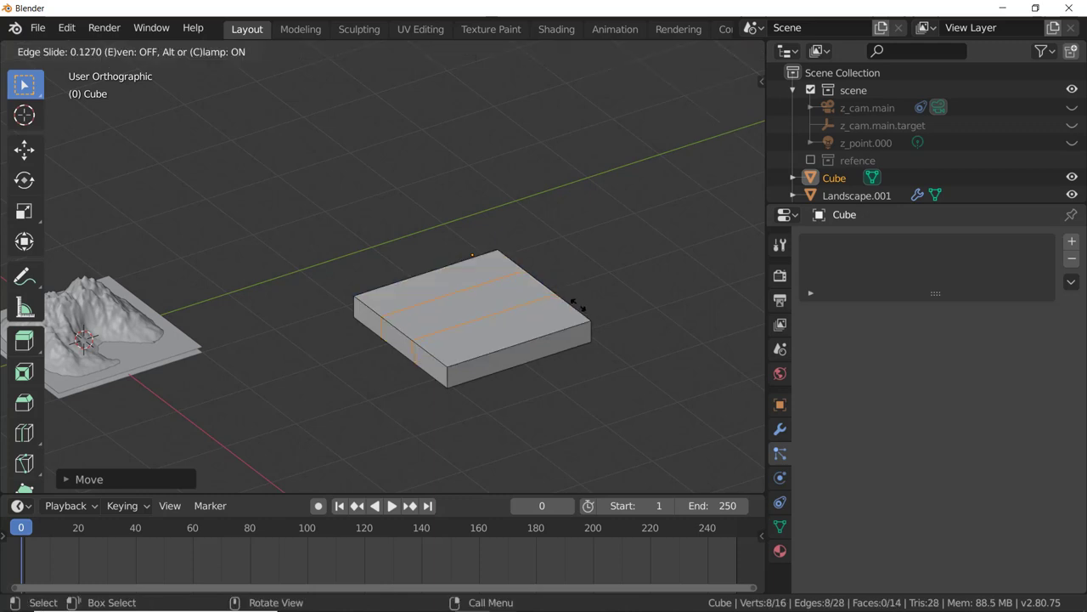
key(0)
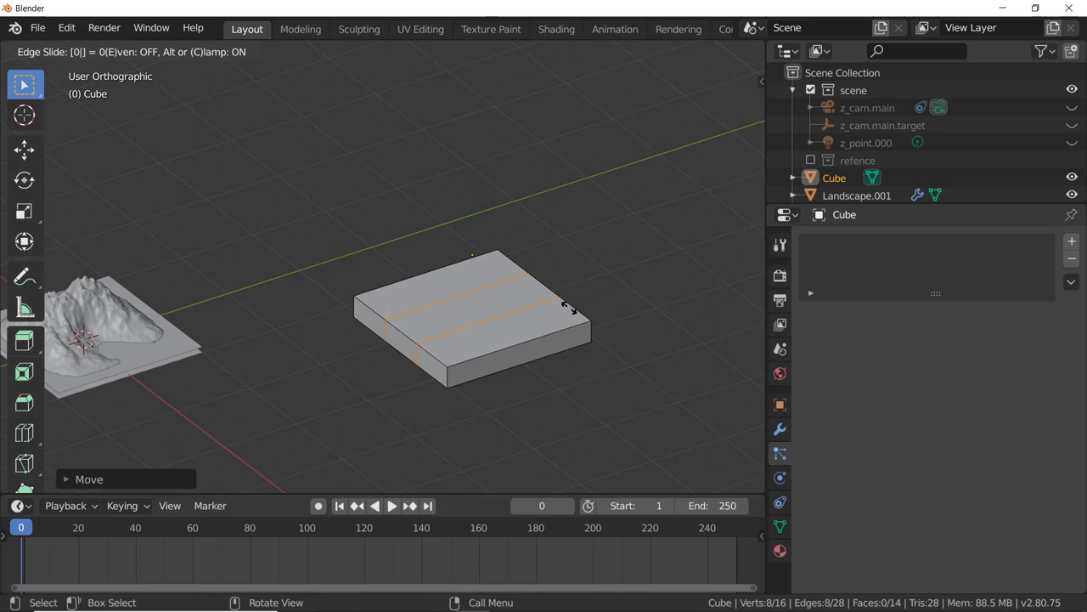
key(Return)
key(s)
key(0)
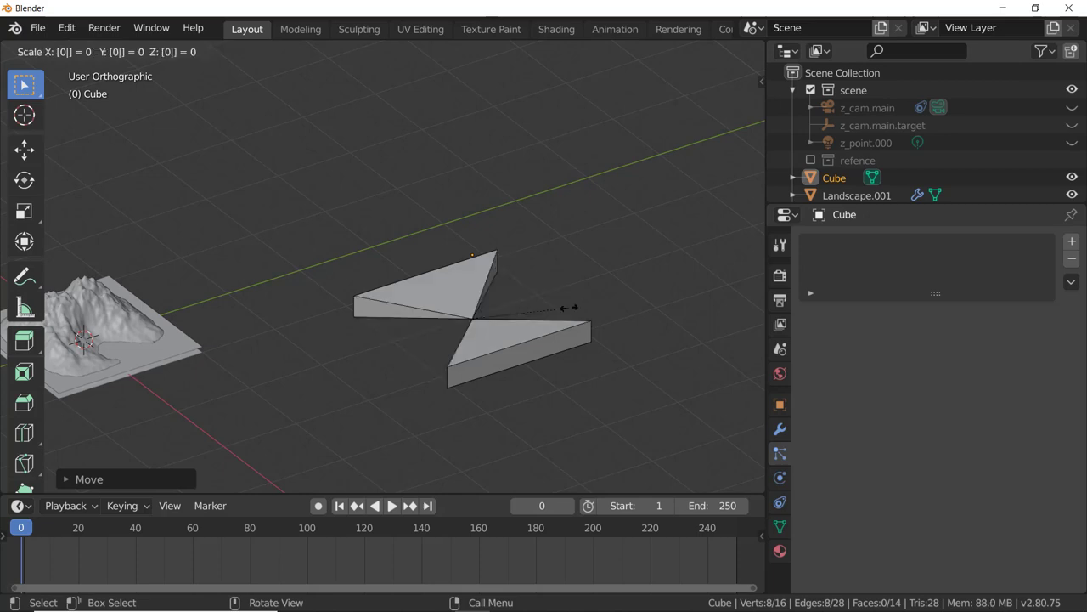
key(x)
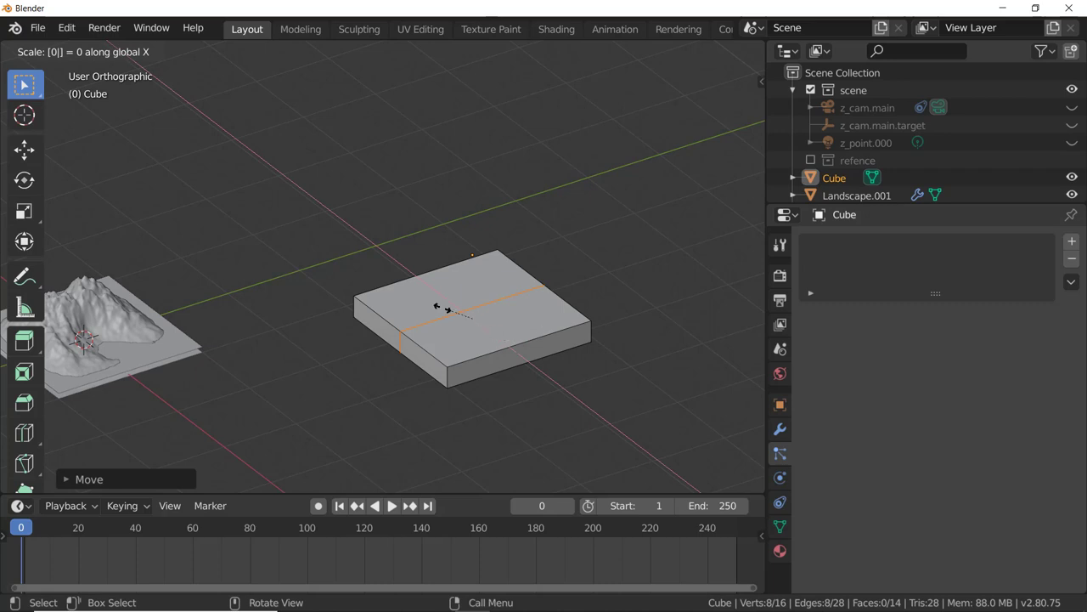
key(Escape)
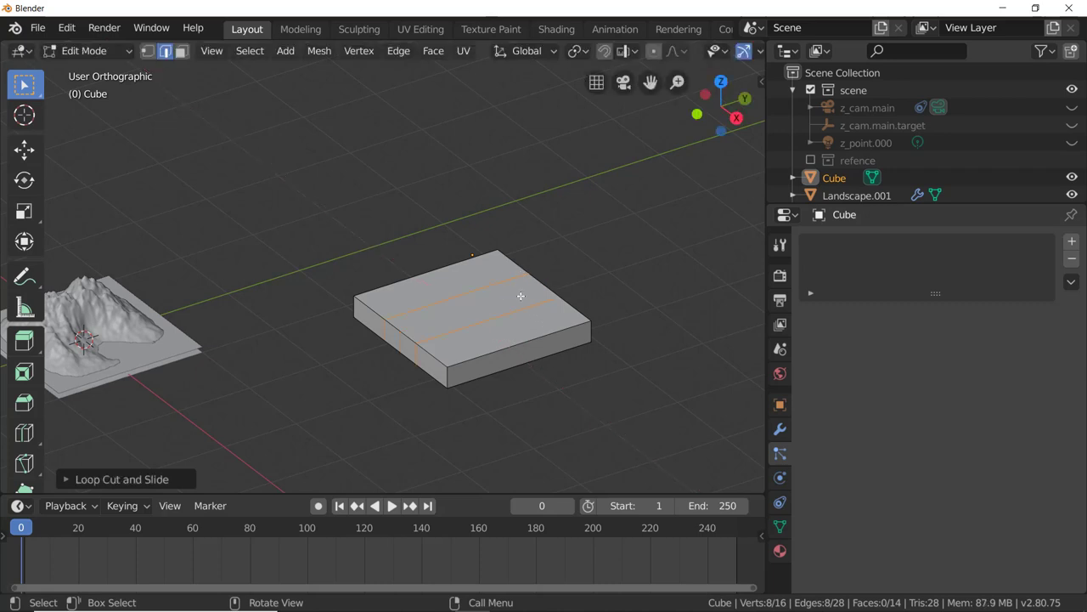
Step: Scale the two loop cuts apart along global X so they sit near the slab's opposite edges
key(s)
key(x)
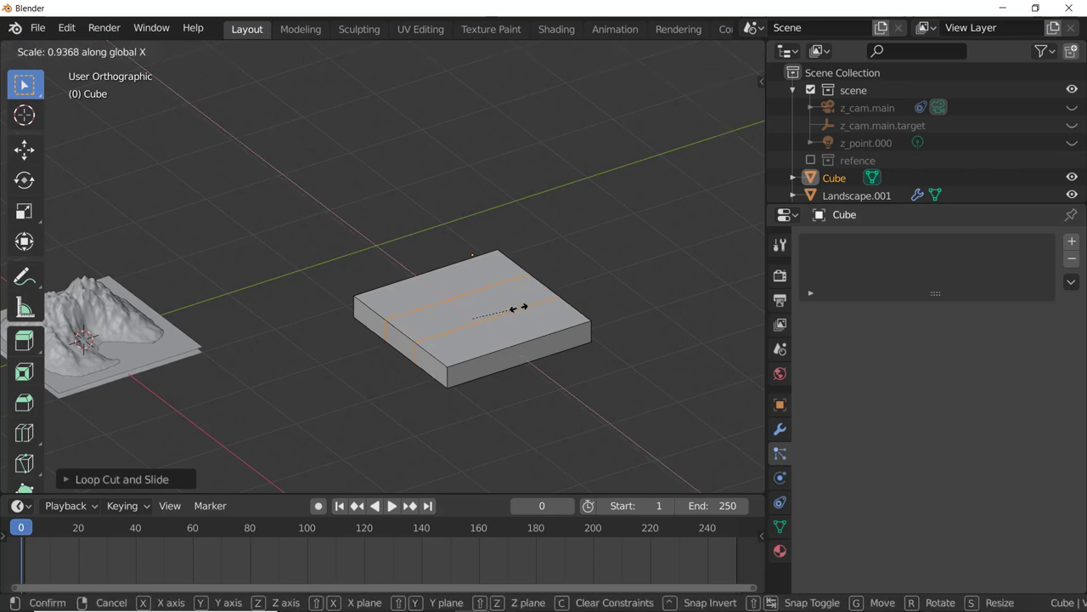
click(571, 358)
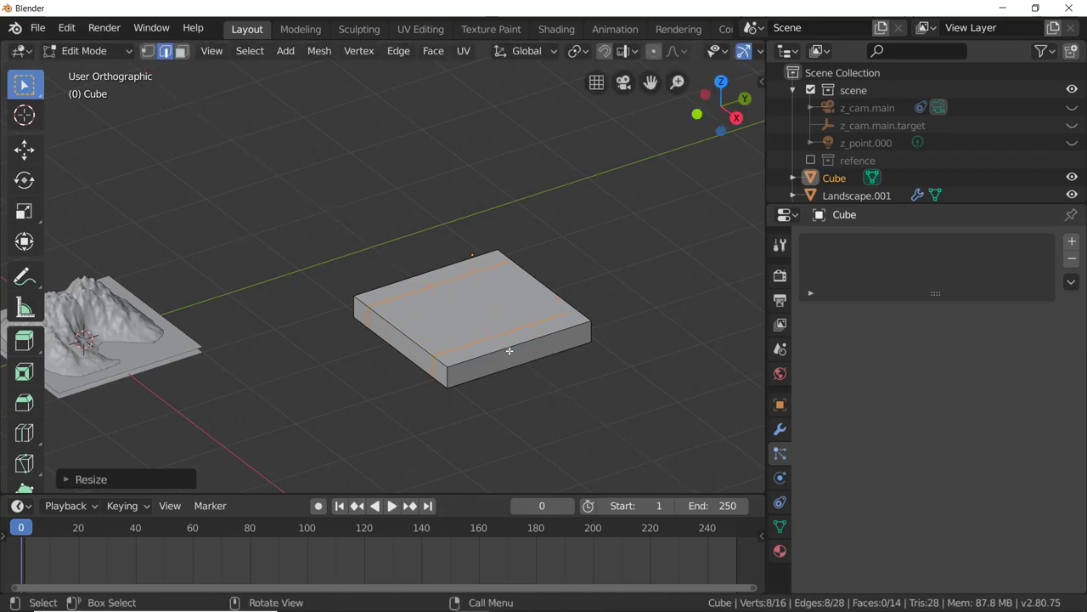
Step: Add two unslid loop cuts perpendicular to the existing pair and scale them apart along global Y toward the slab's outer edges
key(ctrl+r)
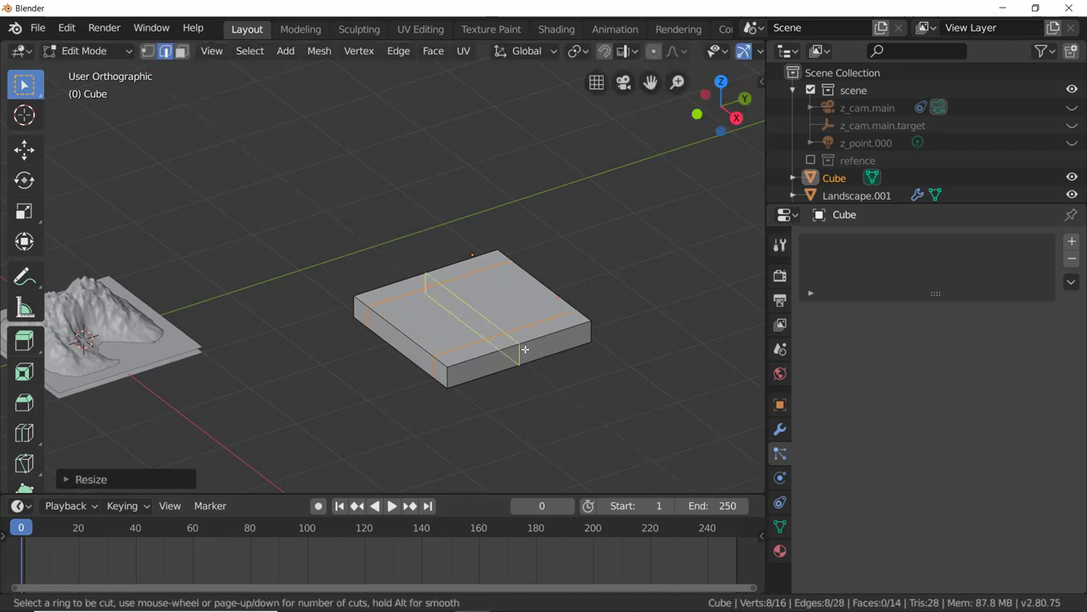
scroll(525, 349, up, 1)
click(525, 349)
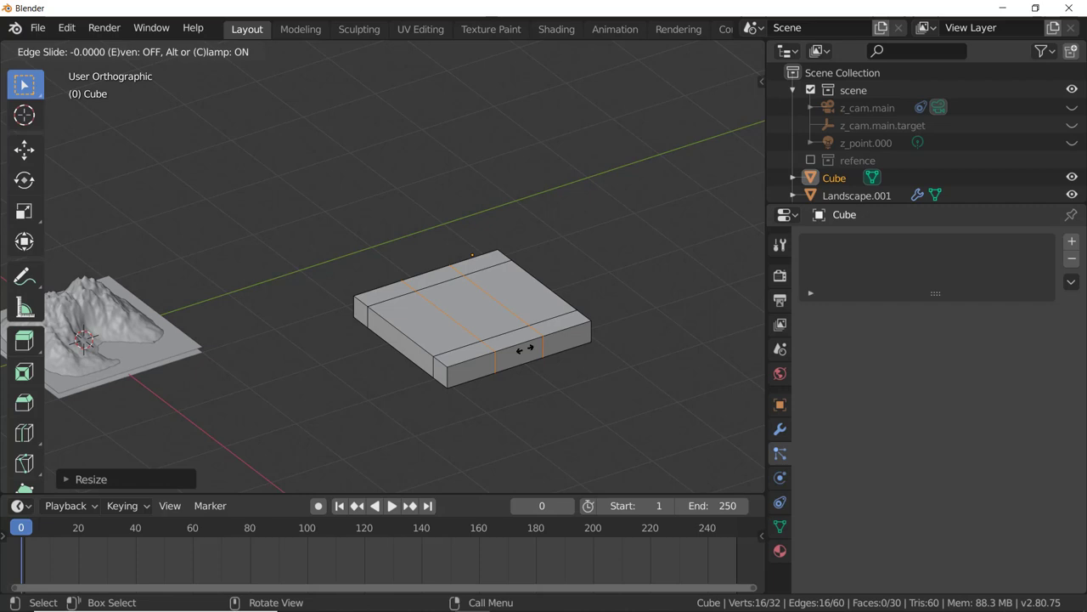
click(525, 349)
key(s)
key(y)
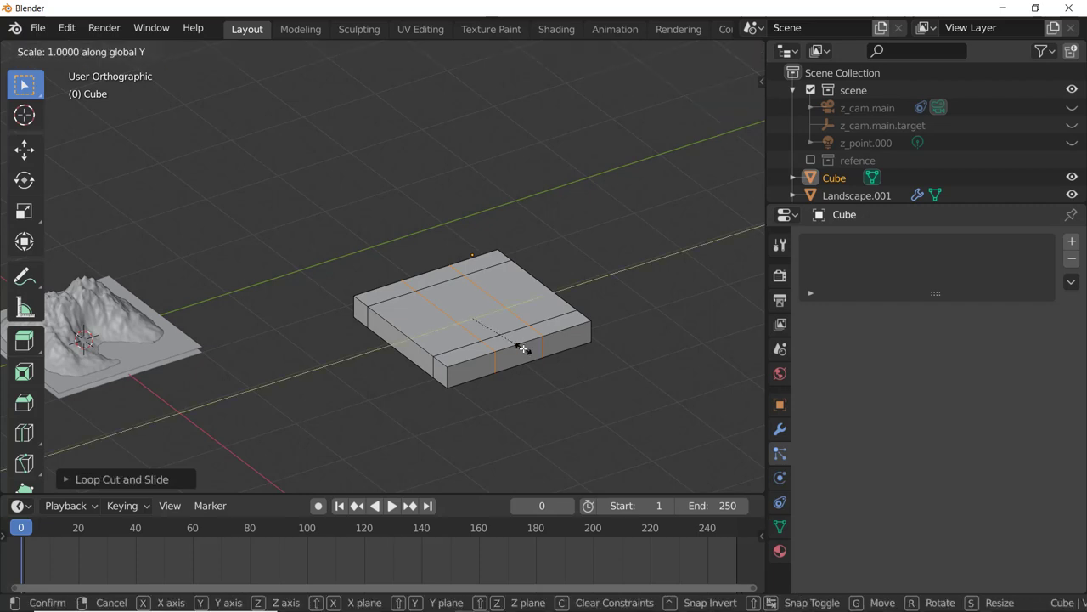
click(590, 315)
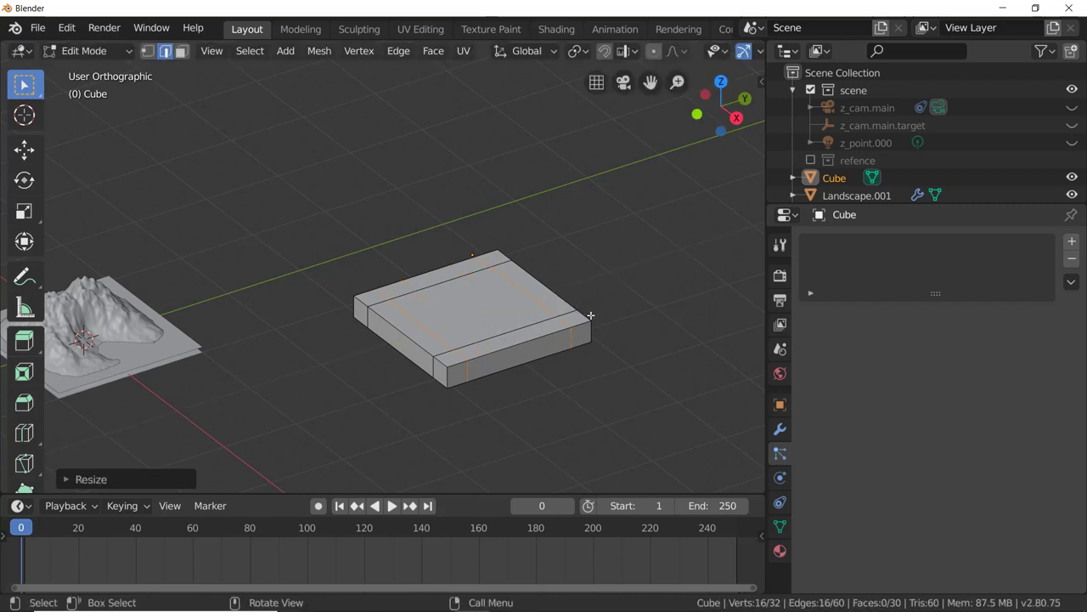
Step: Extrude the four corner faces on the slab's underside about 2 m downward to form chair legs
middle_drag(537, 387, 544, 293)
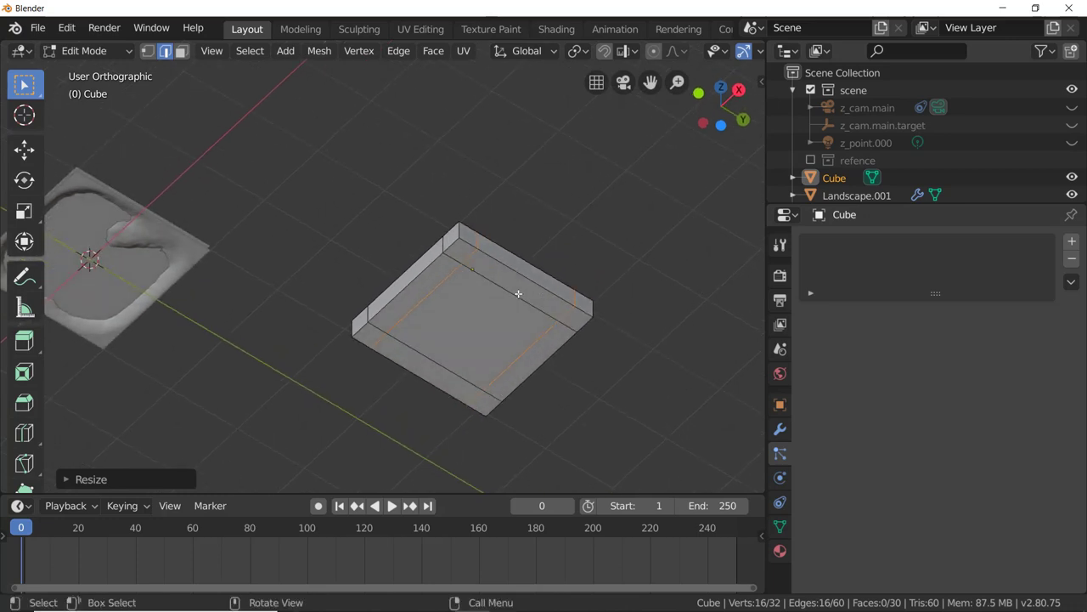
key(3)
click(372, 335)
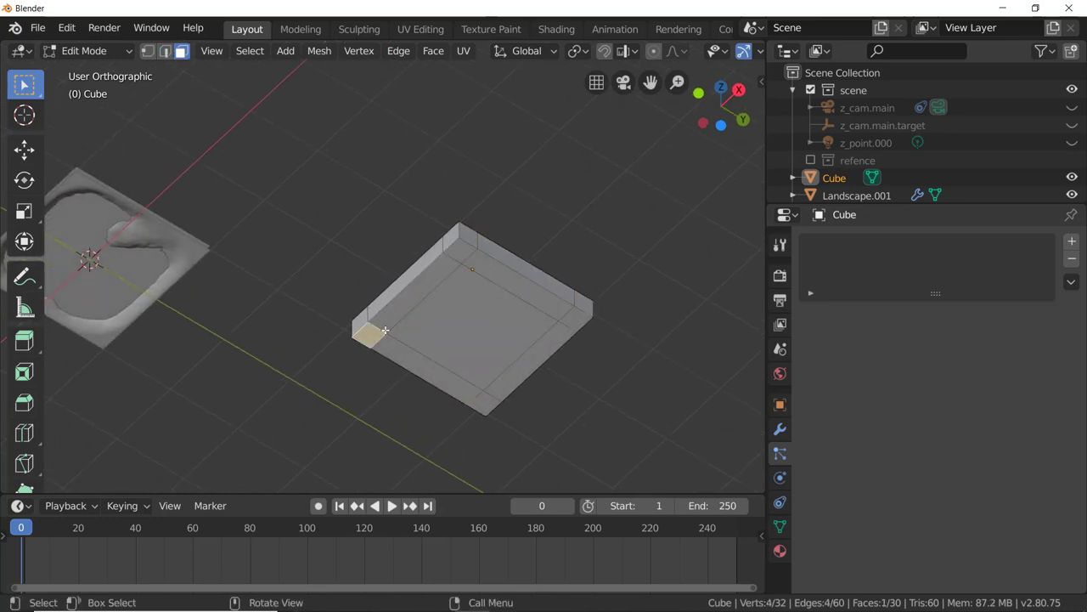
shift+click(467, 251)
shift+click(572, 319)
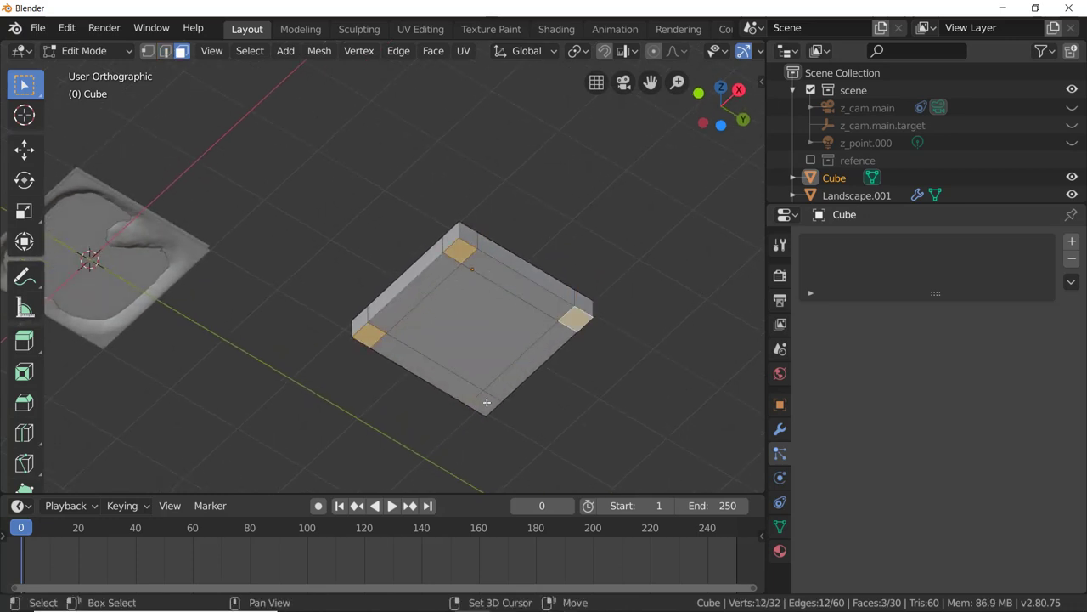
shift+click(485, 399)
key(e)
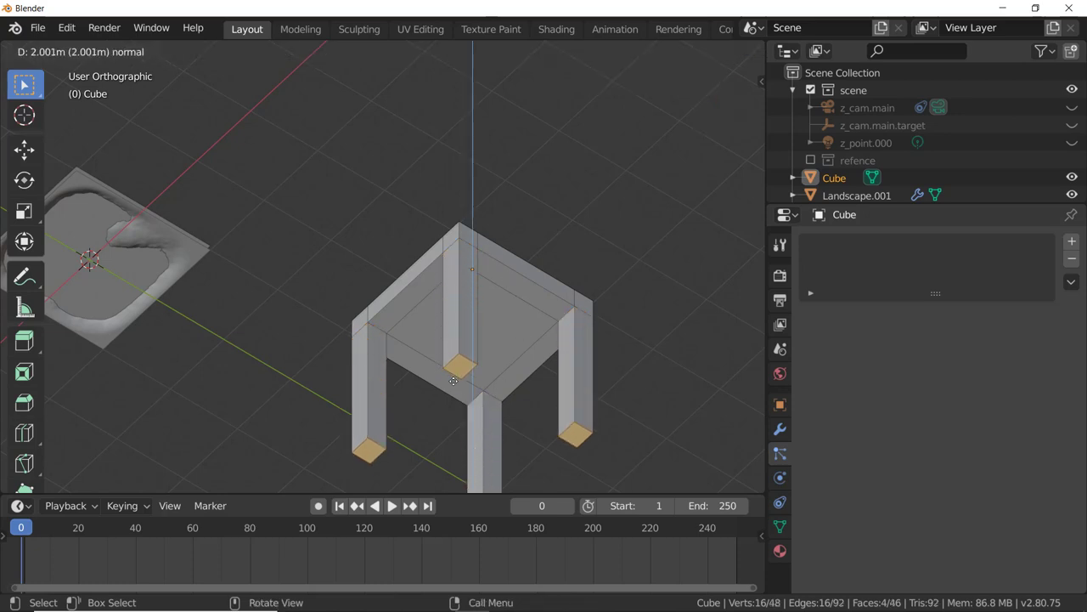
click(453, 381)
Step: Extrude the strip of three top faces along the seat's rear edge upward to form a tall backrest
middle_drag(504, 345, 512, 322)
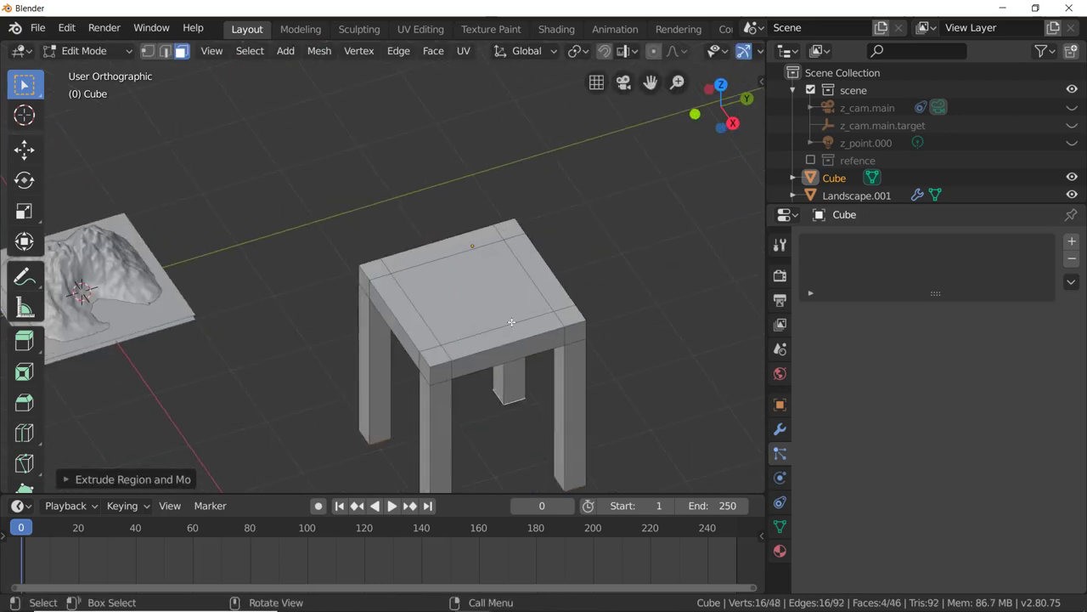
click(504, 228)
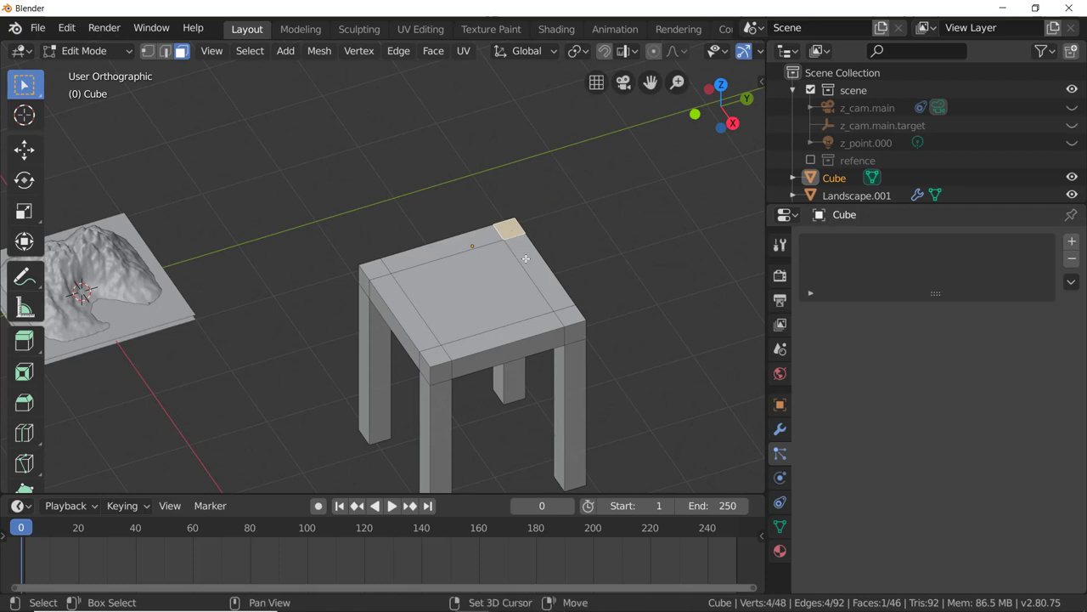
shift+click(565, 314)
key(e)
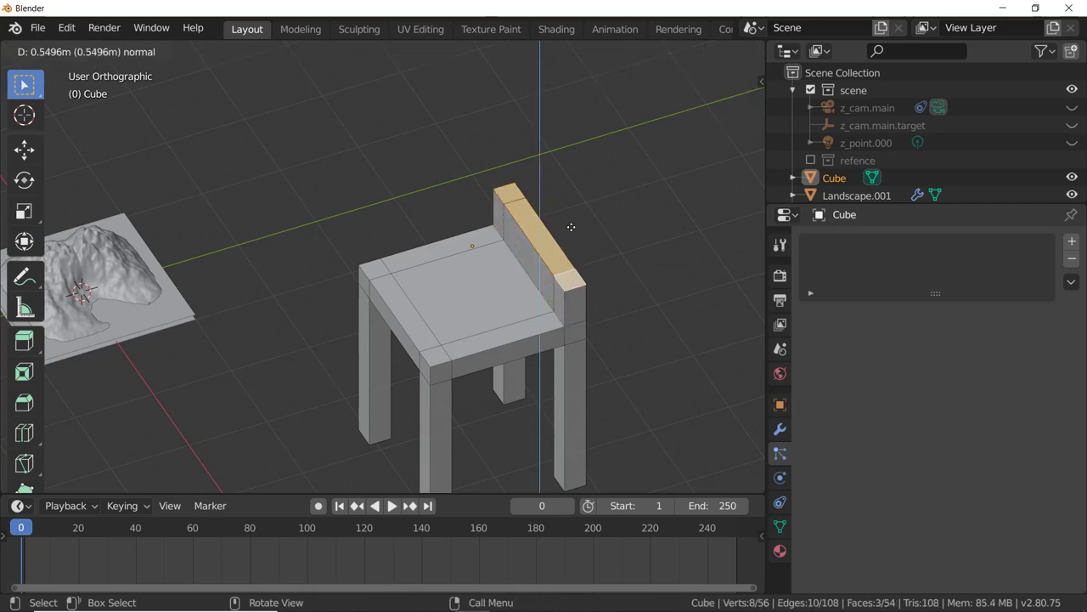
click(572, 189)
Step: Move the backrest's top faces outward along global Y so the backrest leans away from the seat
key(g)
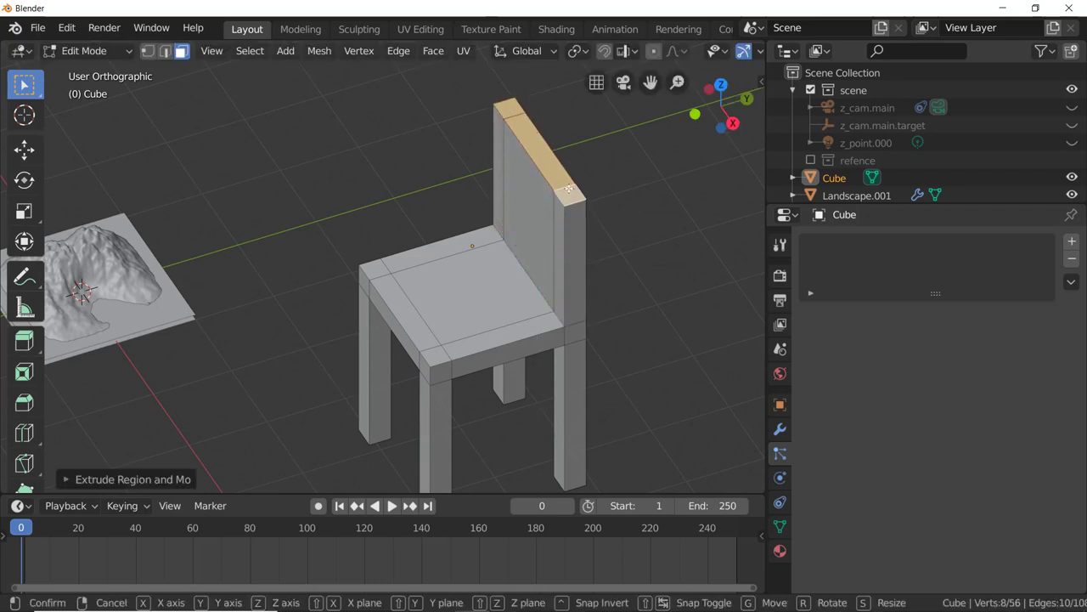
key(y)
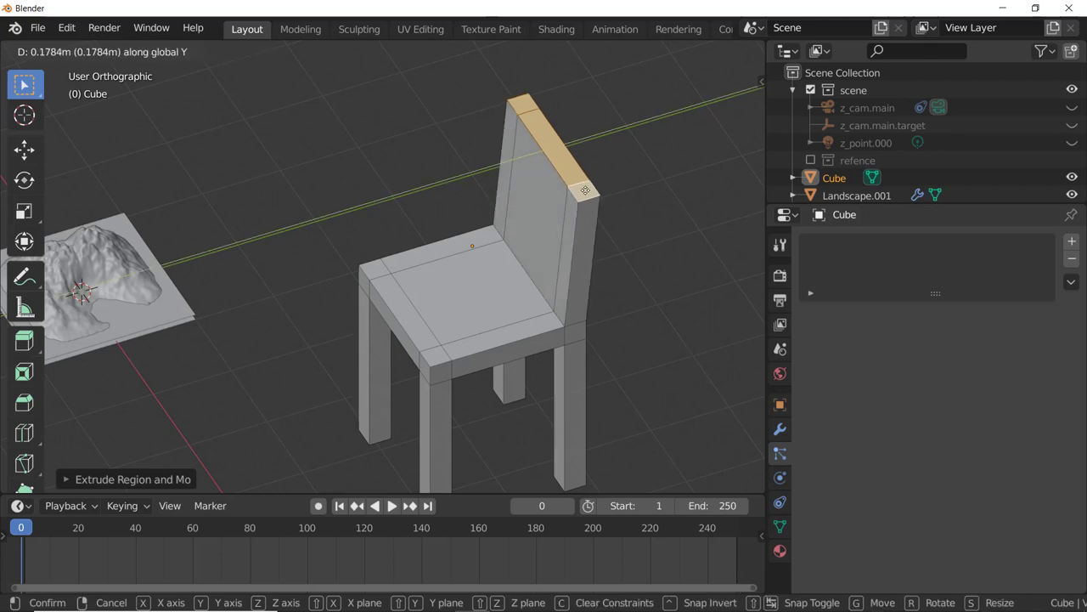
click(564, 302)
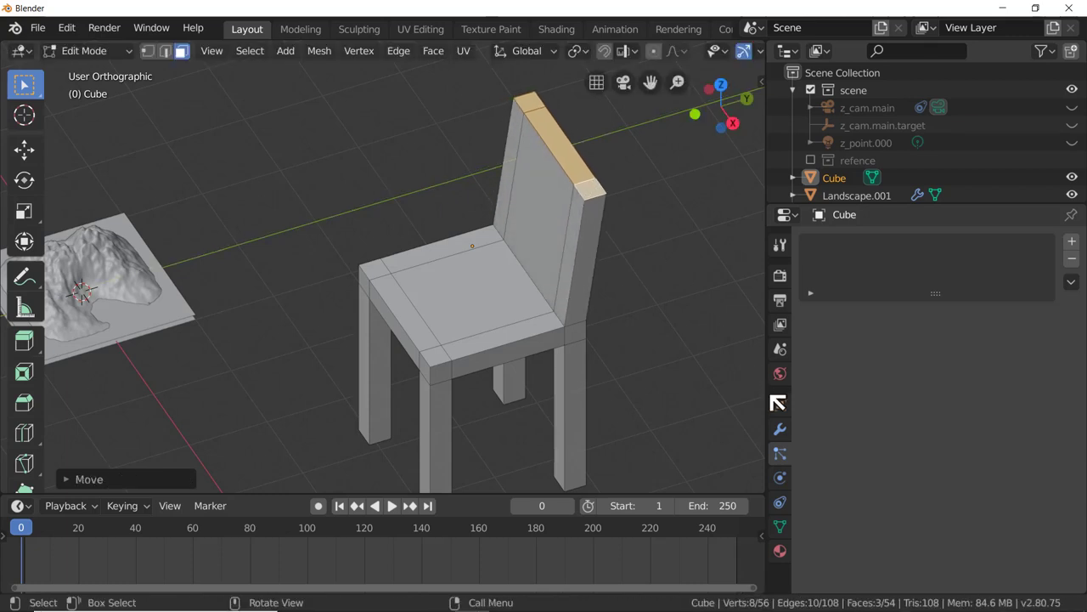
Step: Add a Subdivision Surface modifier to the chair and set its viewport subdivisions to 2
click(779, 429)
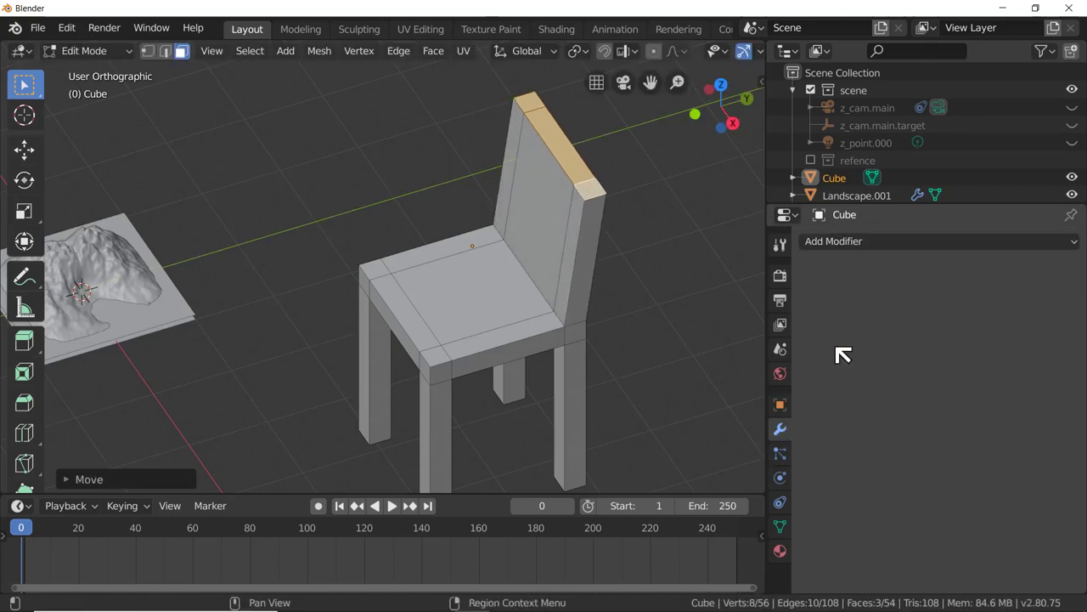
click(841, 243)
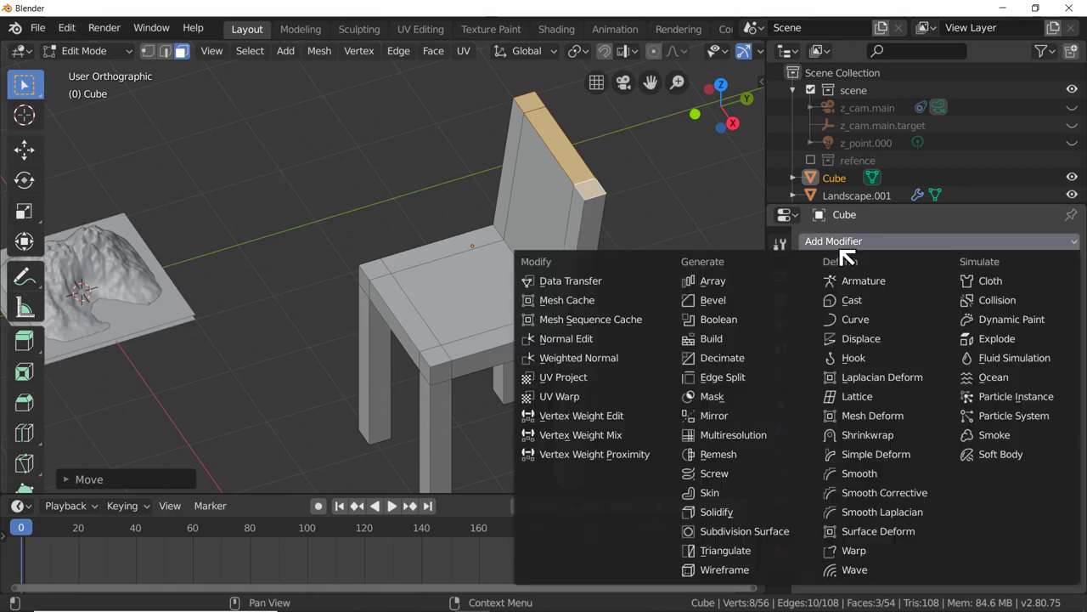
click(760, 532)
middle_drag(598, 371, 675, 365)
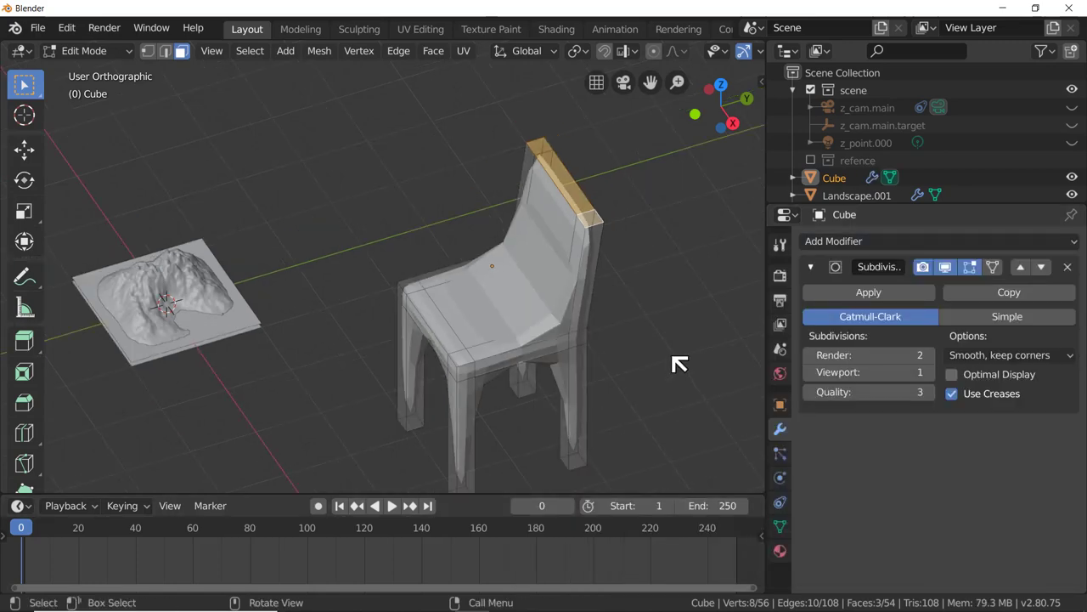
click(929, 372)
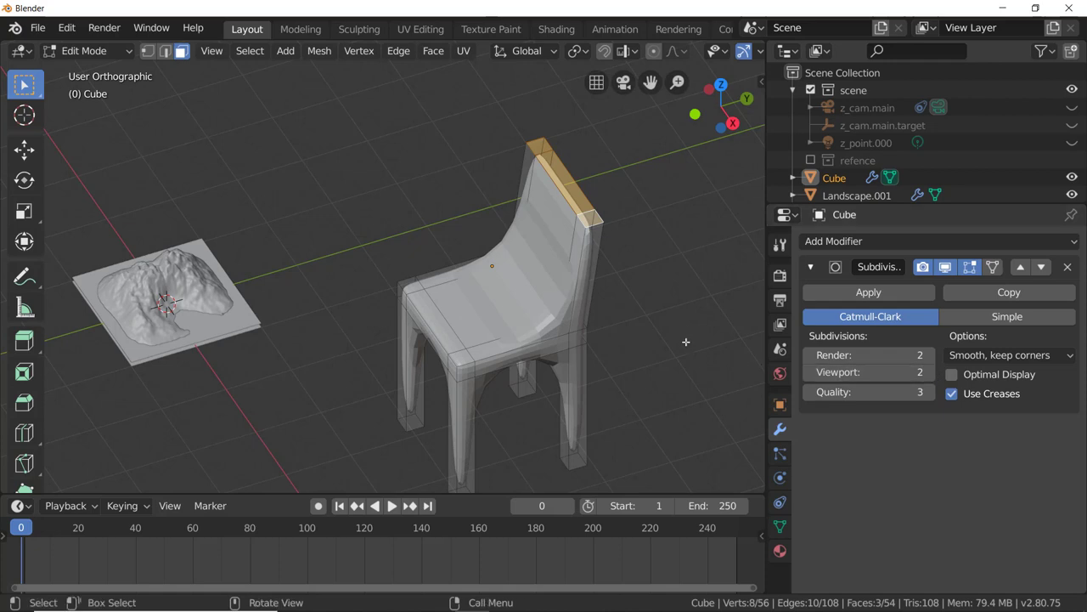
Step: Add a horizontal loop cut around the backrest and slide it down close to the seat
key(ctrl+r)
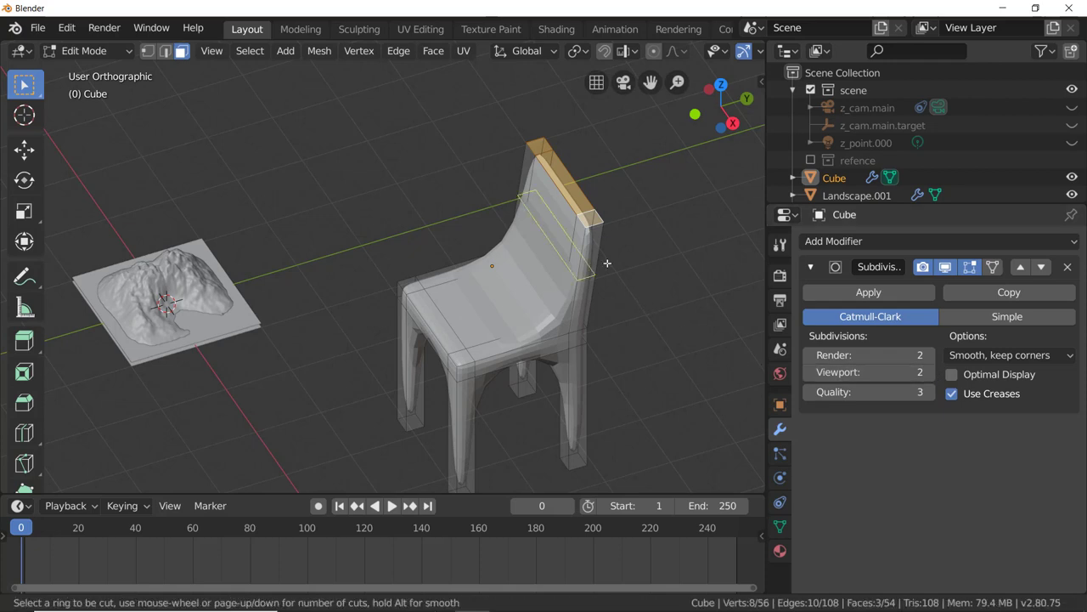
click(607, 262)
click(604, 392)
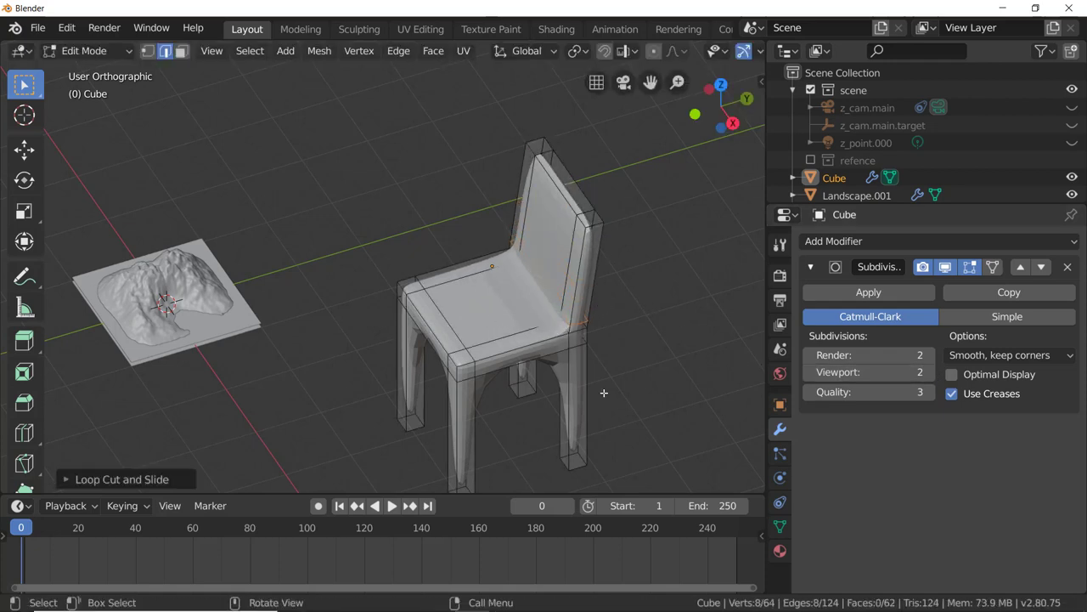
Step: Return the chair to Object Mode and apply Shade Smooth to it
middle_drag(605, 390, 594, 392)
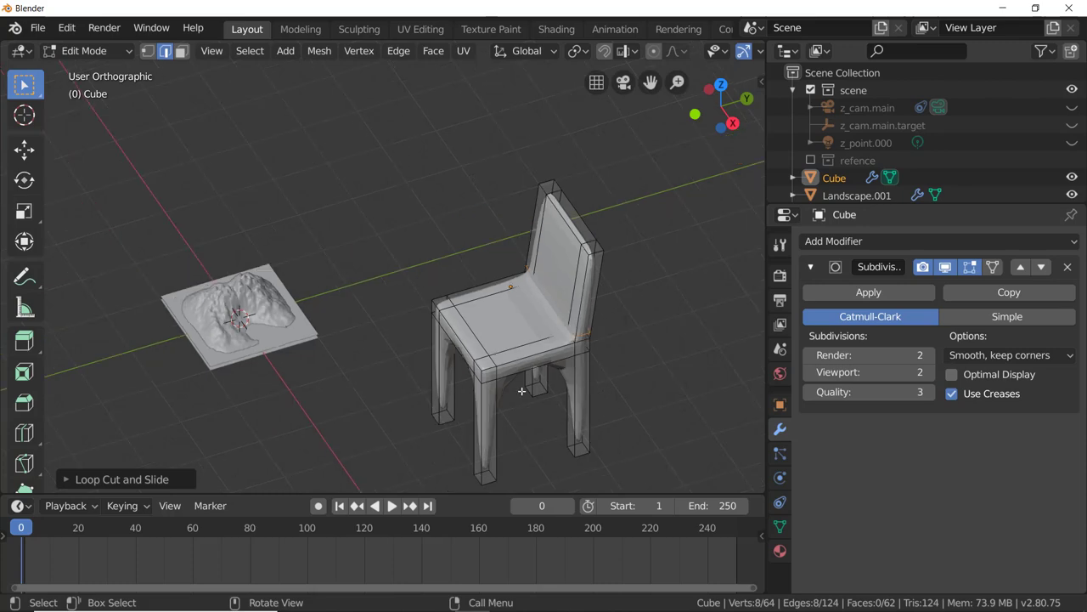
key(Tab)
right_click(510, 358)
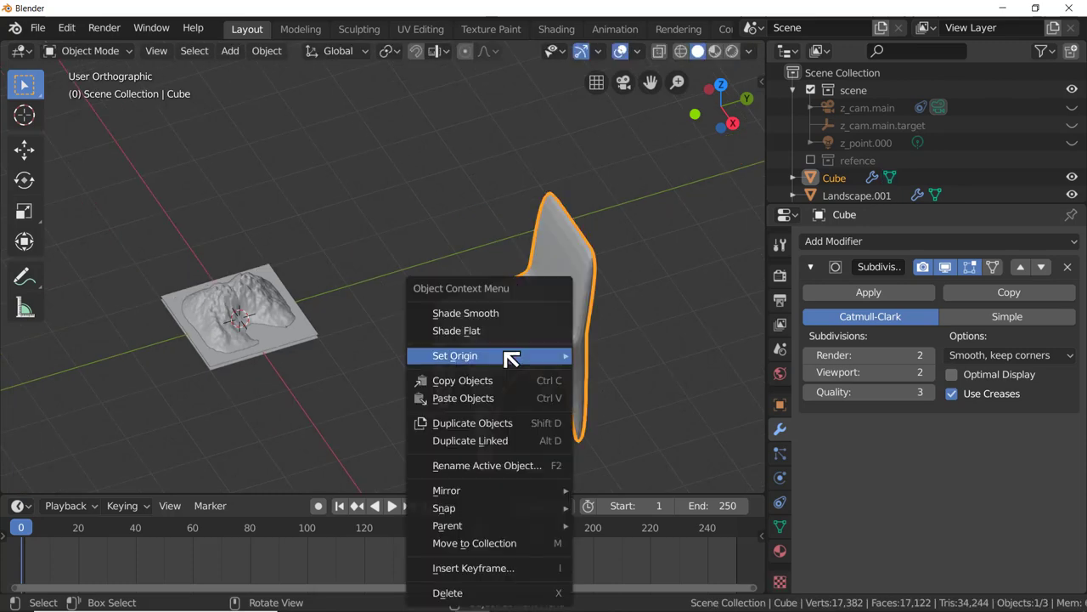
click(514, 314)
Step: Duplicate the chair, place the copy beside the original along global X, and undo the duplication
mouse_move(504, 369)
middle_down()
mouse_move(590, 356)
mouse_move(553, 351)
mouse_move(538, 326)
middle_up()
scroll(538, 325, down, 4)
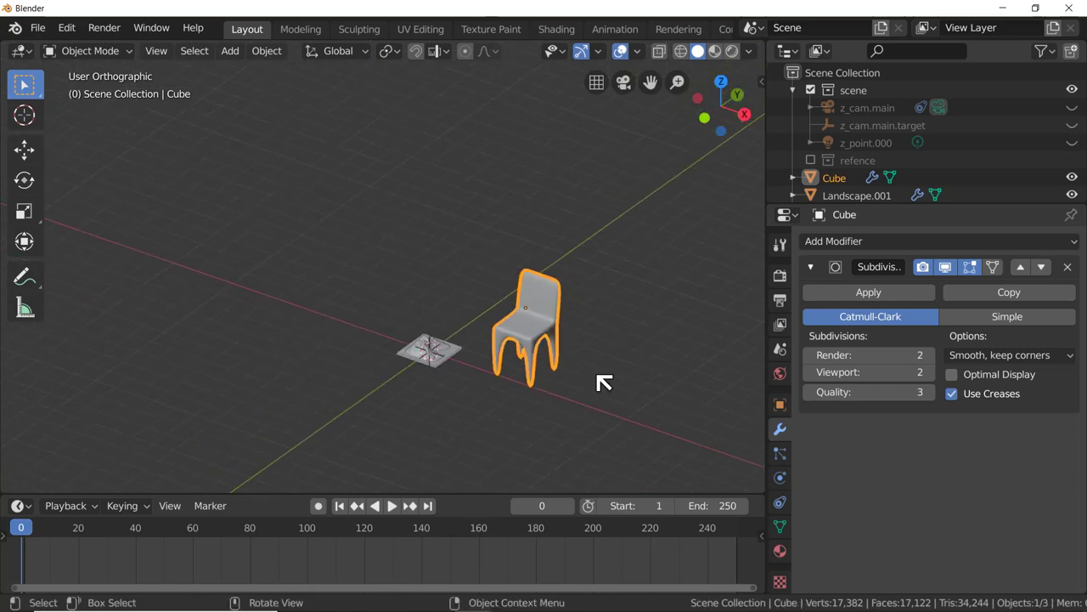
scroll(603, 382, up, 2)
scroll(602, 382, up, 3)
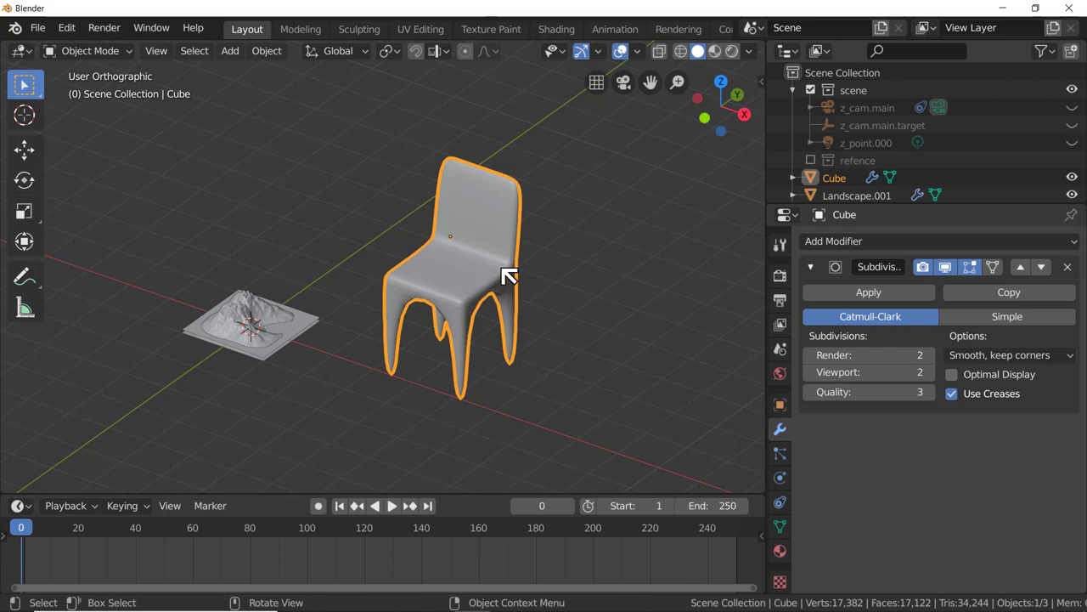
key(shift+d)
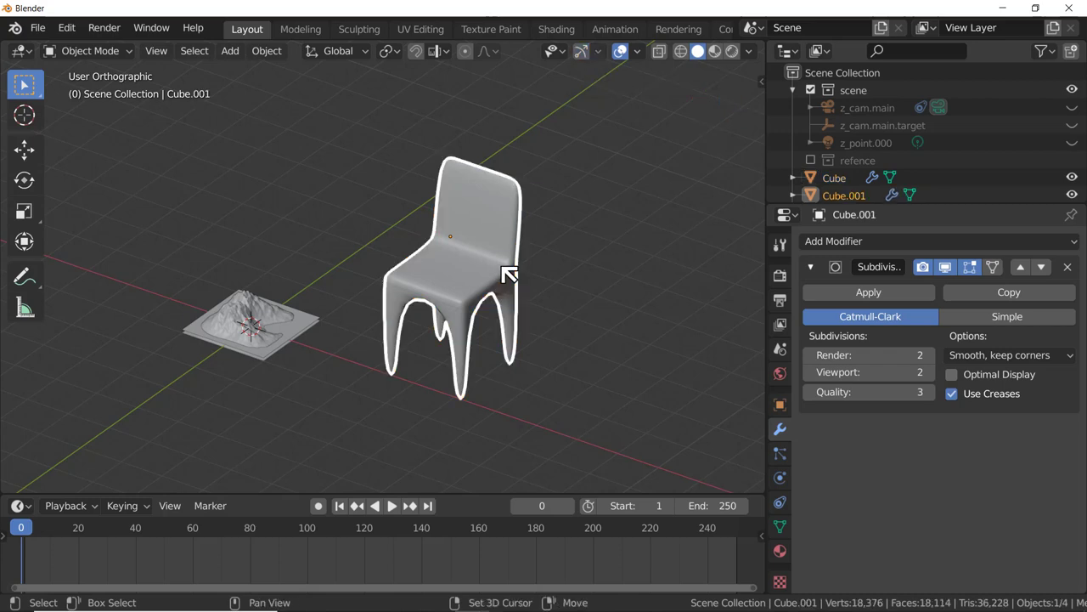
key(x)
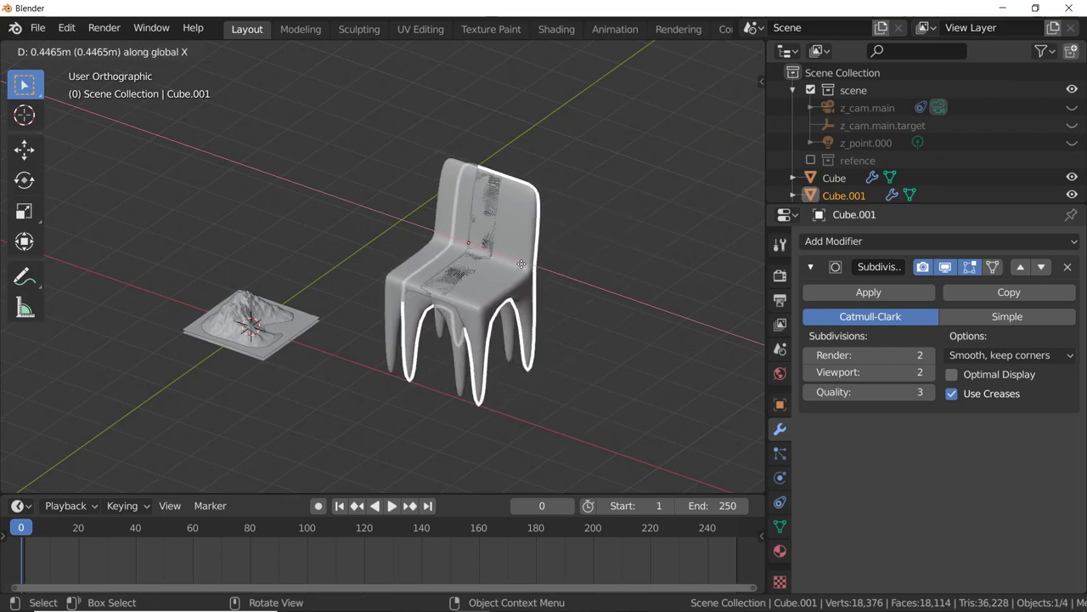
click(641, 297)
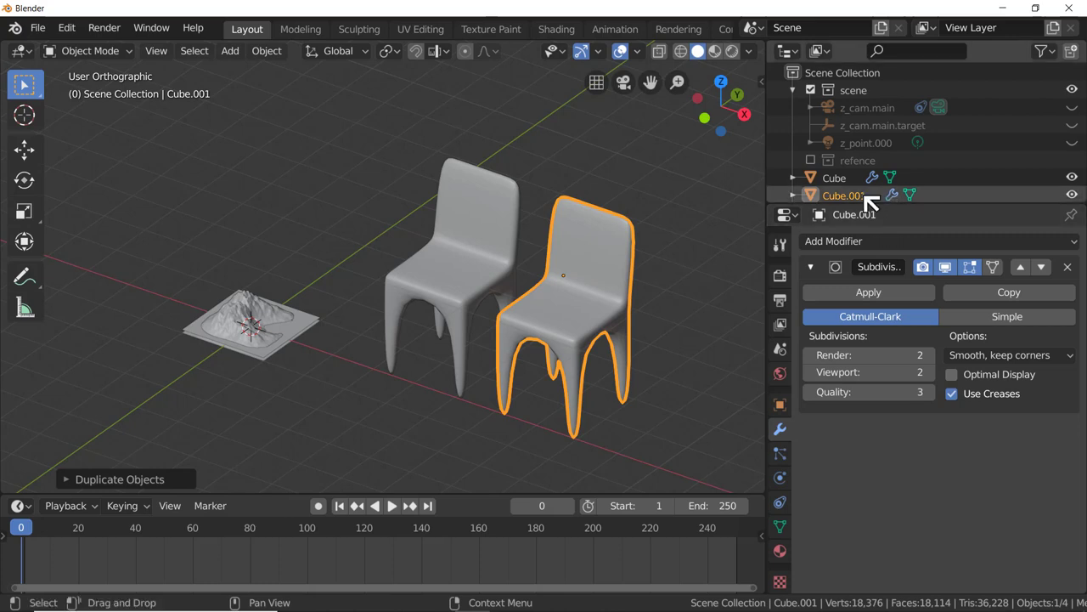
key(ctrl+z)
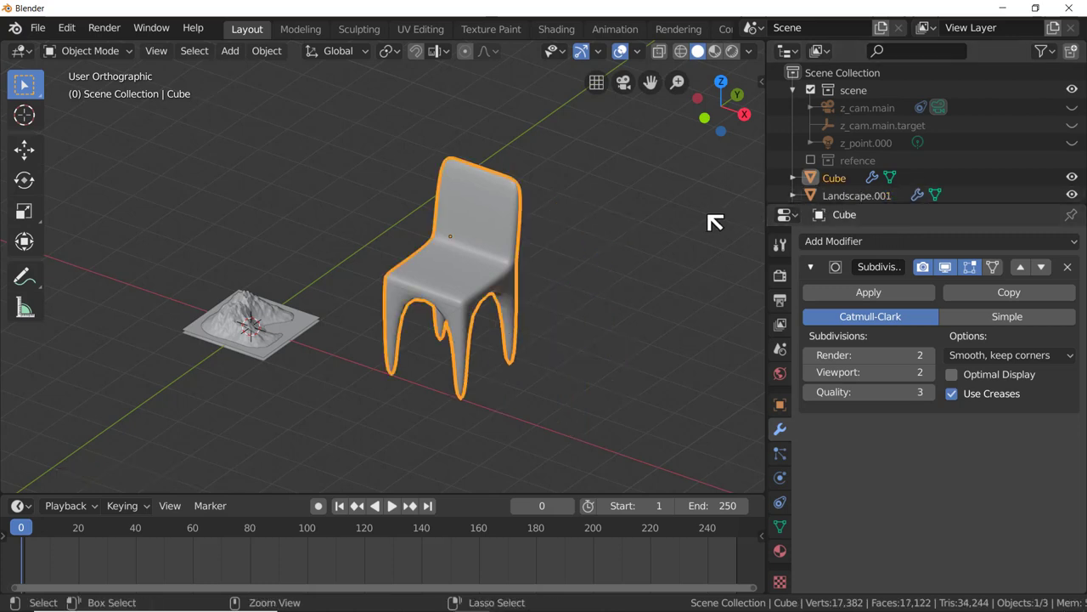
Step: Apply Shade Smooth to the chair and rename the object 1_chair.000
right_click(518, 254)
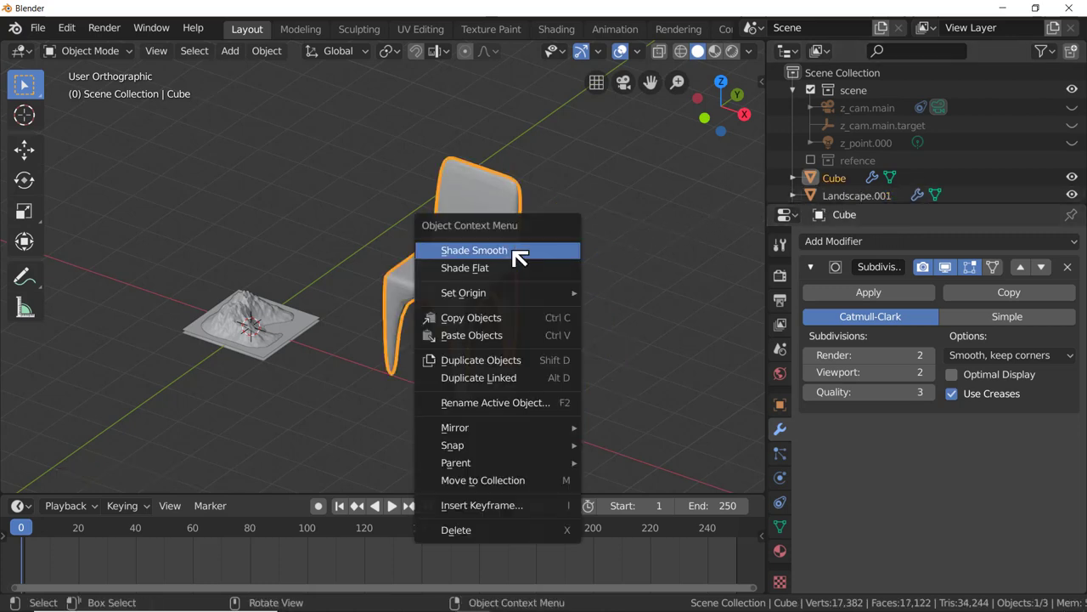
click(518, 254)
double_click(835, 177)
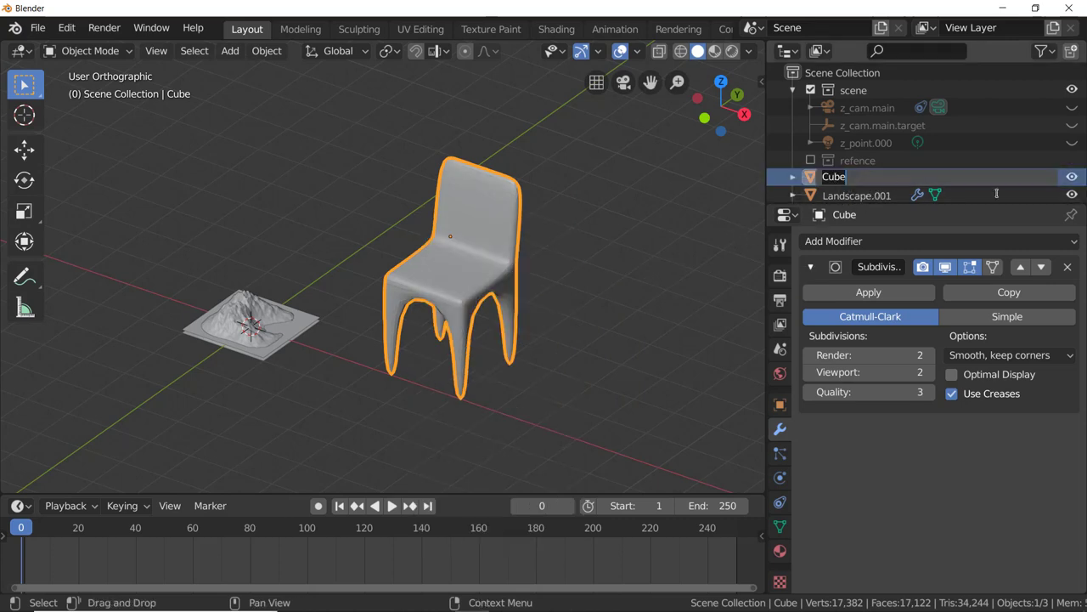
text(1_chair.000)
key(Return)
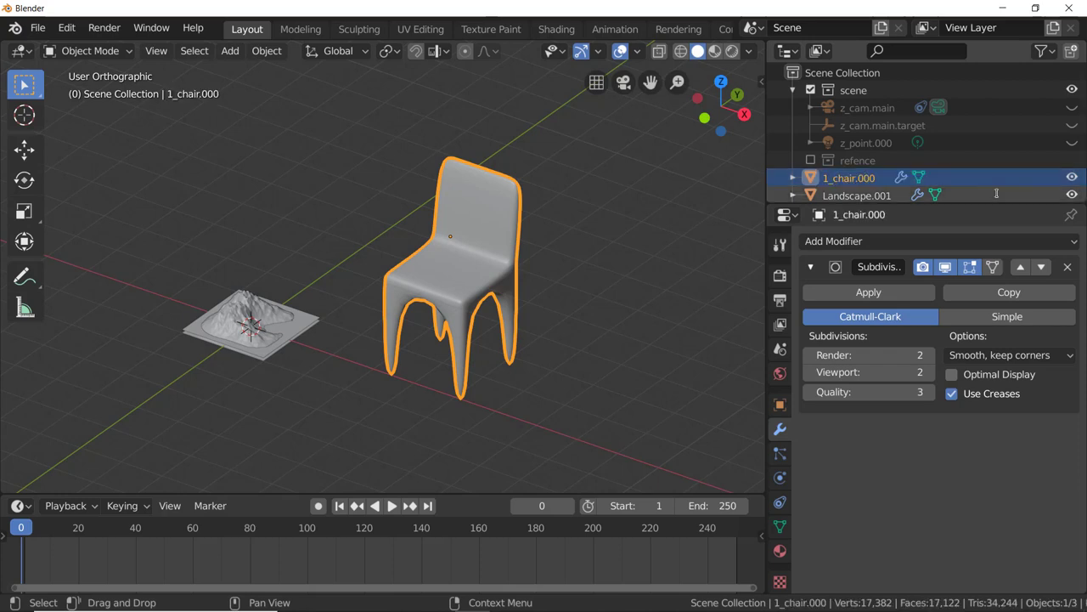
scroll(993, 195, down, 2)
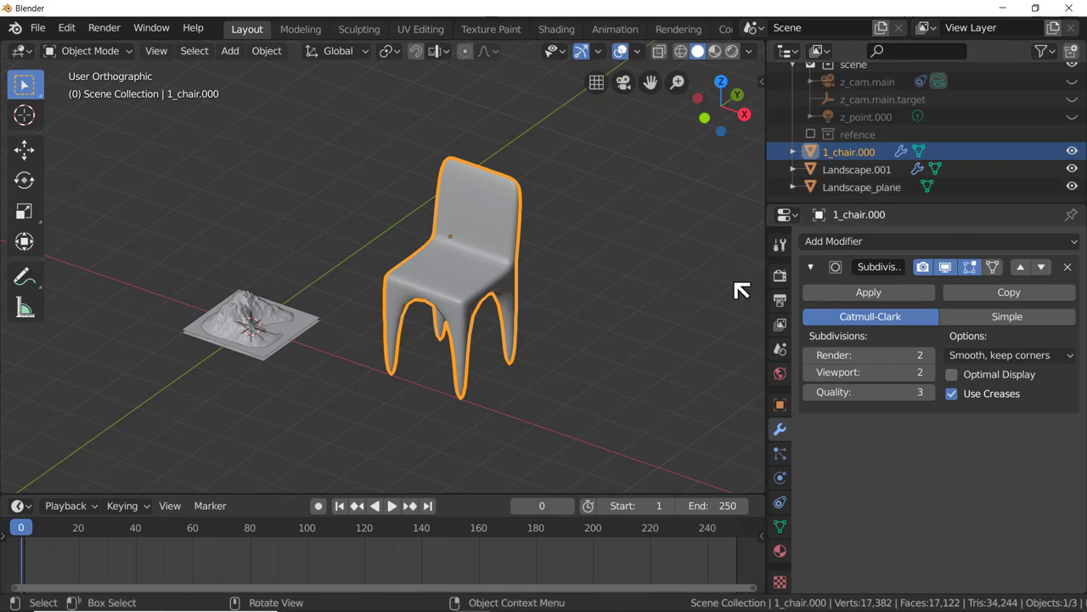
Step: Duplicate 1_chair.000 as an independent copy and place it beside the original in the positive global X direction
key(shift+d)
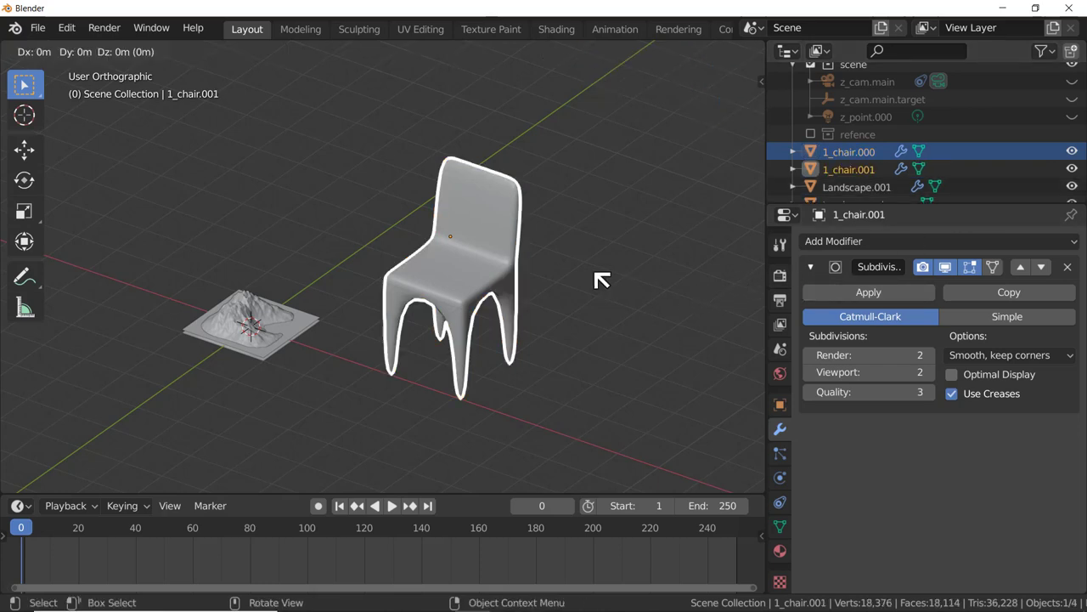
key(x)
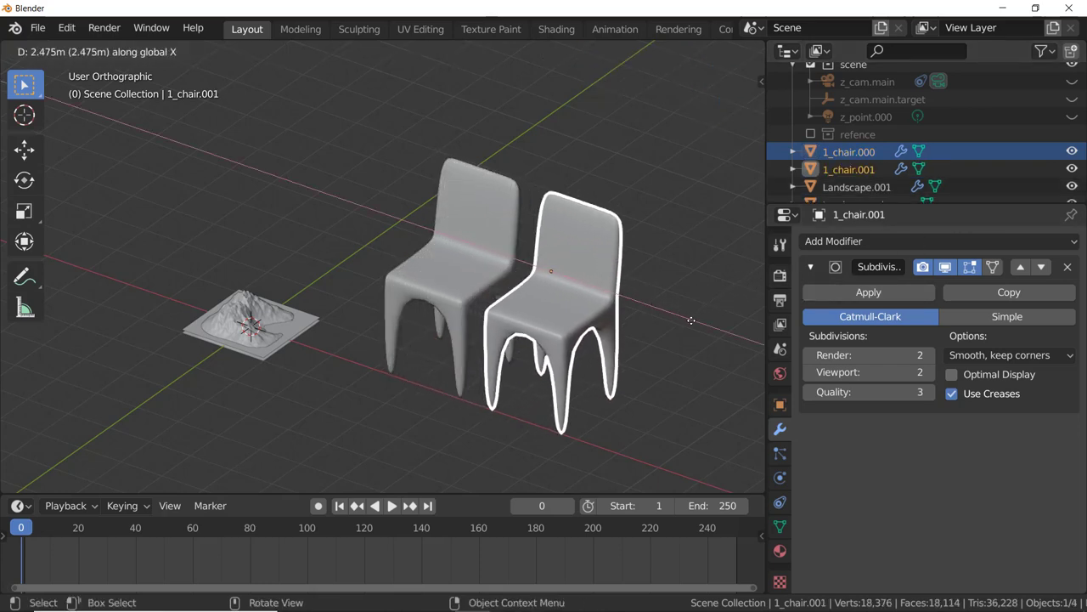
click(705, 328)
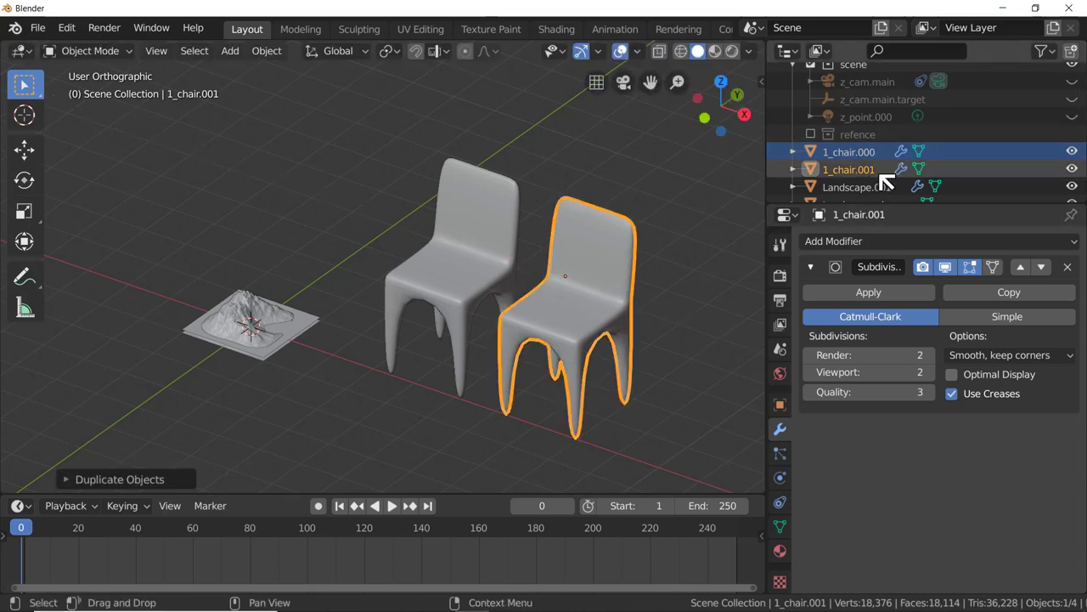
scroll(483, 172, down, 3)
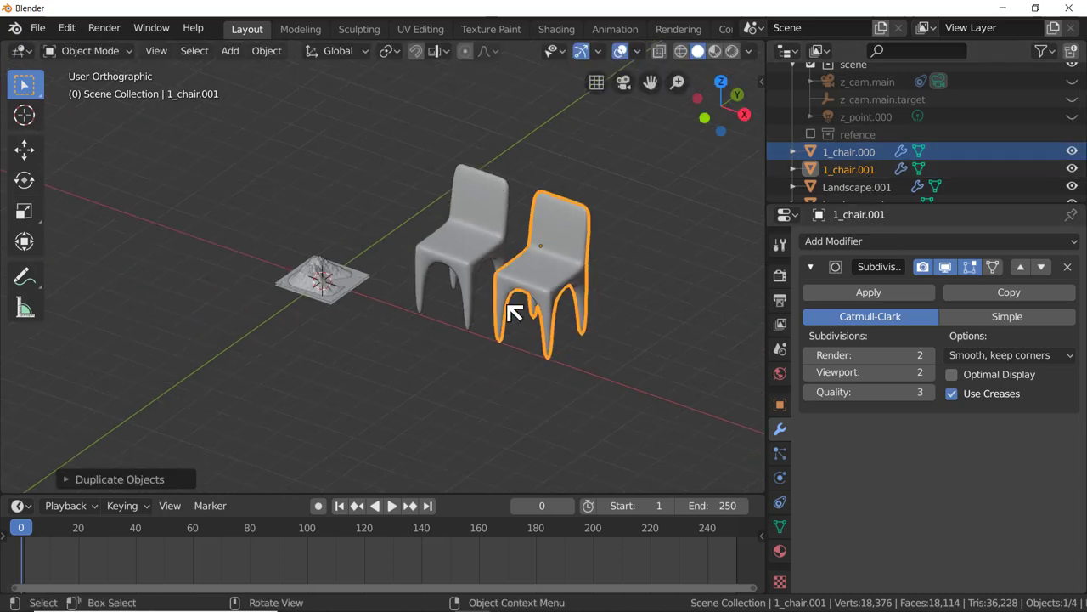
scroll(516, 308, up, 2)
scroll(517, 308, up, 1)
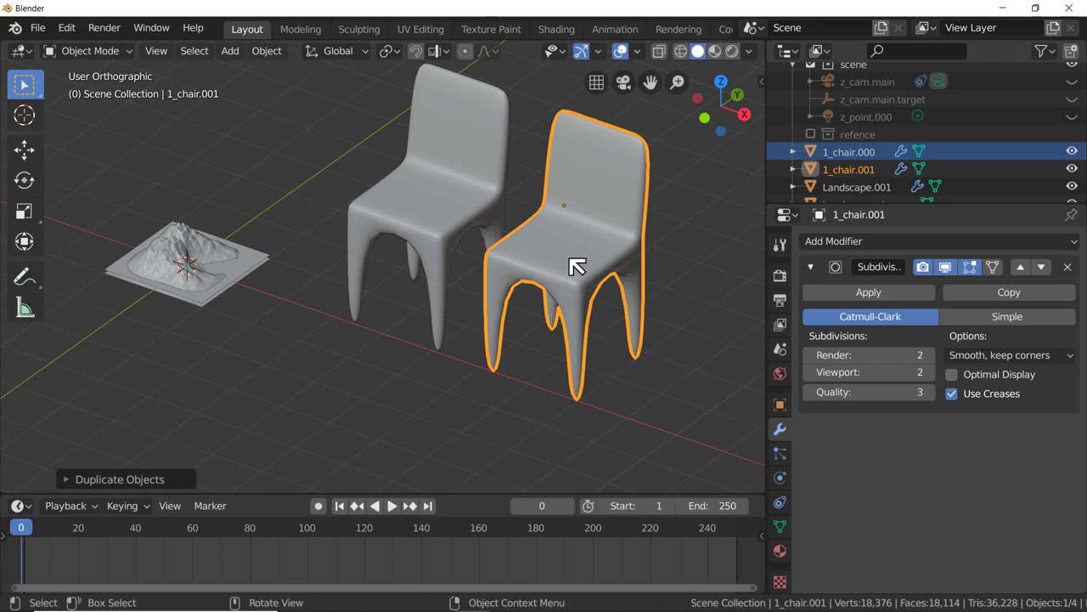
Step: Rotate one seat edge of the duplicated chair in Edit Mode, undo the rotation and return to Object Mode
key(Tab)
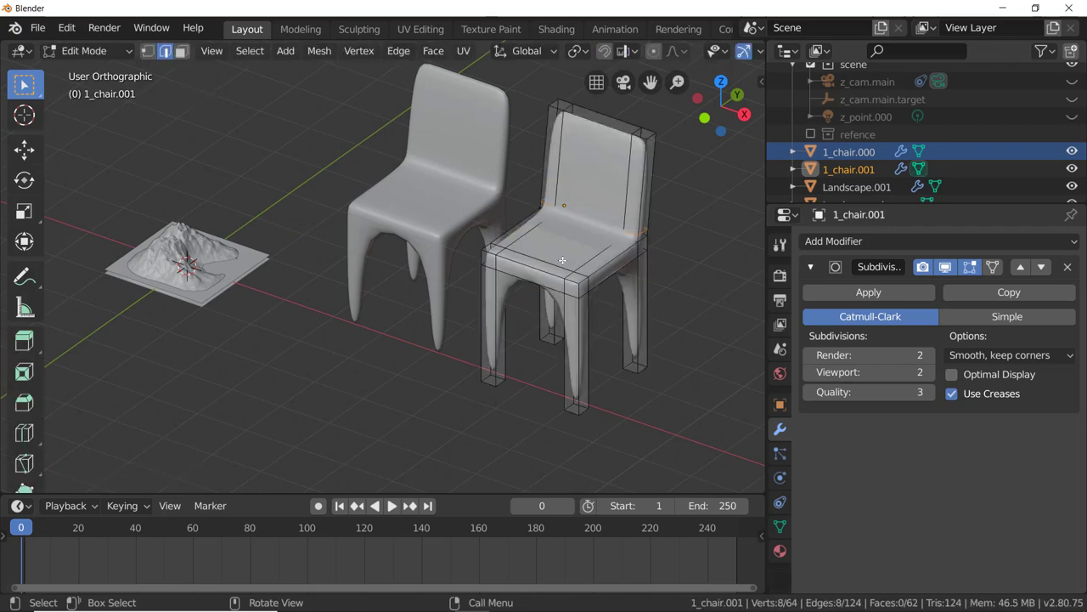
click(562, 261)
key(r)
click(572, 246)
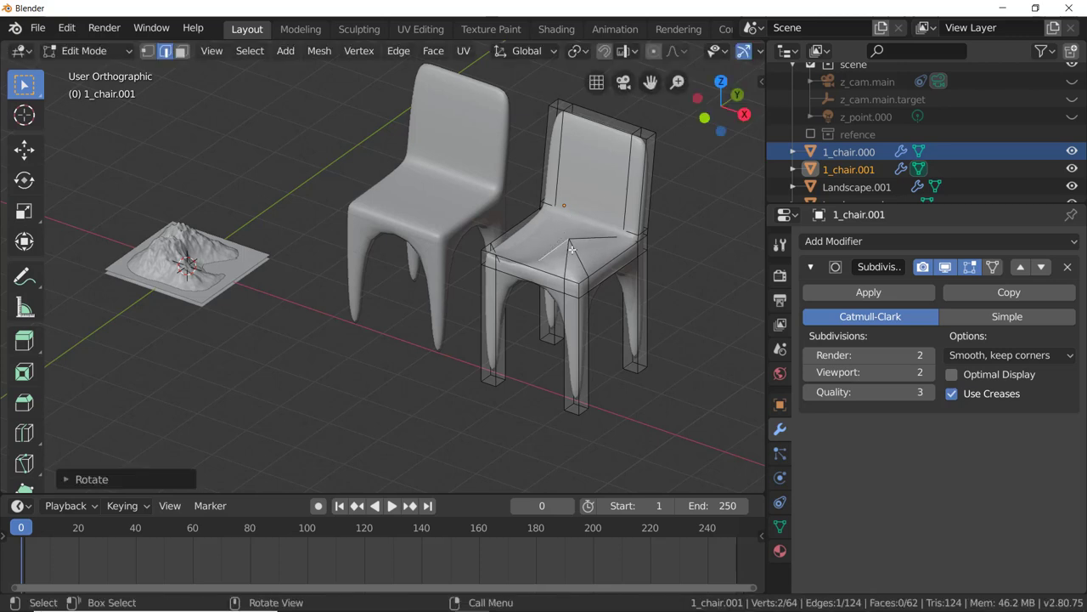
key(Tab)
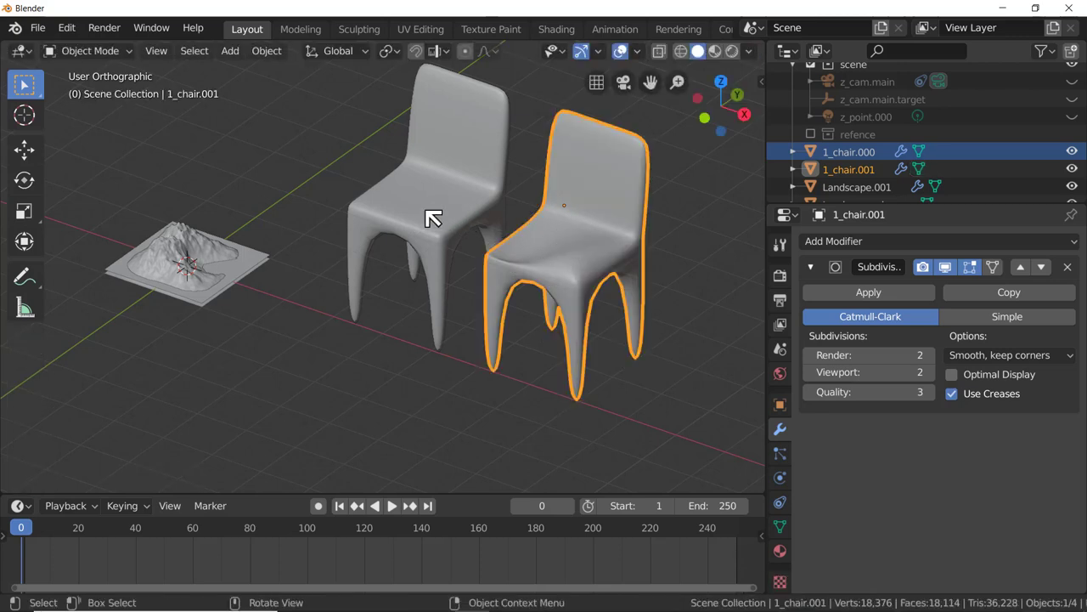
key(Tab)
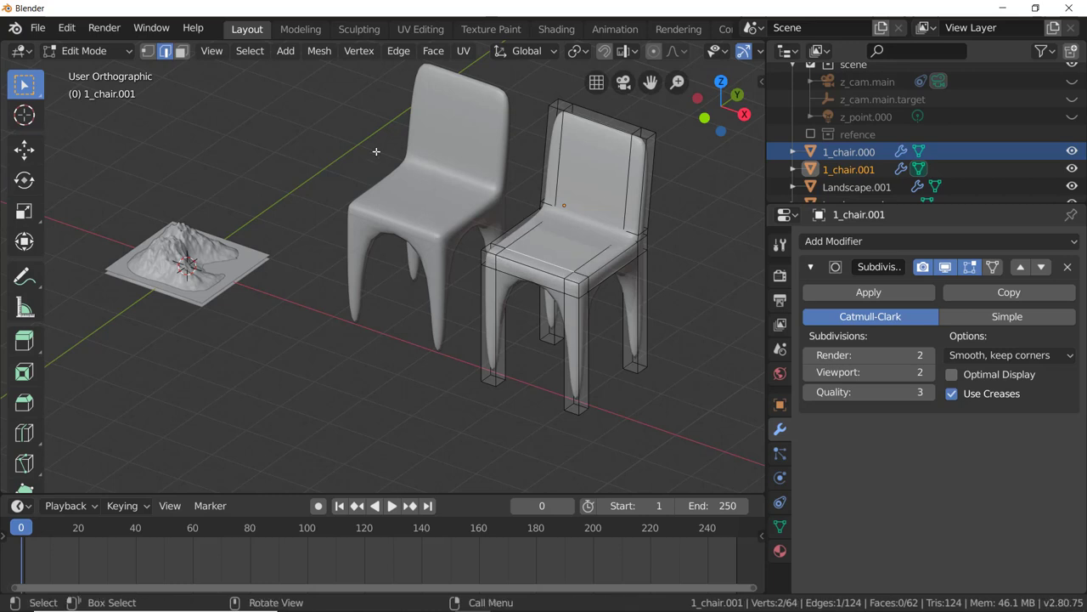
key(Tab)
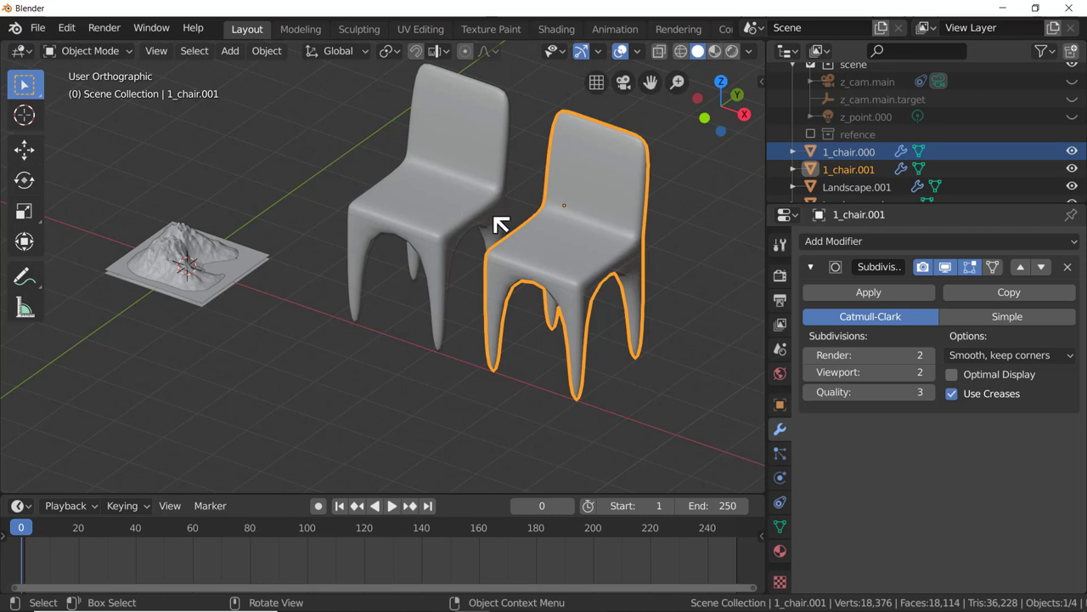
Step: Create a linked duplicate of the original chair, moved about -2.58 m along global X
scroll(492, 216, down, 2)
click(466, 218)
scroll(405, 190, up, 2)
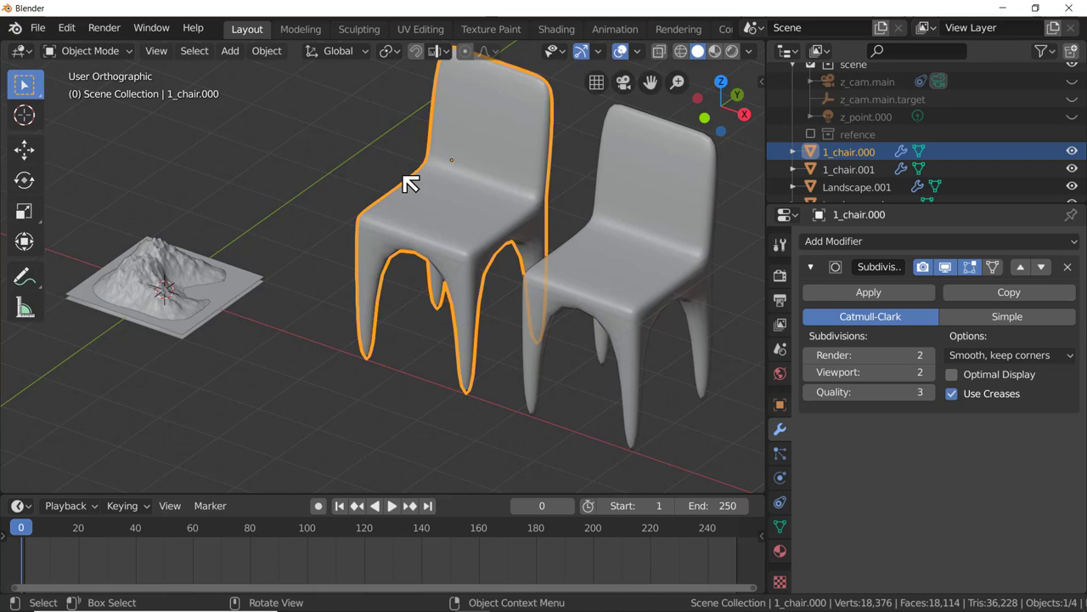
key(shift+d)
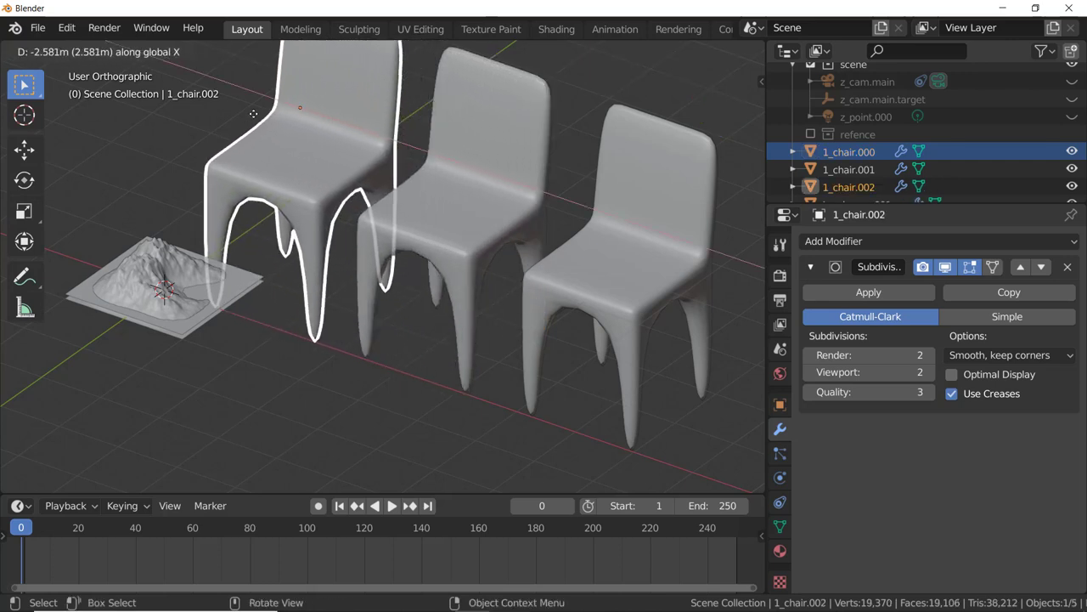
click(263, 124)
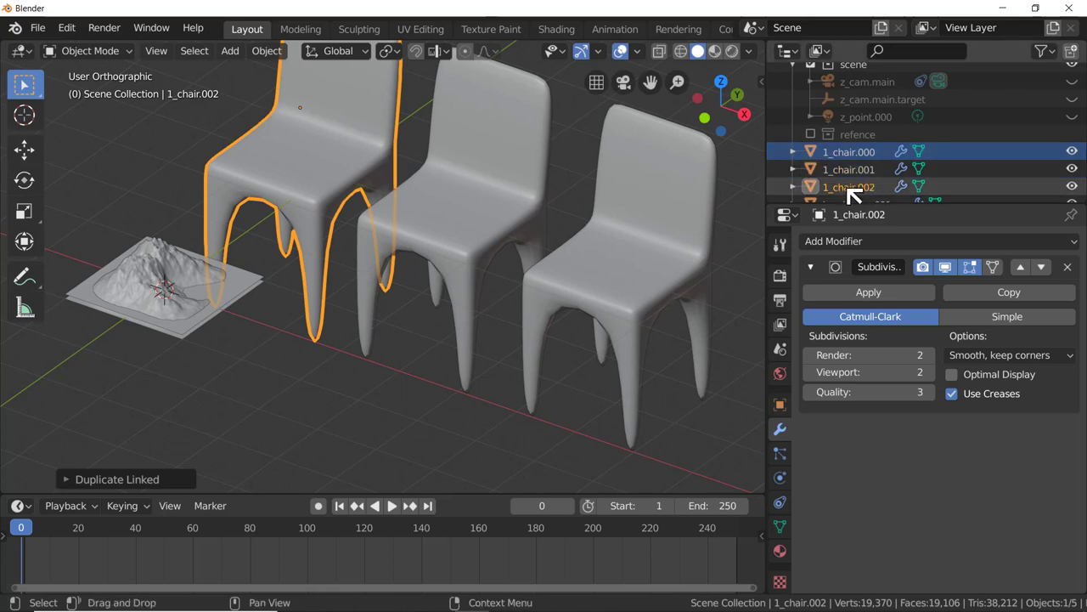
scroll(878, 195, down, 2)
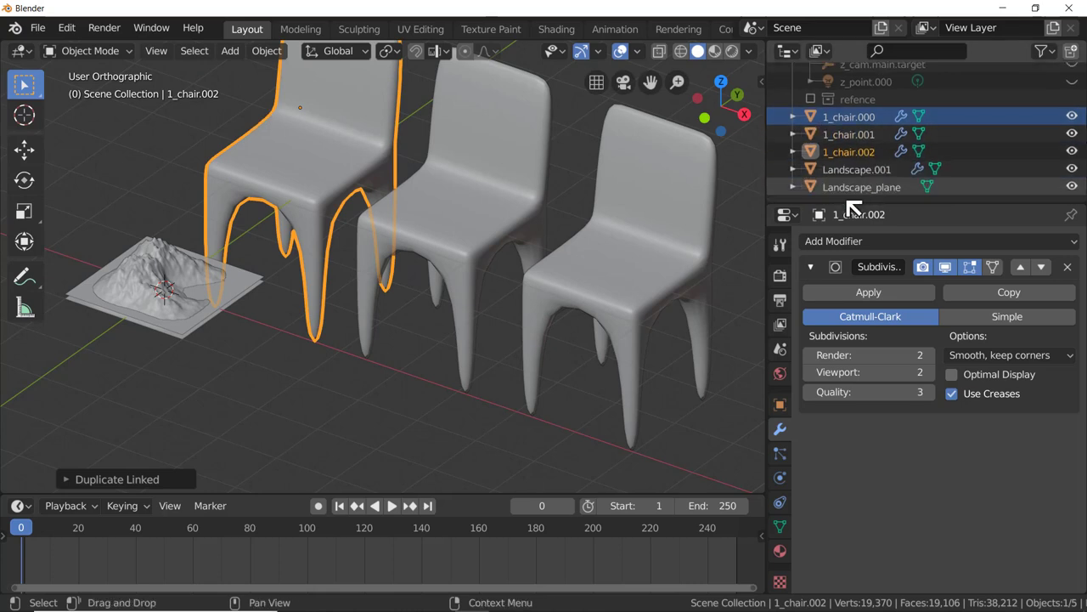
scroll(478, 242, down, 4)
scroll(425, 96, up, 5)
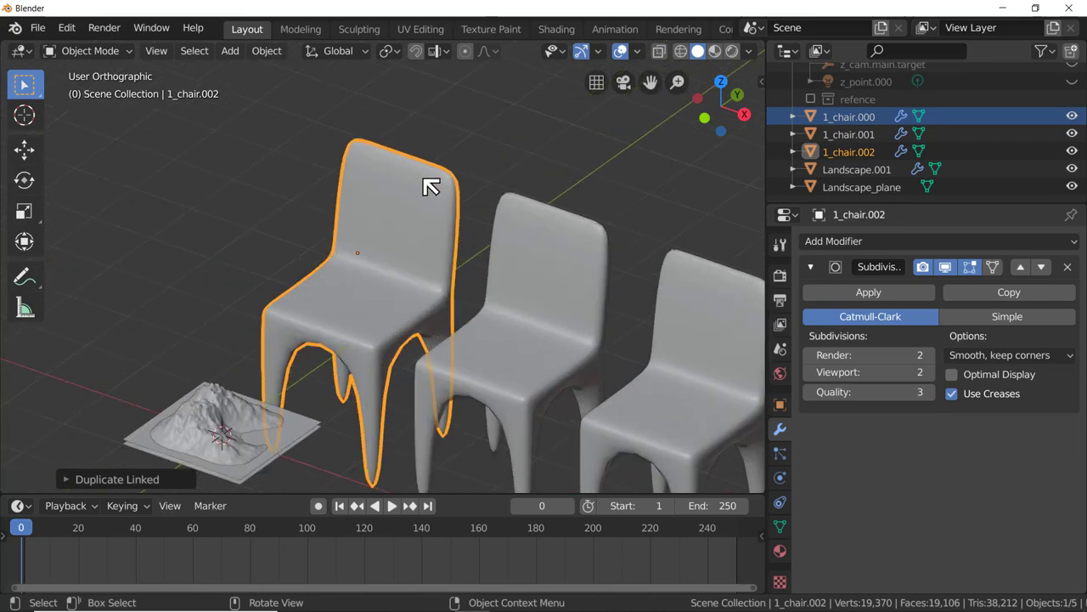
Step: Move the front backrest face of the linked duplicate forward and sideways in Edit Mode, and return to Object Mode
key(Tab)
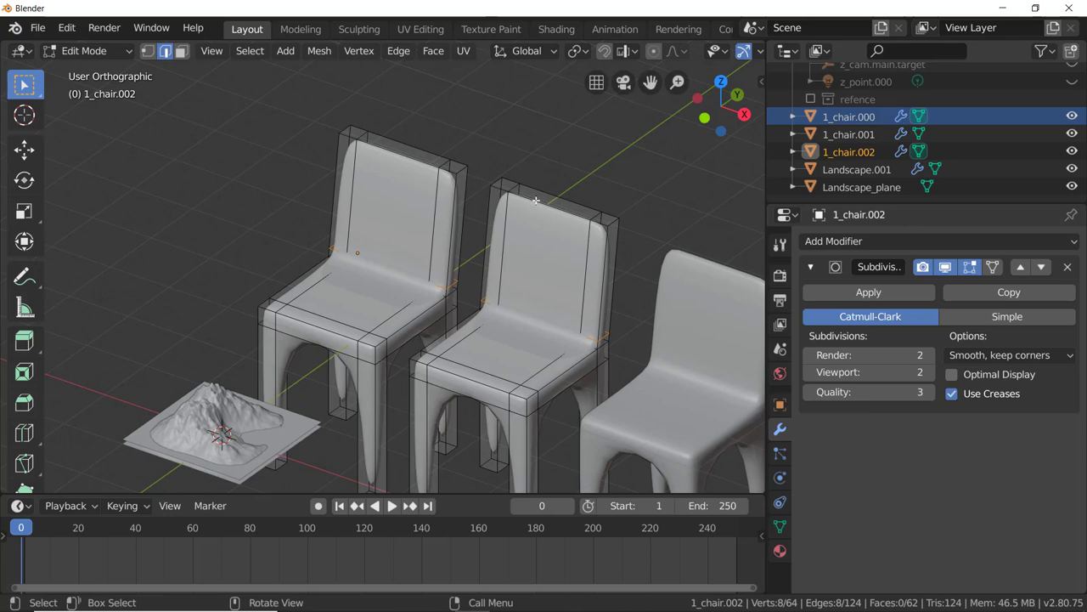
key(alt+a)
key(3)
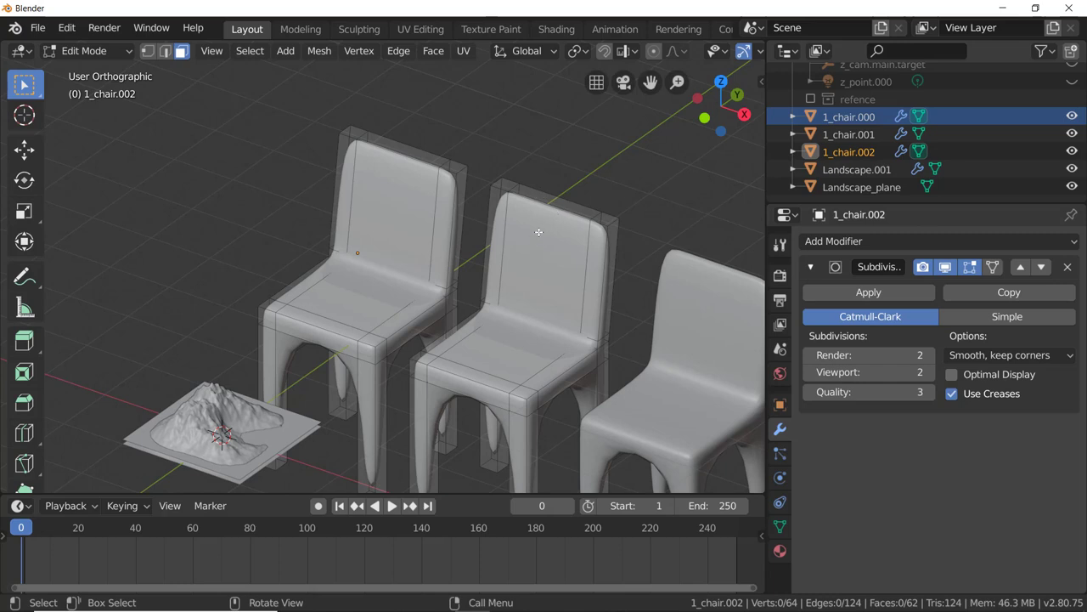
click(394, 212)
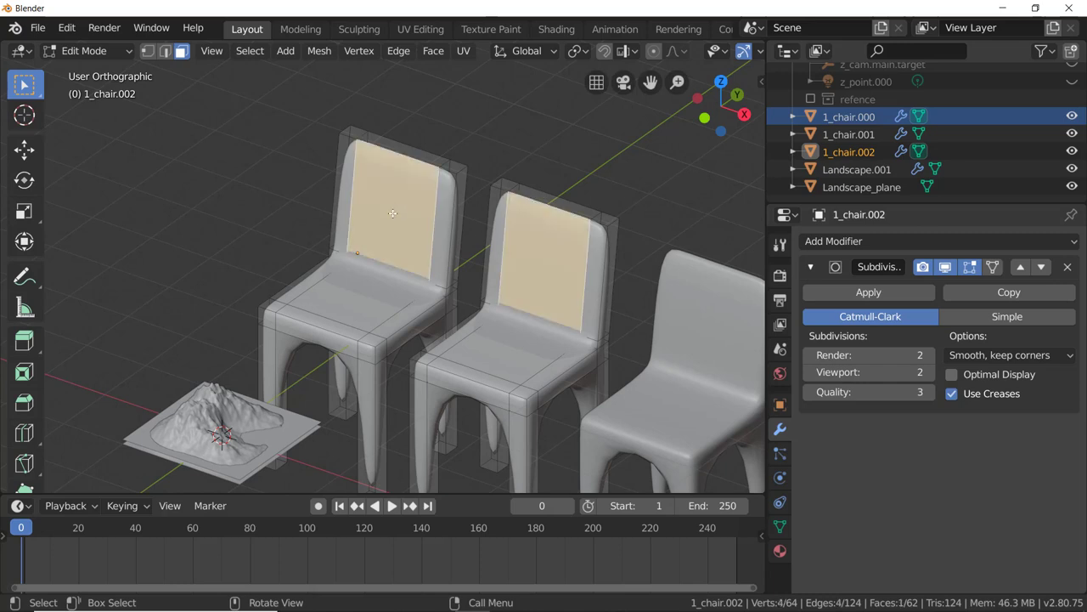
key(g)
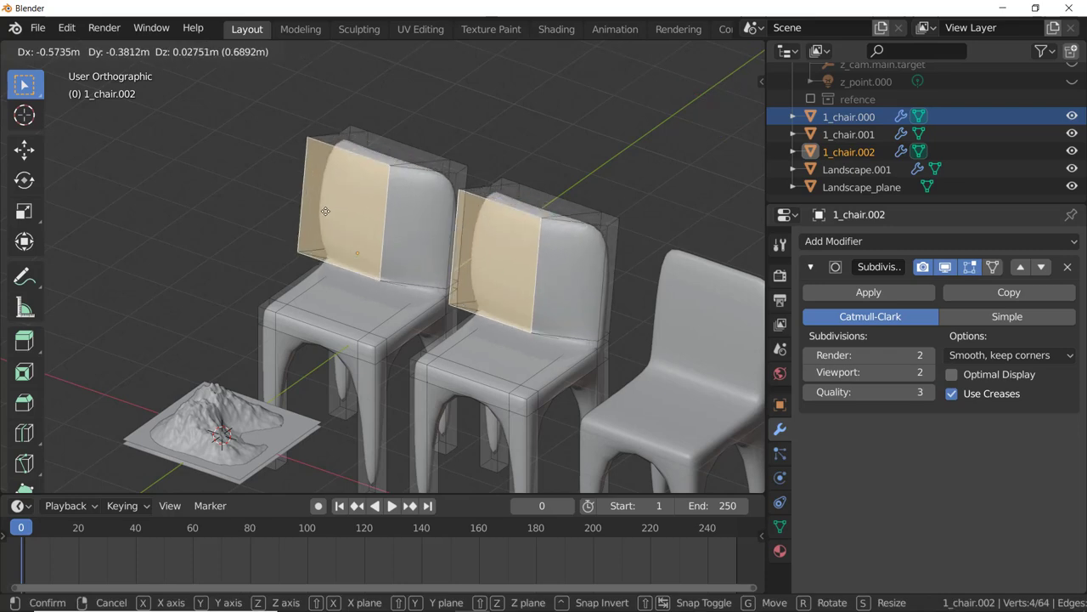
click(293, 224)
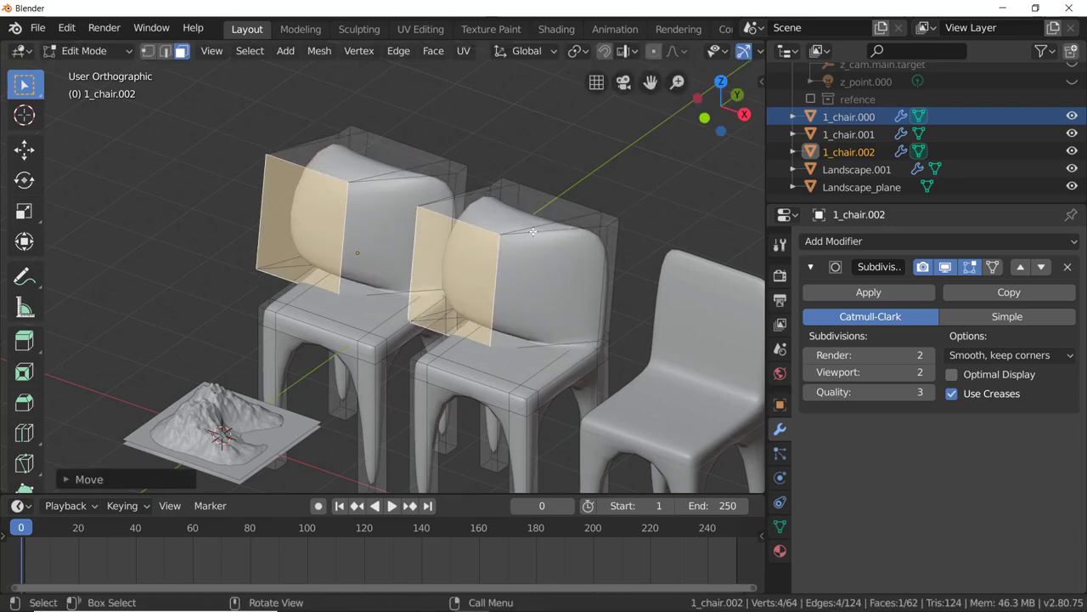
key(Tab)
middle_drag(515, 213, 534, 252)
scroll(534, 252, down, 3)
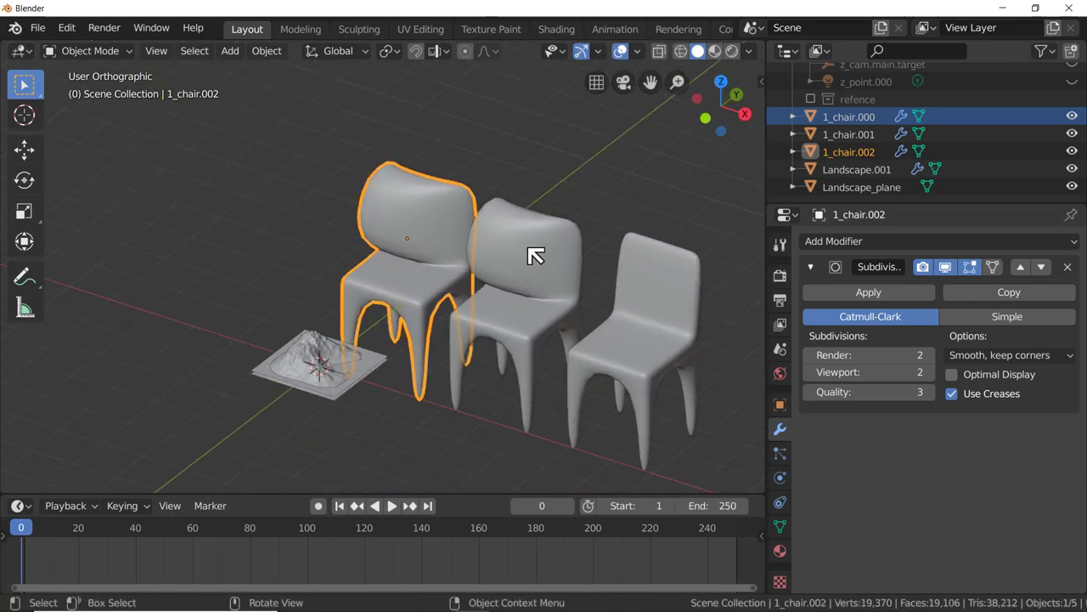
scroll(606, 368, up, 2)
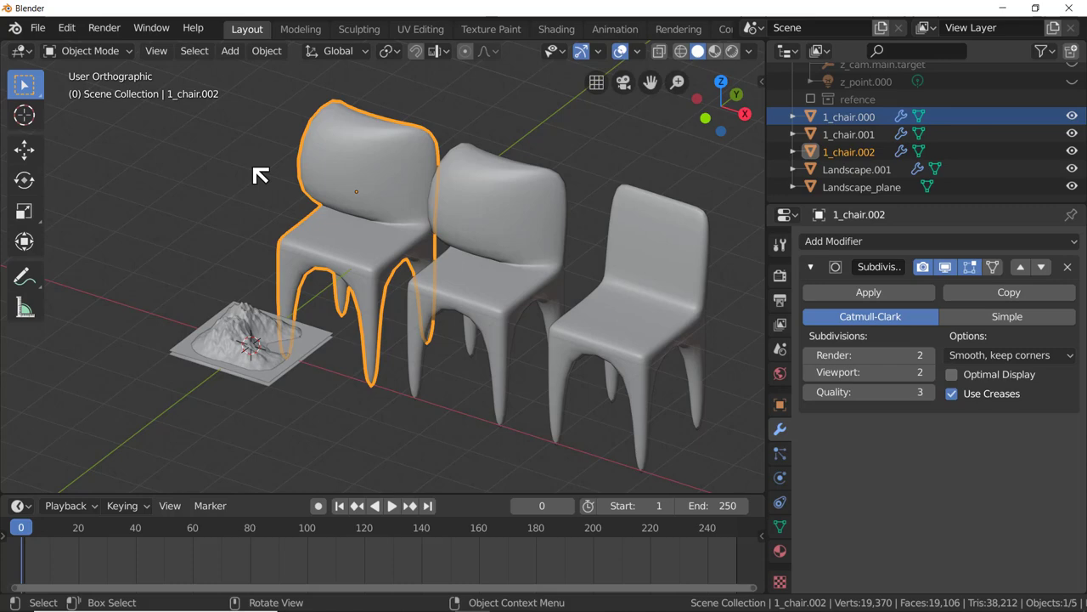
Step: Delete all three chairs: the independent copy, the original and the linked duplicate
middle_drag(350, 257, 396, 267)
click(664, 216)
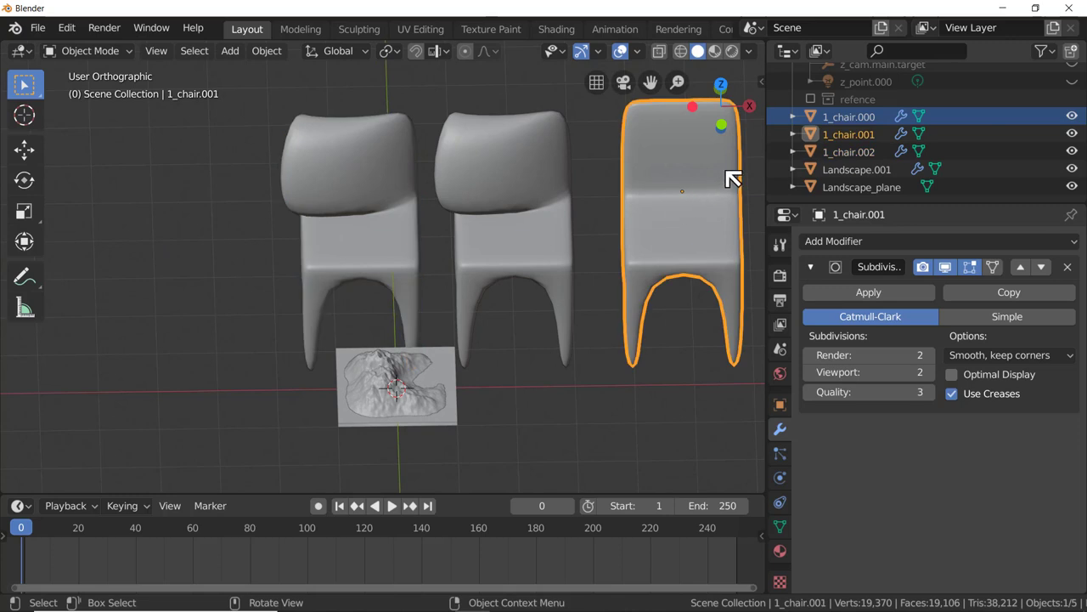
middle_drag(693, 212, 647, 225)
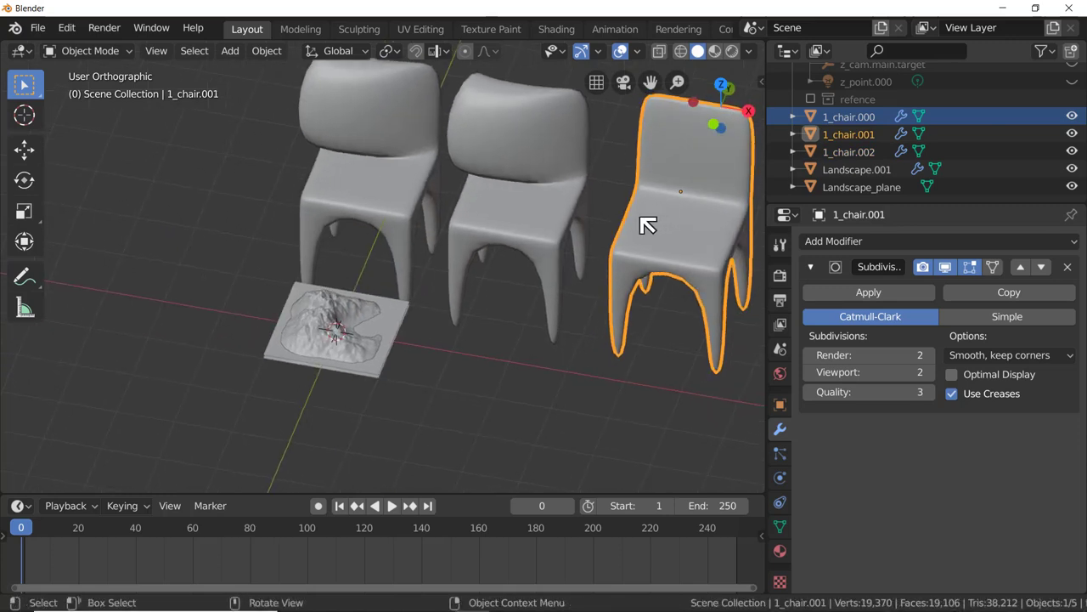
scroll(566, 252, down, 5)
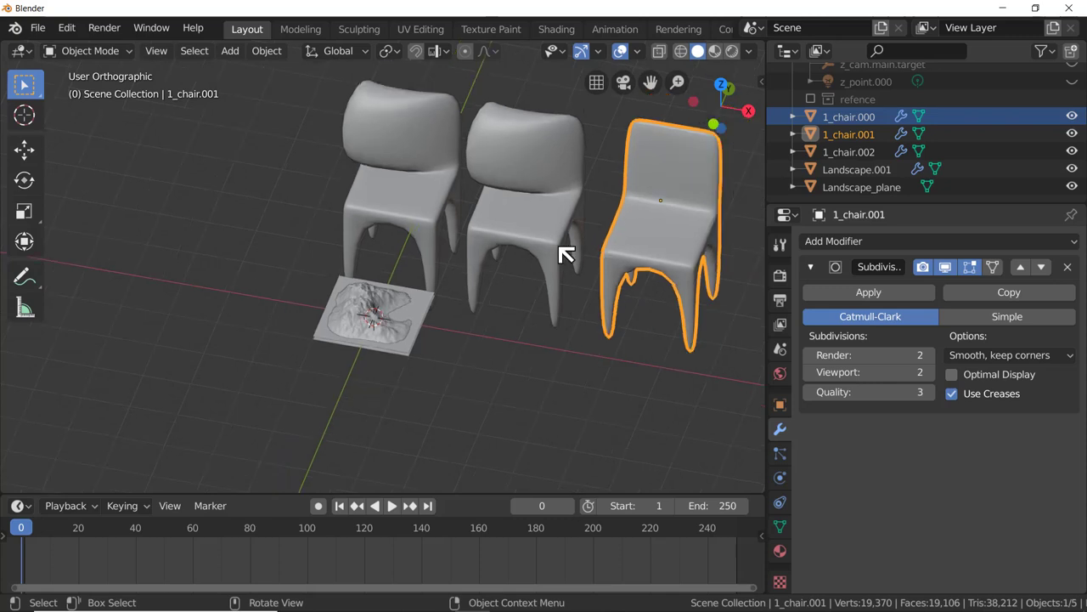
scroll(624, 159, up, 4)
scroll(624, 159, up, 1)
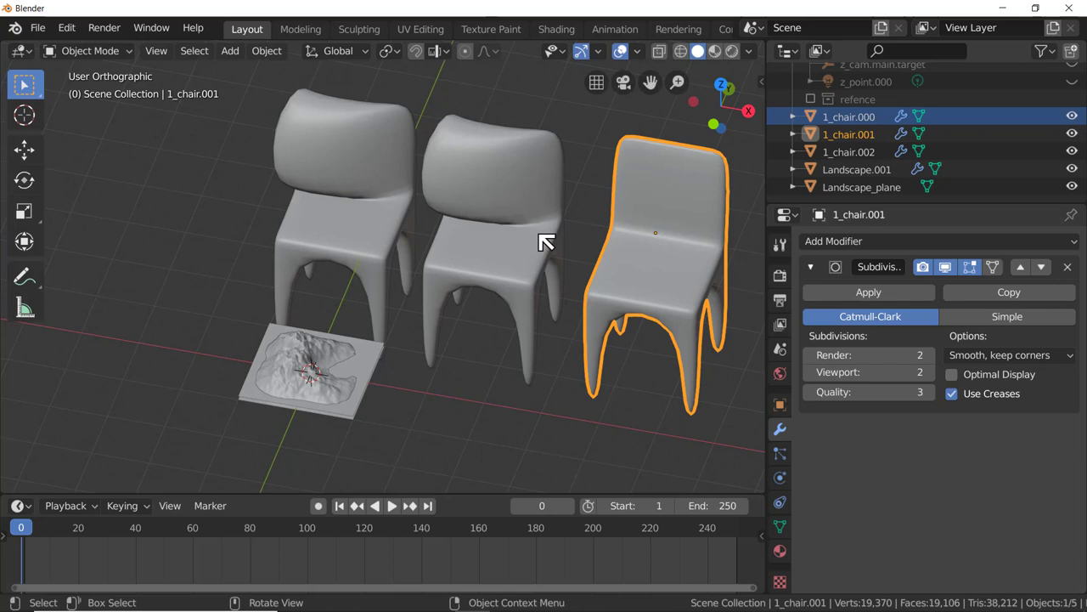
key(x)
click(474, 243)
key(Delete)
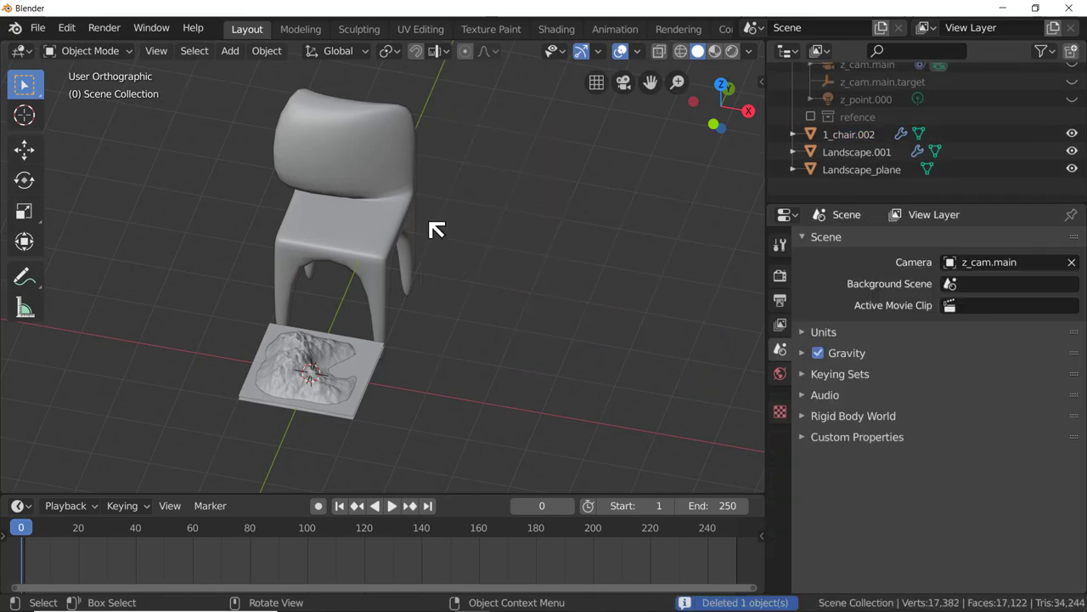
click(396, 211)
key(Delete)
Step: Select the mountain landscape object Landscape.001 and frame it closely from a low angle
scroll(242, 413, up, 7)
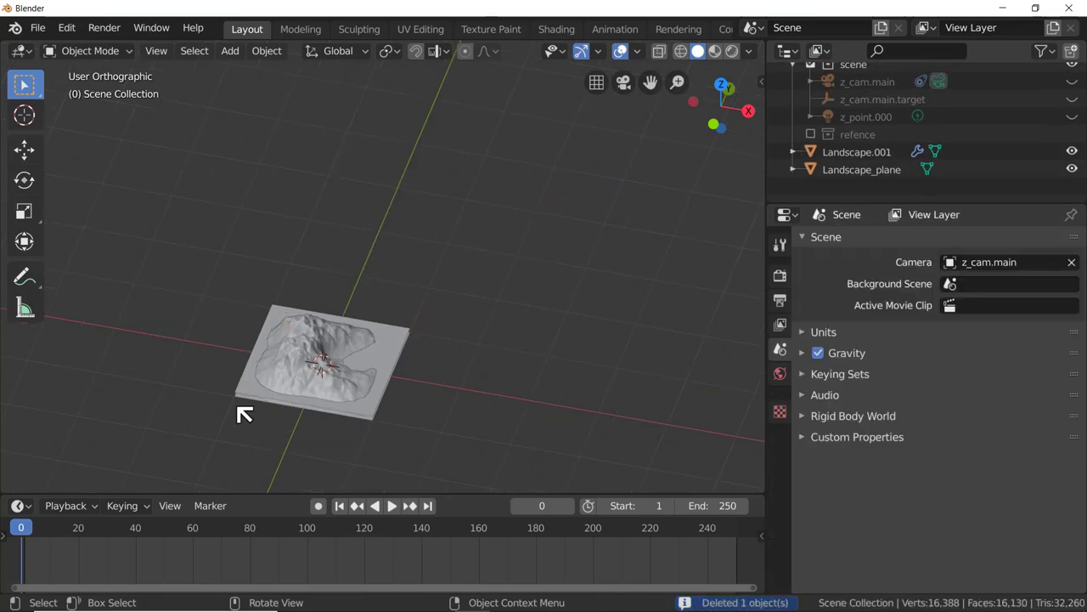
middle_drag(236, 398, 284, 383)
click(382, 263)
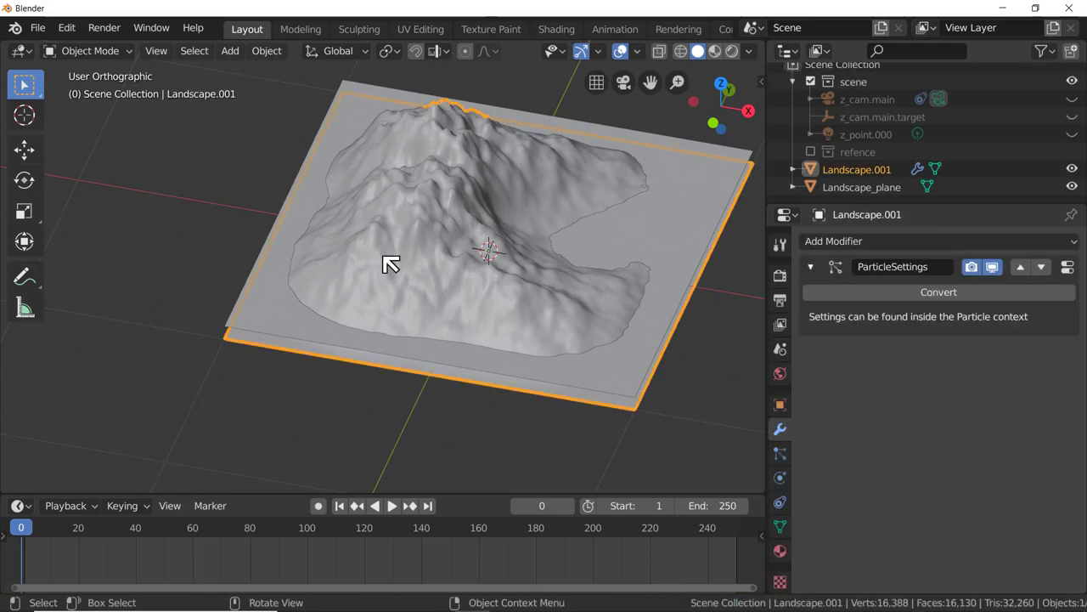
middle_drag(396, 264, 388, 240)
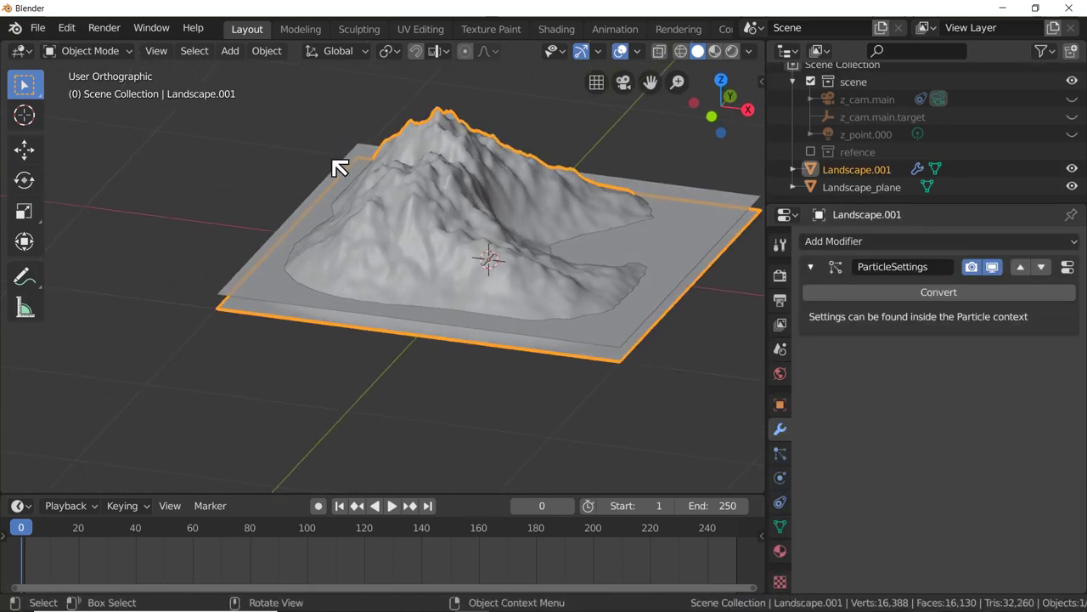
scroll(337, 165, up, 2)
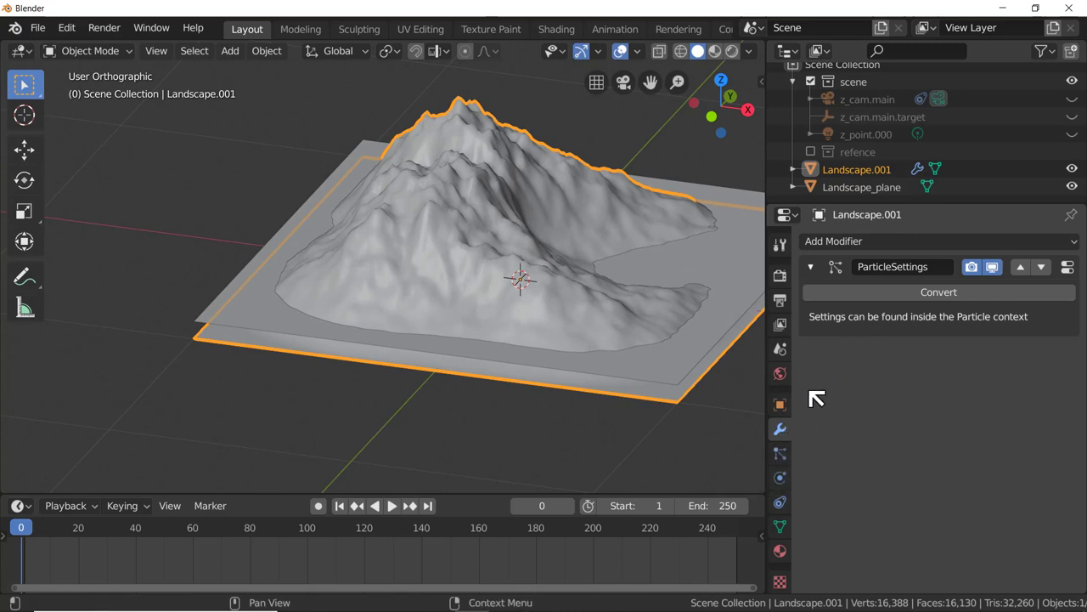
Step: Set the instance object of Landscape.001's particle system to 2_rock
click(780, 453)
scroll(927, 468, down, 5)
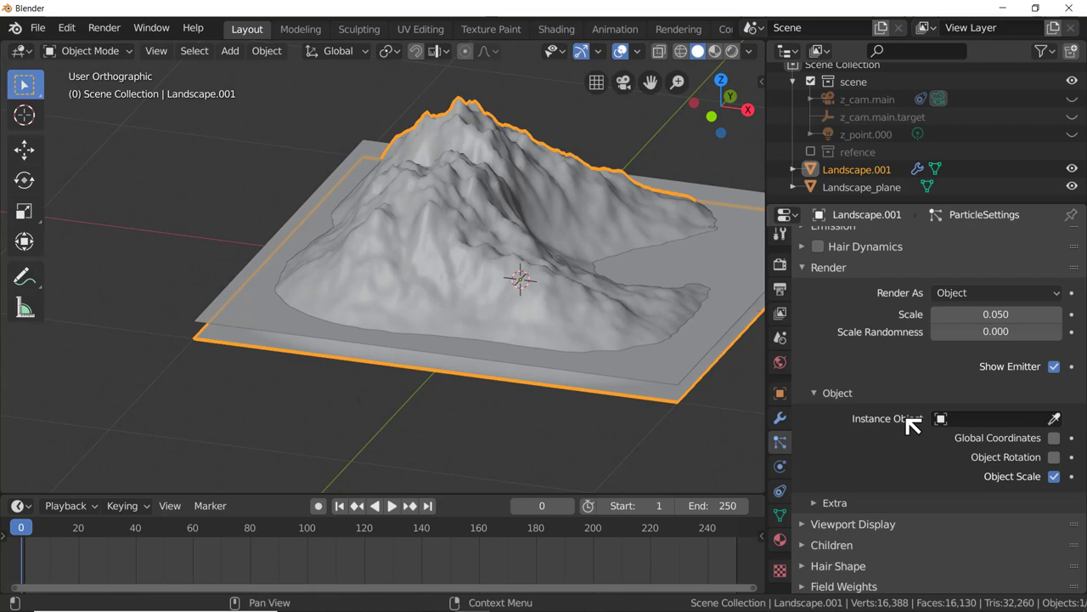
scroll(936, 142, up, 1)
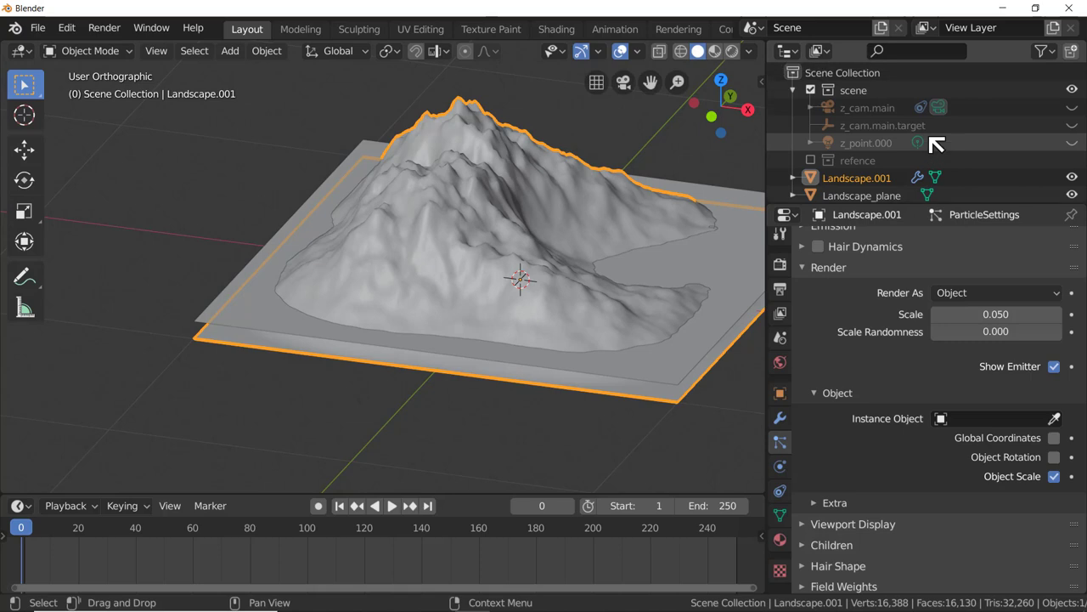
scroll(930, 145, down, 1)
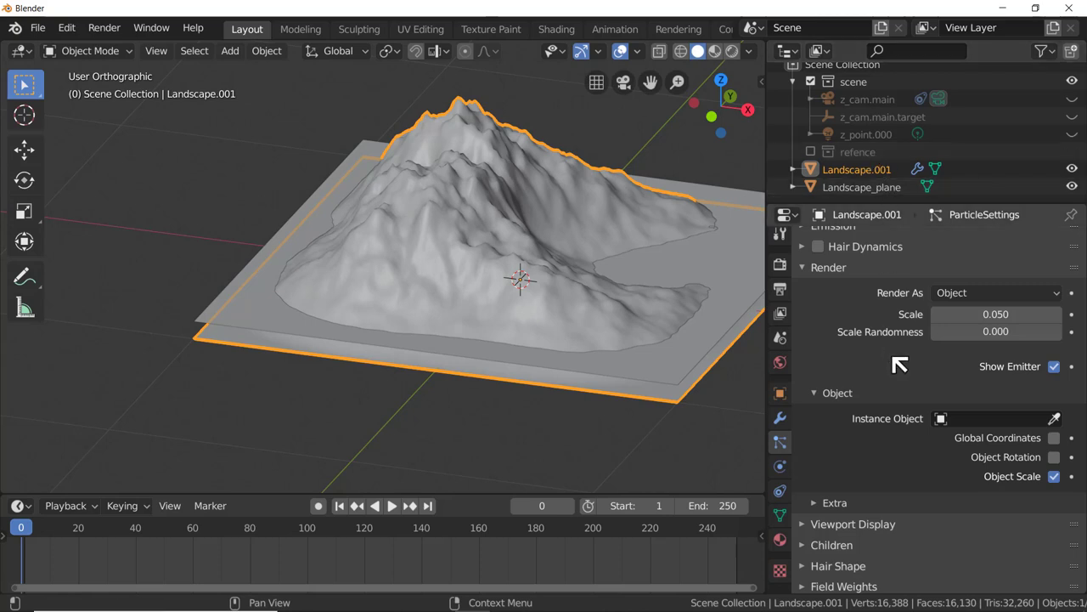
click(977, 420)
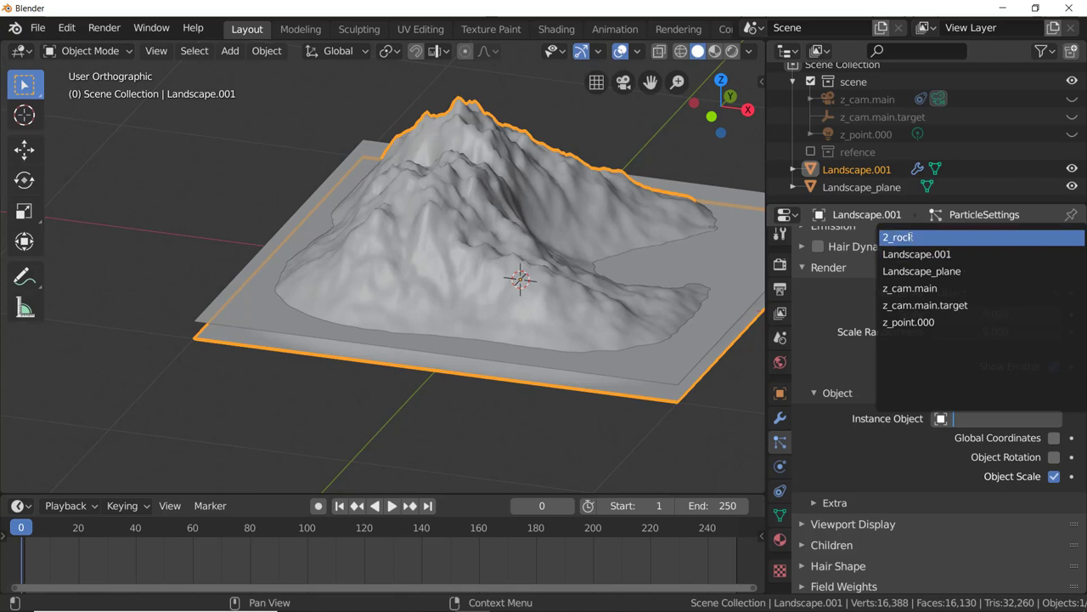
click(909, 237)
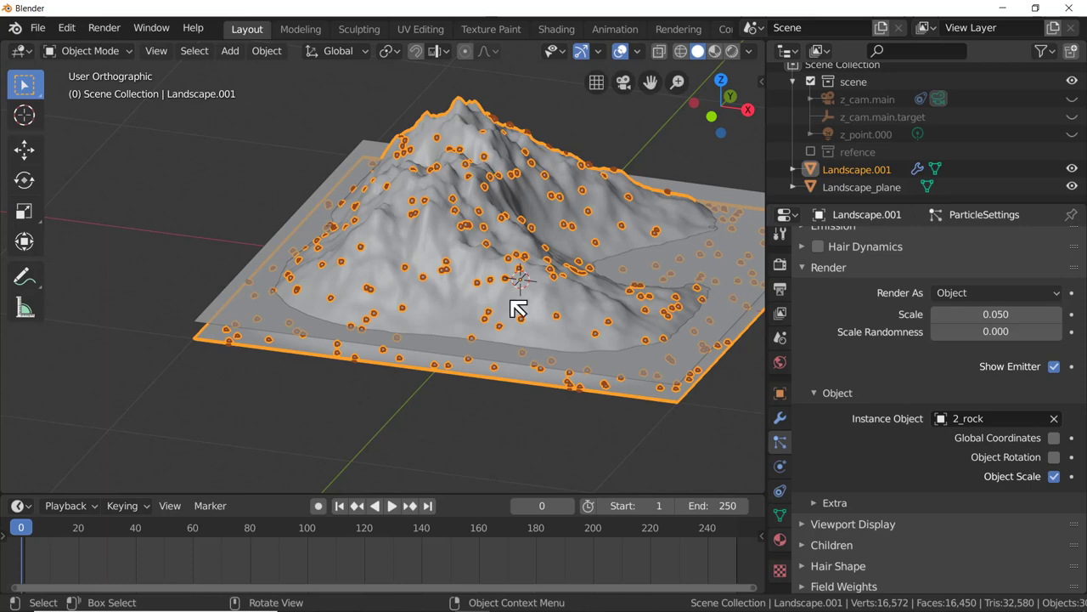
Step: Set the scale of the scattered rock instances to 0.160 and their scale randomness to 1.000
scroll(518, 311, up, 10)
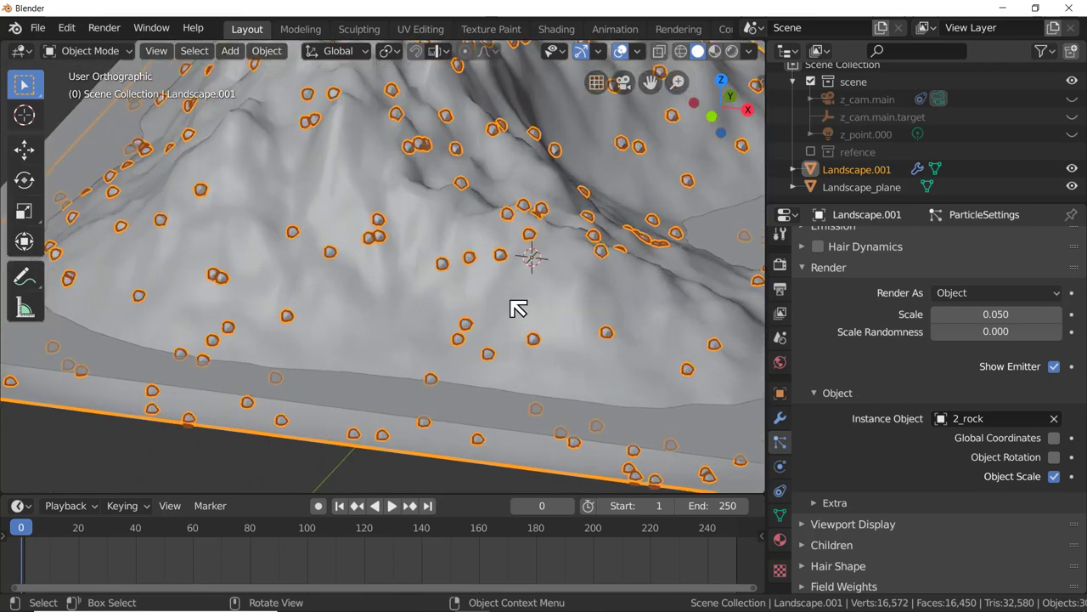
scroll(505, 202, down, 10)
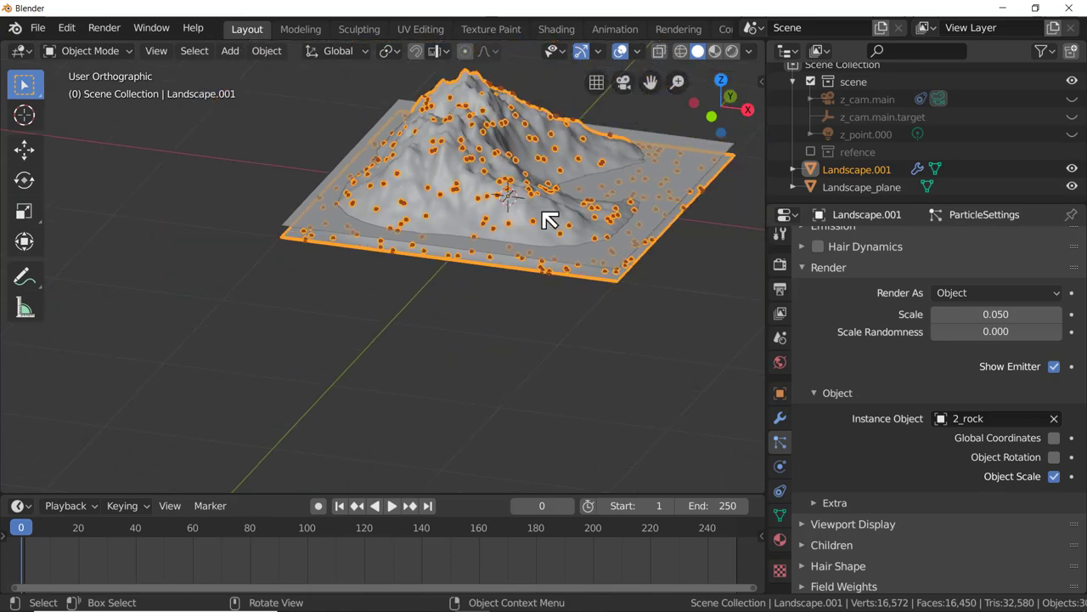
middle_drag(550, 220, 579, 221)
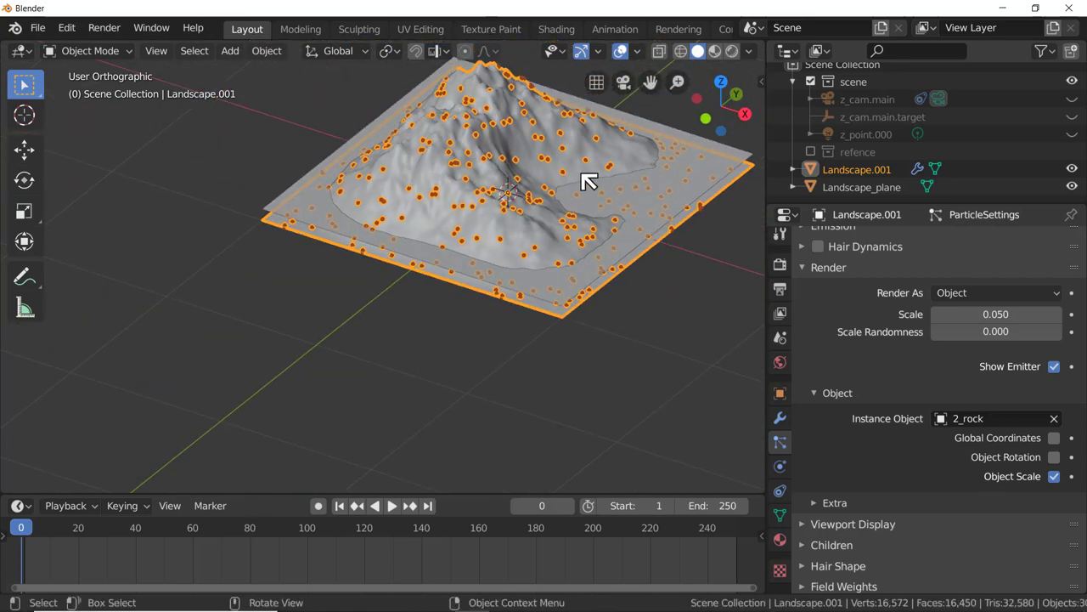
scroll(586, 180, up, 2)
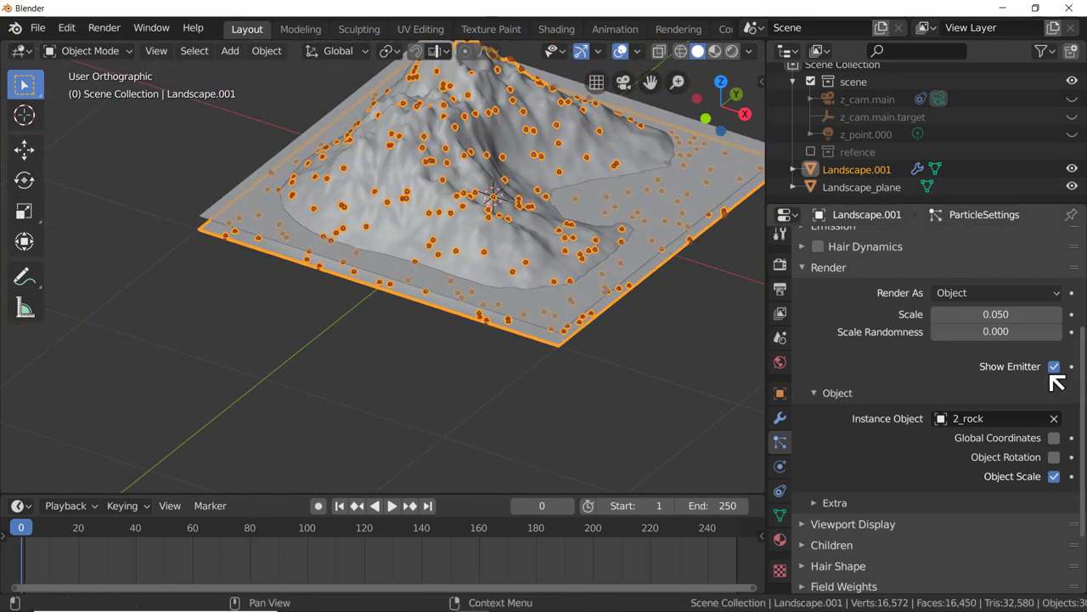
mouse_move(1015, 314)
mouse_down()
mouse_move(1083, 314)
mouse_move(1016, 314)
mouse_up()
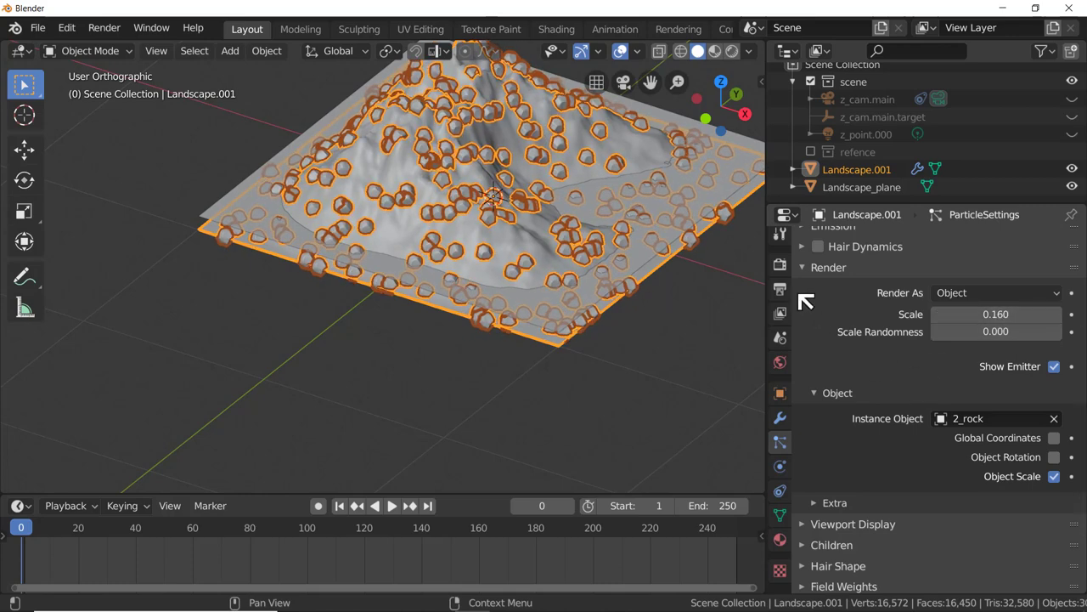
scroll(677, 242, up, 1)
scroll(626, 251, up, 1)
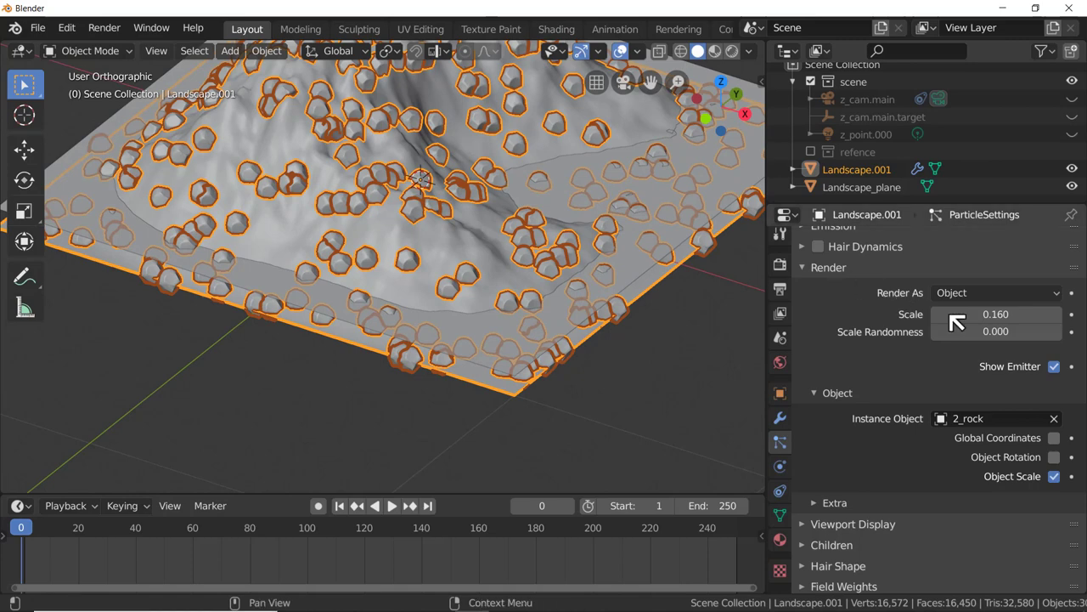
drag(1003, 330, 1081, 331)
Step: Examine the distribution and size variation of the rocks scattered over the mountain from several angles
middle_drag(433, 223, 202, 269)
middle_drag(381, 161, 392, 152)
scroll(357, 166, up, 5)
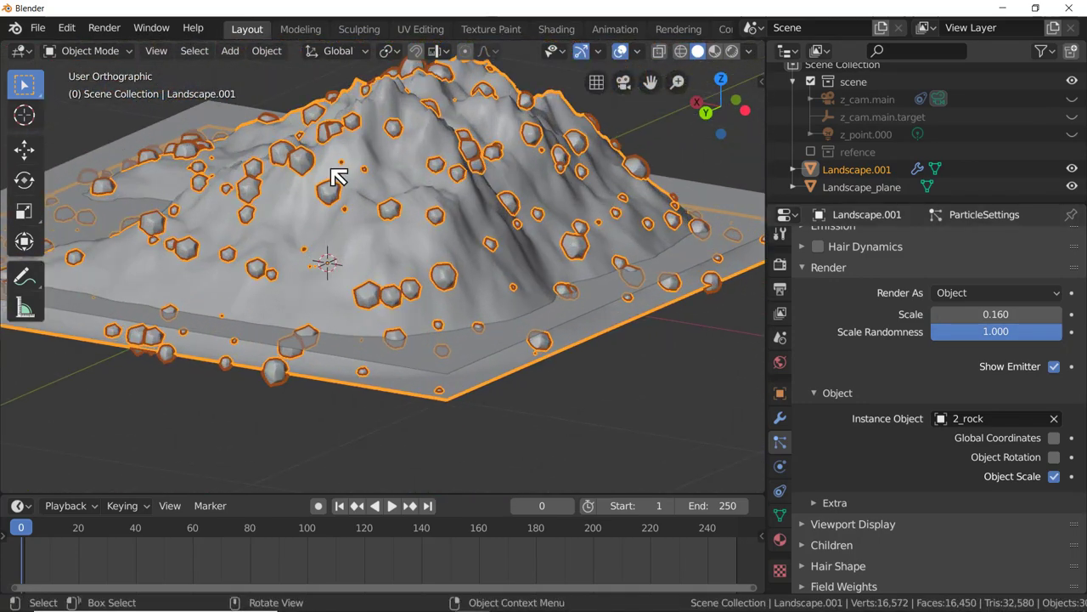
middle_drag(335, 175, 610, 197)
scroll(595, 191, down, 3)
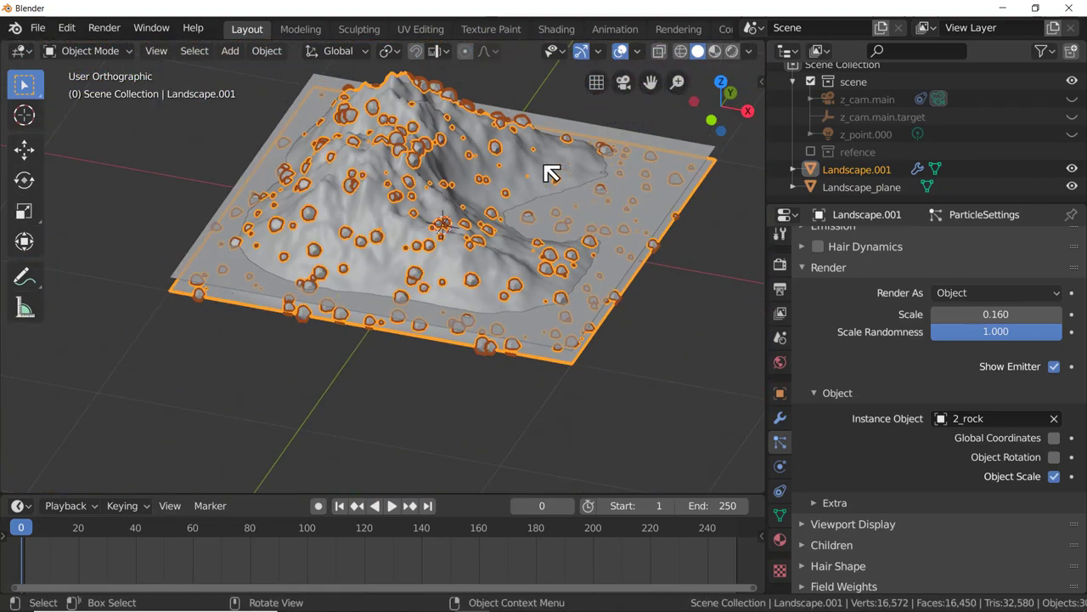
middle_drag(553, 175, 497, 102)
scroll(497, 98, up, 3)
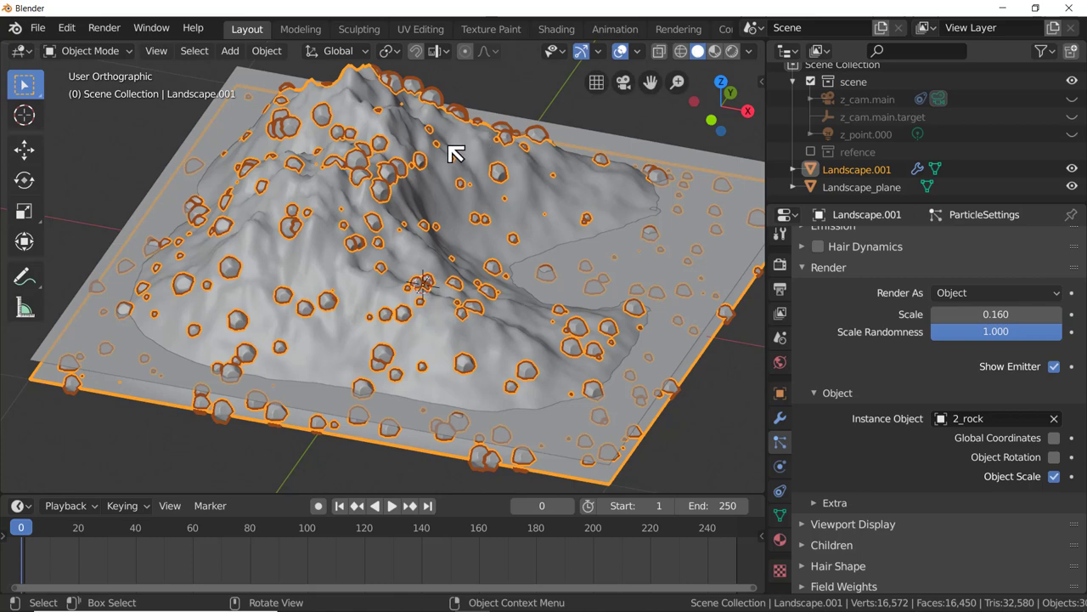
mouse_move(447, 165)
middle_down()
mouse_move(436, 179)
mouse_move(429, 158)
middle_up()
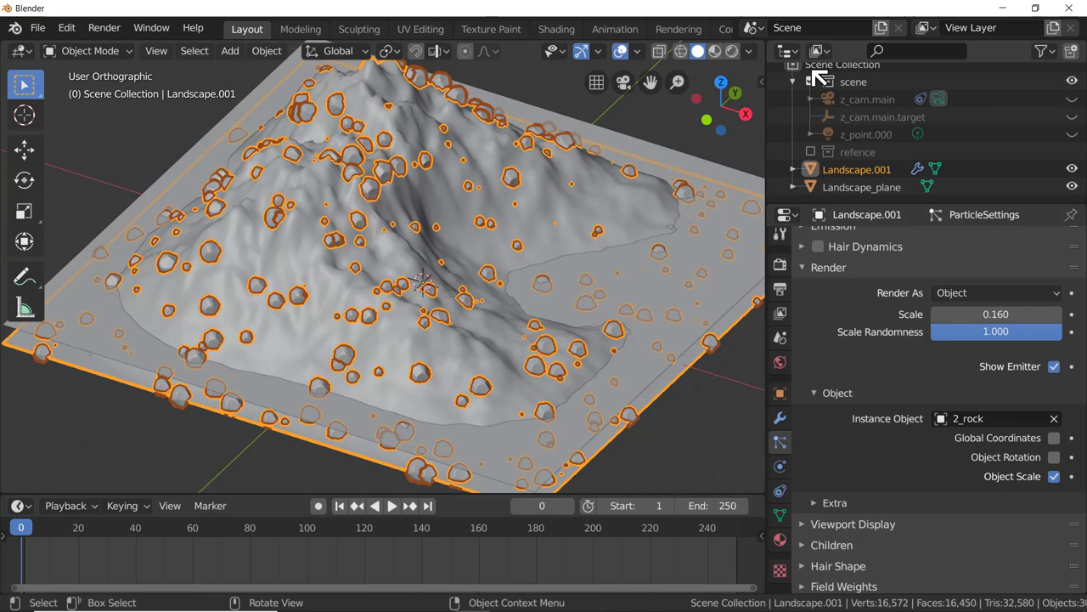
Step: Hide Landscape_plane in the viewport and switch Landscape.001 to Weight Paint mode
click(1072, 186)
mouse_move(544, 212)
middle_down()
mouse_move(540, 227)
mouse_move(534, 214)
middle_up()
scroll(540, 225, down, 5)
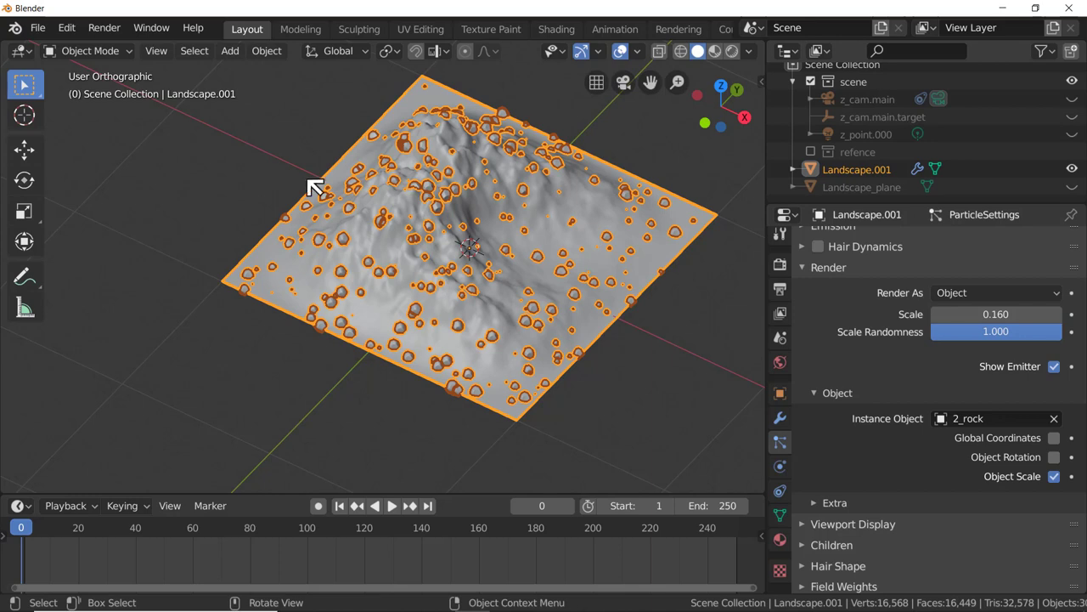
click(116, 52)
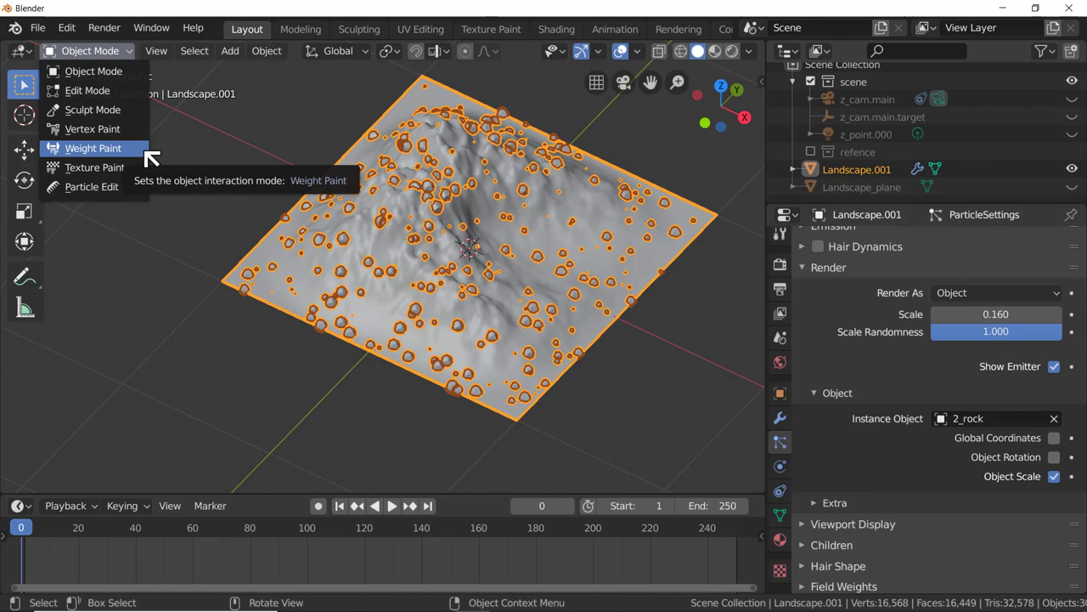
click(117, 151)
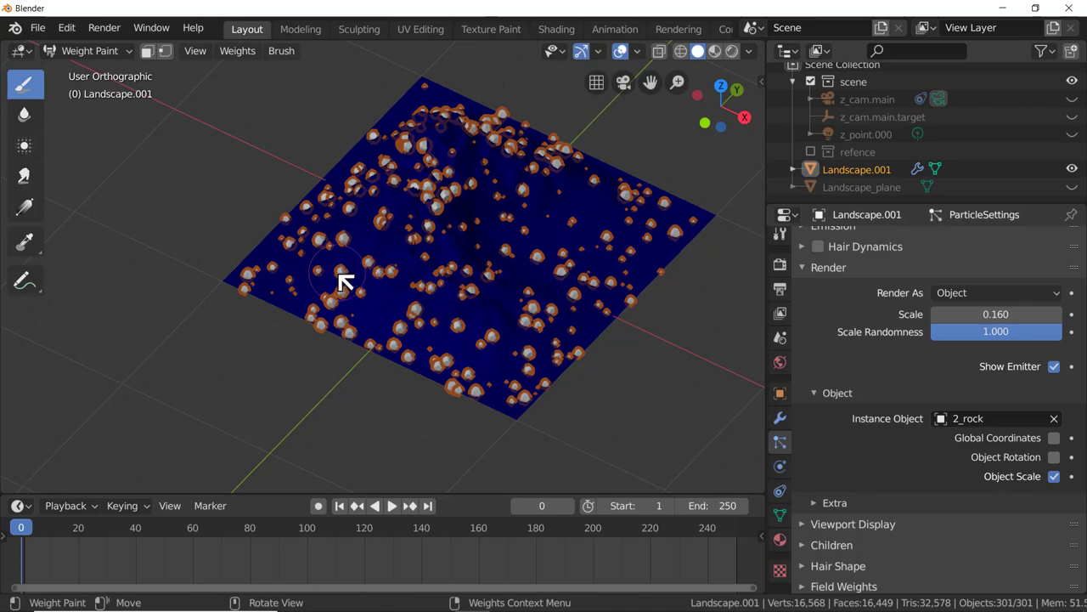
Step: Paint a curved full-weight stroke across one side of the landscape, near its outer edge
mouse_move(364, 264)
mouse_down()
mouse_move(365, 286)
mouse_move(447, 325)
mouse_move(444, 342)
mouse_up()
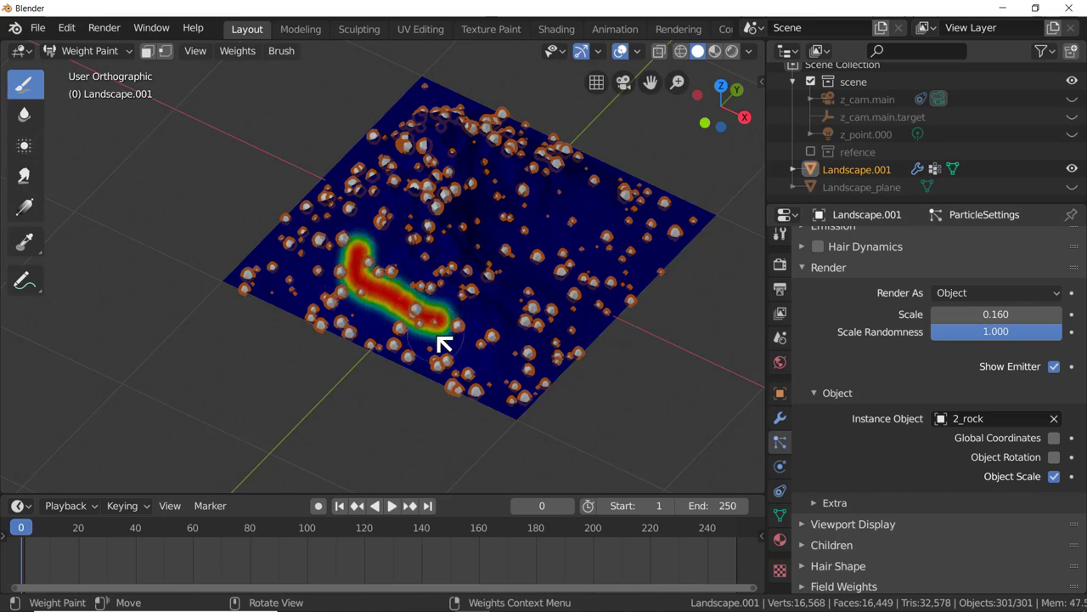
scroll(441, 328, up, 5)
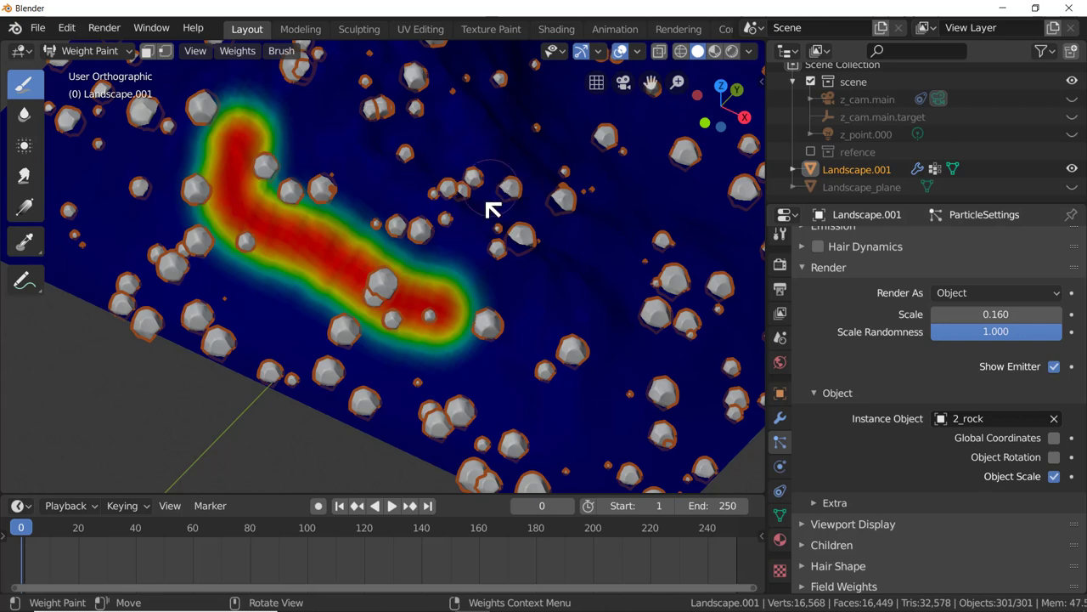
scroll(474, 246, down, 1)
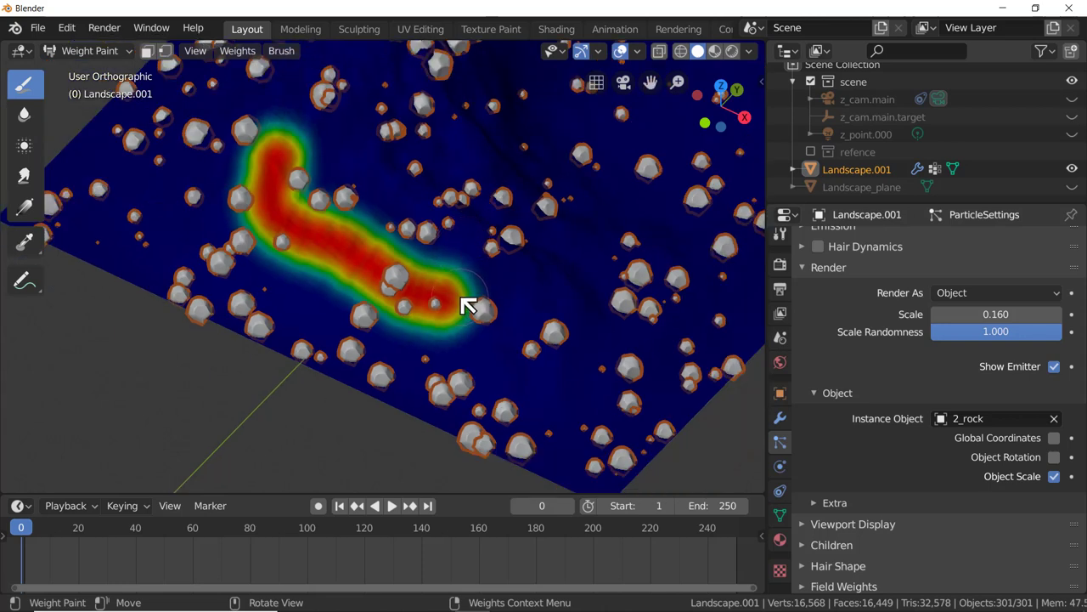
scroll(475, 299, down, 4)
mouse_move(478, 299)
middle_down()
mouse_move(512, 308)
mouse_move(439, 299)
mouse_move(434, 323)
middle_up()
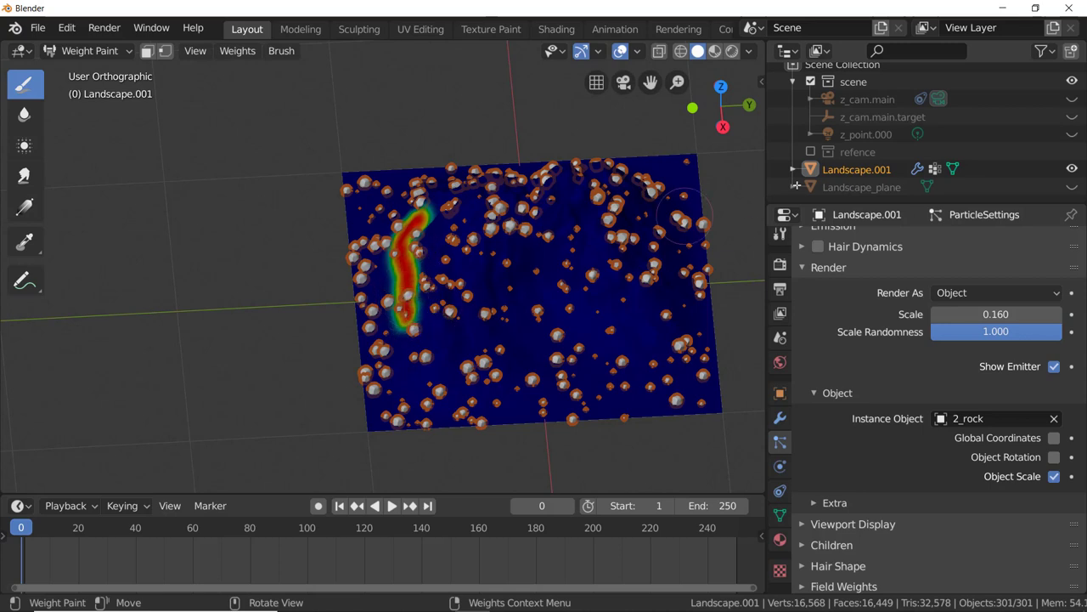
Step: Make Landscape_plane visible in the viewport again and look through the brush options
click(1072, 187)
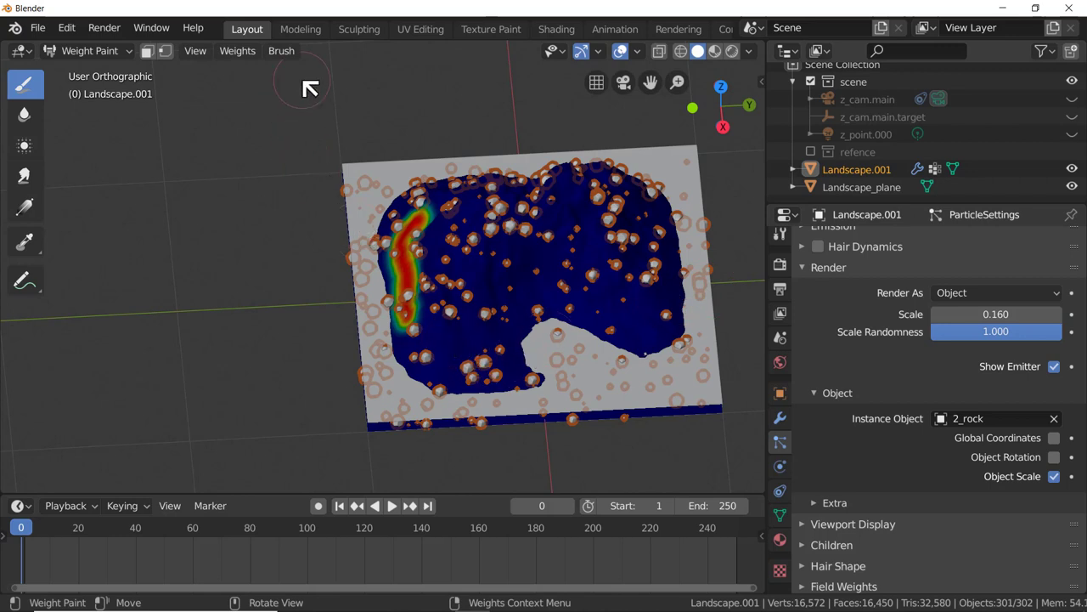
scroll(357, 195, up, 1)
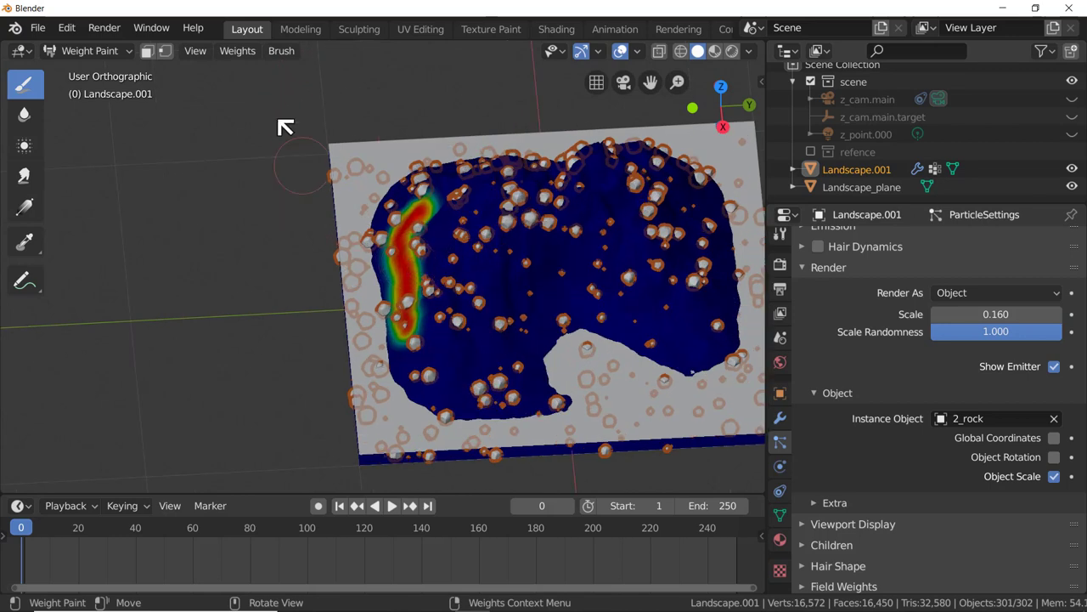
click(286, 53)
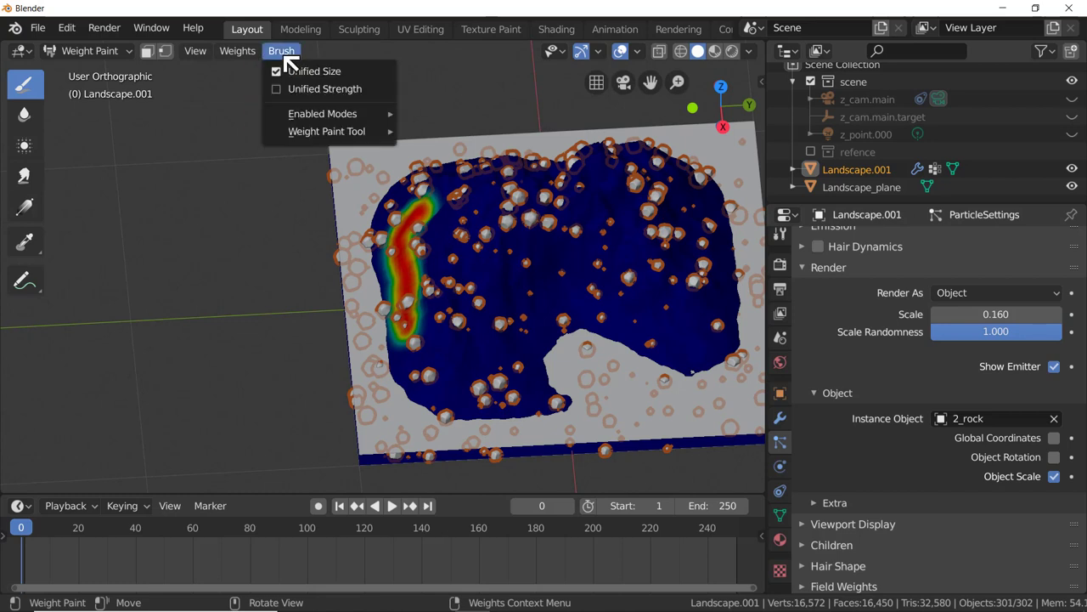
mouse_move(241, 55)
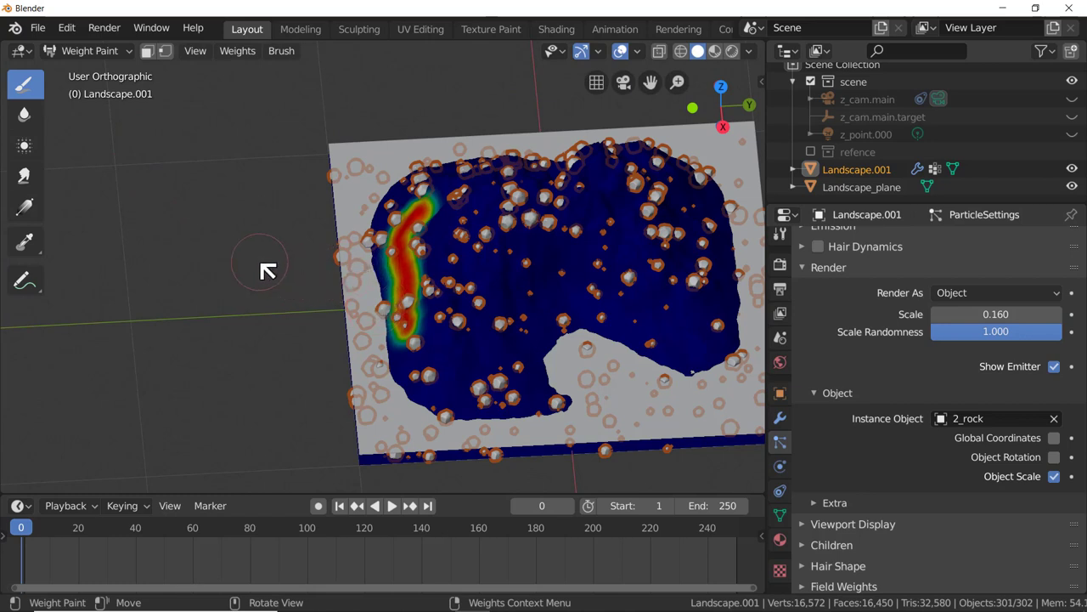
Step: Enlarge the weight brush radius and paint a broad weighted patch over the end of the existing stroke
key(f)
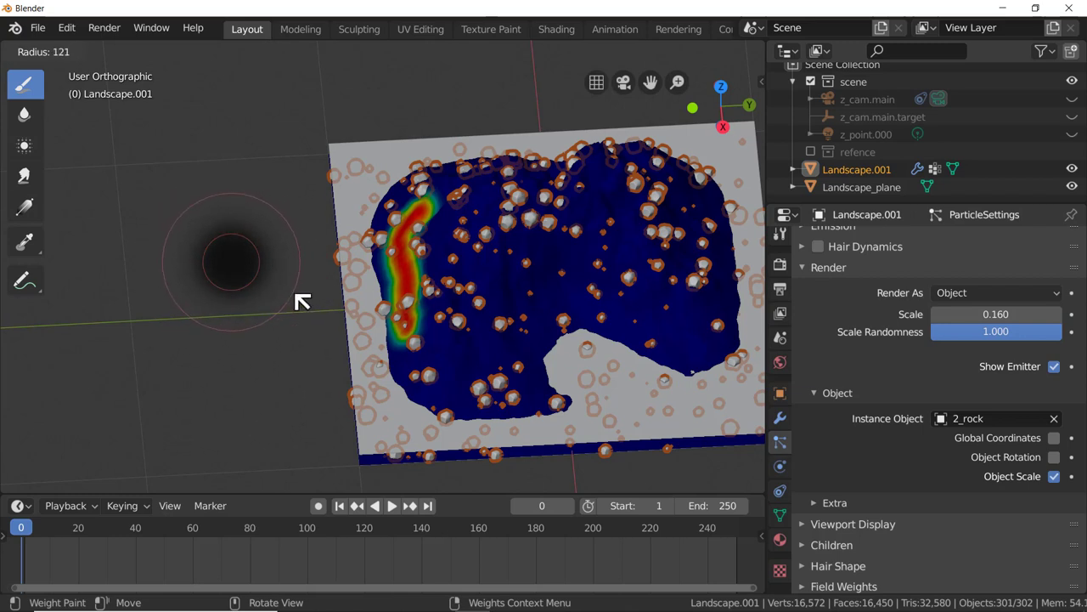
click(302, 301)
key(f)
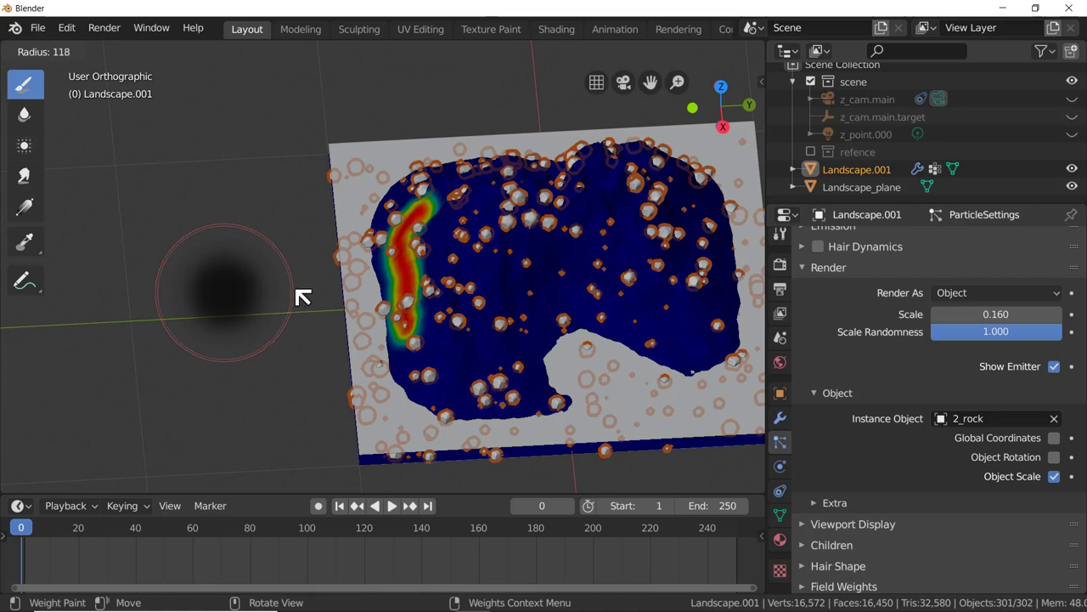
click(304, 300)
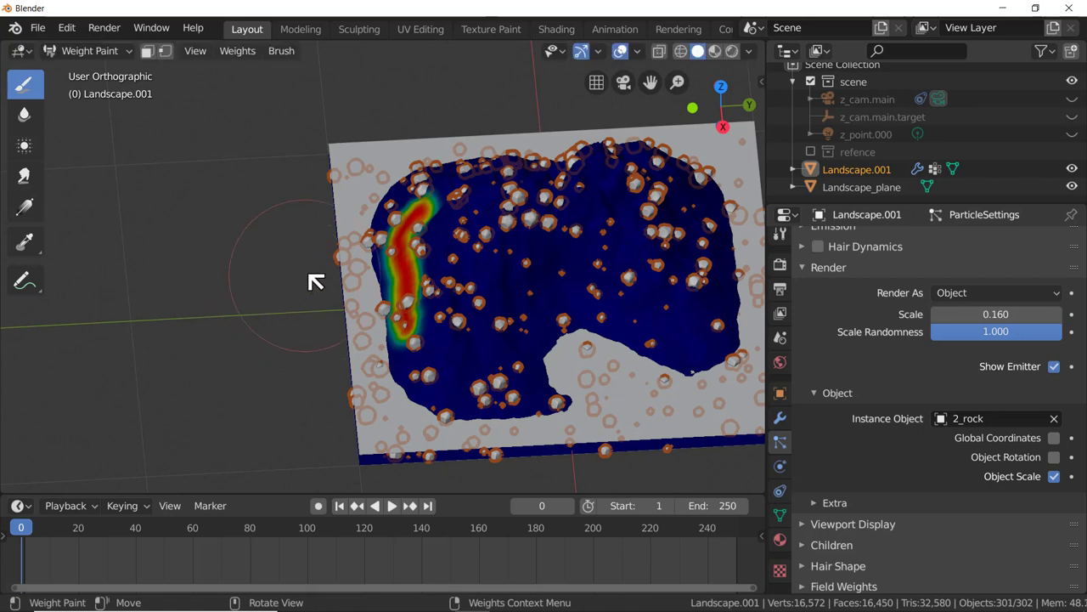
drag(386, 280, 453, 341)
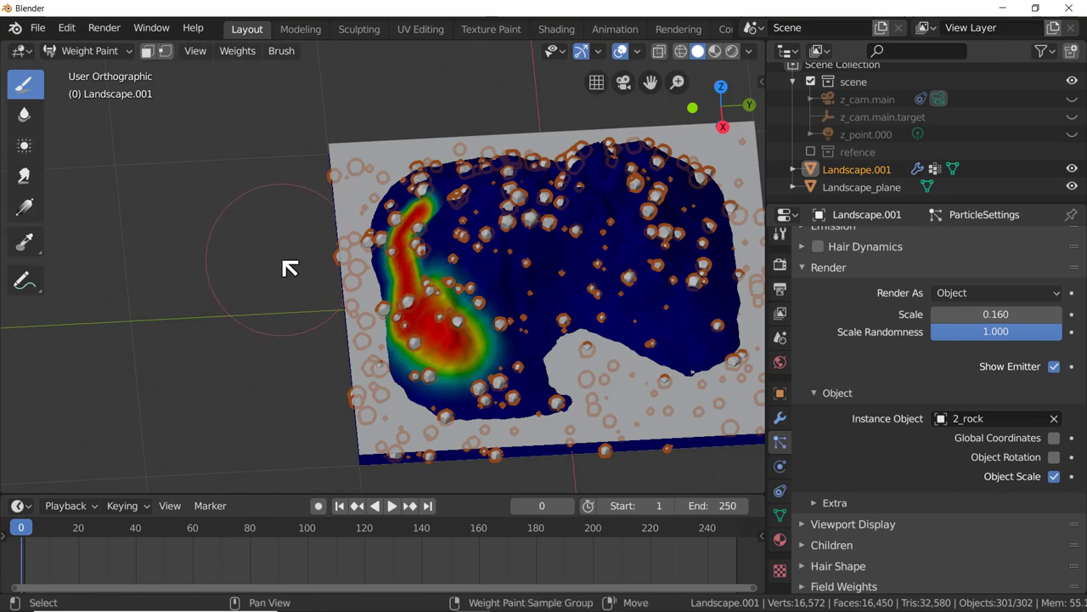
Step: Set the weight brush strength to about 0.79 and shrink its radius to about 22
key(shift+f)
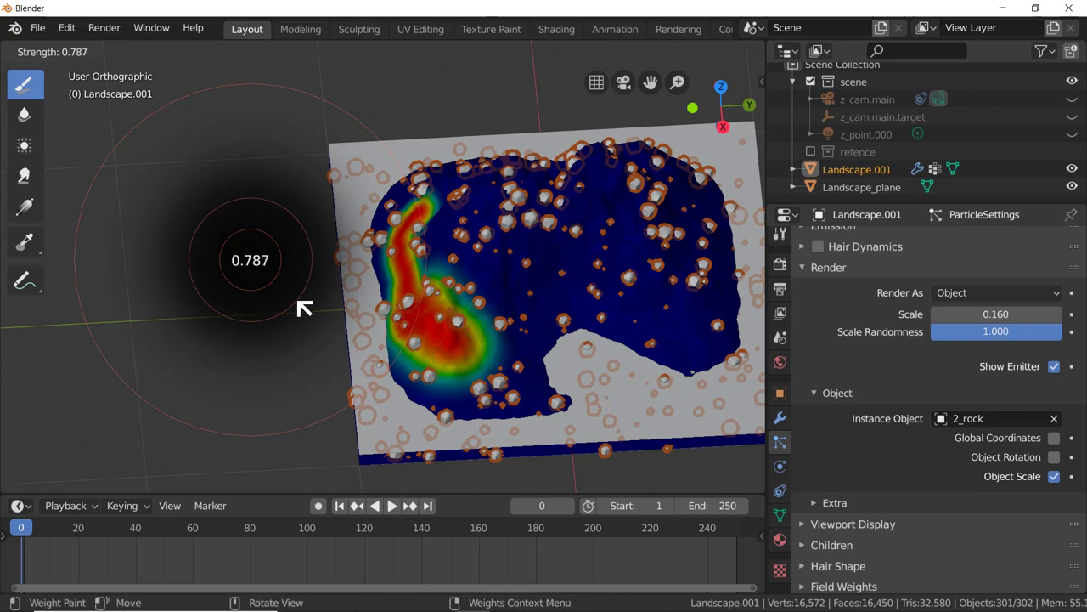
click(298, 304)
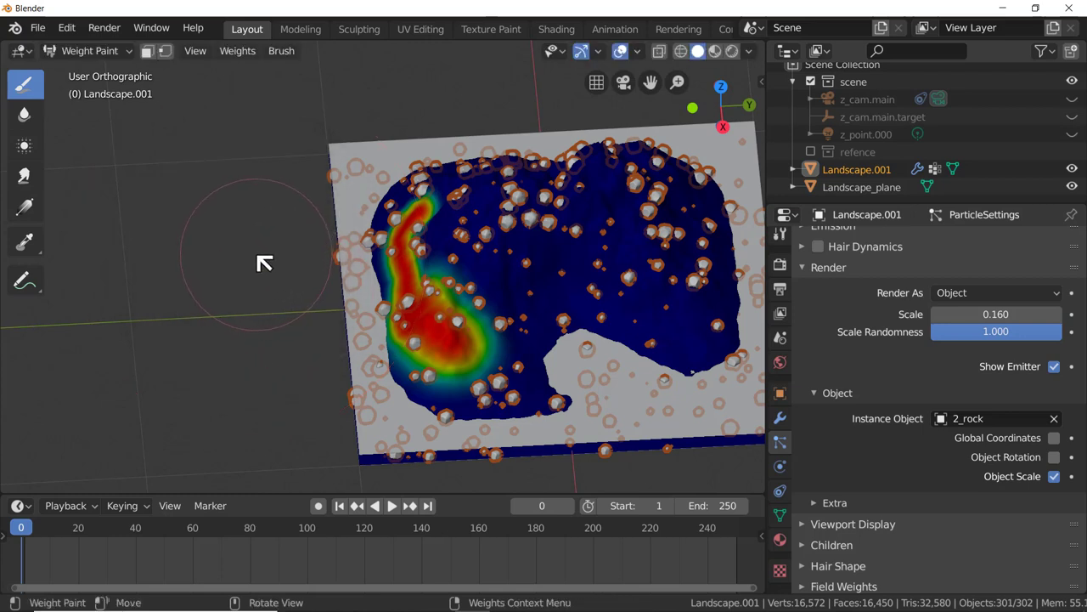
key(f)
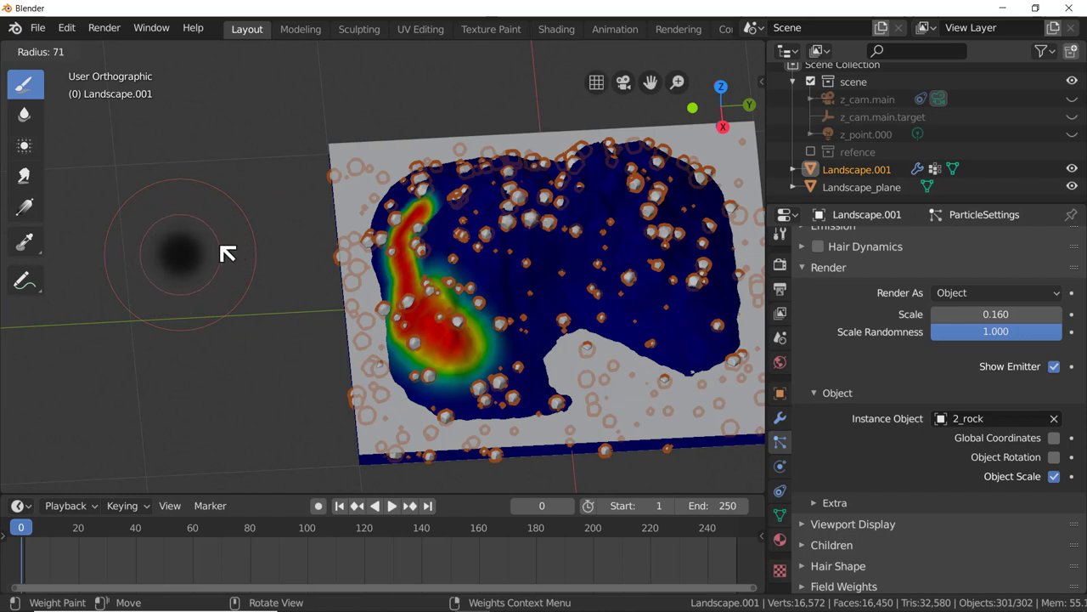
click(213, 250)
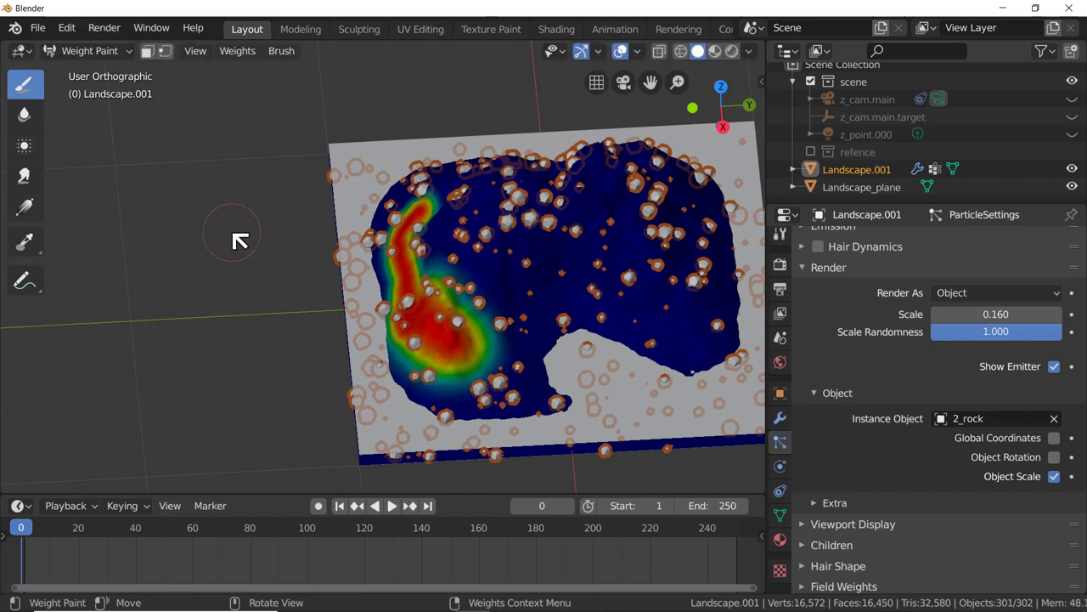
key(f)
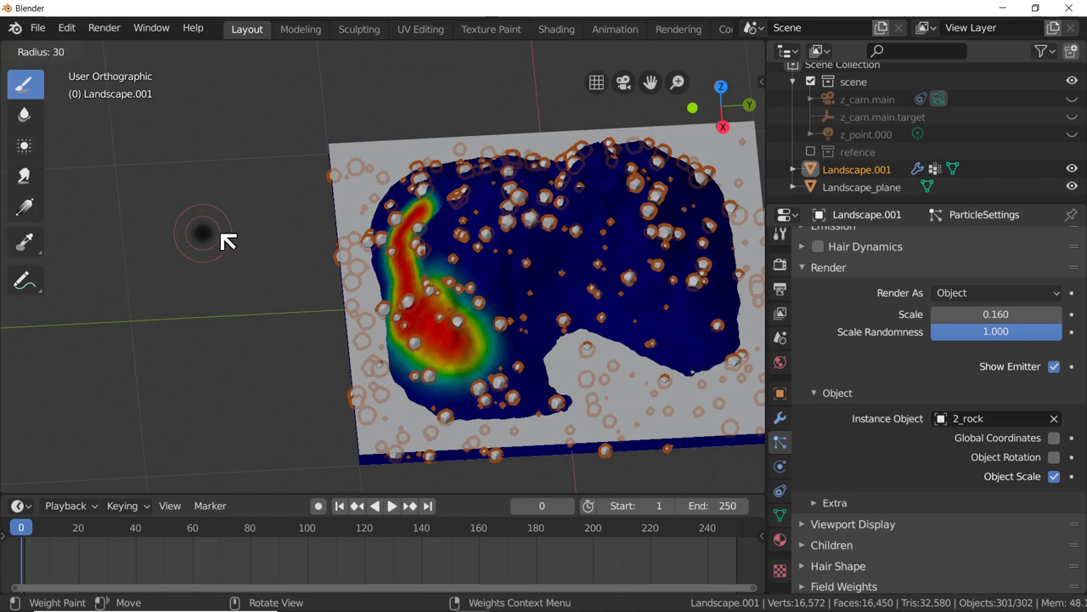
click(226, 241)
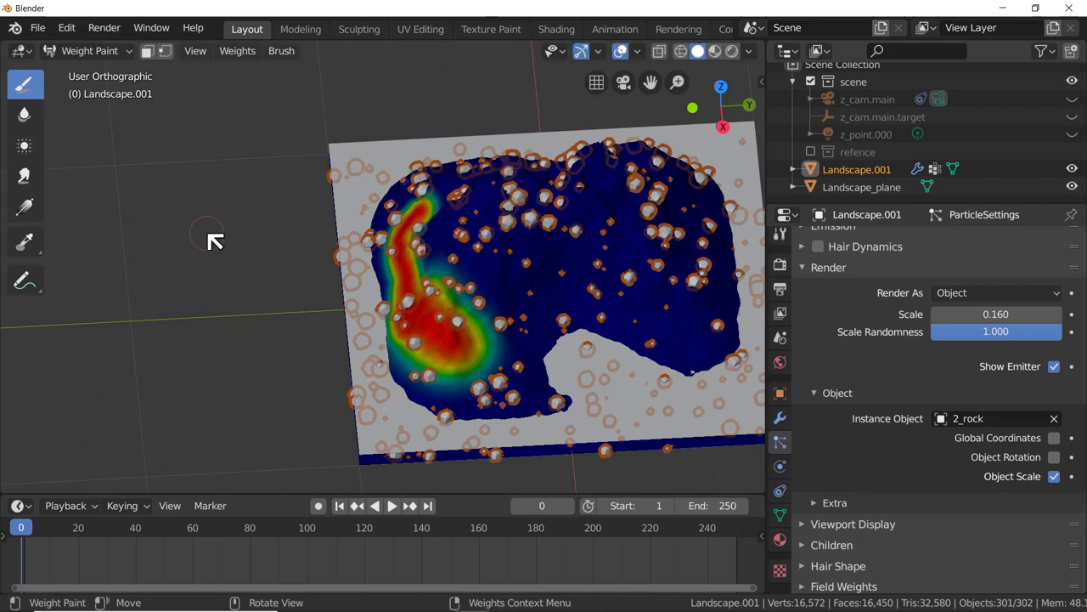
key(f)
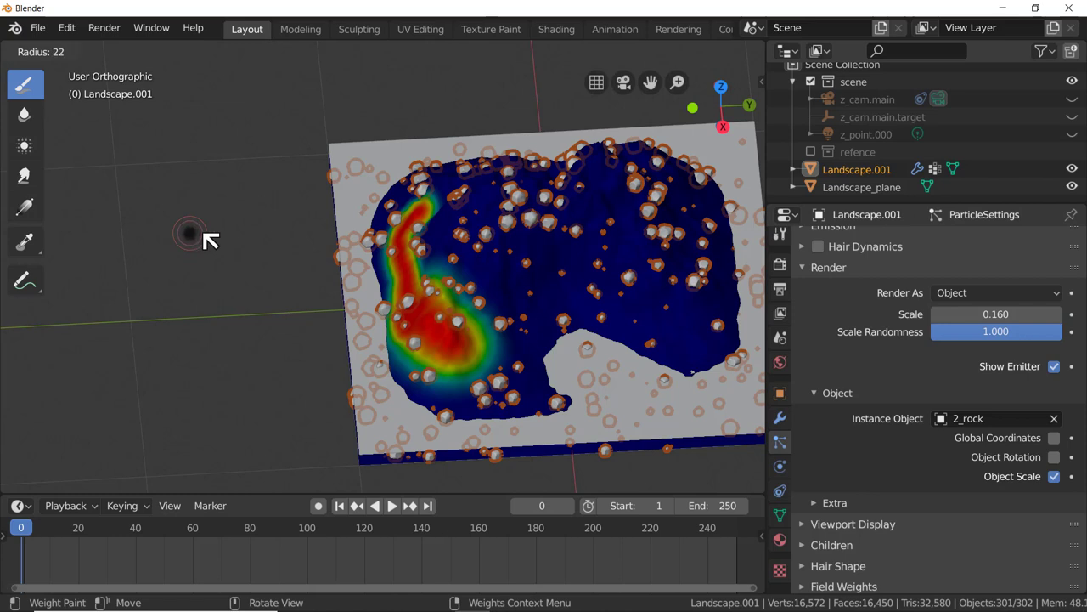
click(208, 240)
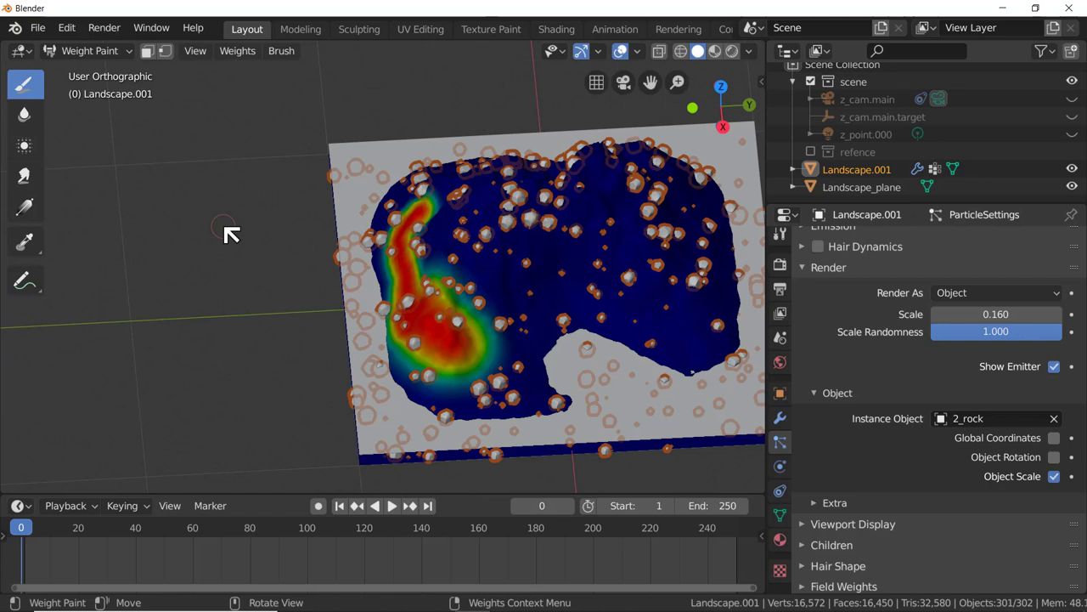
Step: Lower the weight brush strength to about 0.26 and paint a short, thin stroke between the red patch and the inlet
key(shift)
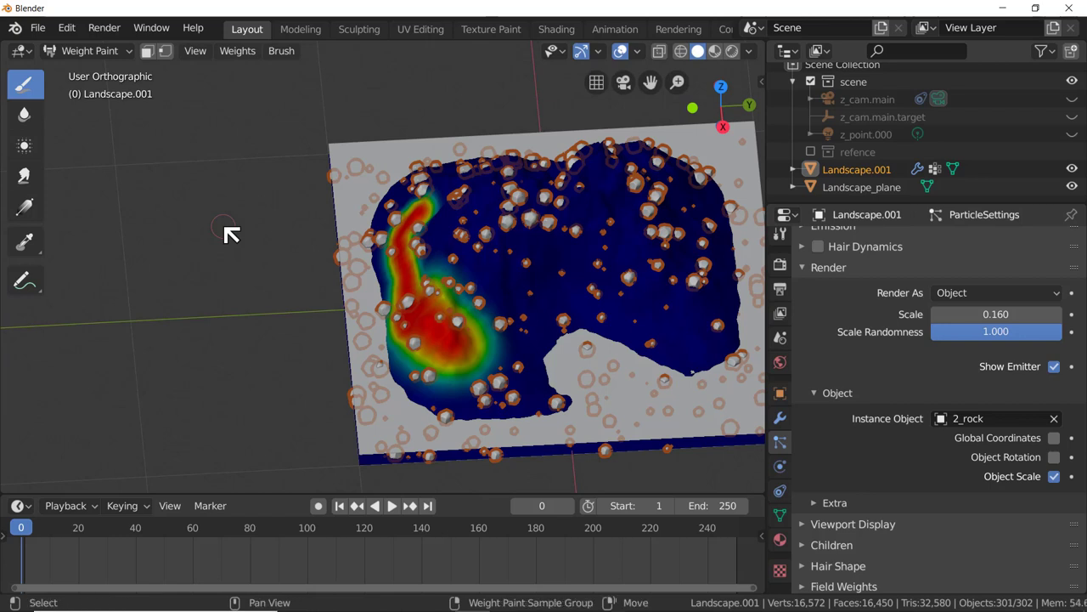
key(shift+f)
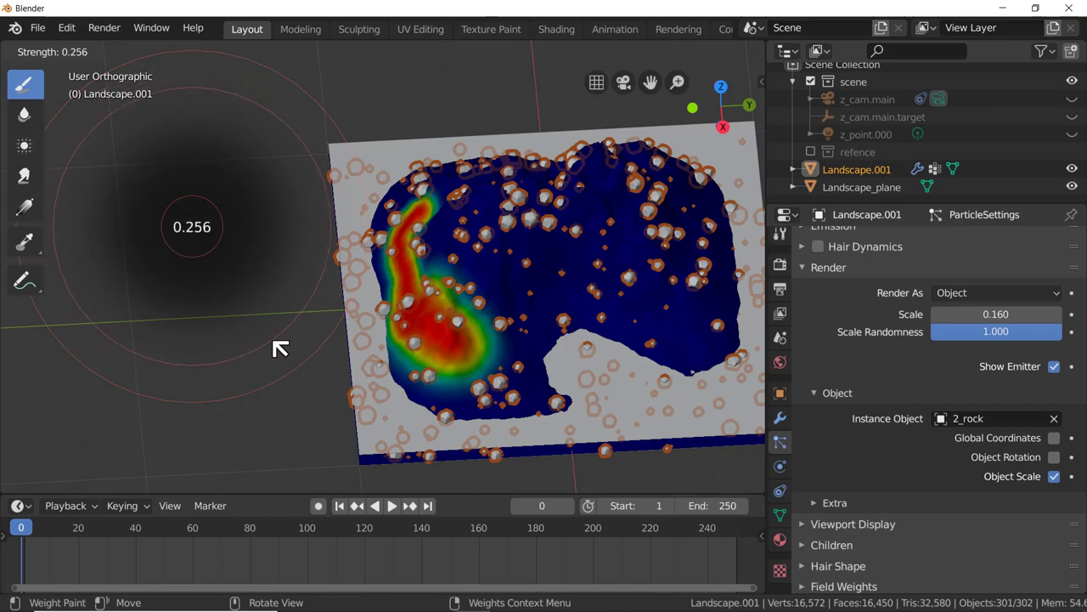
click(280, 348)
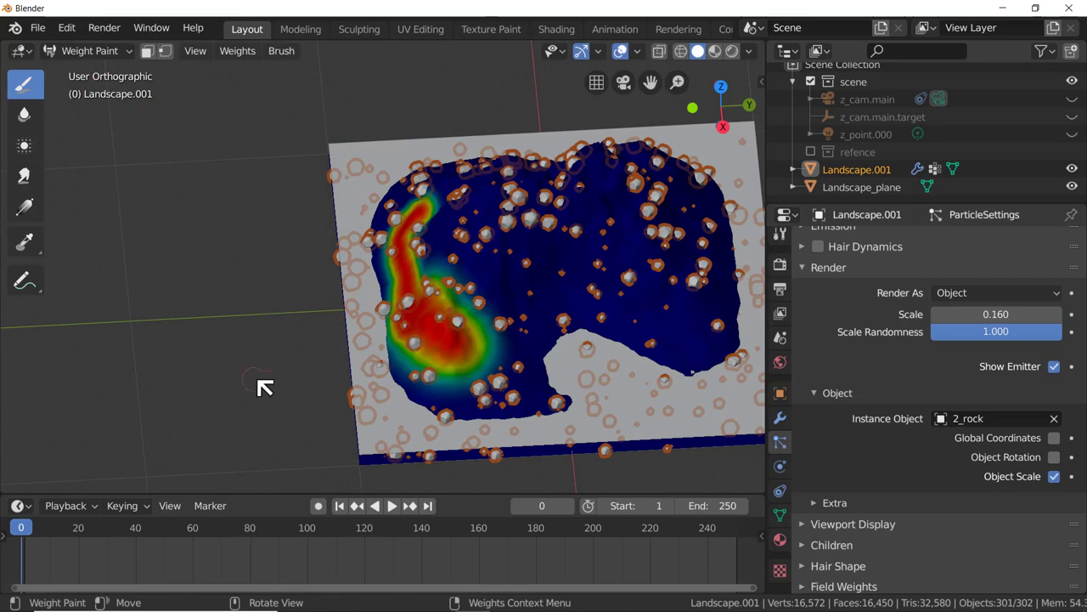
mouse_move(524, 365)
mouse_down()
mouse_move(534, 352)
mouse_move(522, 407)
mouse_up()
Step: Enlarge the weight brush, set its strength to about 0.3, and paint a softer band beside the red patch toward the inlet
scroll(522, 406, up, 4)
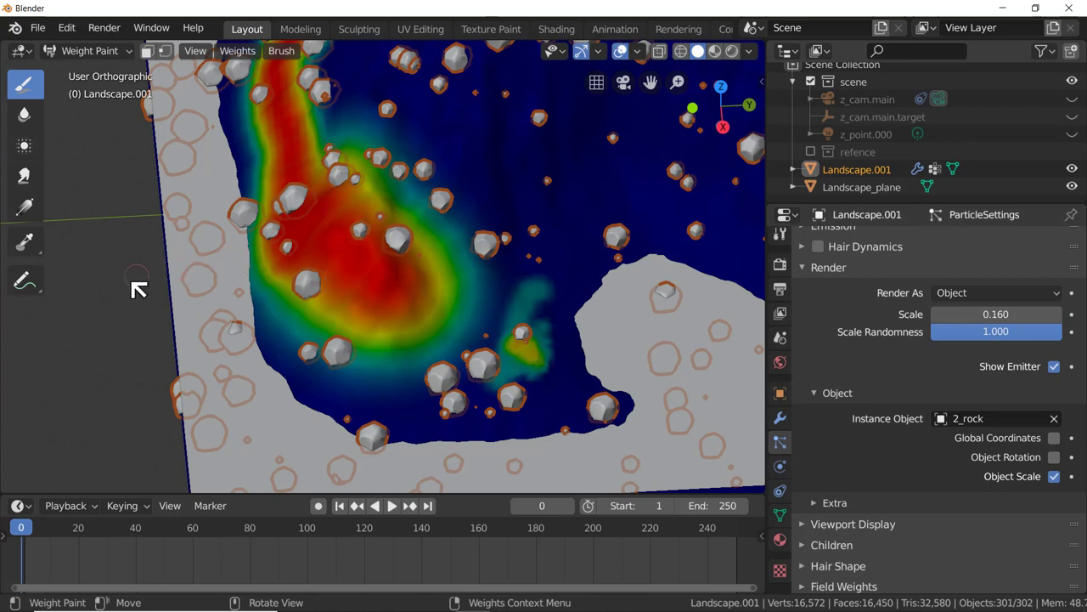
key(f)
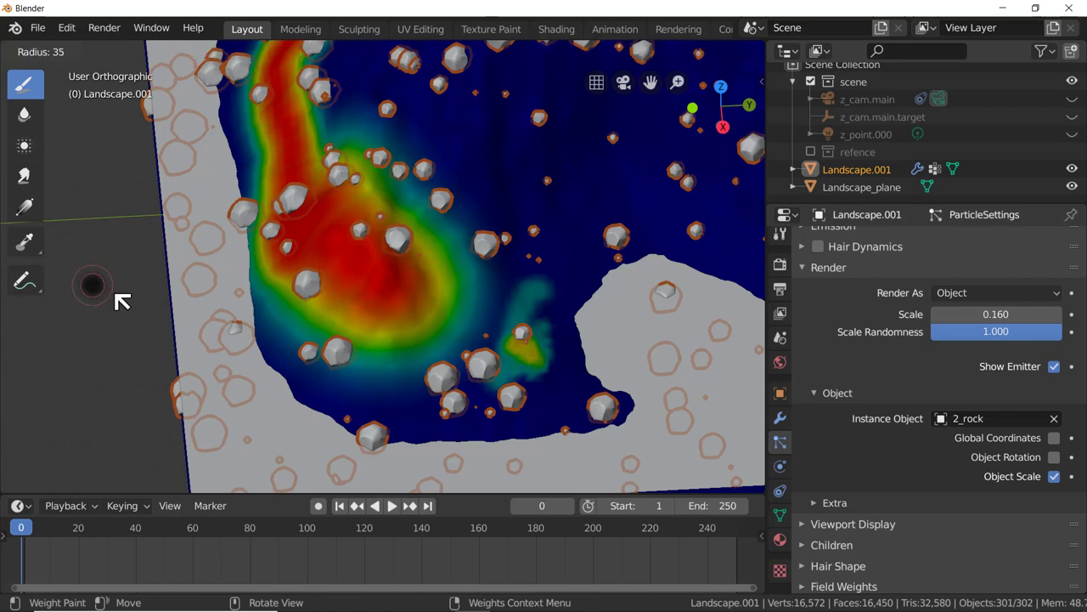
click(129, 307)
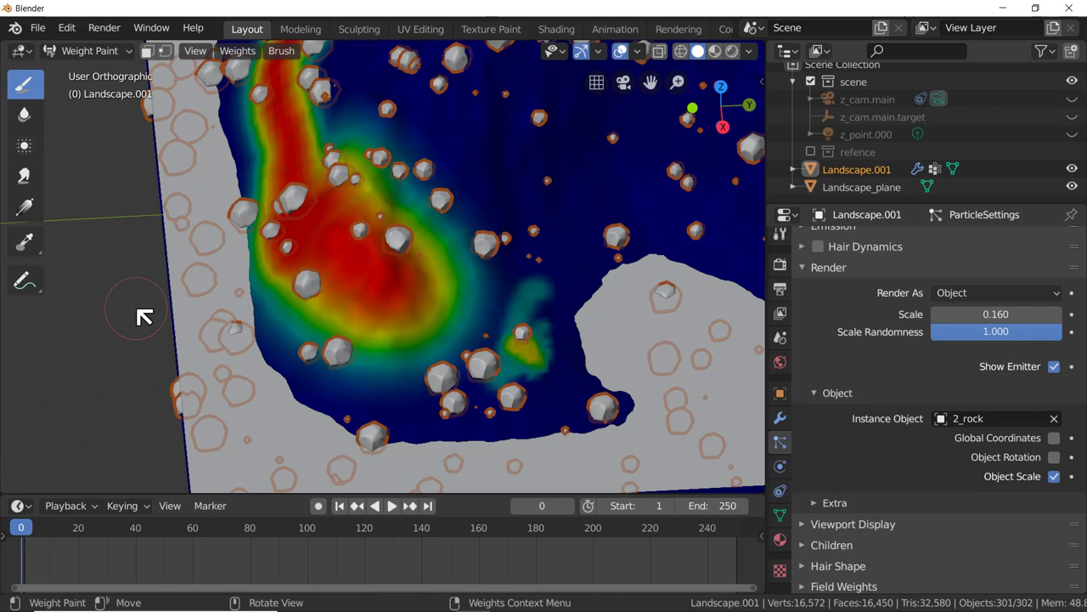
key(shift)
key(shift+f)
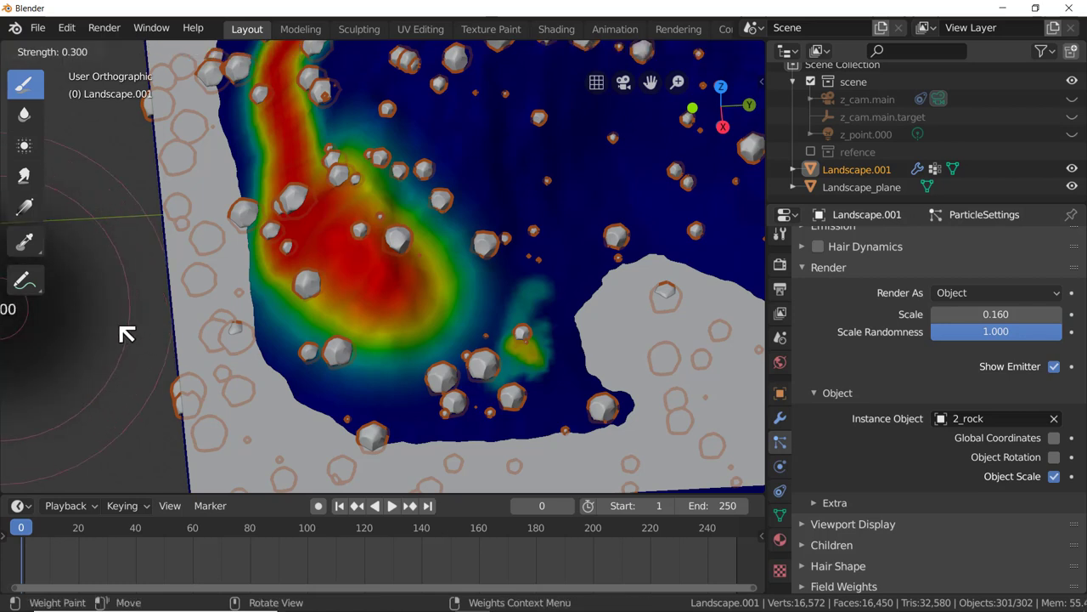
click(119, 330)
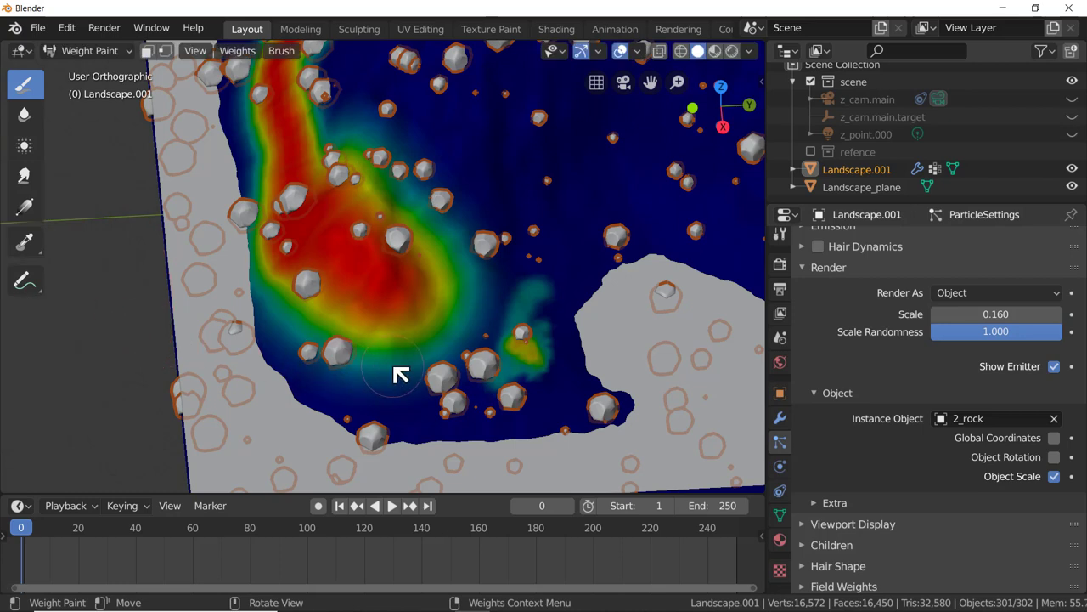
mouse_move(481, 352)
mouse_down()
mouse_move(500, 332)
mouse_move(481, 321)
mouse_move(517, 270)
mouse_move(544, 287)
mouse_move(527, 265)
mouse_move(464, 278)
mouse_move(544, 247)
mouse_move(491, 251)
mouse_move(547, 268)
mouse_move(582, 207)
mouse_move(631, 205)
mouse_move(545, 236)
mouse_move(568, 240)
mouse_move(480, 279)
mouse_move(564, 219)
mouse_move(453, 277)
mouse_move(534, 296)
mouse_up()
Step: Extend the weighted band along the mountain's foot, following the shoreline around the inlet
mouse_move(540, 303)
middle_down()
mouse_move(488, 368)
mouse_move(445, 311)
mouse_move(447, 325)
mouse_move(506, 302)
middle_up()
mouse_move(508, 302)
mouse_down()
mouse_move(463, 209)
mouse_move(510, 244)
mouse_move(542, 250)
mouse_move(466, 209)
mouse_move(535, 244)
mouse_move(473, 224)
mouse_move(582, 257)
mouse_up()
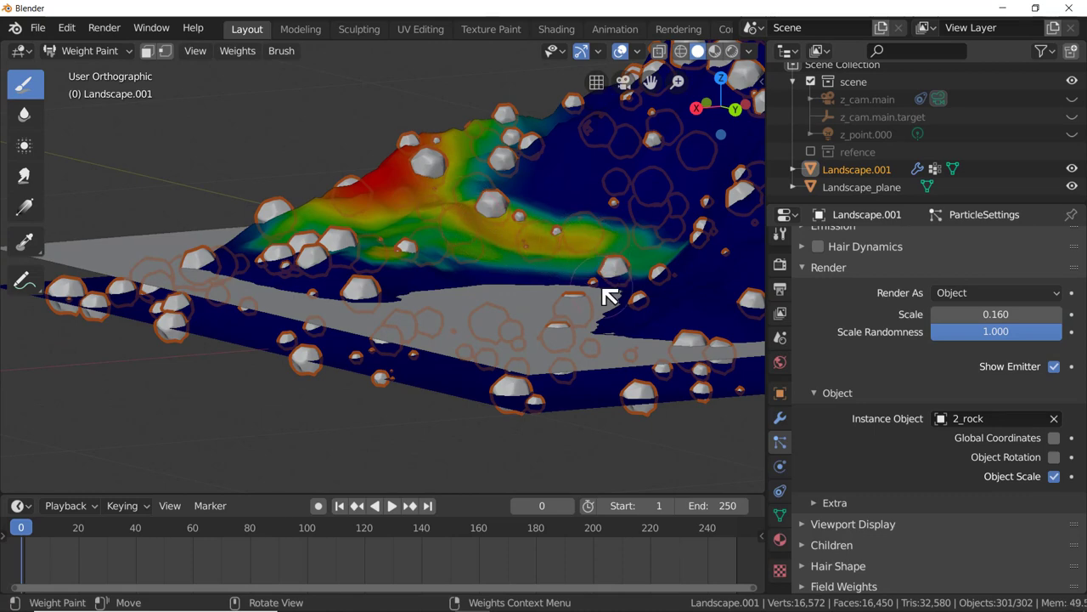
middle_drag(611, 296, 629, 299)
mouse_move(668, 257)
mouse_down()
mouse_move(697, 308)
mouse_move(688, 276)
mouse_move(699, 316)
mouse_move(695, 303)
mouse_move(721, 324)
mouse_move(716, 350)
mouse_move(685, 282)
mouse_move(627, 248)
mouse_move(660, 262)
mouse_up()
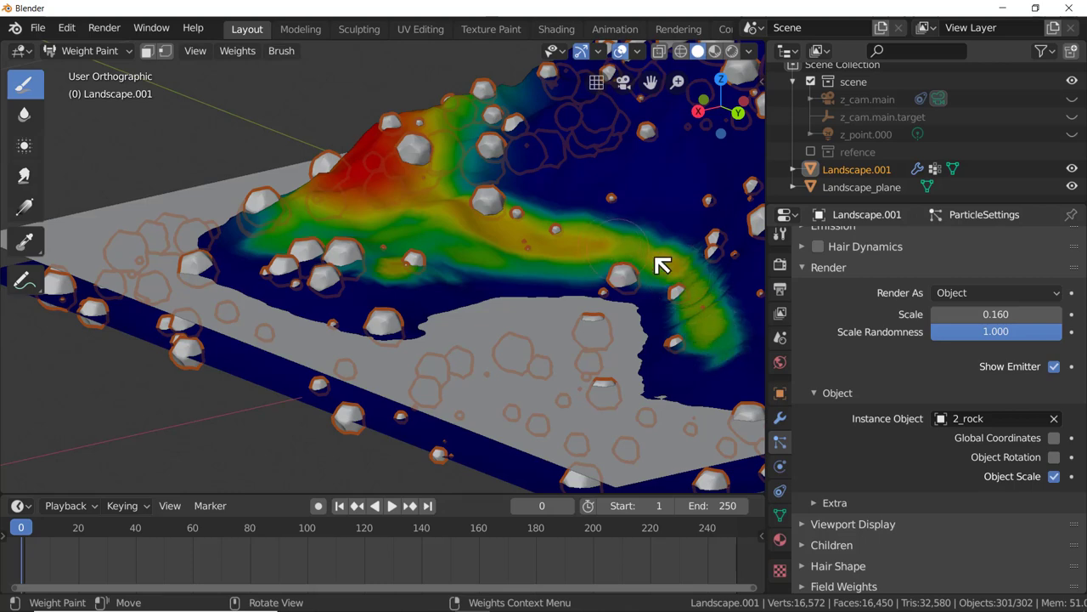
mouse_move(561, 281)
middle_down()
mouse_move(510, 272)
mouse_move(522, 280)
middle_up()
mouse_move(629, 338)
mouse_down()
mouse_move(692, 359)
mouse_move(640, 355)
mouse_move(657, 333)
mouse_move(607, 350)
mouse_up()
Step: Continue painting medium weights along the mountain's remaining outer sides until the band joins the first full-weight stroke
middle_drag(352, 278, 510, 369)
mouse_move(514, 304)
mouse_down()
mouse_move(612, 336)
mouse_move(528, 298)
mouse_move(498, 298)
mouse_move(665, 340)
mouse_move(545, 311)
mouse_move(642, 342)
mouse_move(718, 333)
mouse_move(719, 310)
mouse_move(687, 354)
mouse_up()
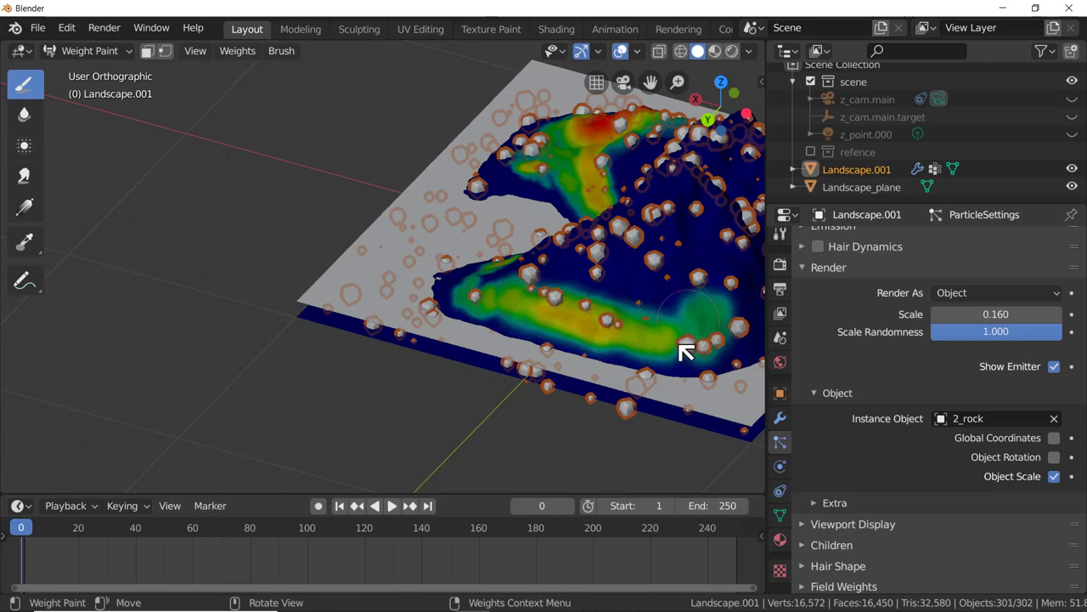
mouse_move(564, 366)
middle_down()
mouse_move(495, 360)
mouse_move(447, 328)
middle_up()
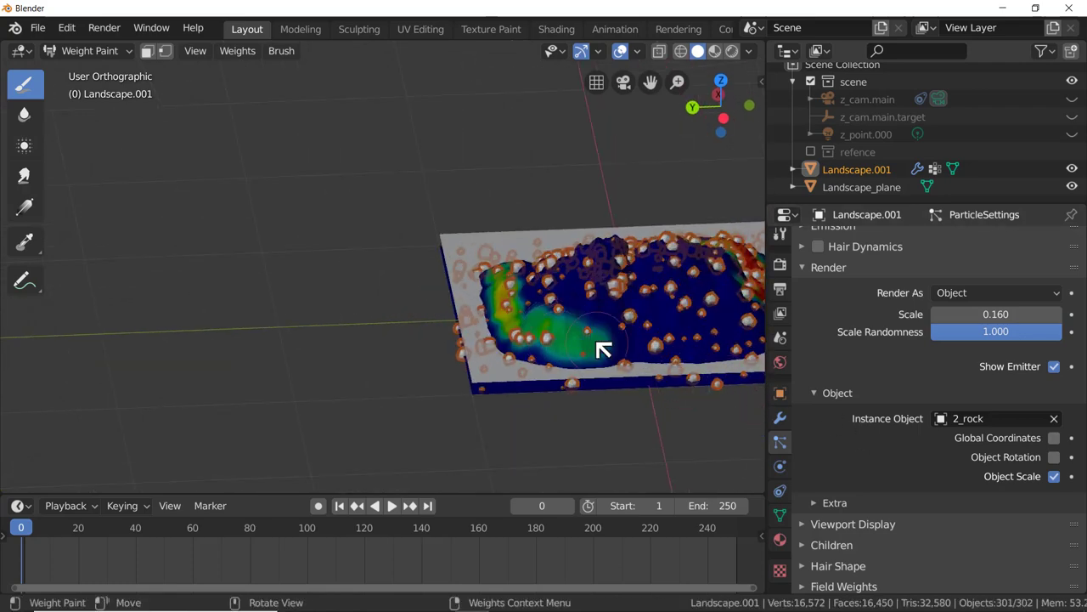
middle_drag(407, 308, 594, 315)
mouse_move(524, 316)
mouse_down()
mouse_move(572, 303)
mouse_move(473, 318)
mouse_move(598, 319)
mouse_move(475, 308)
mouse_move(575, 285)
mouse_move(552, 308)
mouse_move(597, 303)
mouse_up()
mouse_move(597, 303)
middle_down()
mouse_move(598, 340)
mouse_move(546, 339)
middle_up()
mouse_move(540, 333)
mouse_down()
mouse_move(634, 341)
mouse_move(571, 312)
mouse_move(586, 309)
mouse_move(671, 342)
mouse_move(582, 336)
mouse_move(631, 331)
mouse_move(578, 322)
mouse_move(638, 333)
mouse_move(603, 347)
mouse_move(628, 350)
mouse_move(634, 337)
mouse_move(530, 303)
mouse_move(485, 264)
mouse_up()
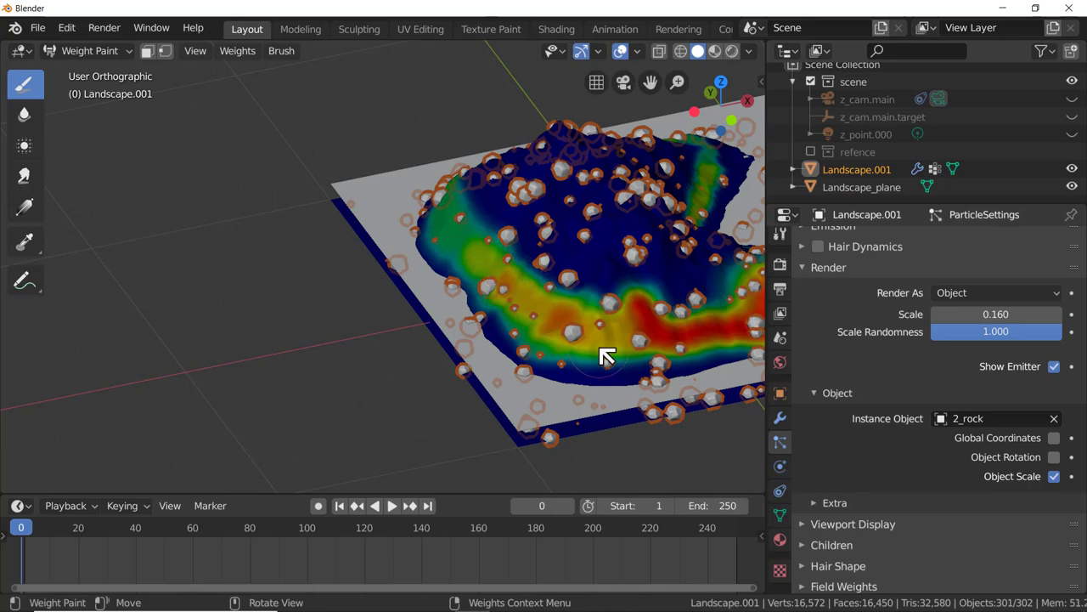
Step: Check the painted weights around the whole mountain and return Landscape.001 to Object Mode
middle_drag(602, 357, 560, 361)
middle_drag(507, 284, 537, 272)
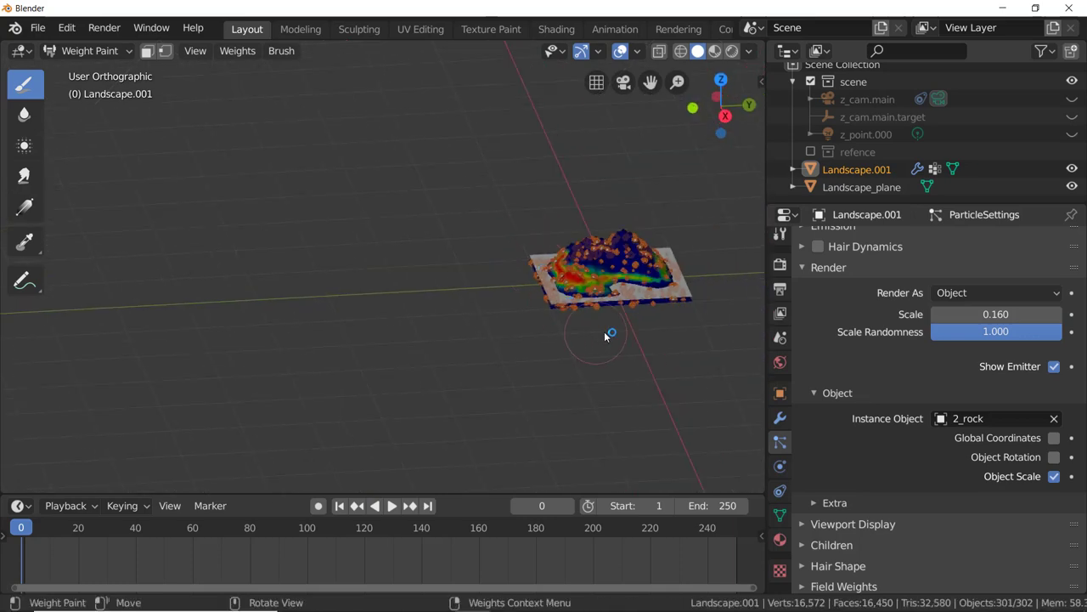
mouse_move(604, 331)
middle_down()
mouse_move(635, 371)
mouse_move(660, 286)
mouse_move(587, 206)
mouse_move(596, 185)
middle_up()
scroll(660, 286, up, 3)
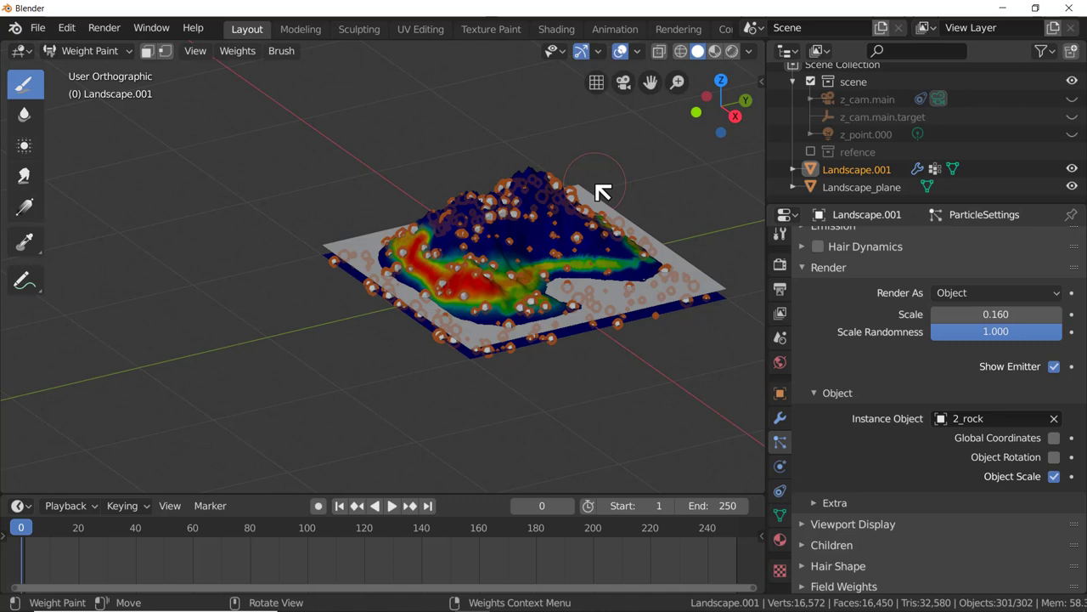
click(114, 54)
click(114, 72)
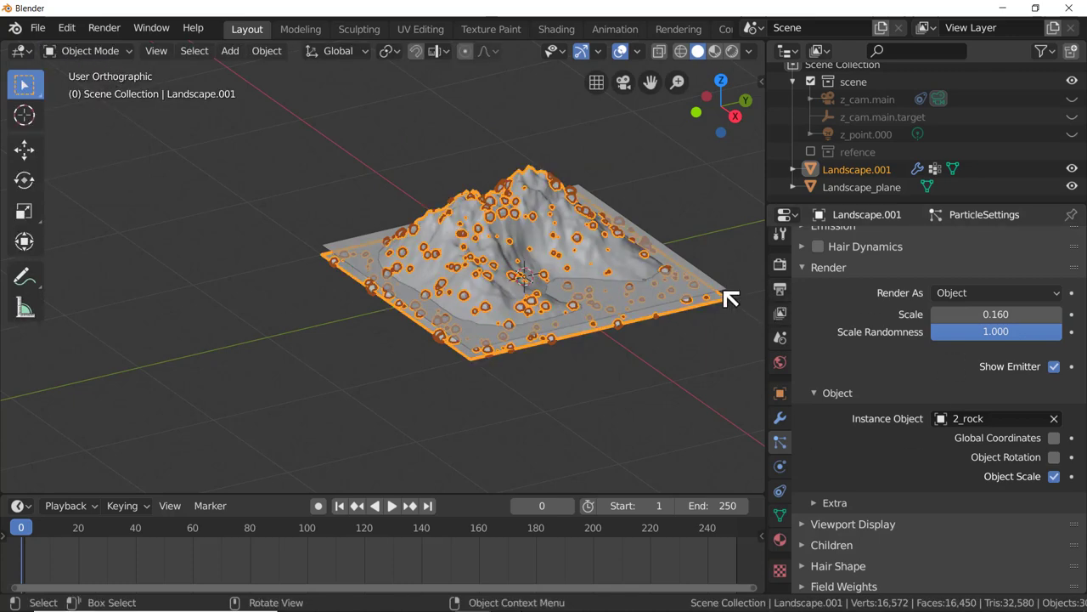
Step: Enable Cavity in the viewport shading options to bring out the rock and mountain relief
scroll(729, 299, up, 4)
scroll(680, 306, down, 1)
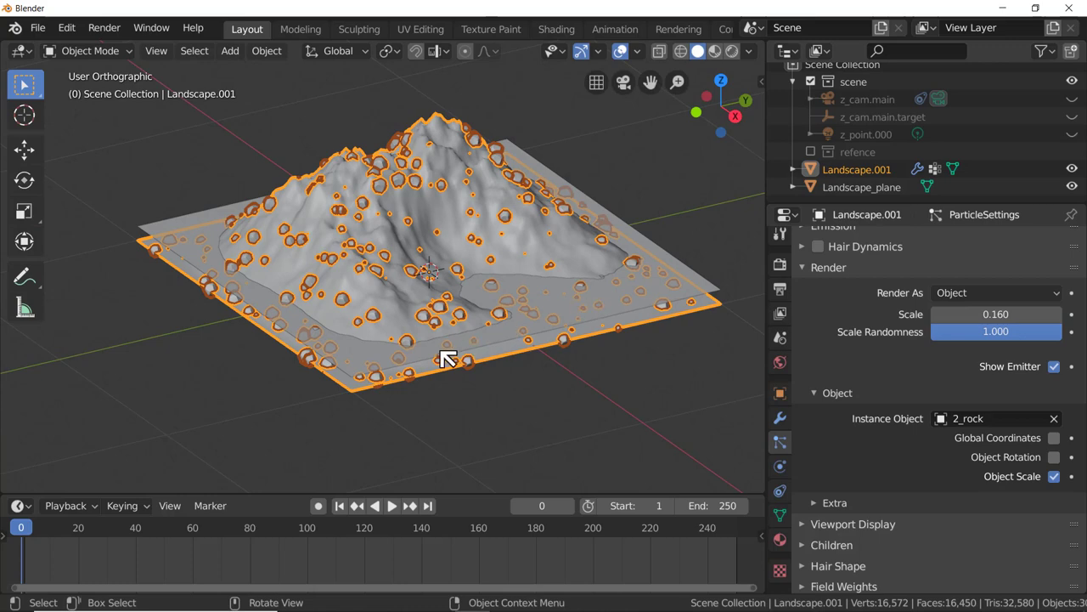
scroll(437, 360, up, 3)
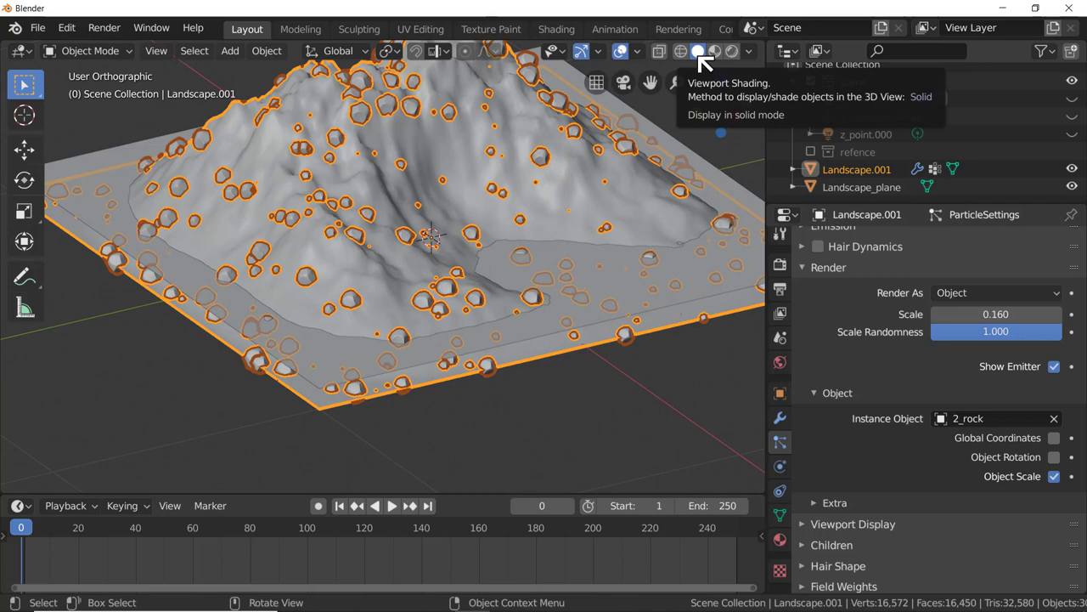
click(751, 53)
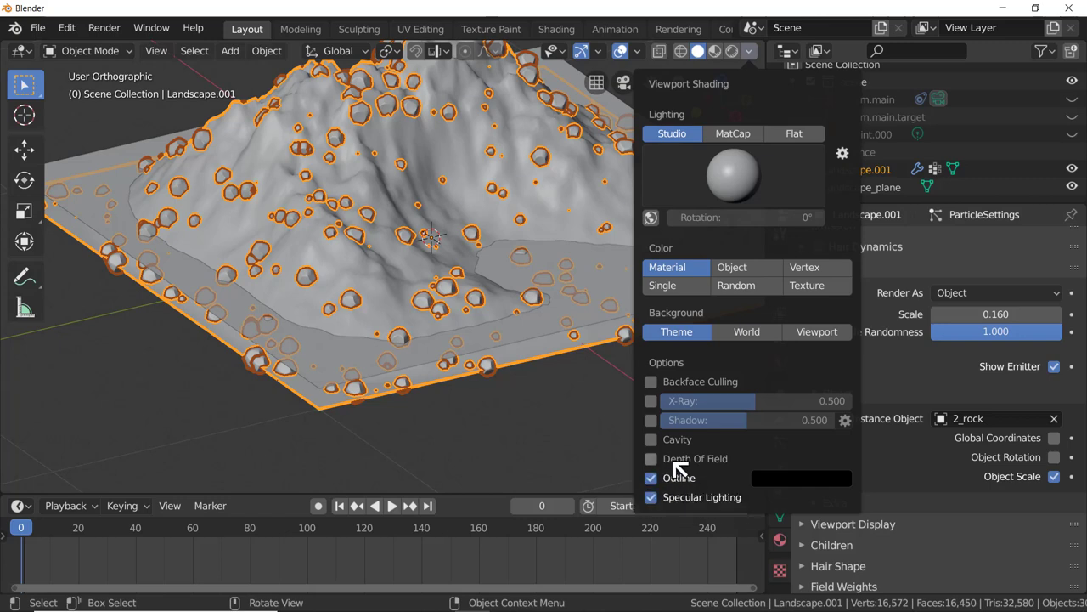
click(659, 444)
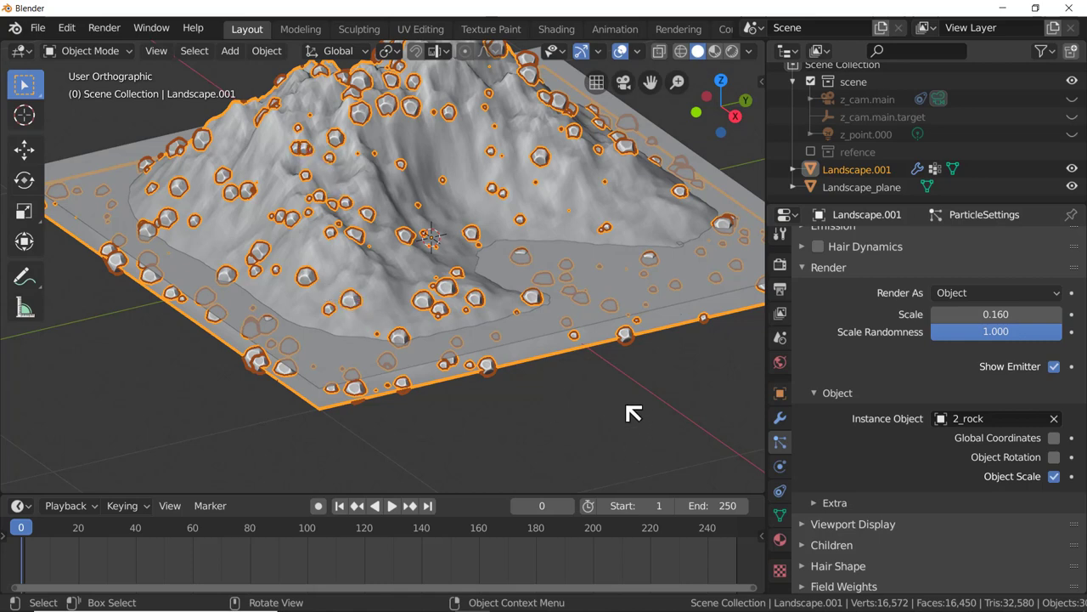
Step: Inspect the rocks from several angles, turn on X-Ray to see through the landscape, and turn it off again
scroll(400, 348, up, 2)
scroll(400, 340, down, 5)
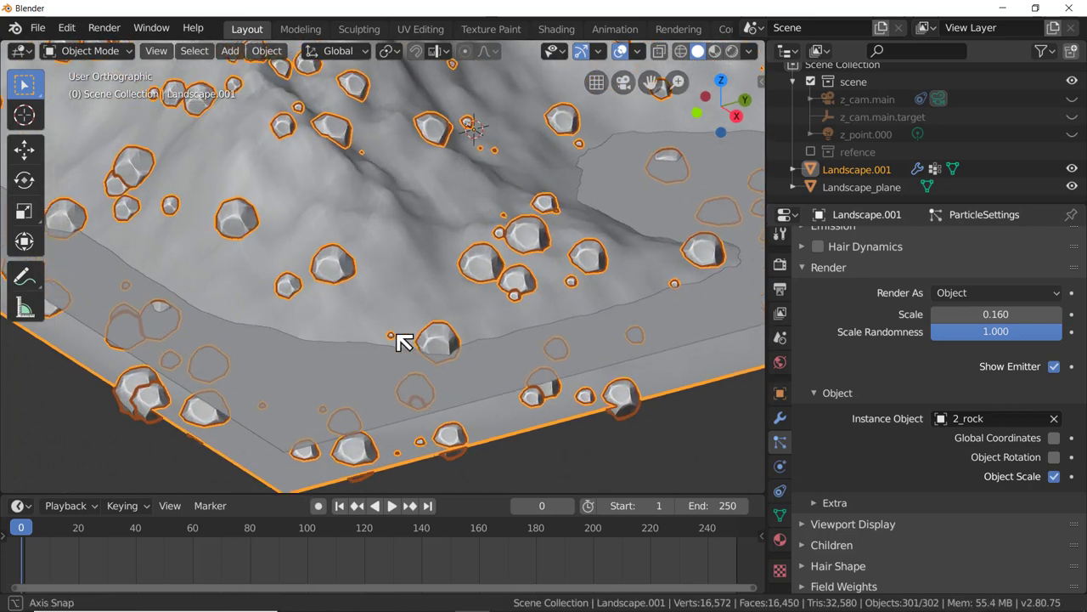
scroll(402, 340, down, 1)
middle_drag(408, 315, 444, 332)
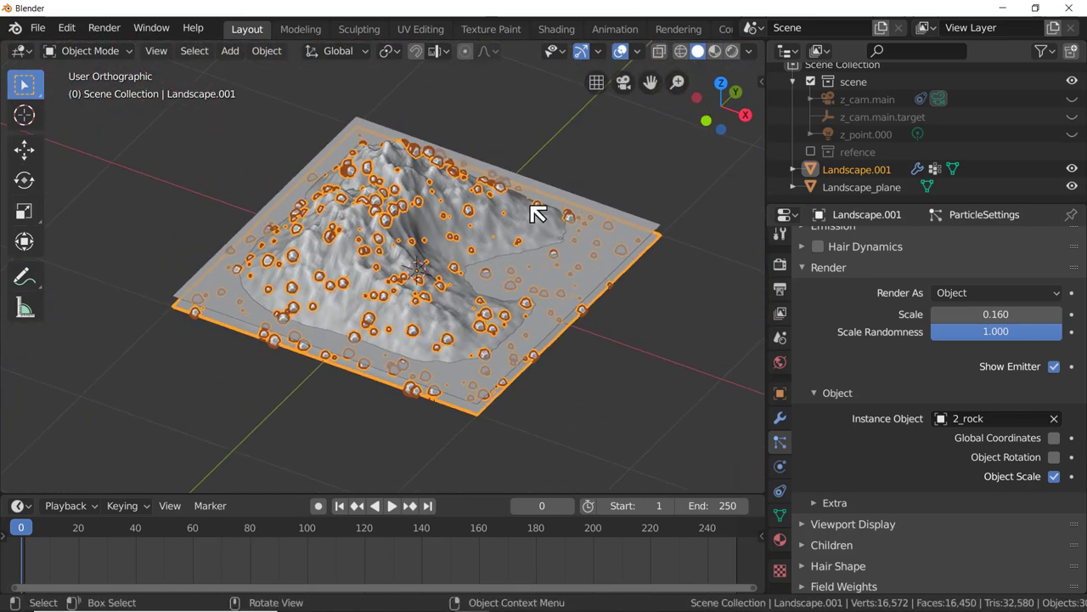
scroll(382, 277, up, 5)
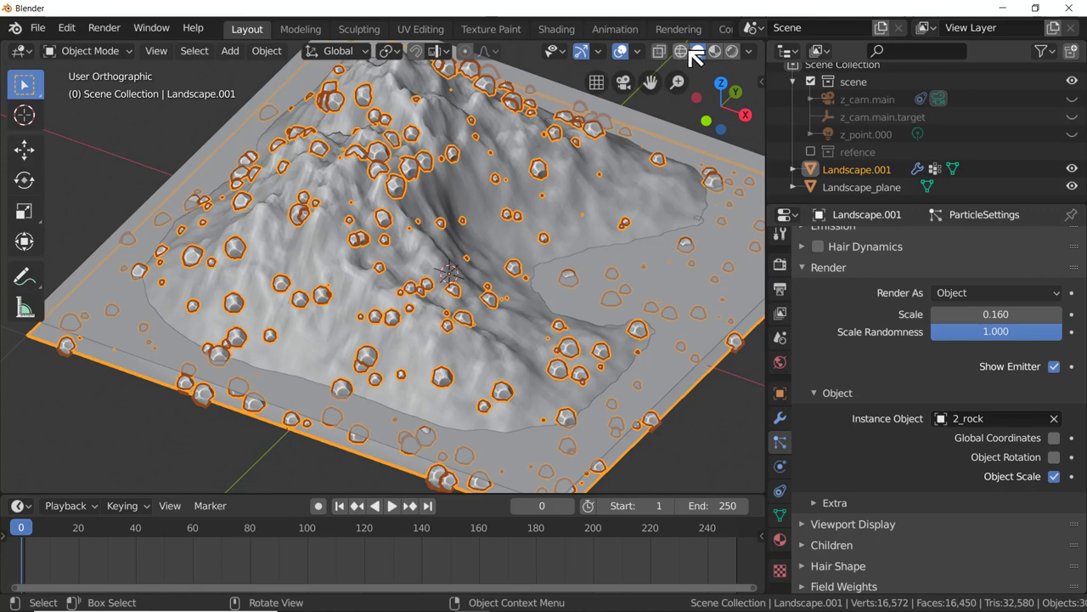
click(750, 52)
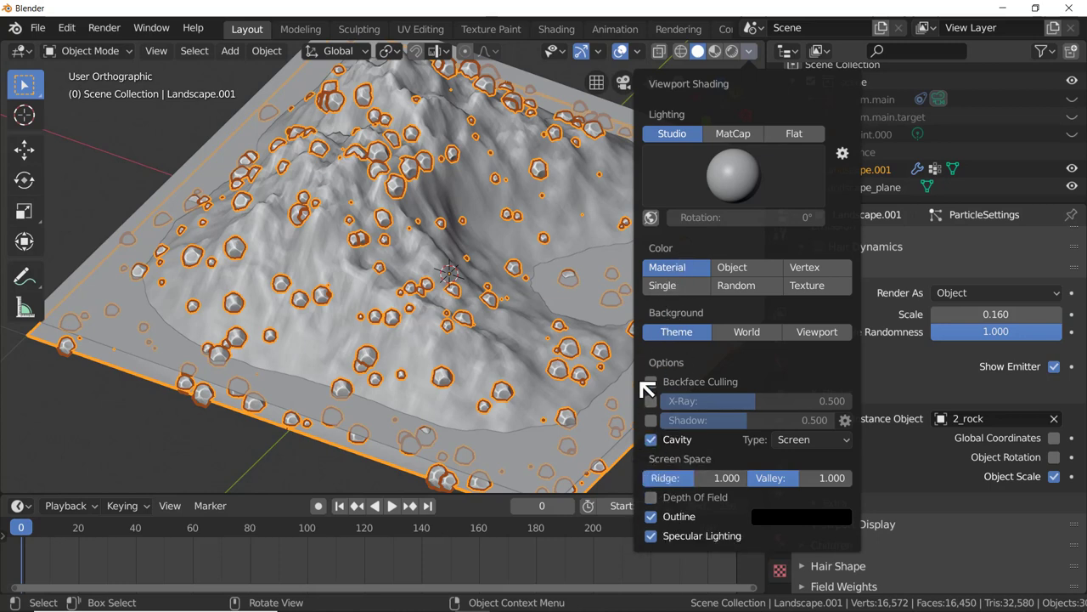
click(652, 401)
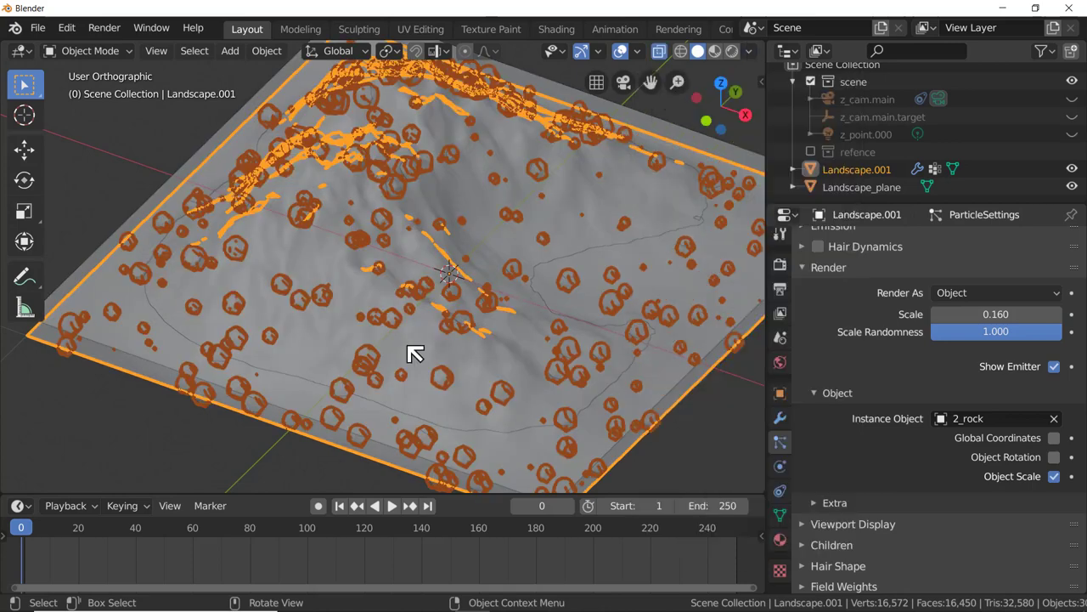
mouse_move(408, 353)
middle_down()
mouse_move(395, 339)
mouse_move(400, 347)
middle_up()
click(749, 52)
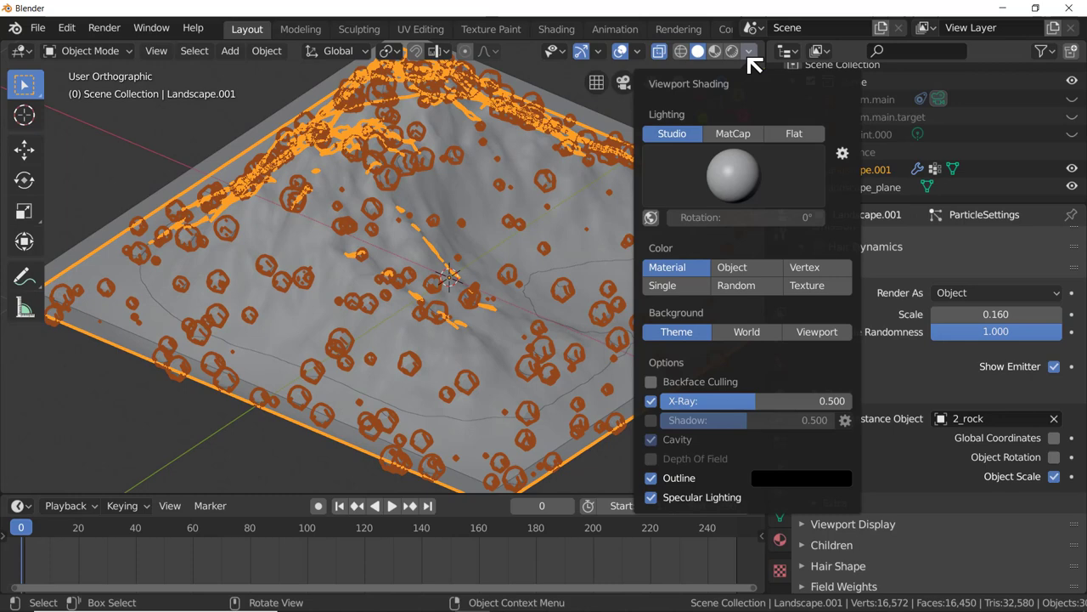
click(652, 401)
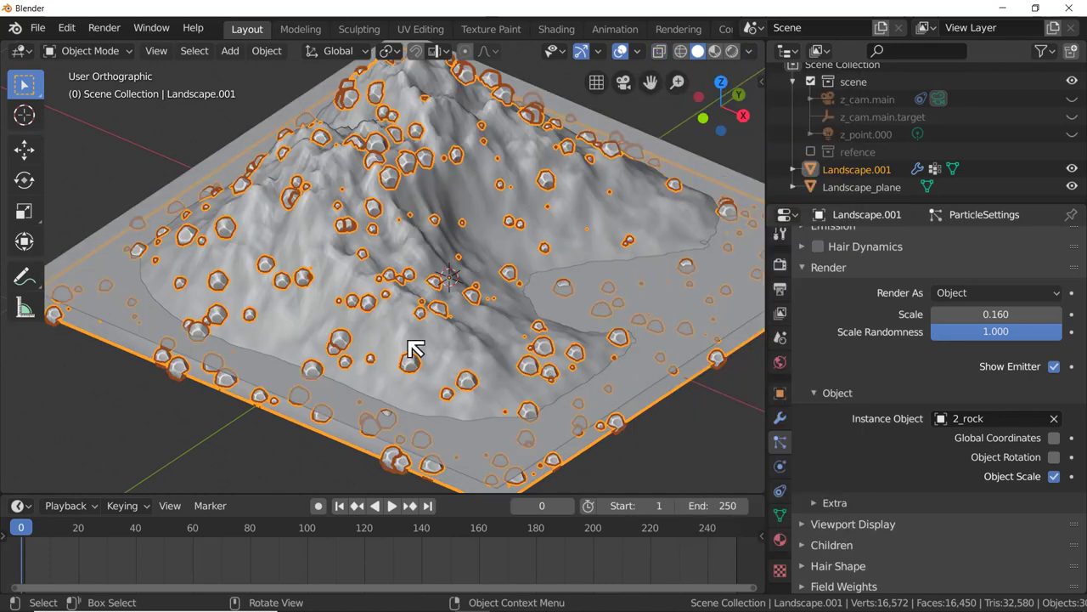
Step: Assign the painted vertex group "Group" to Density in the rock particle system's vertex group settings
middle_drag(424, 357, 427, 357)
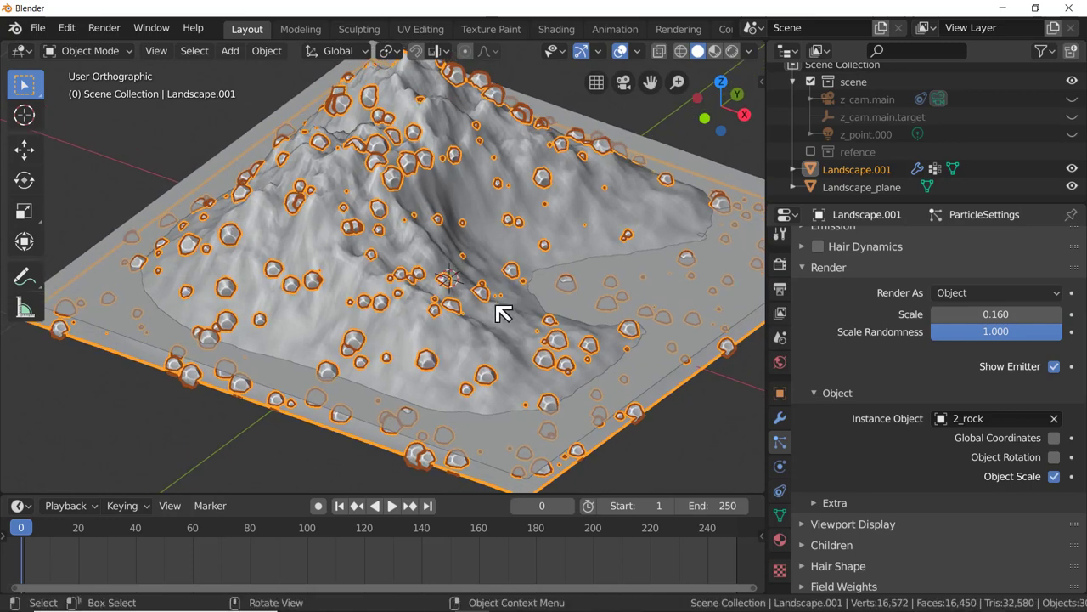
middle_drag(519, 359, 520, 354)
scroll(520, 354, down, 1)
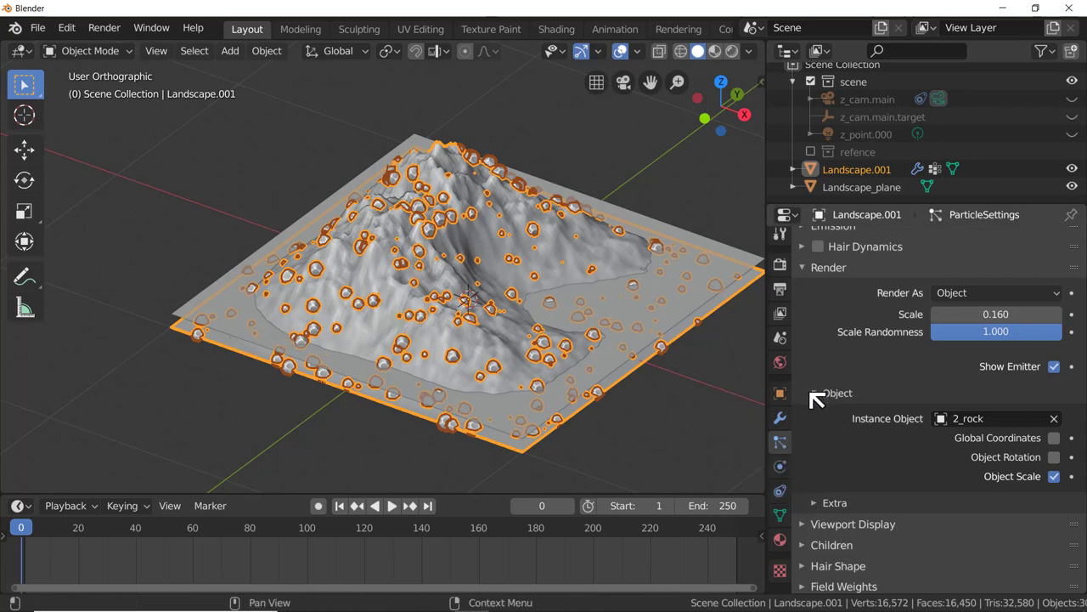
click(809, 270)
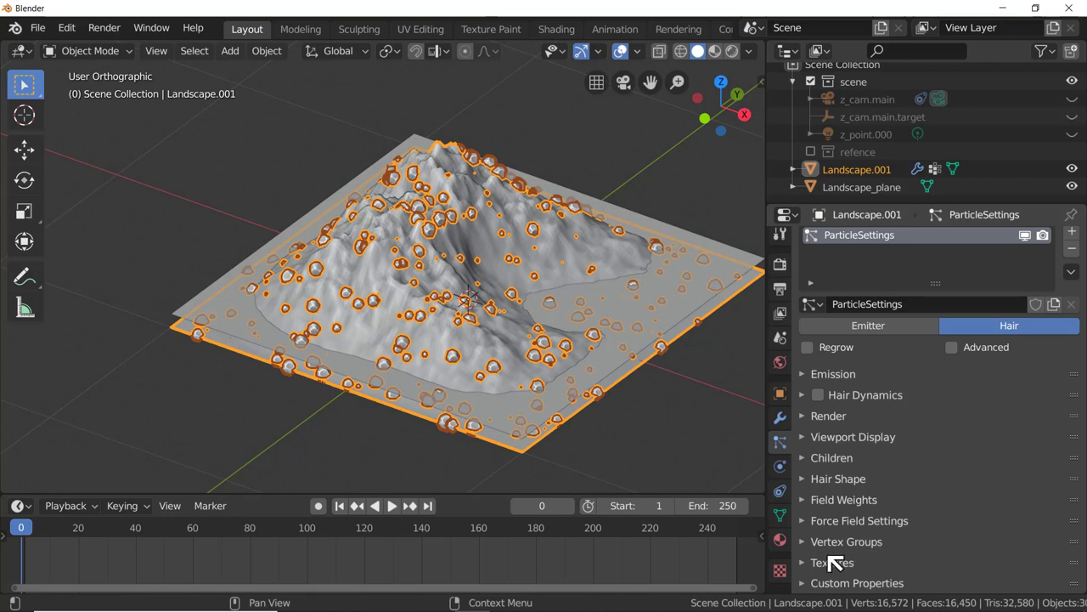
click(802, 542)
scroll(864, 493, down, 5)
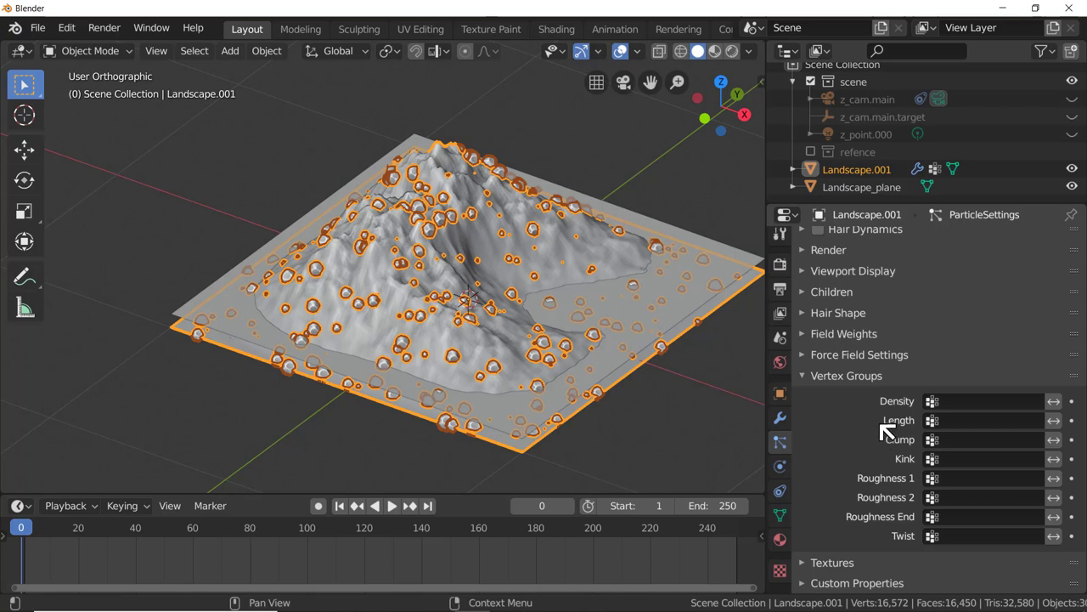
click(977, 400)
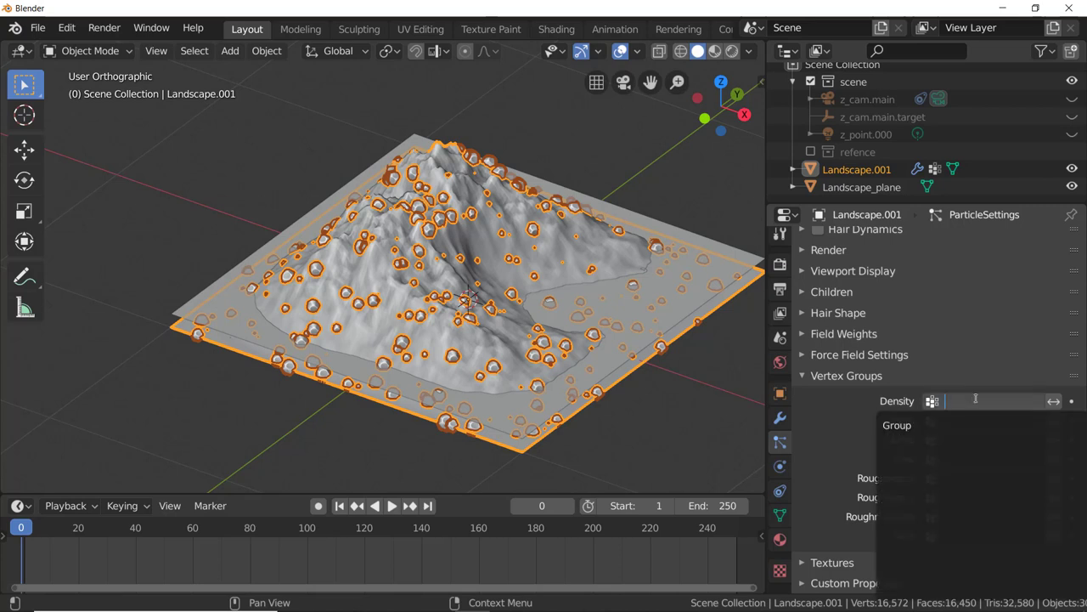
click(907, 426)
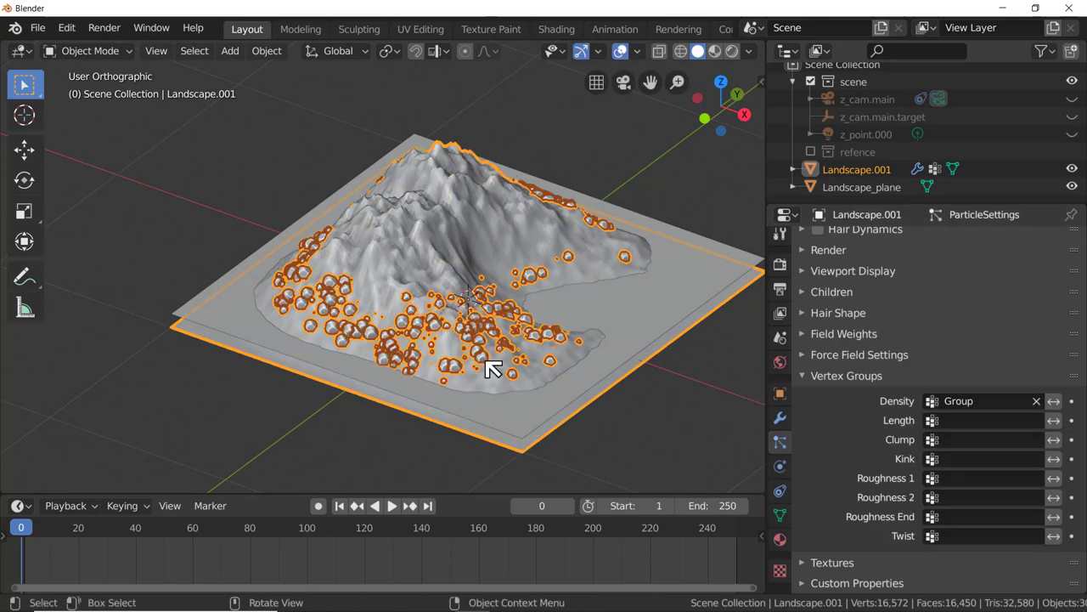
Step: Reduce the rock particle system's emission number to 202
middle_drag(491, 369, 553, 357)
scroll(553, 356, up, 5)
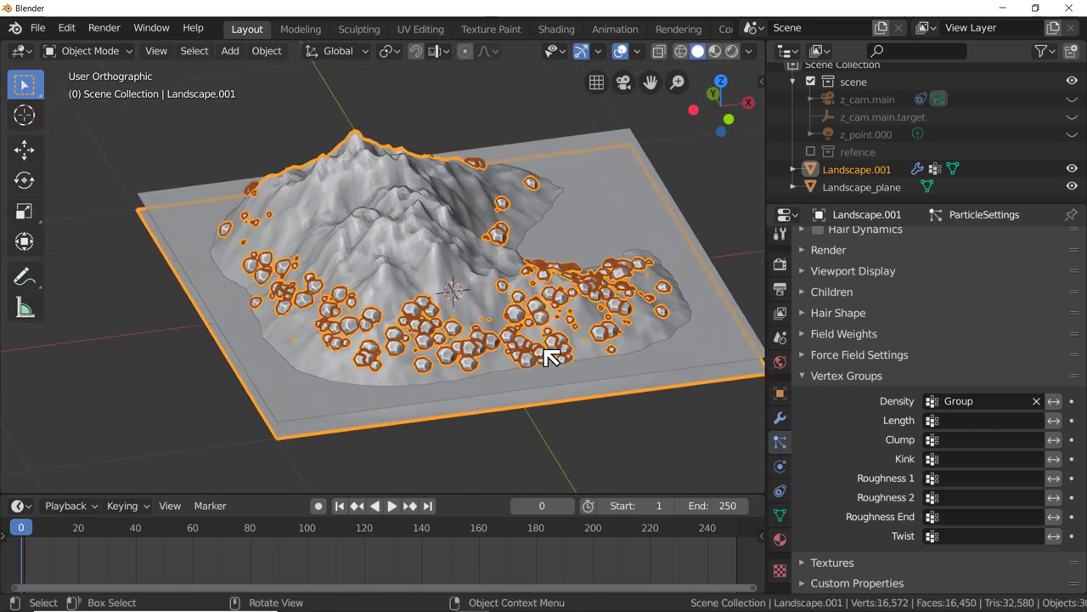
scroll(924, 365, up, 2)
scroll(924, 366, up, 3)
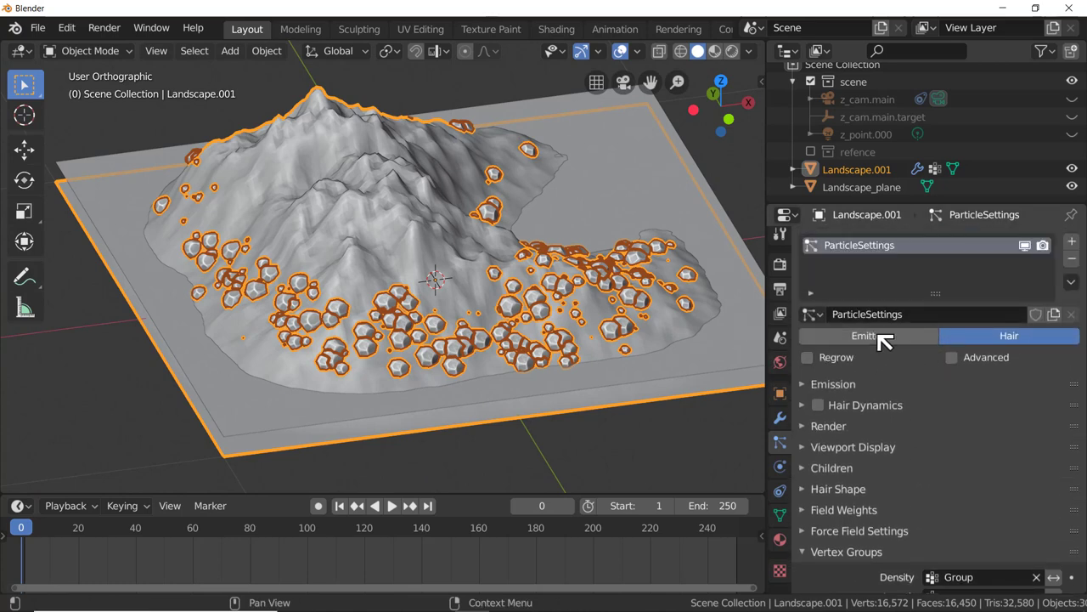
click(809, 383)
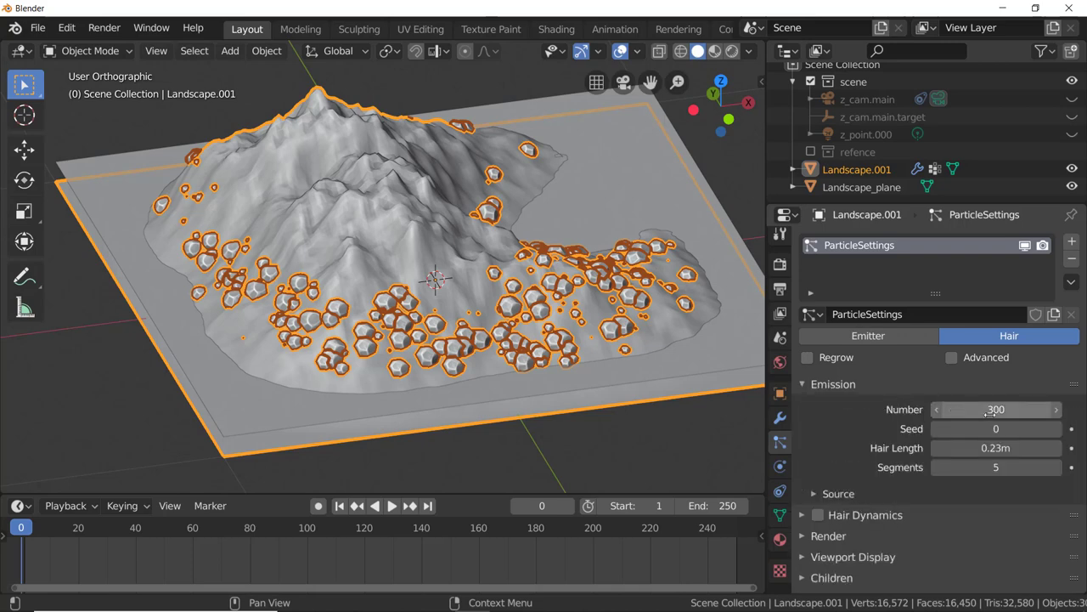
drag(933, 412, 841, 412)
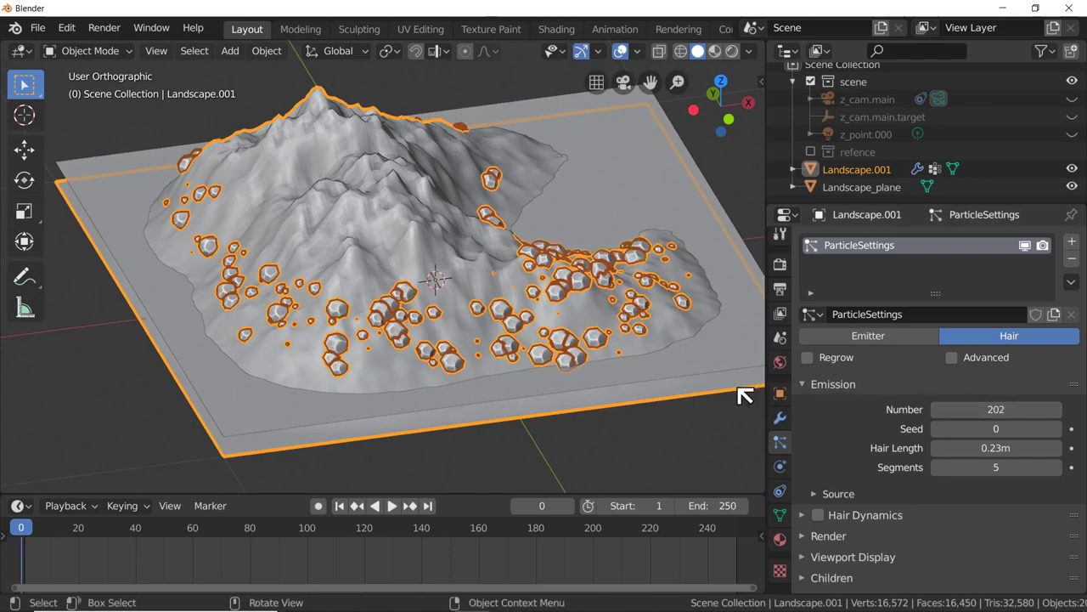
Step: Examine the rock distribution around the mountain's base close up and from several sides
scroll(547, 314, up, 3)
middle_drag(546, 318, 575, 311)
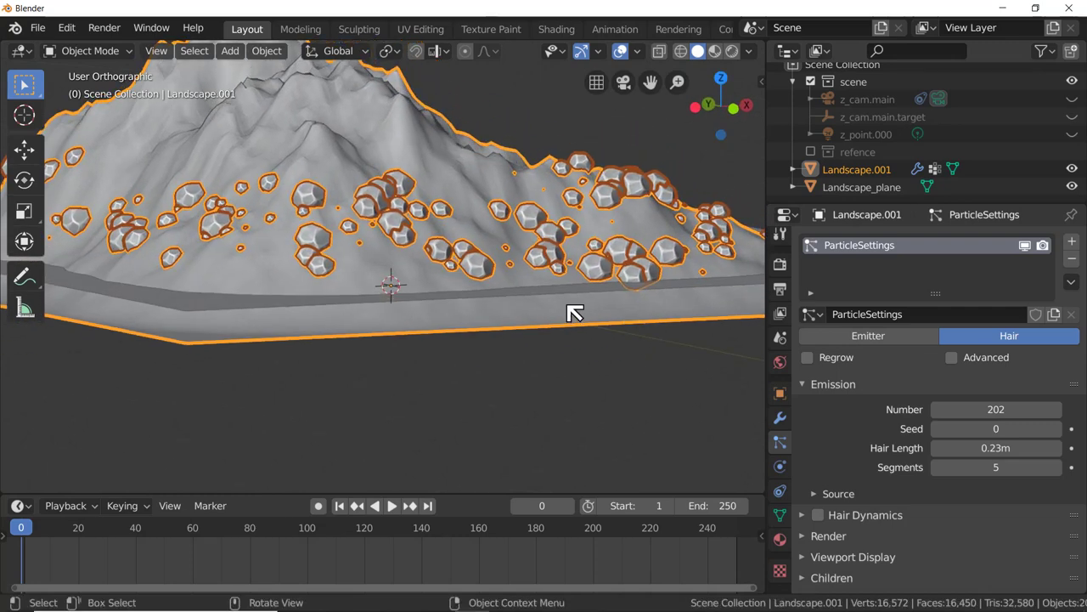
scroll(414, 231, up, 3)
scroll(414, 231, up, 1)
middle_drag(413, 235, 477, 260)
scroll(444, 261, down, 5)
scroll(491, 239, up, 3)
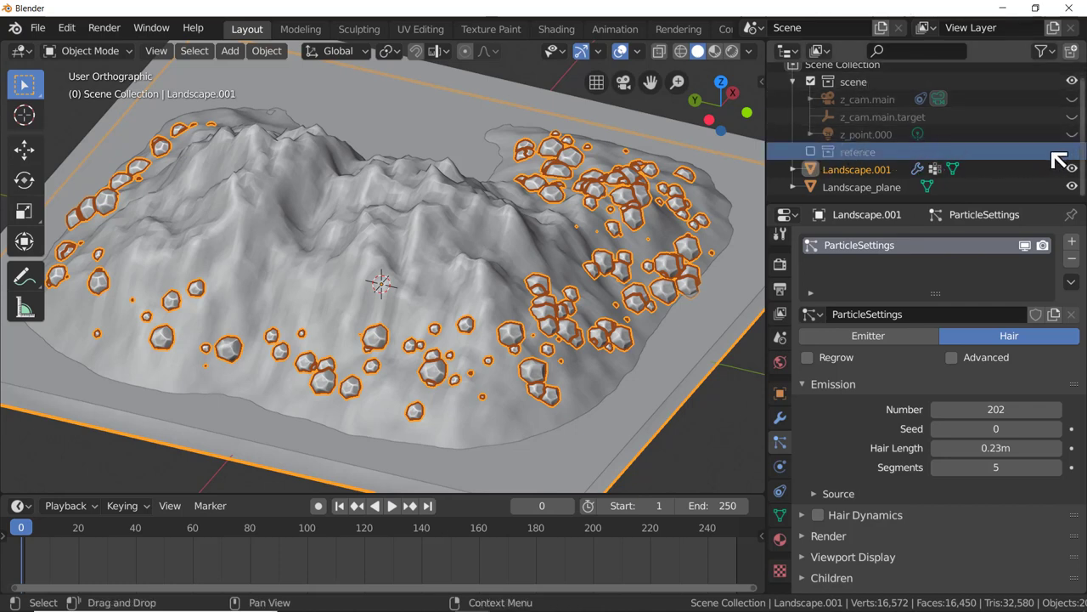
Step: Re-enable the refence collection in the view layer, select 2_rock and inspect the source rock from several angles
click(866, 158)
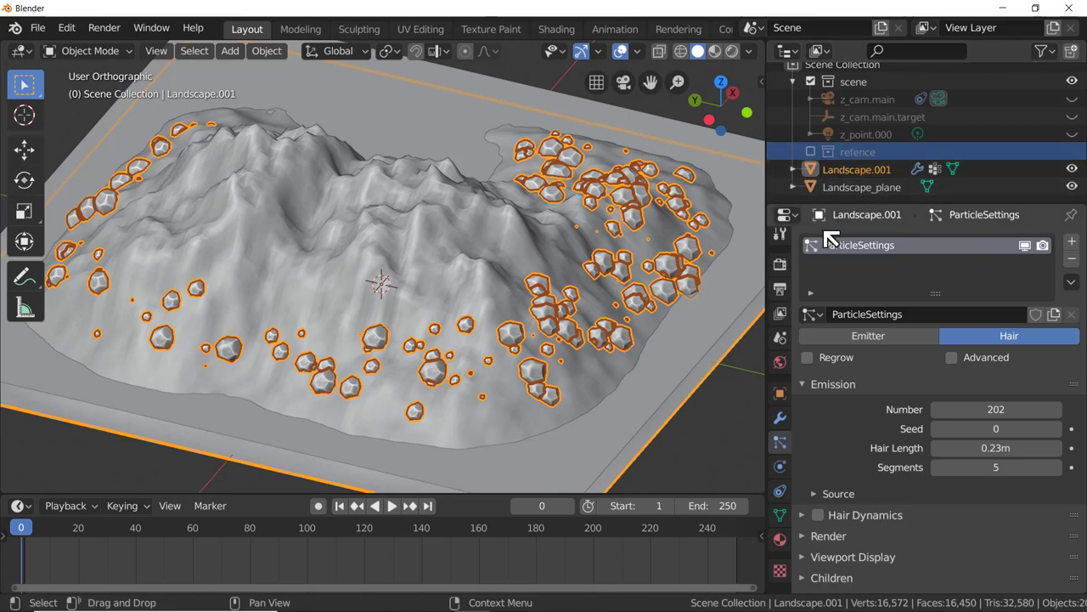
scroll(728, 291, down, 5)
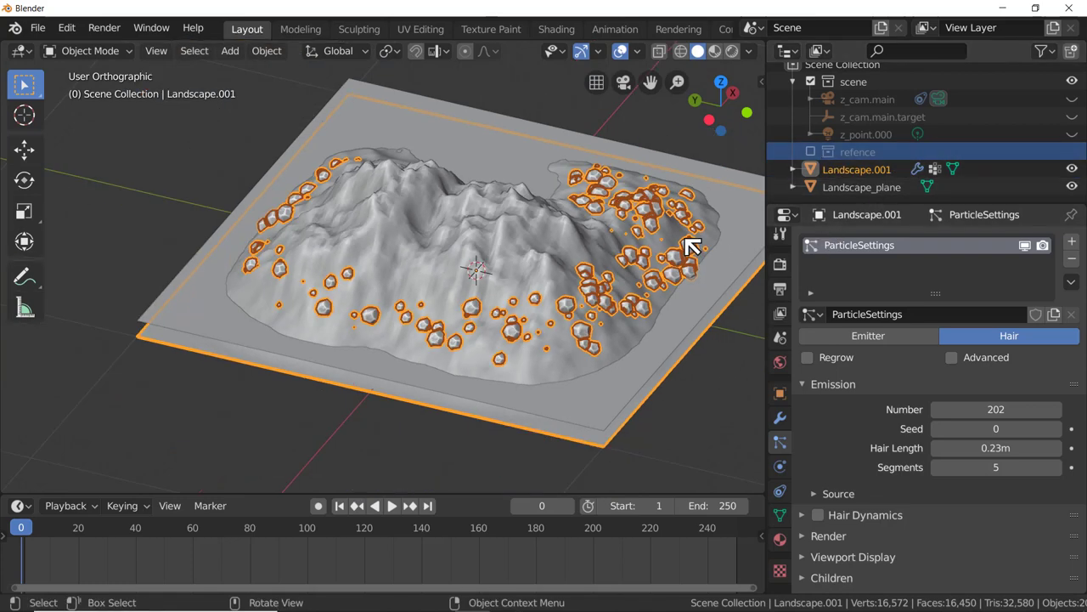
scroll(939, 186, up, 1)
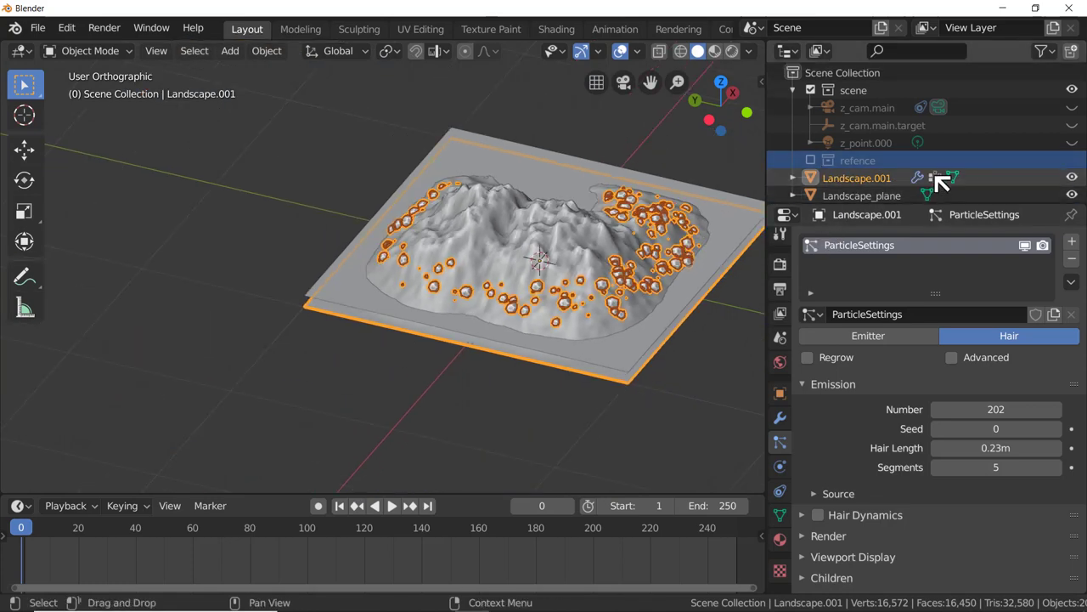
click(811, 161)
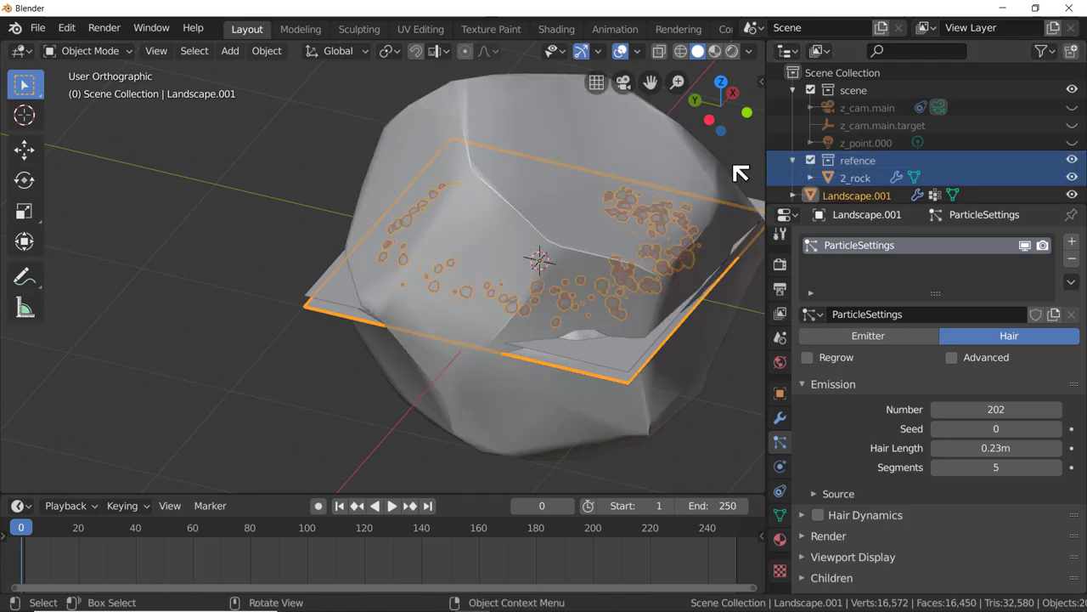
click(699, 165)
middle_drag(711, 212, 538, 168)
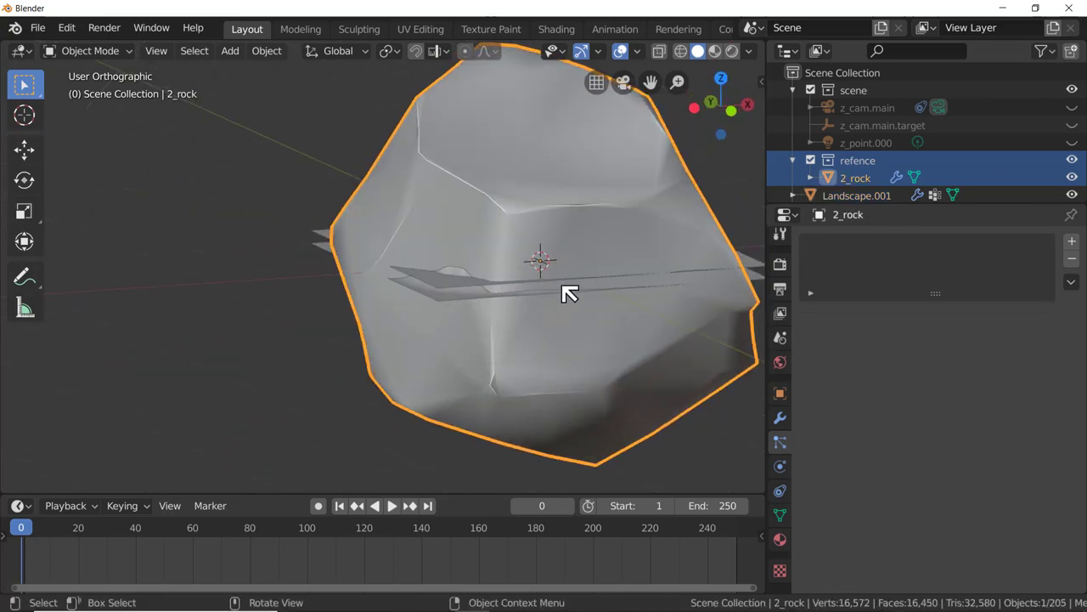
scroll(570, 294, up, 3)
scroll(564, 260, down, 2)
scroll(564, 260, down, 3)
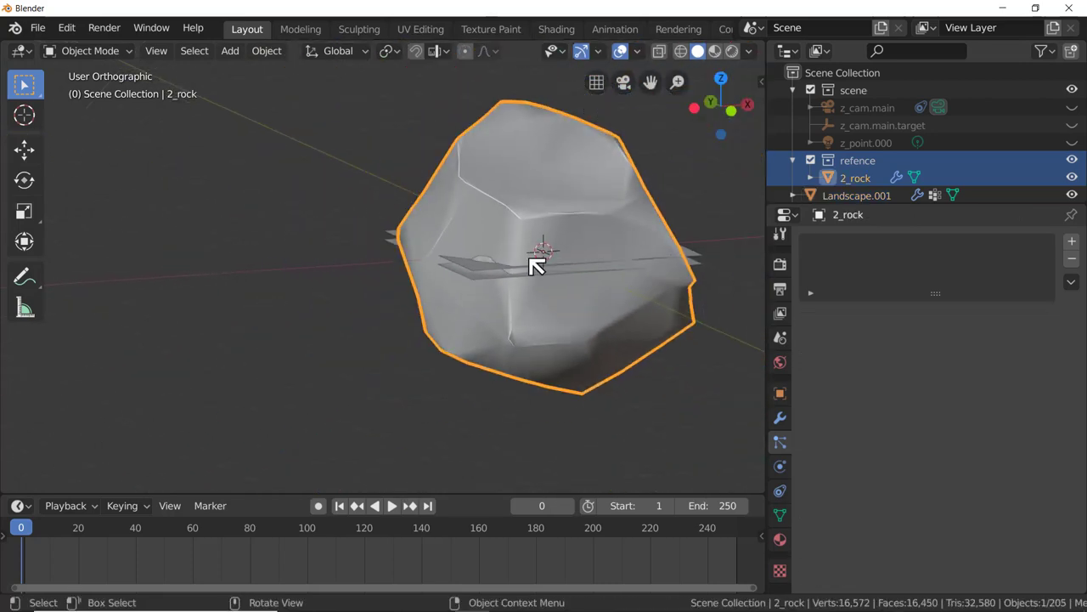
middle_drag(534, 263, 604, 278)
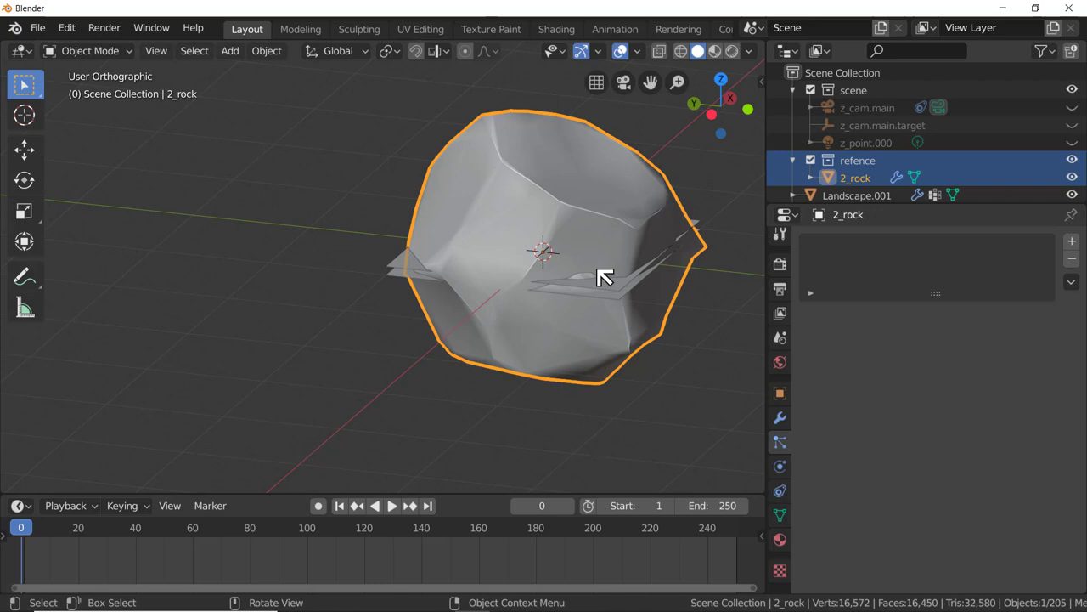
Step: Compare excluding the refence collection from the view layer with hiding it in the viewport, leaving it excluded
click(812, 161)
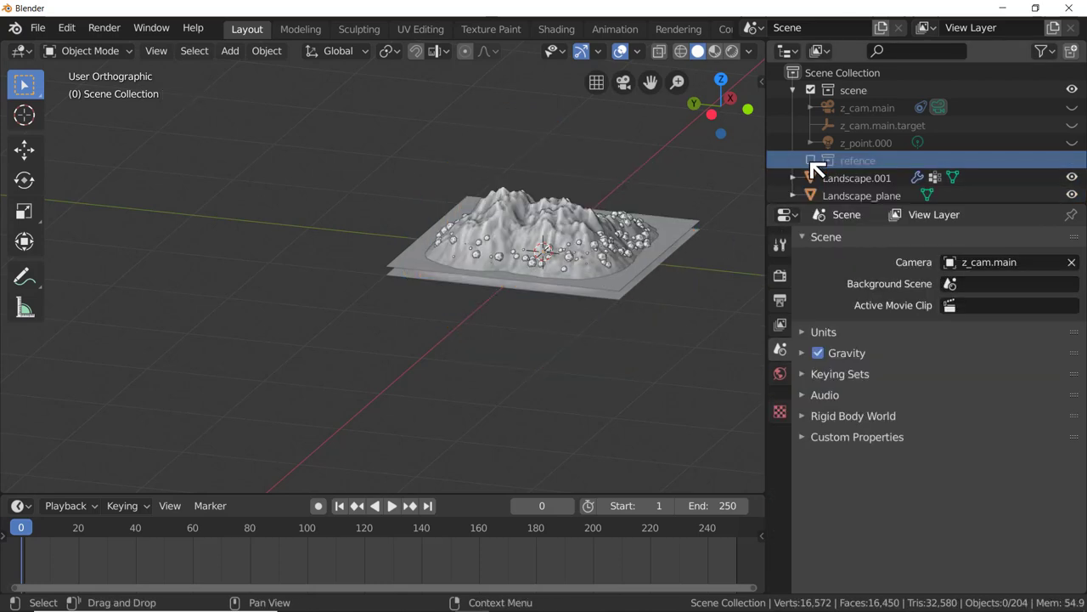
click(812, 161)
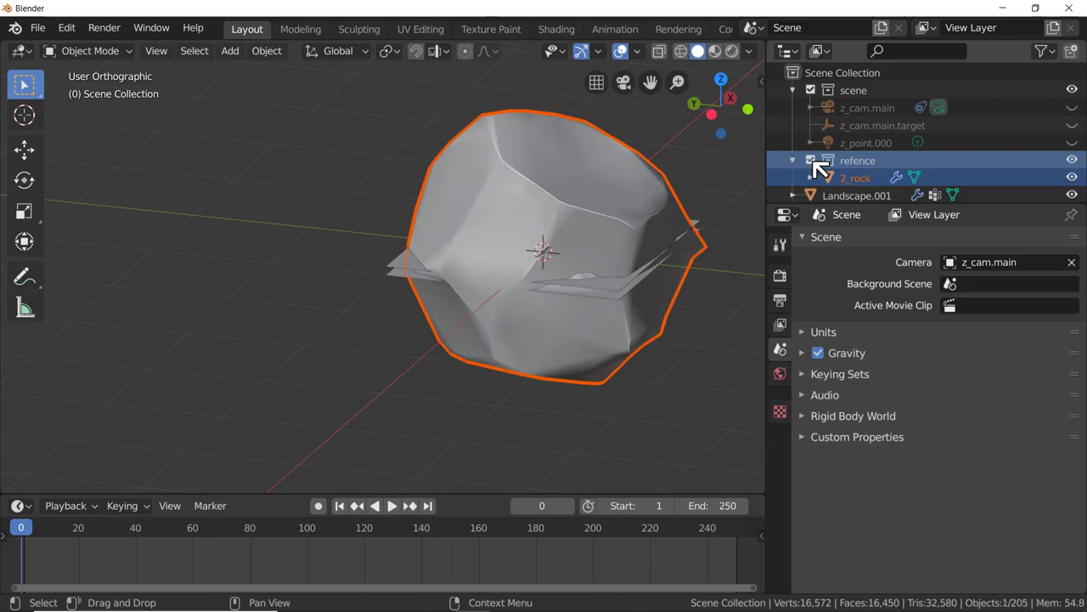
click(1074, 161)
click(1074, 161)
click(1074, 162)
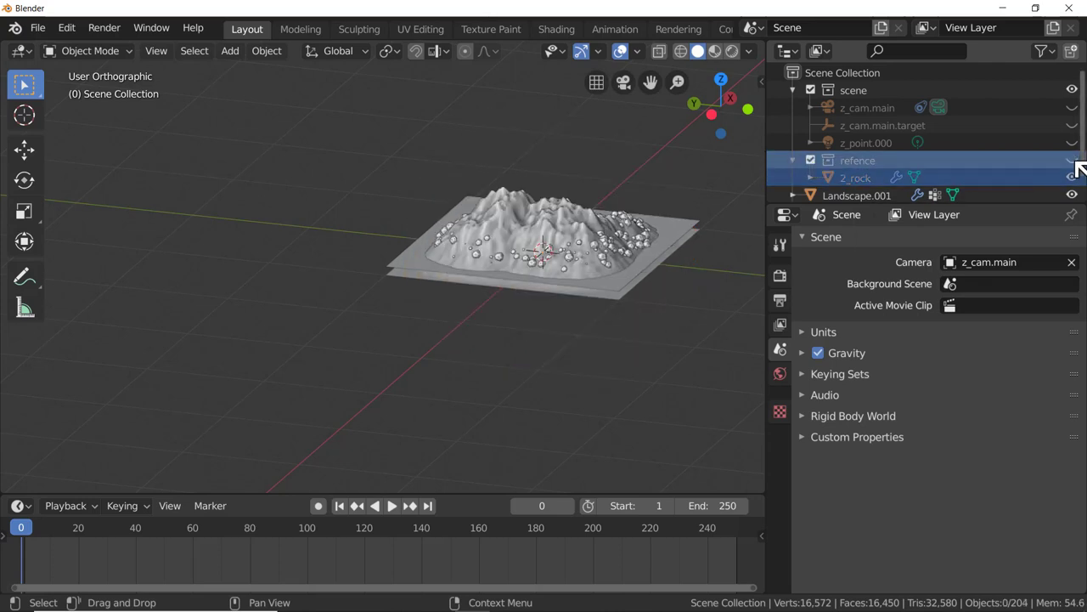
click(1074, 161)
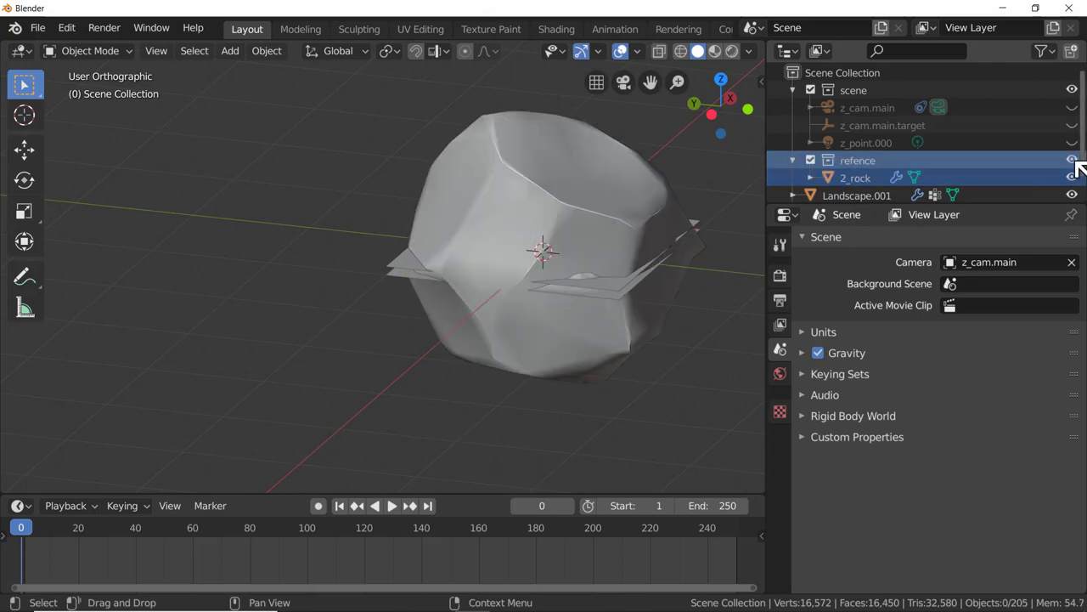
click(1074, 162)
click(1074, 162)
click(811, 161)
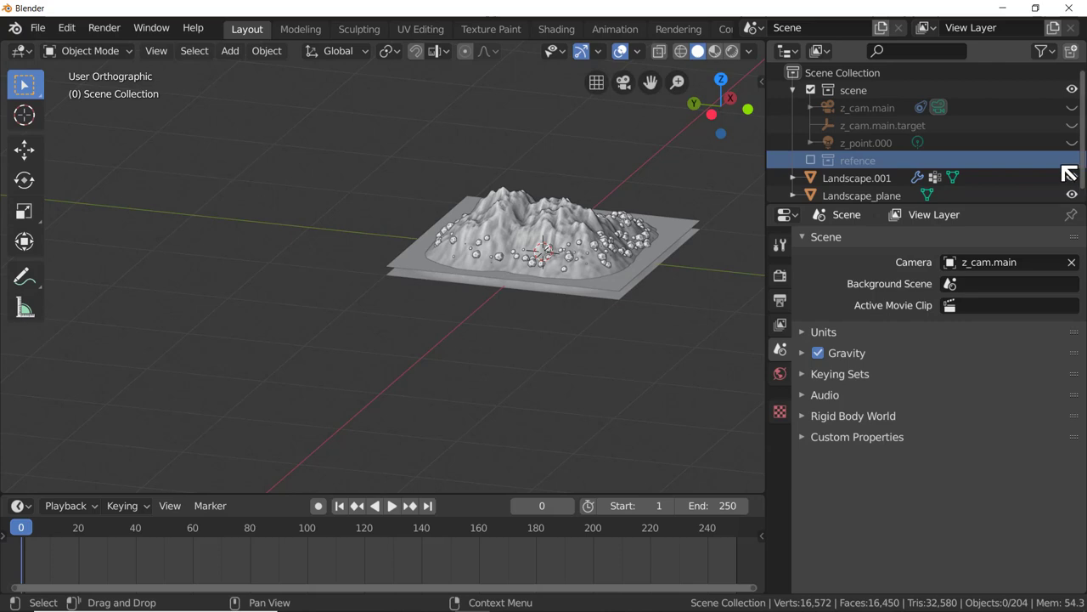
click(811, 161)
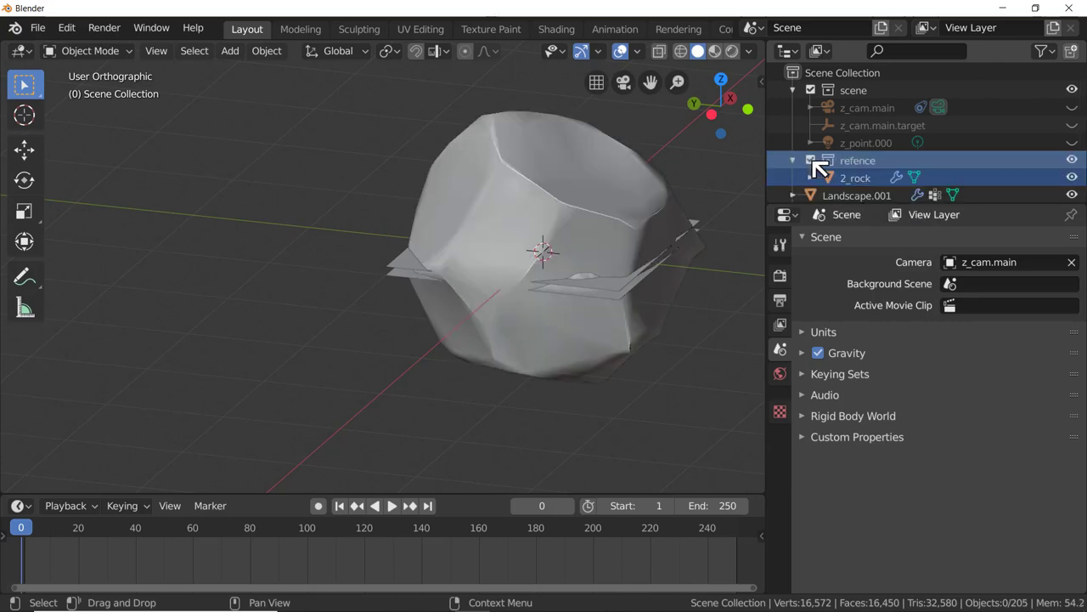
click(811, 161)
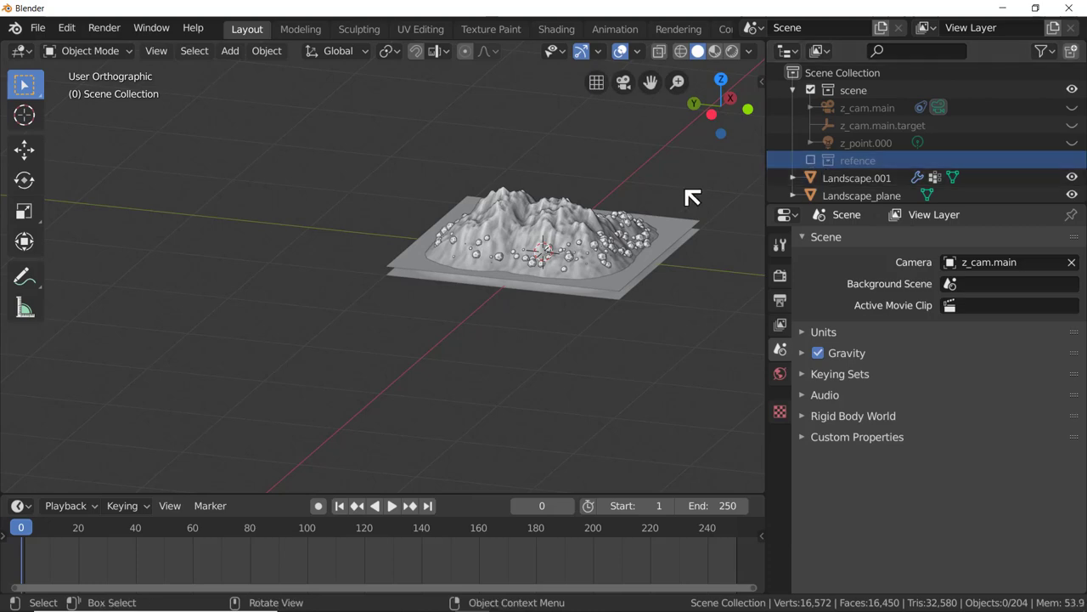
Step: Look over the rock-covered landscape from different sides with the source rock excluded
middle_drag(636, 252, 443, 269)
scroll(567, 250, up, 5)
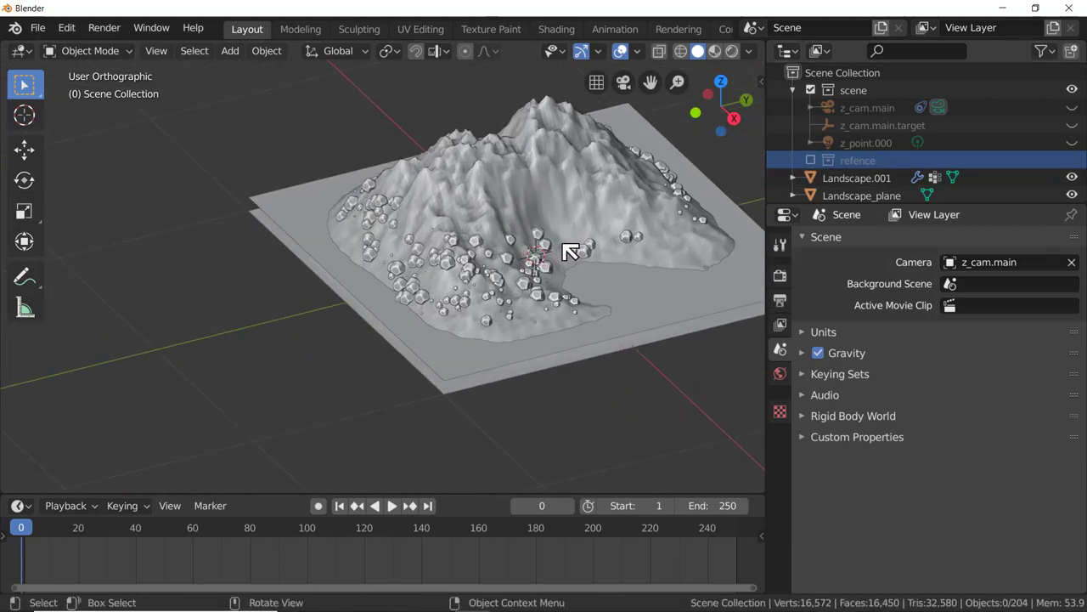
middle_drag(539, 250, 441, 243)
scroll(514, 249, down, 2)
scroll(441, 243, down, 2)
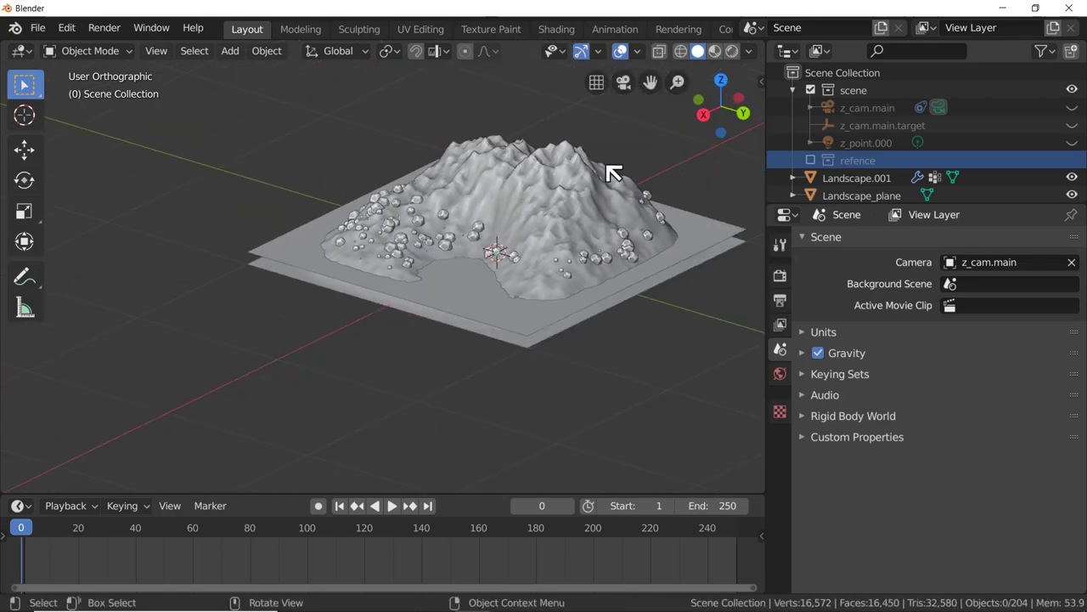
scroll(615, 173, up, 1)
scroll(615, 173, up, 2)
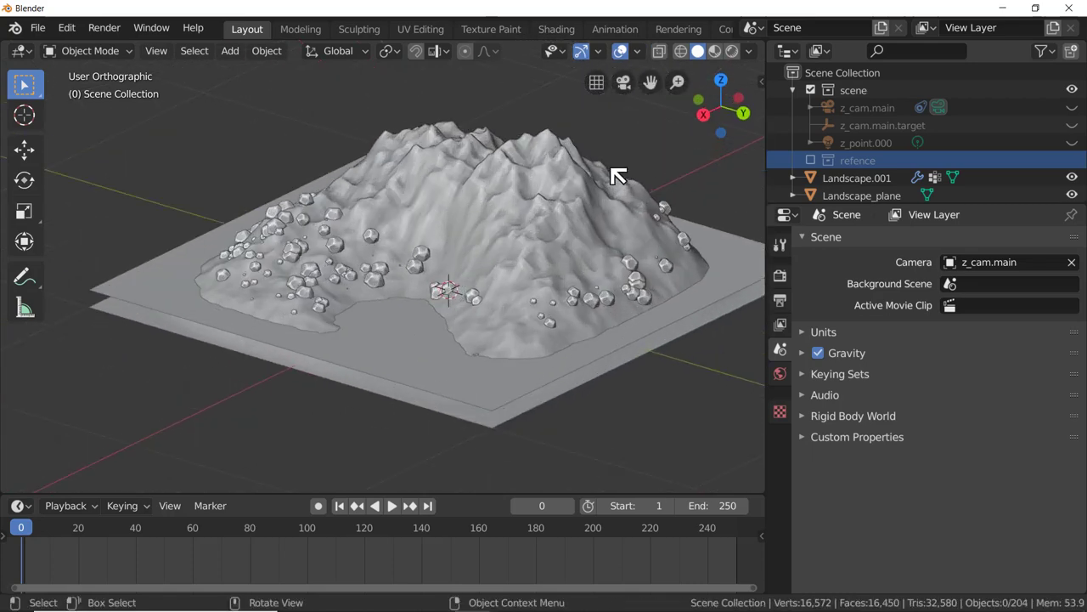
Step: Save the scene as island_01.blend in the 20191003_06_Particles folder and close the program
click(39, 31)
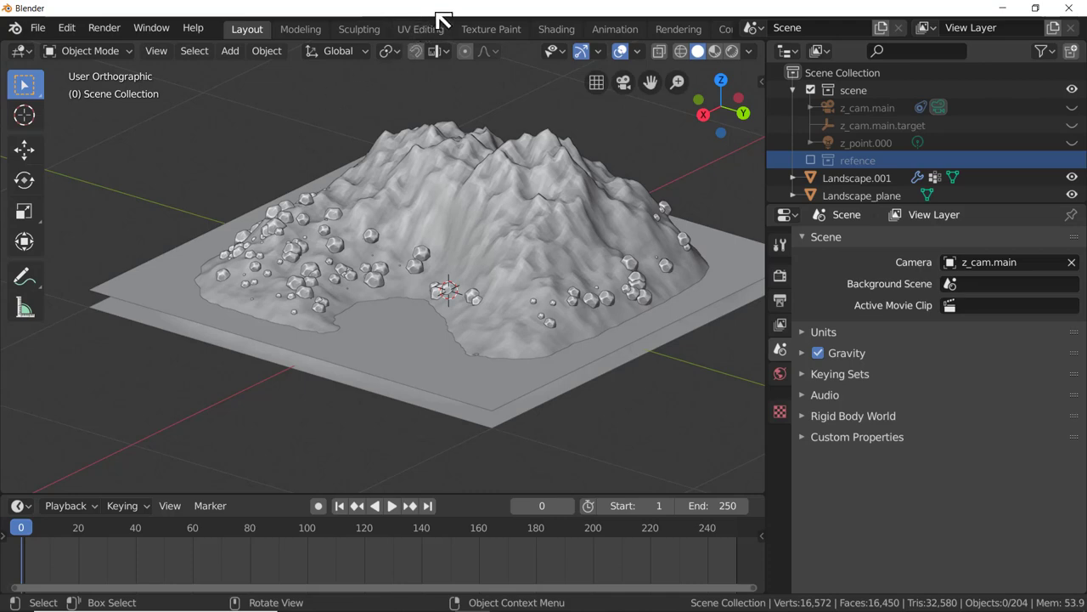
drag(443, 12, 488, 10)
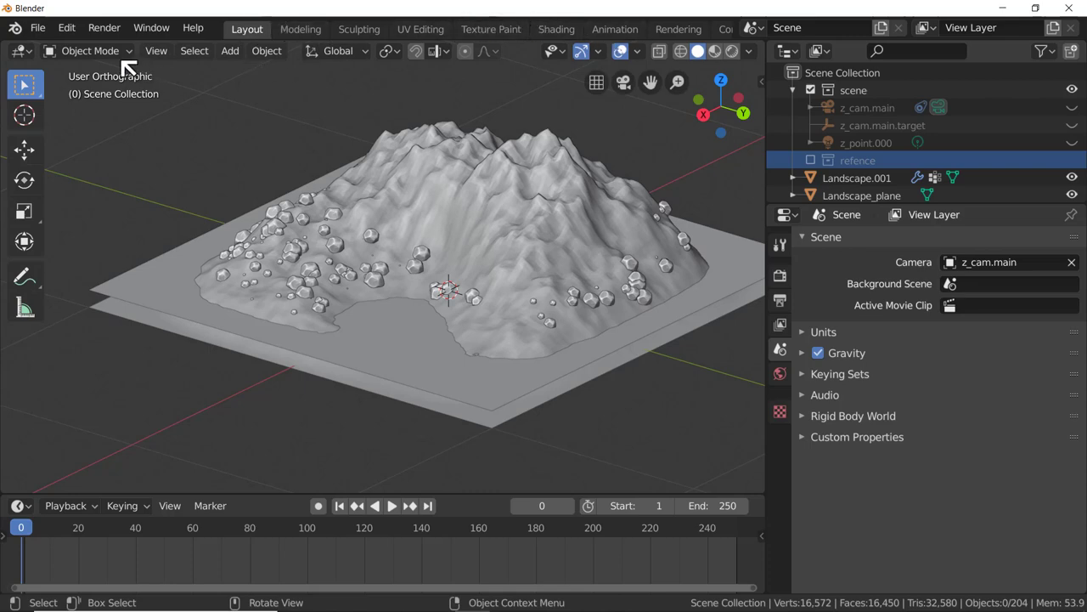
click(42, 29)
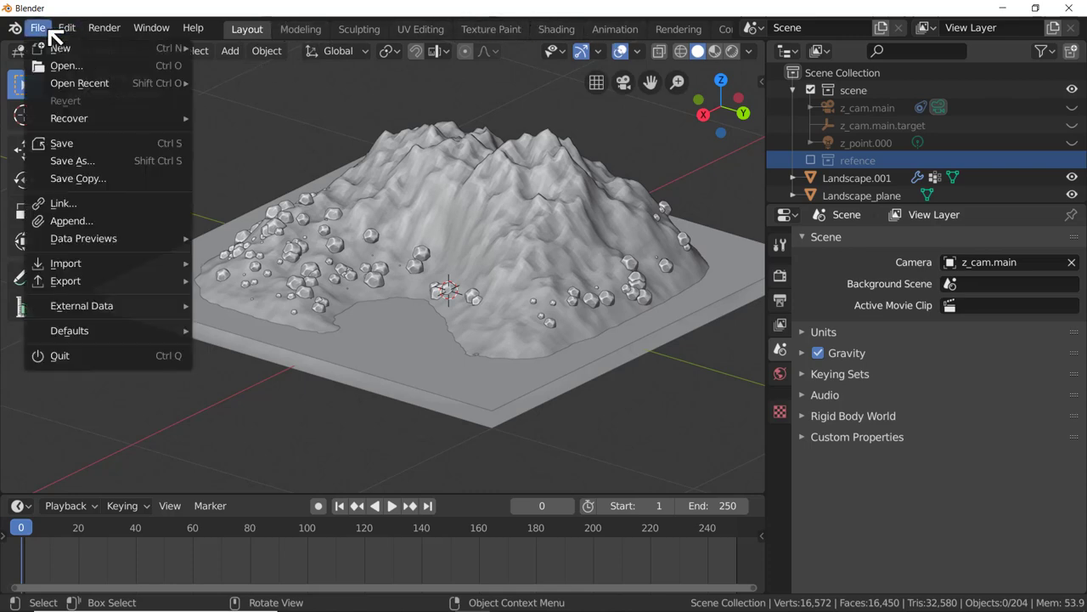
click(95, 162)
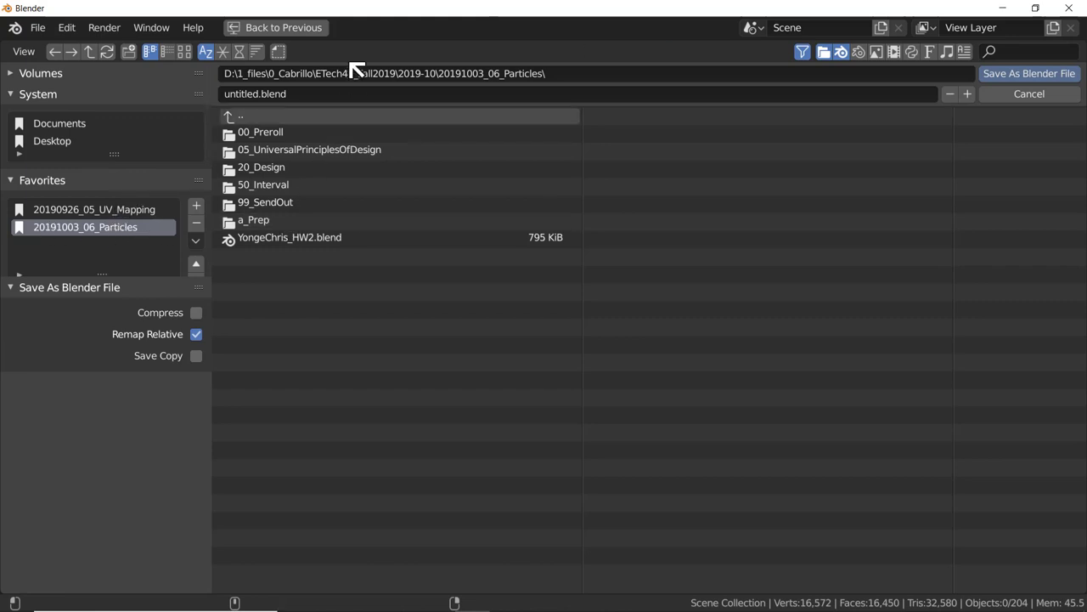
click(259, 95)
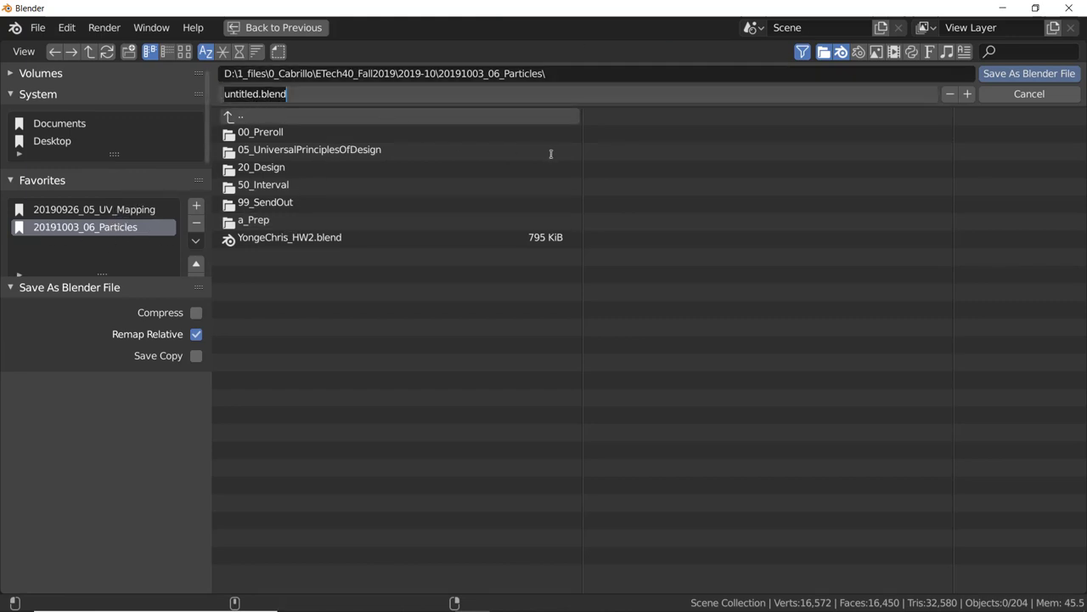
text(island_01)
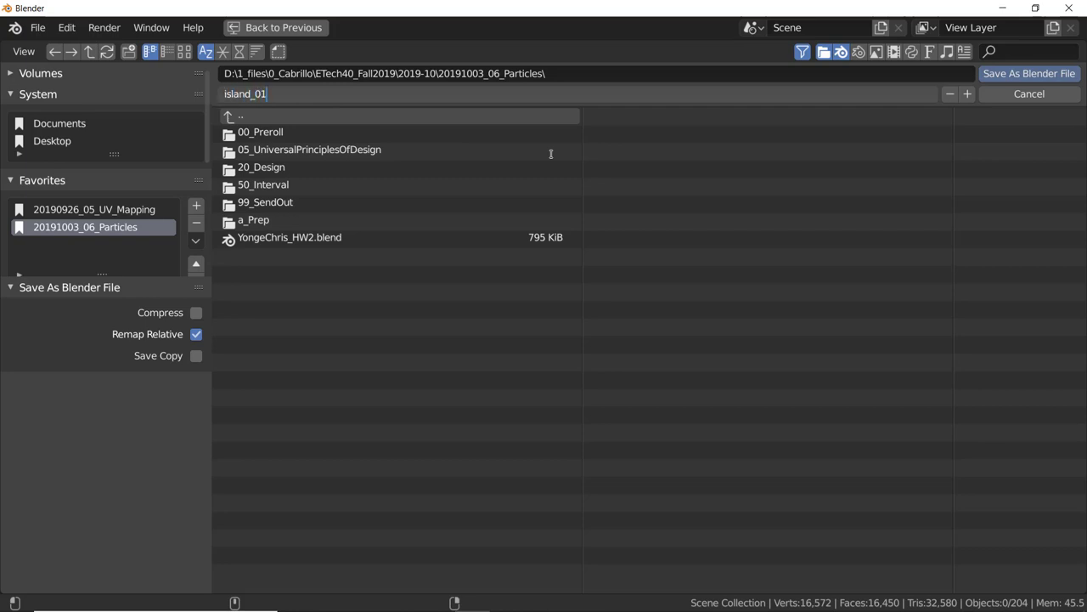
key(Return)
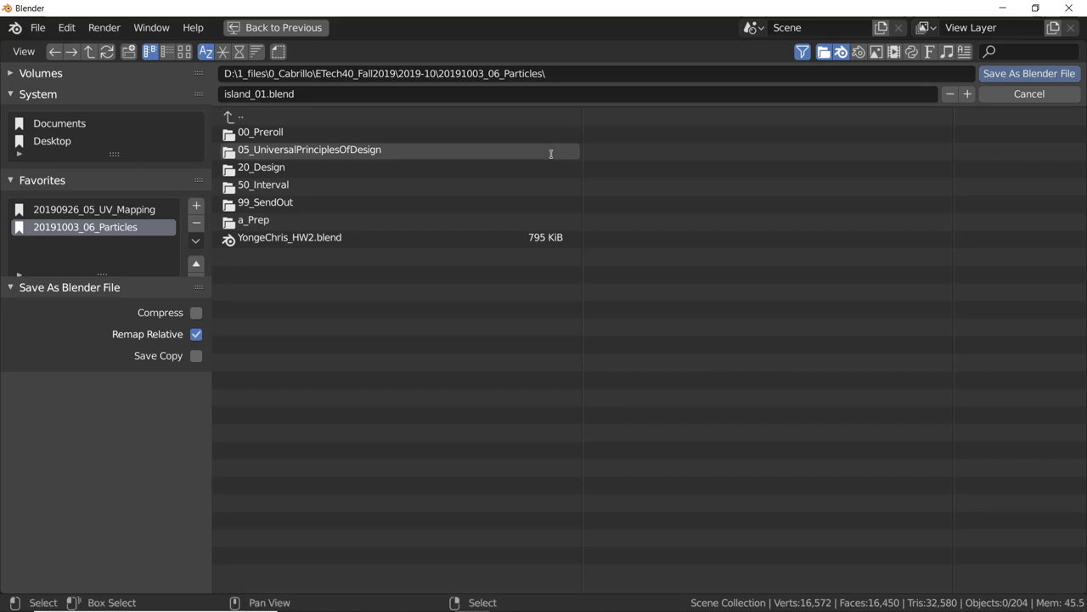
key(Return)
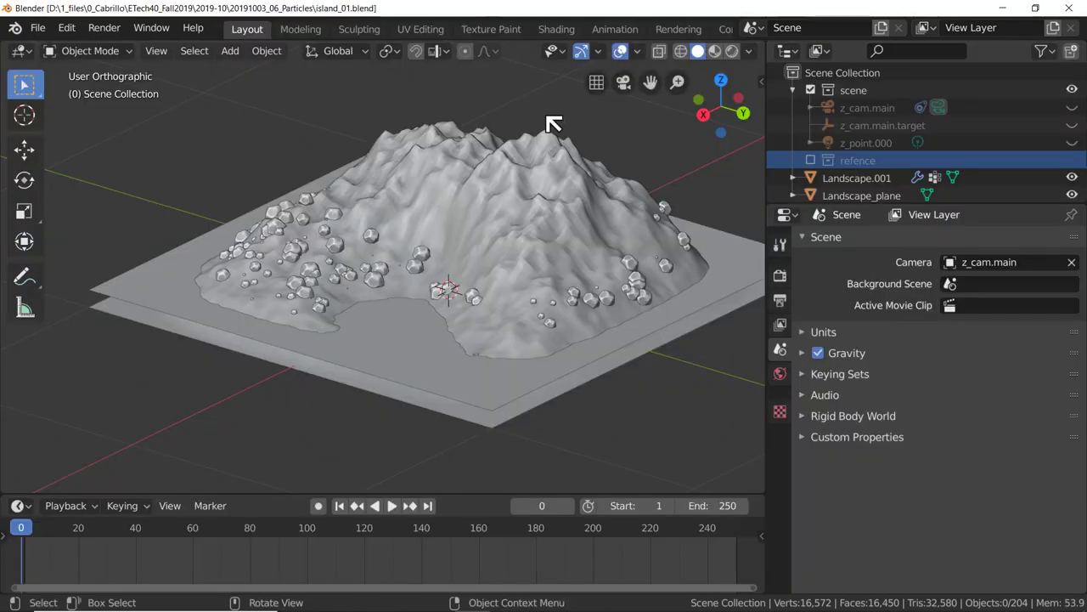
click(1072, 11)
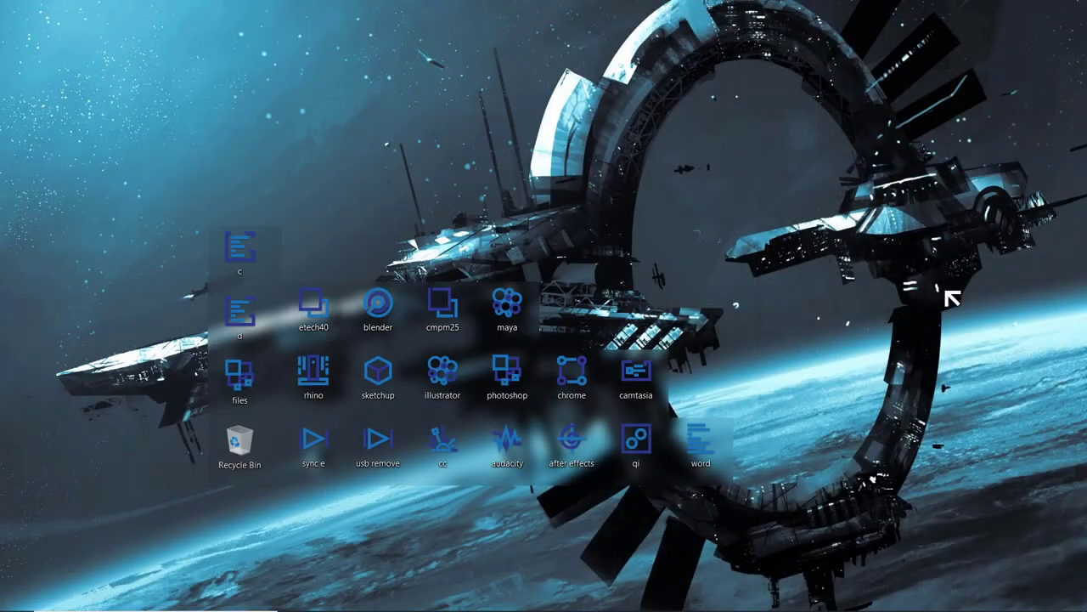